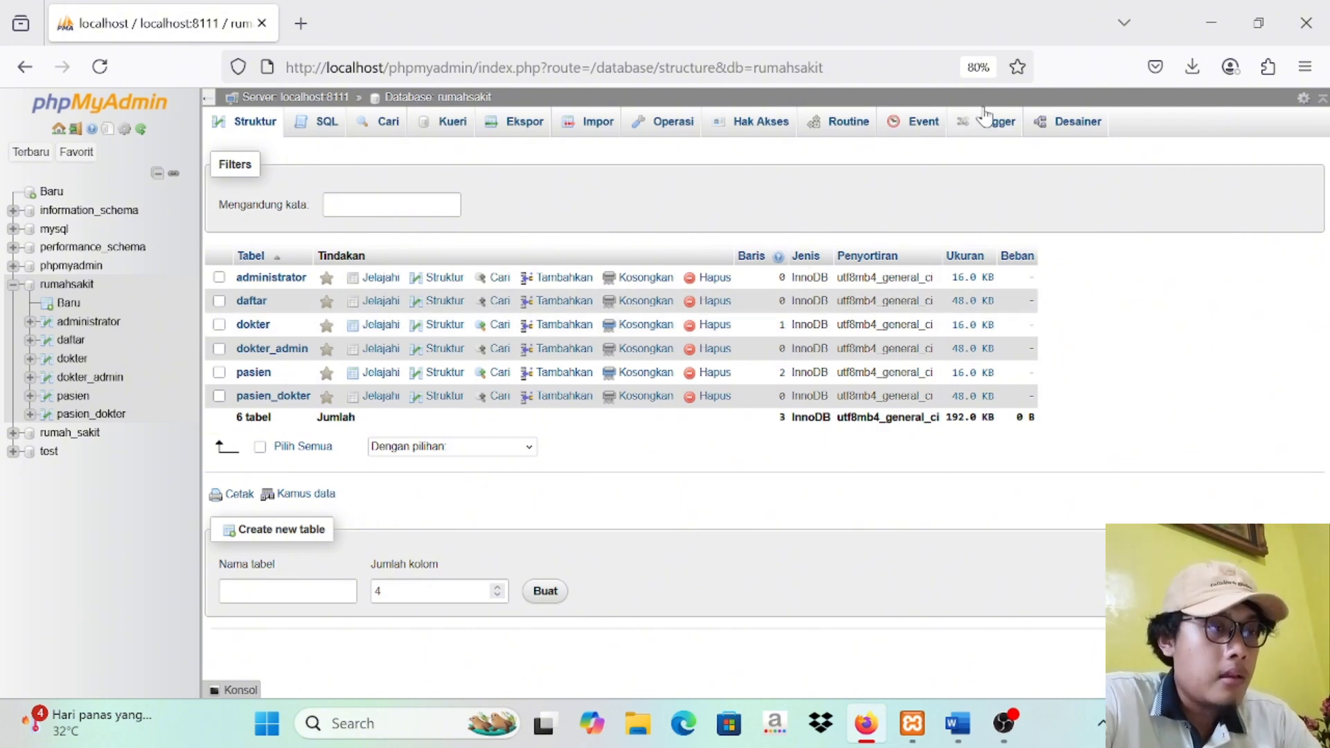
Step: Start a new procedure routine named transaksi1 in the rumahsakit database and remove its parameter row
{"action": "left_click", "coordinate": [841, 129]}
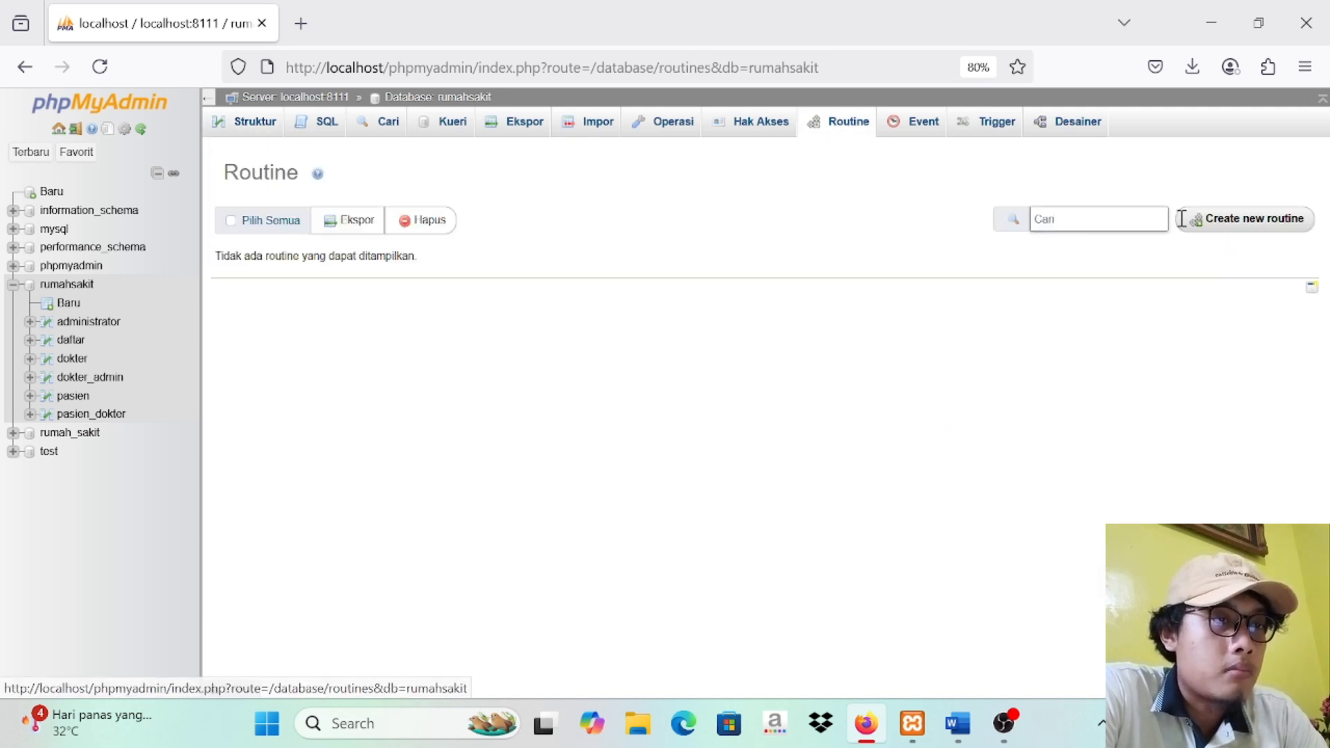
{"action": "right_click", "coordinate": [1199, 222]}
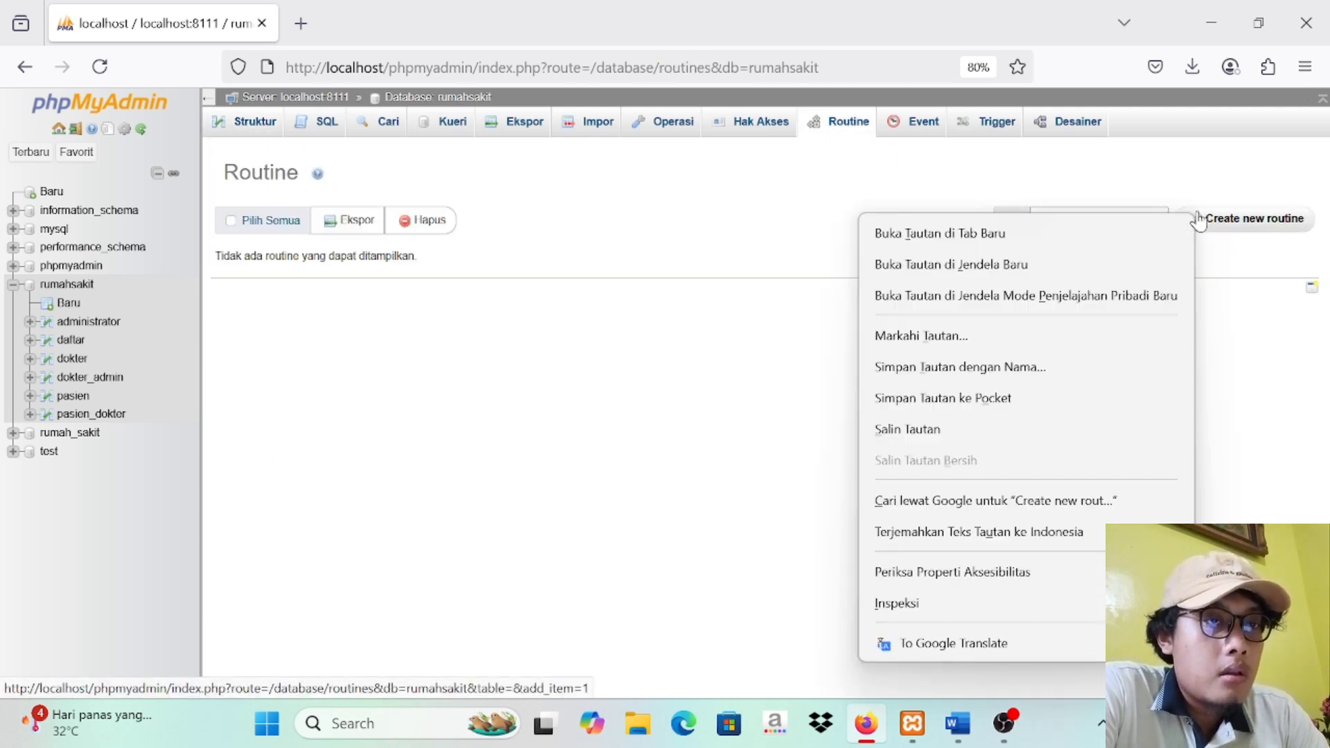
{"action": "left_click", "coordinate": [1198, 221]}
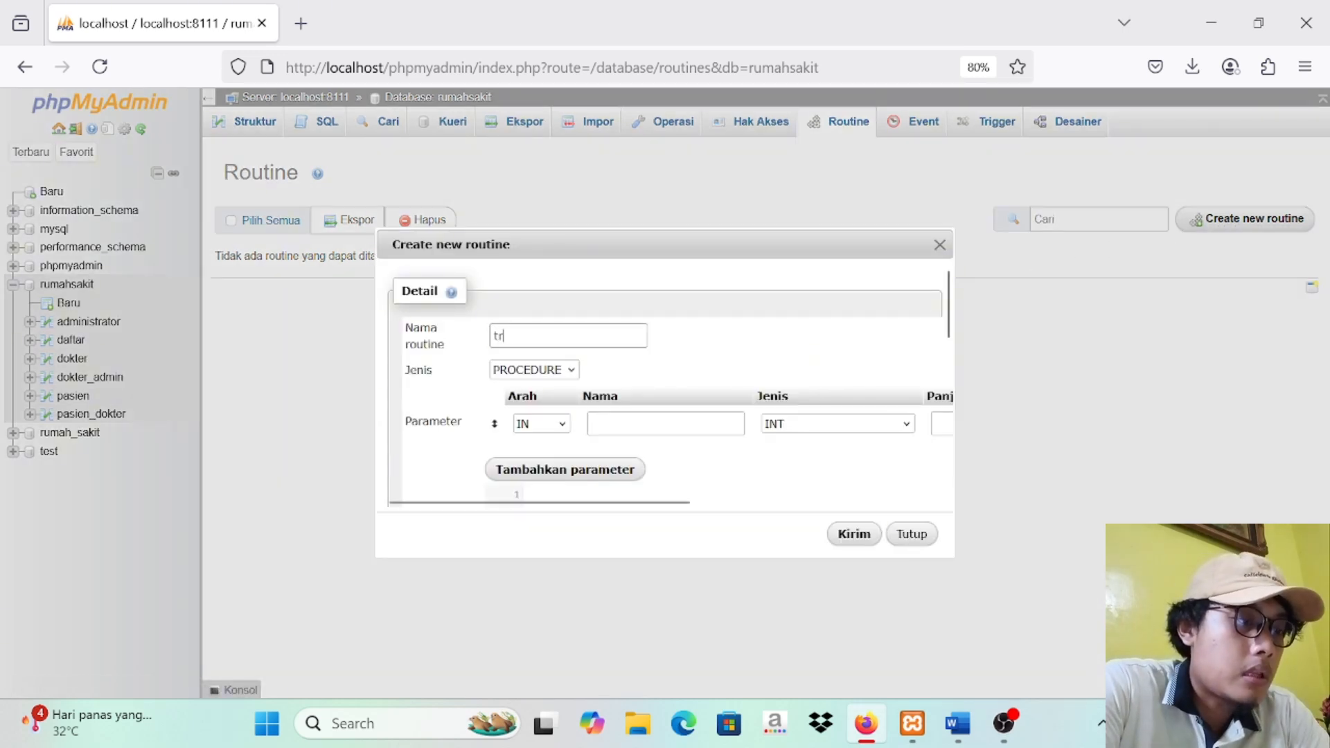
{"action": "type", "text": "transaksi1"}
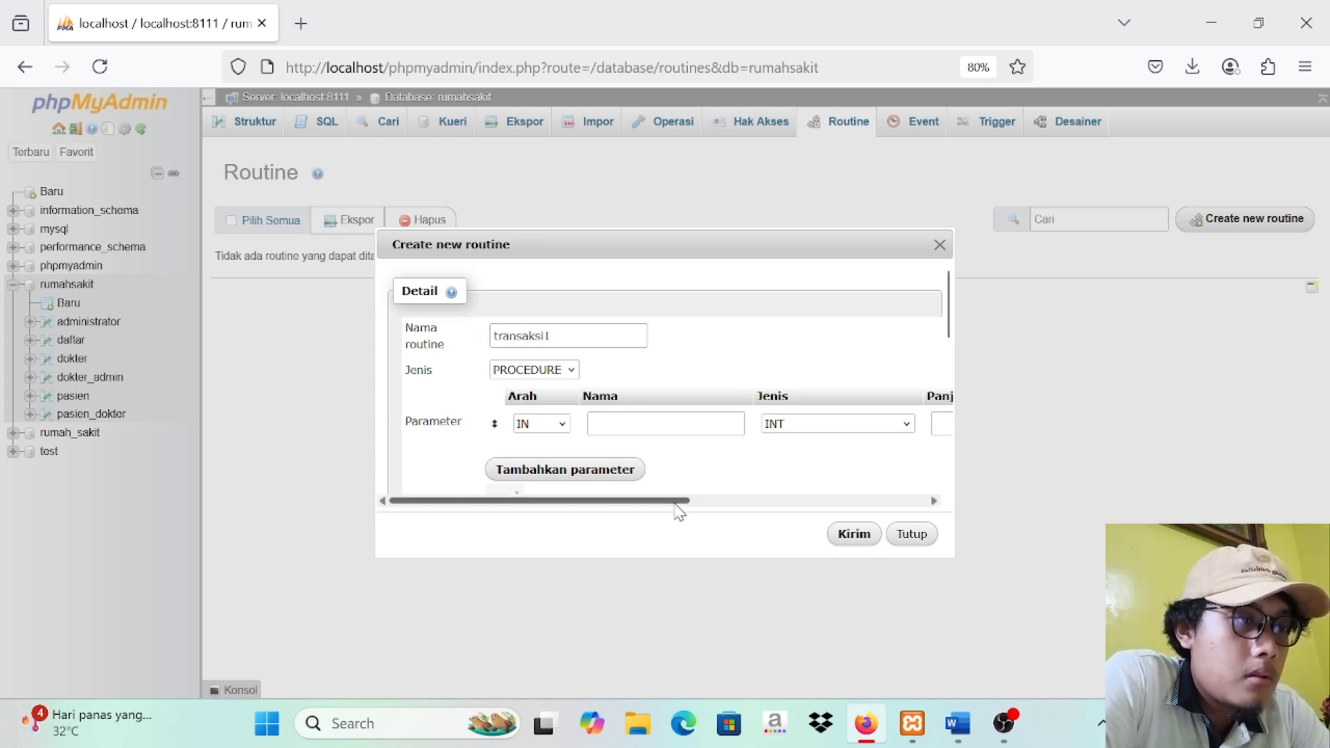
{"action": "left_click_drag", "start_coordinate": [676, 501], "coordinate": [975, 499]}
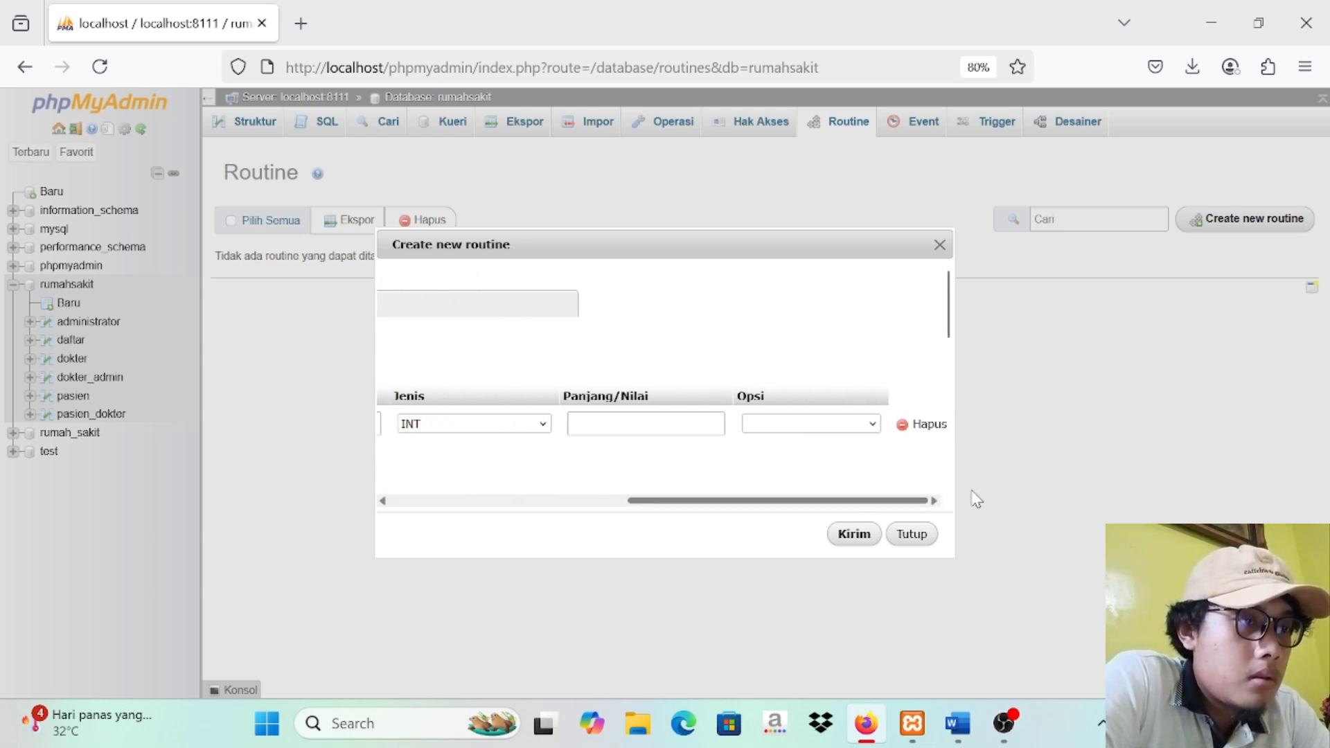
{"action": "left_click", "coordinate": [930, 425]}
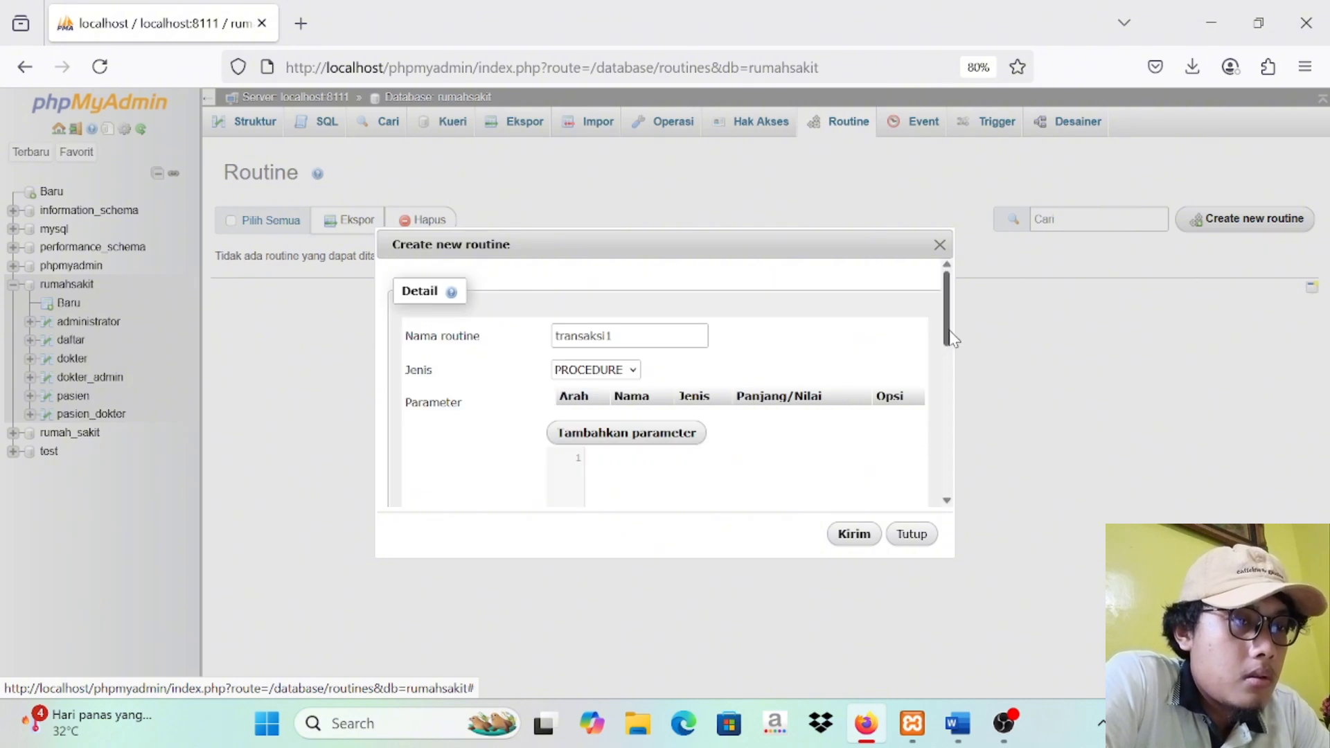
{"action": "left_click_drag", "start_coordinate": [951, 337], "coordinate": [953, 356]}
{"action": "left_click", "coordinate": [769, 431]}
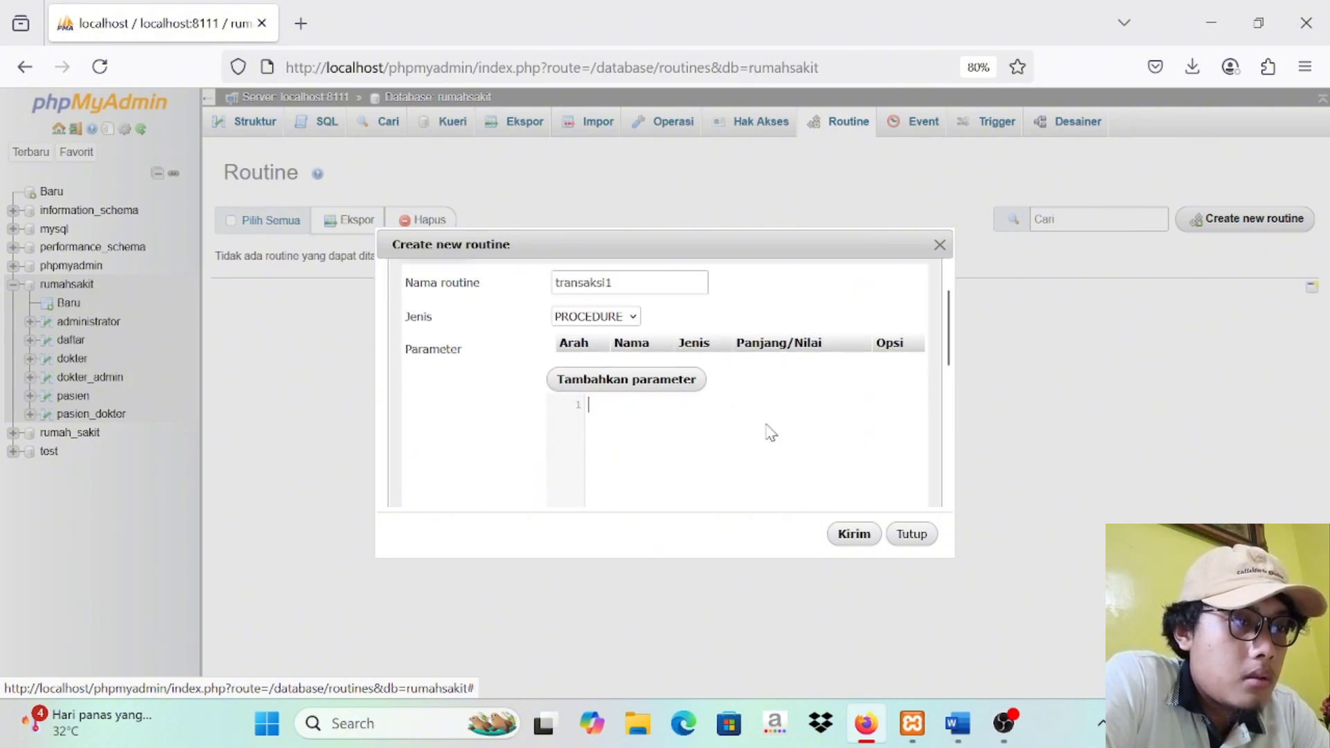
Step: Copy the Commit transaction block, including its heading, from the Tugas 3 Basis Data document in Word into the routine's definition in phpMyAdmin
{"action": "left_click", "coordinate": [962, 726]}
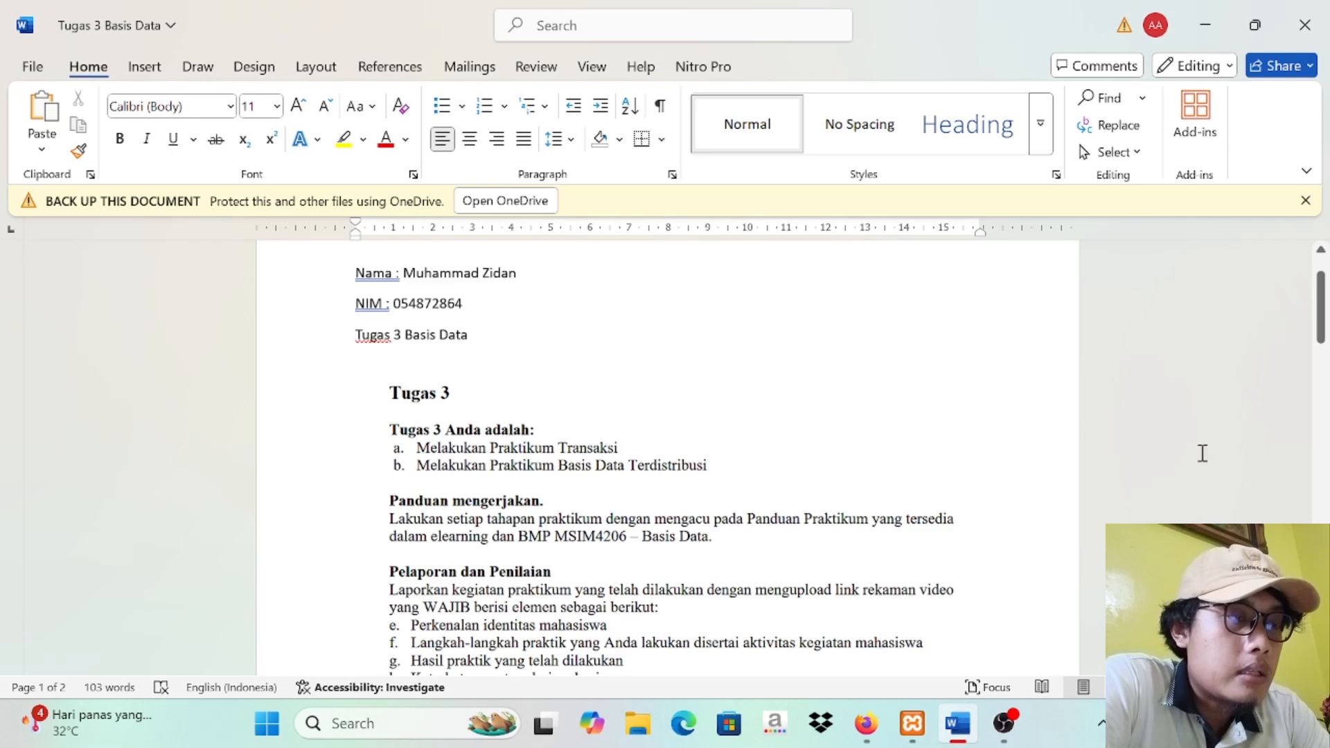
{"action": "left_click_drag", "start_coordinate": [1321, 299], "coordinate": [1321, 369]}
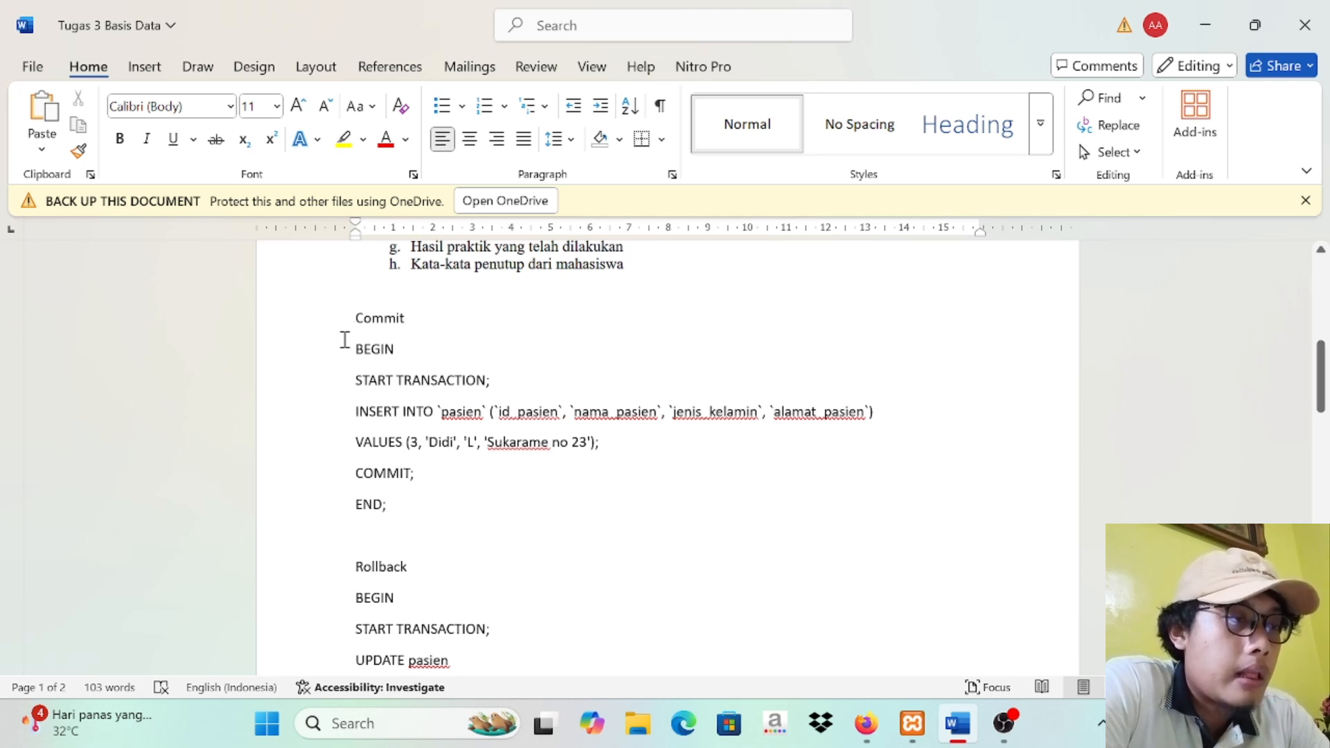
{"action": "left_click_drag", "start_coordinate": [349, 335], "coordinate": [551, 513]}
{"action": "key", "text": "ctrl+c"}
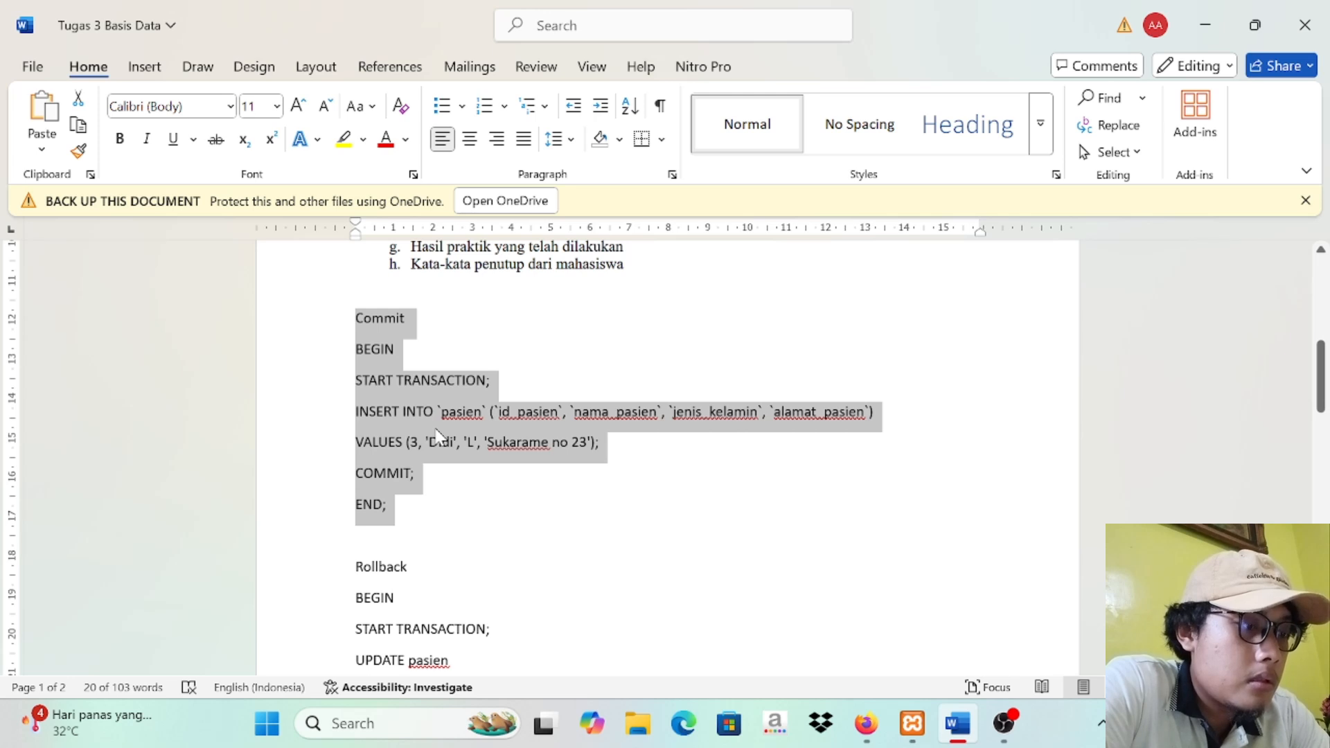
{"action": "left_click", "coordinate": [866, 724]}
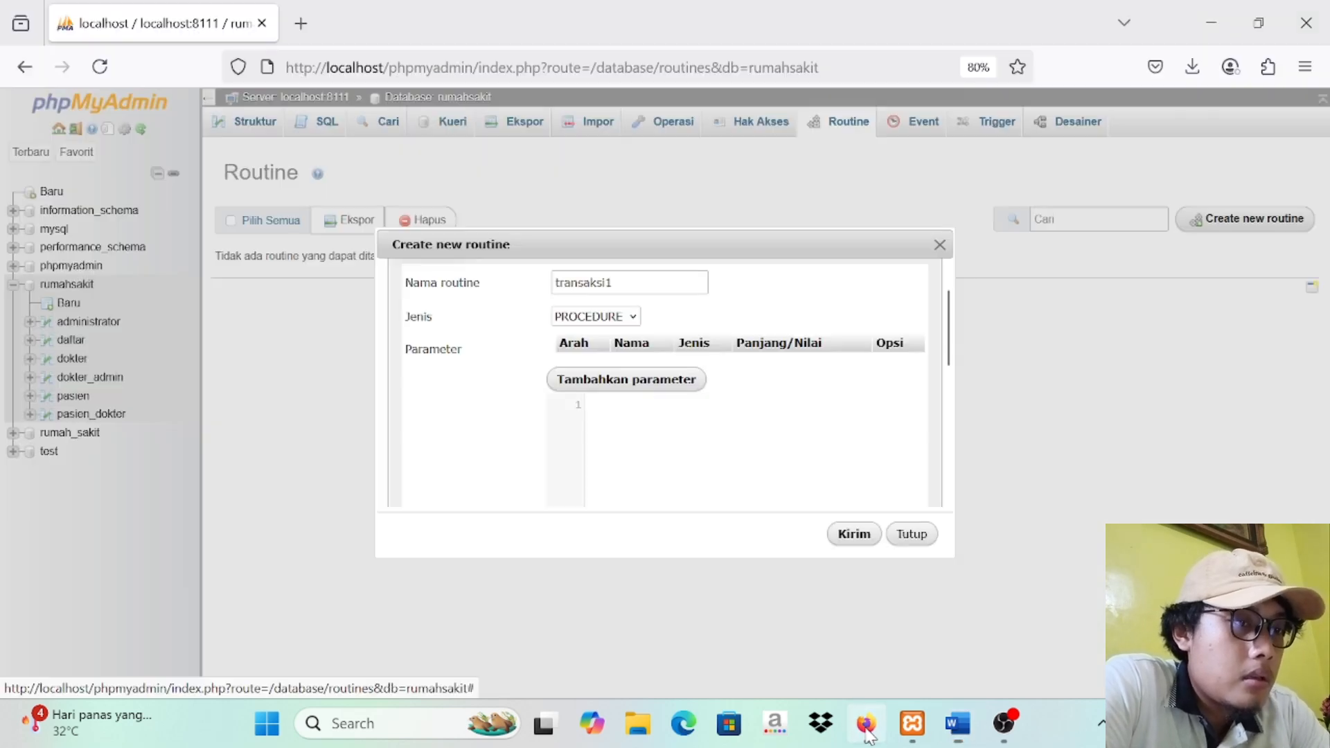
{"action": "left_click", "coordinate": [670, 432]}
{"action": "key", "text": "ctrl+v"}
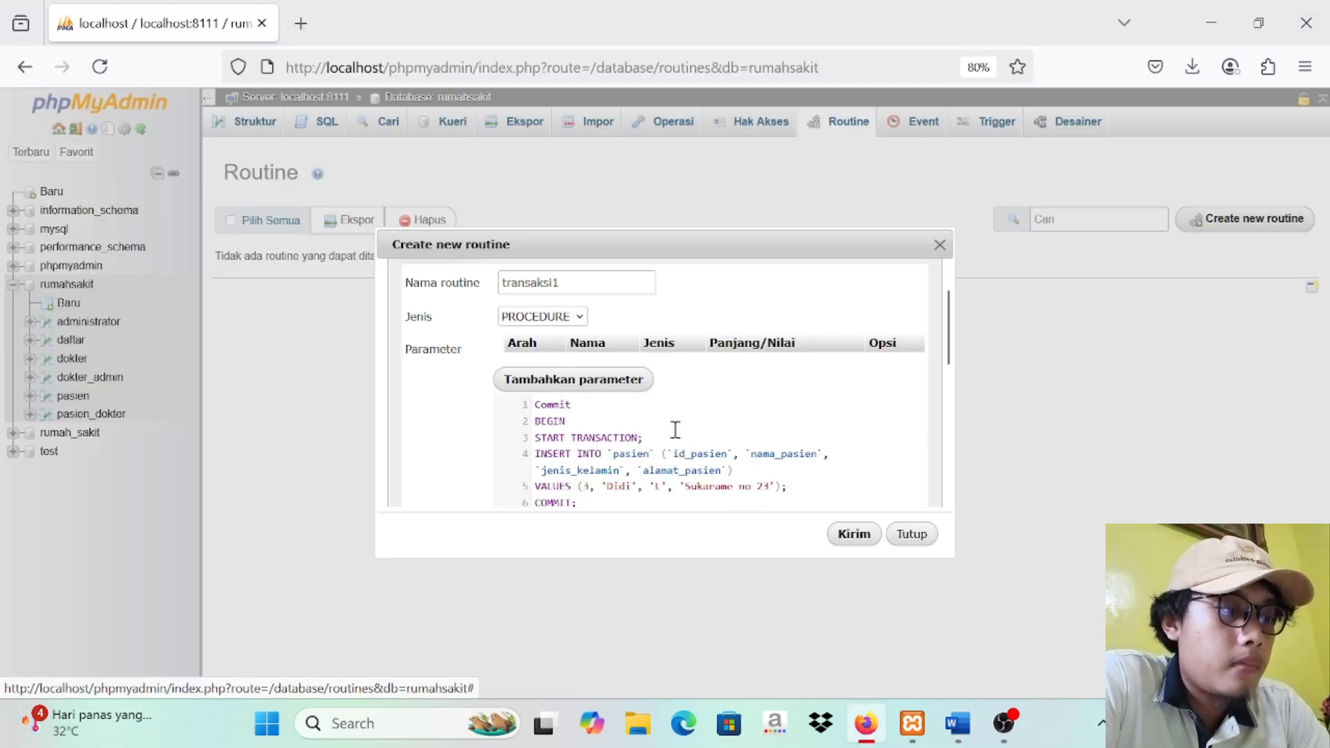
Step: Delete the Commit heading line and the trailing blank line from the definition, and save the routine
{"action": "left_click_drag", "start_coordinate": [947, 340], "coordinate": [948, 339]}
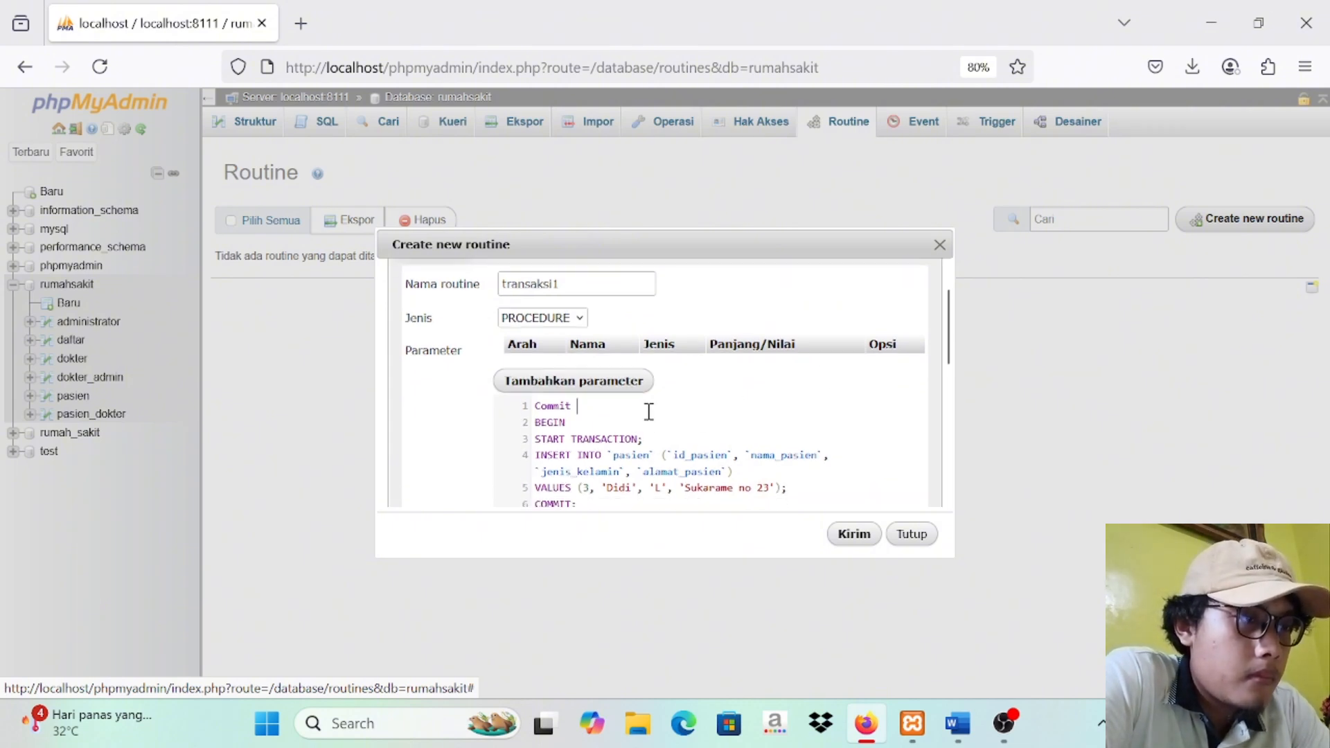
{"action": "key", "text": "BackSpace"}
{"action": "key", "text": "BackSpace"}
{"action": "key", "text": "BackSpace"}
{"action": "key", "text": "BackSpace"}
{"action": "key", "text": "BackSpace"}
{"action": "key", "text": "BackSpace"}
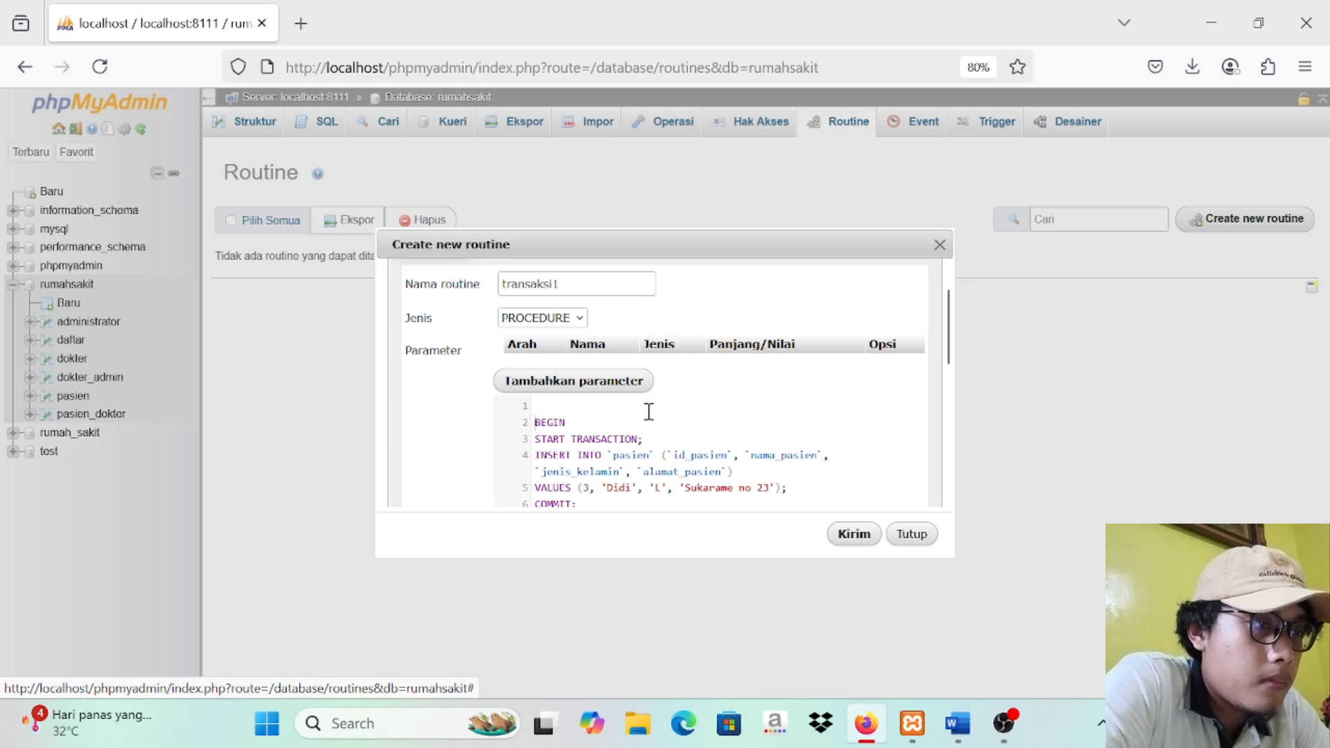
{"action": "key", "text": "Delete"}
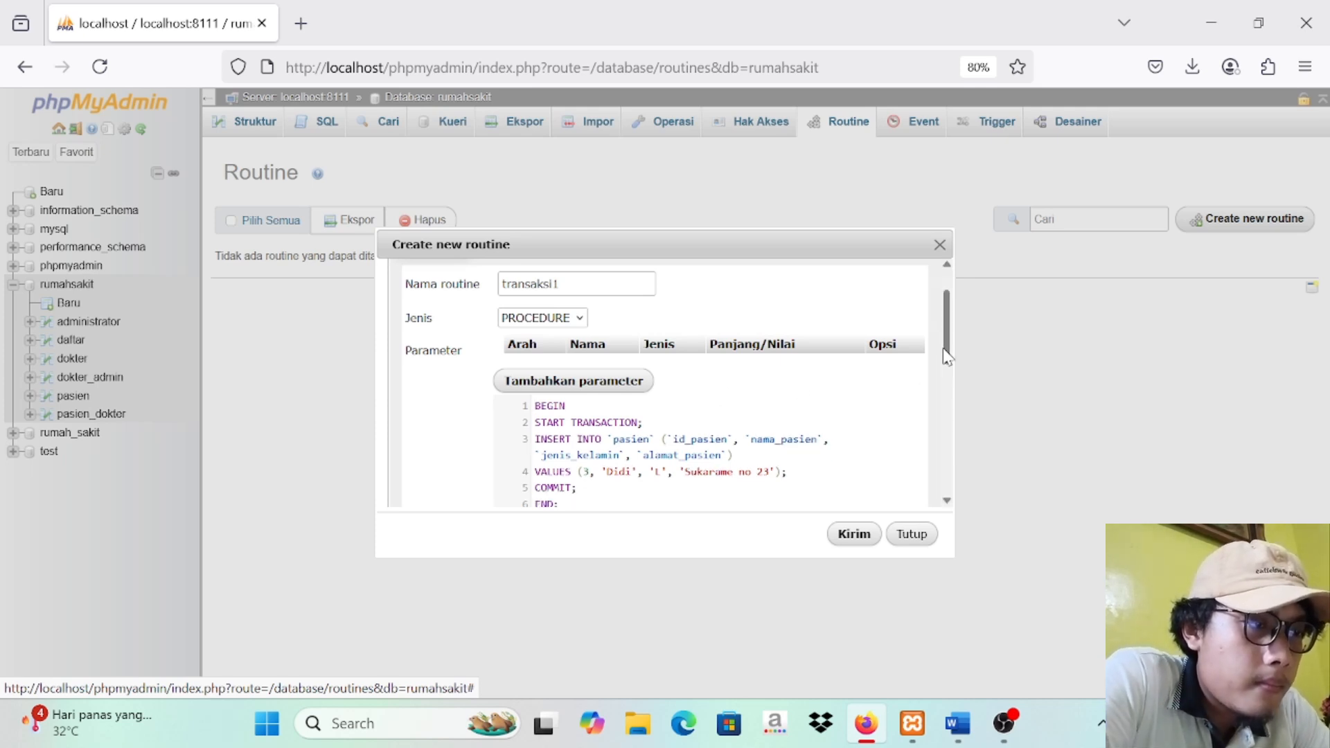
{"action": "left_click_drag", "start_coordinate": [945, 353], "coordinate": [946, 385]}
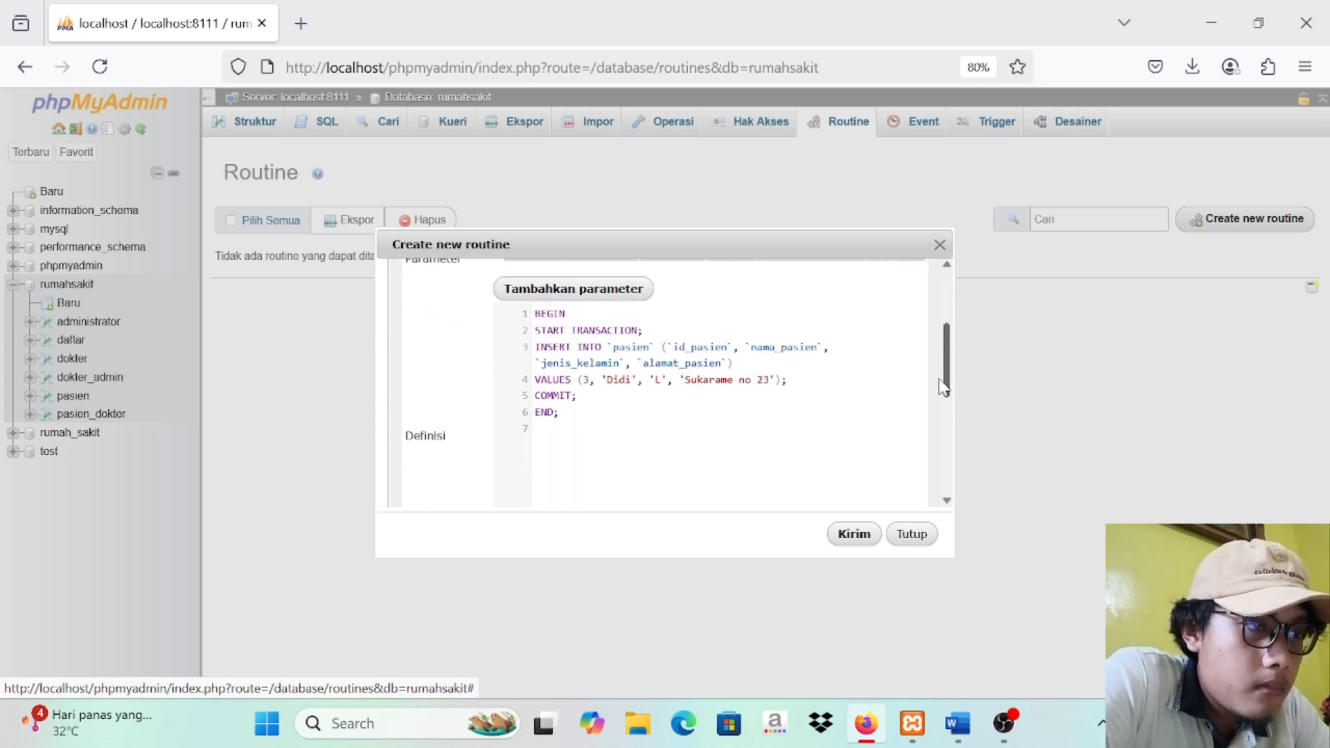
{"action": "left_click", "coordinate": [766, 430]}
{"action": "key", "text": "BackSpace"}
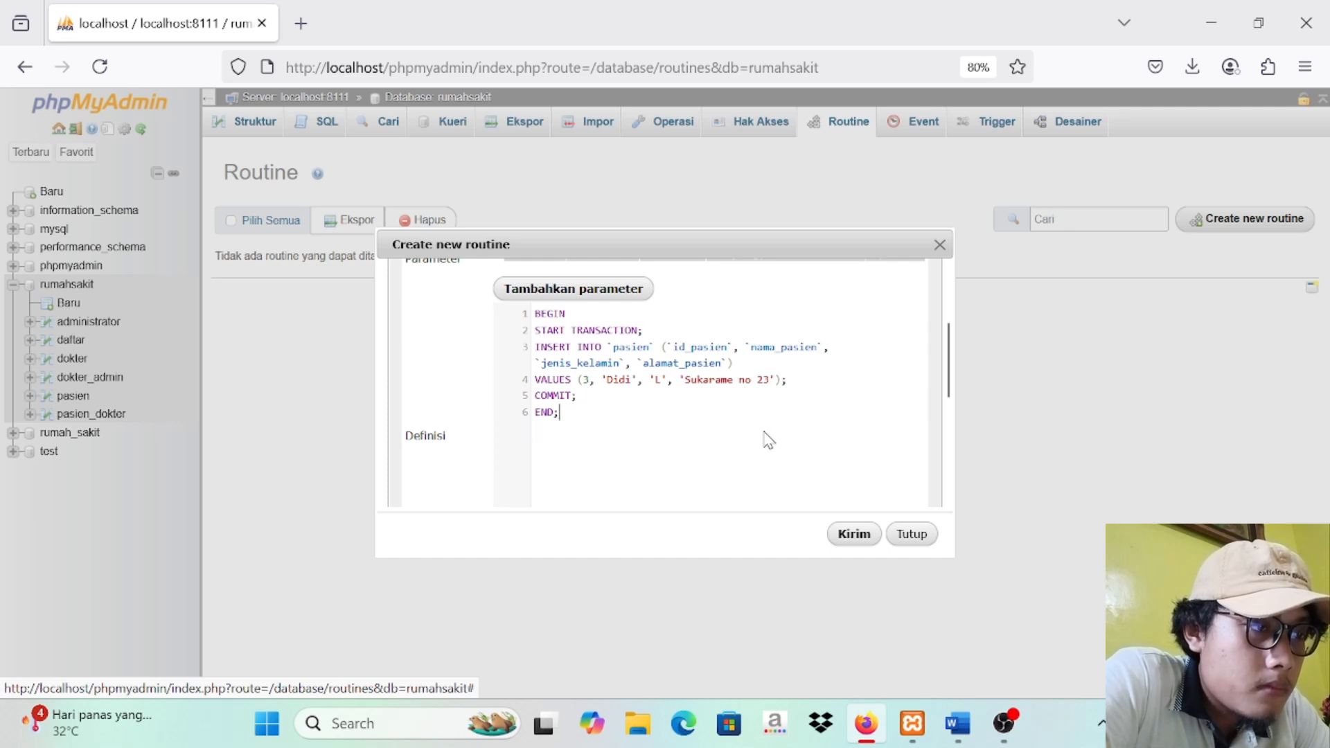
{"action": "left_click", "coordinate": [854, 543]}
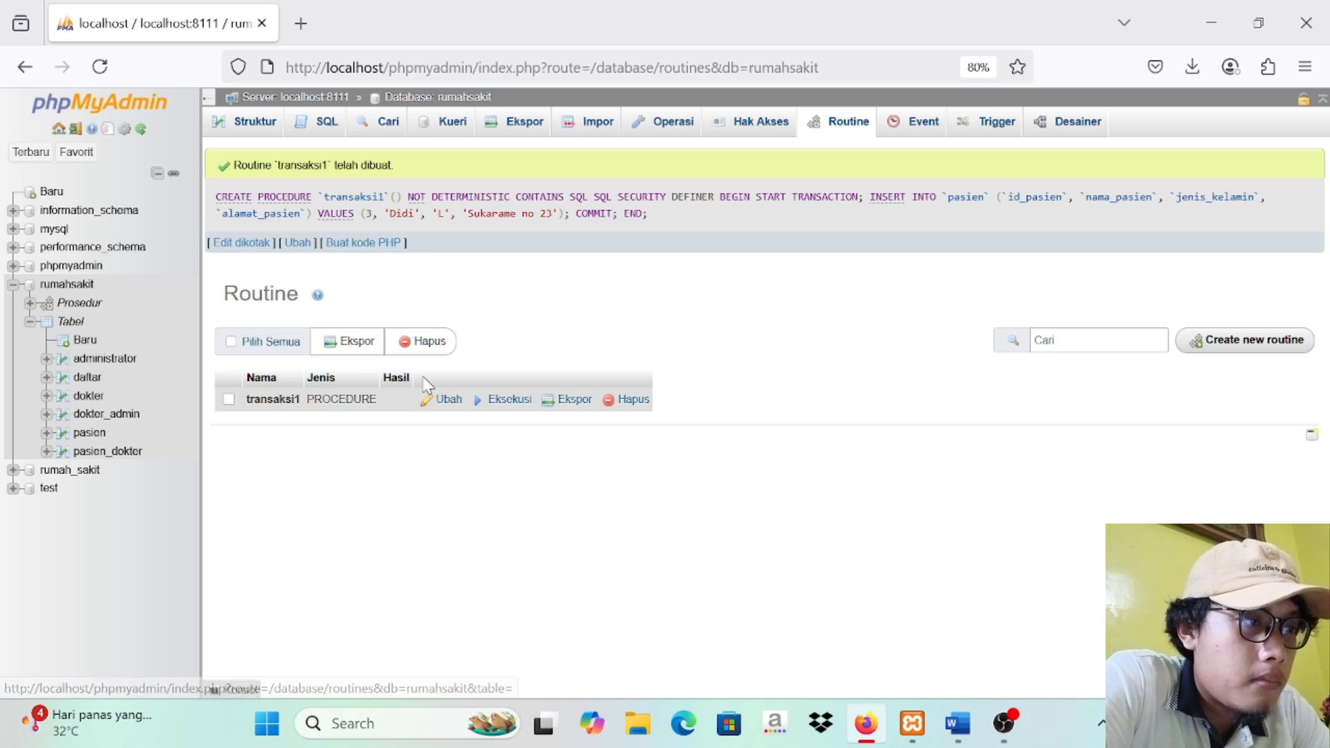
Step: Execute the transaksi1 procedure and browse the rows of the pasien table
{"action": "left_click", "coordinate": [498, 402]}
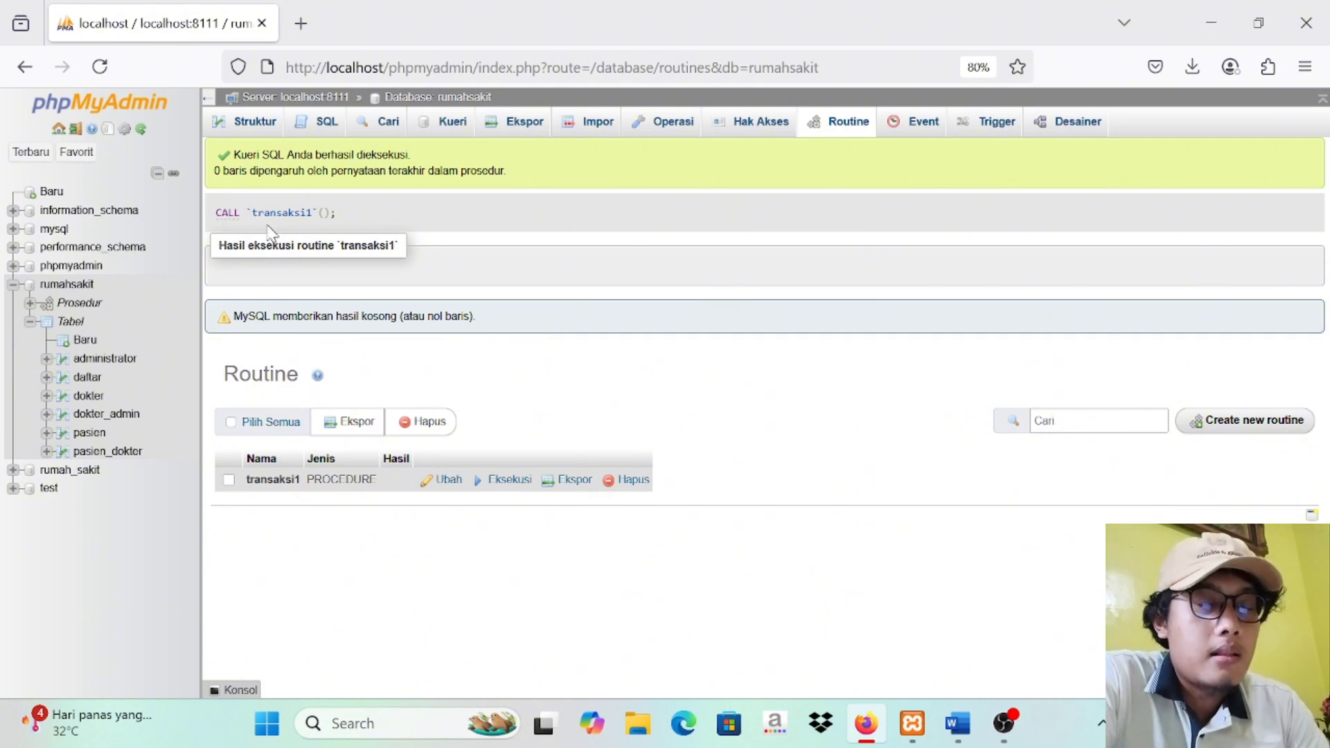
{"action": "left_click", "coordinate": [89, 434]}
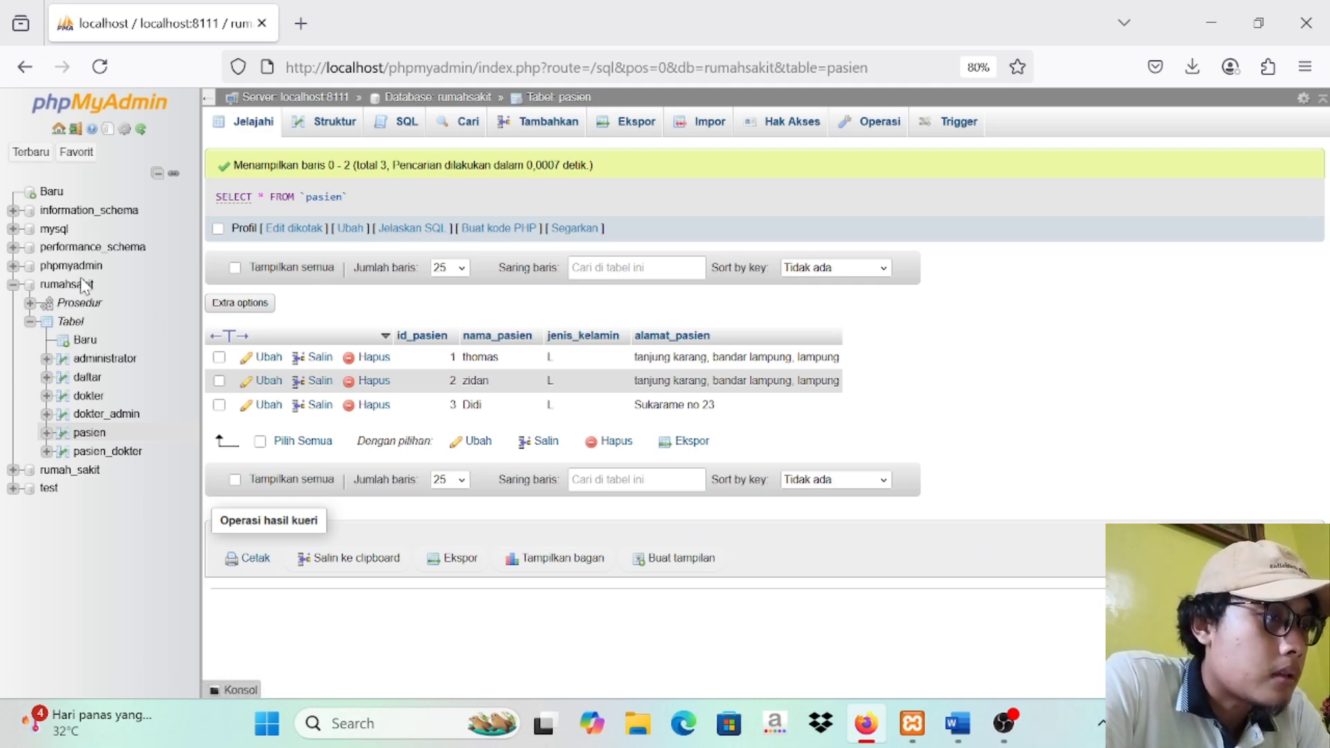
Step: Start another procedure routine named transksi2 in the rumahsakit database and remove its parameter row
{"action": "left_click", "coordinate": [81, 286]}
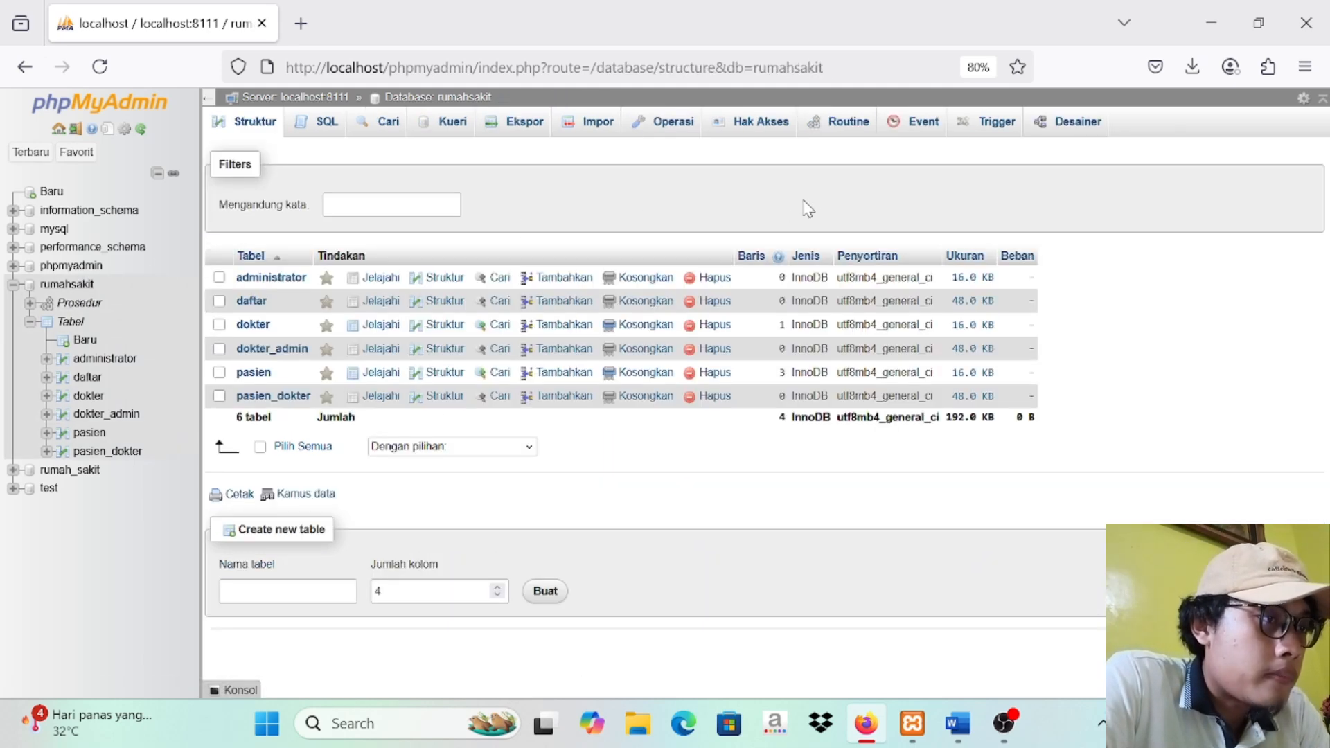
{"action": "left_click", "coordinate": [848, 128]}
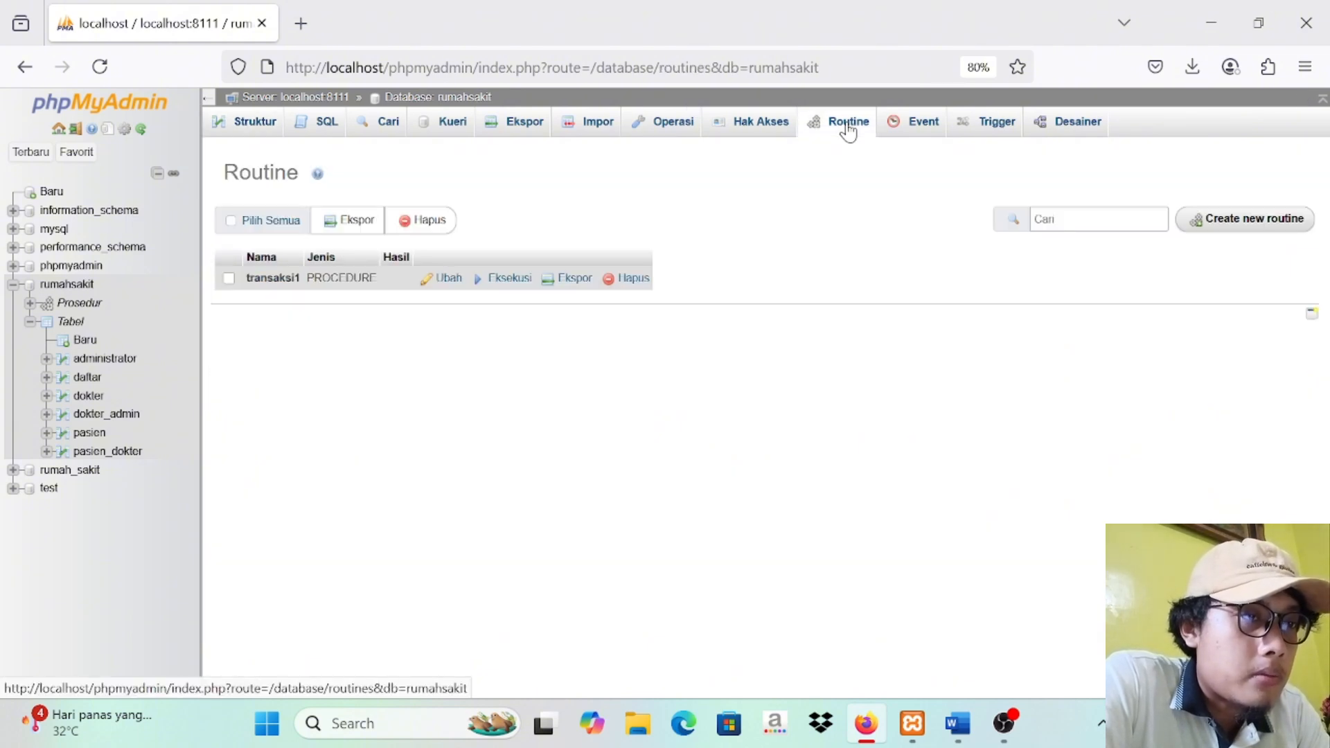
{"action": "left_click", "coordinate": [1185, 221]}
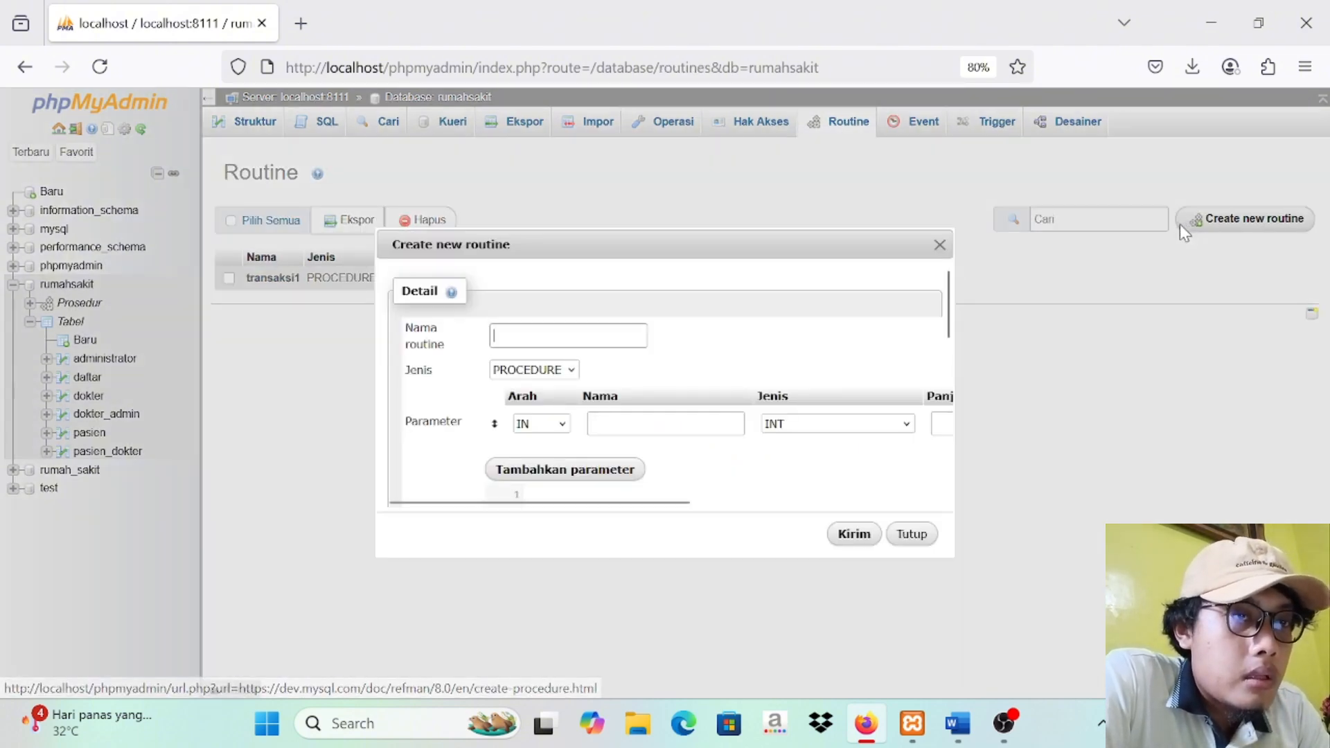
{"action": "type", "text": "tran"}
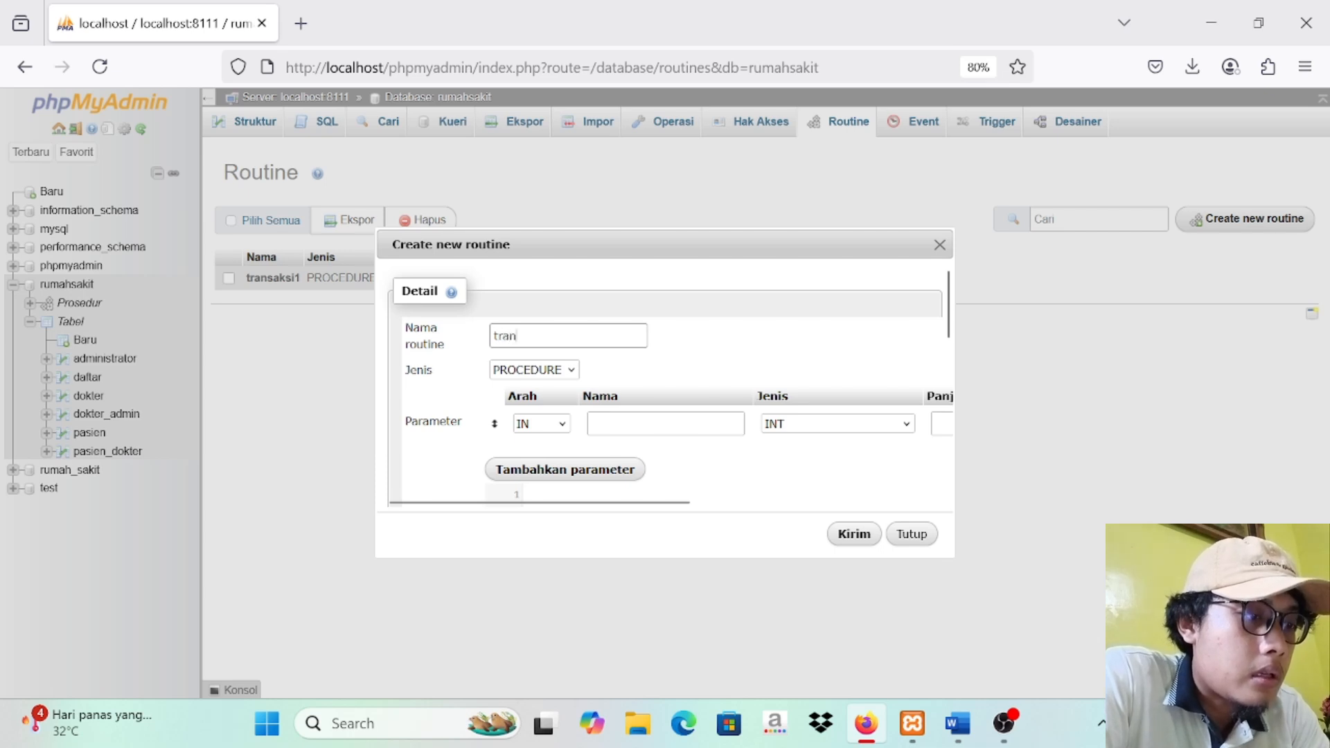
{"action": "type", "text": "sksi"}
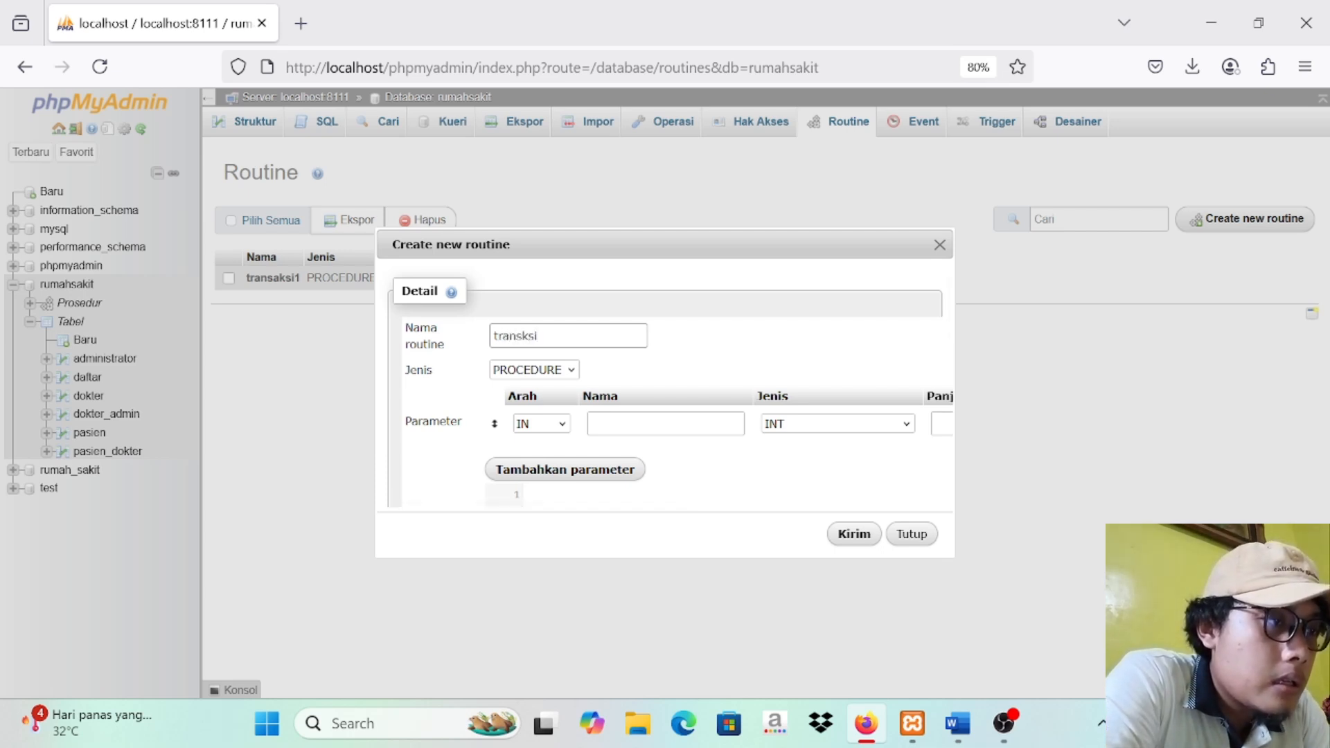
{"action": "type", "text": "2"}
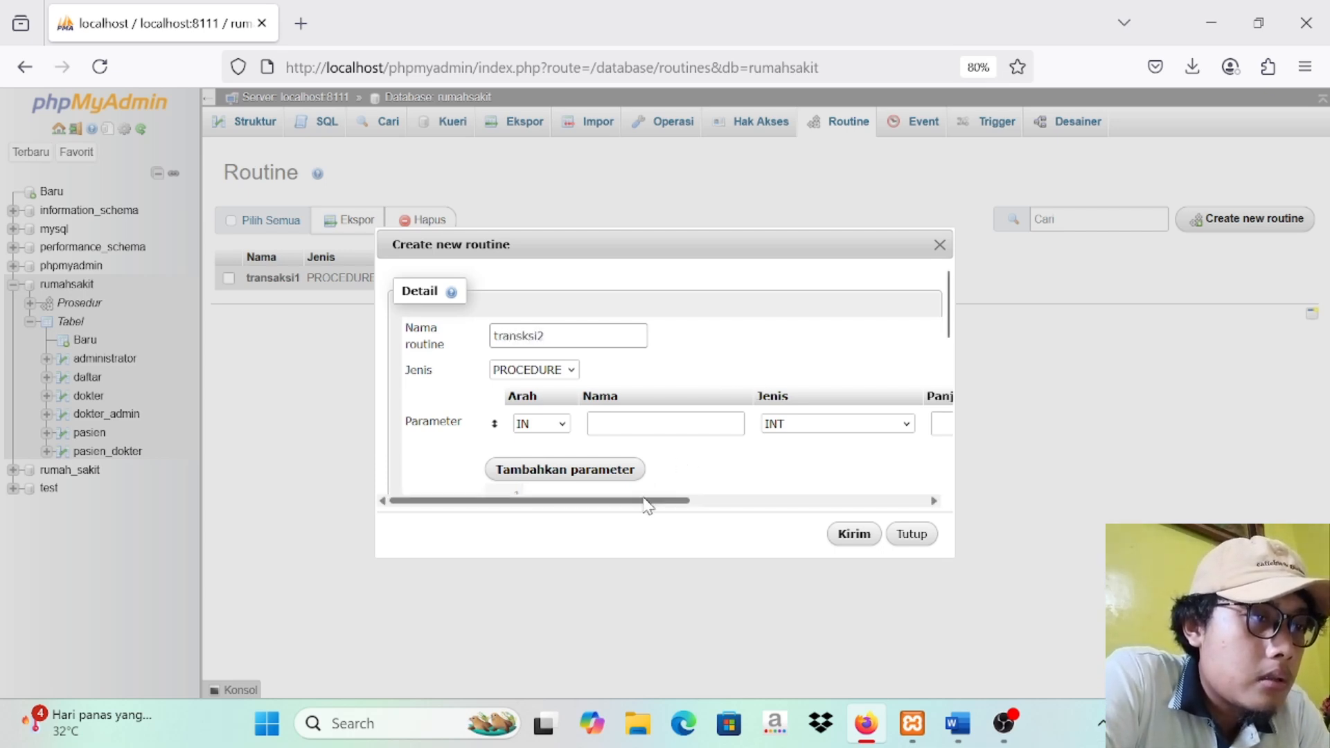
{"action": "left_click_drag", "start_coordinate": [647, 500], "coordinate": [932, 477]}
{"action": "left_click", "coordinate": [925, 427]}
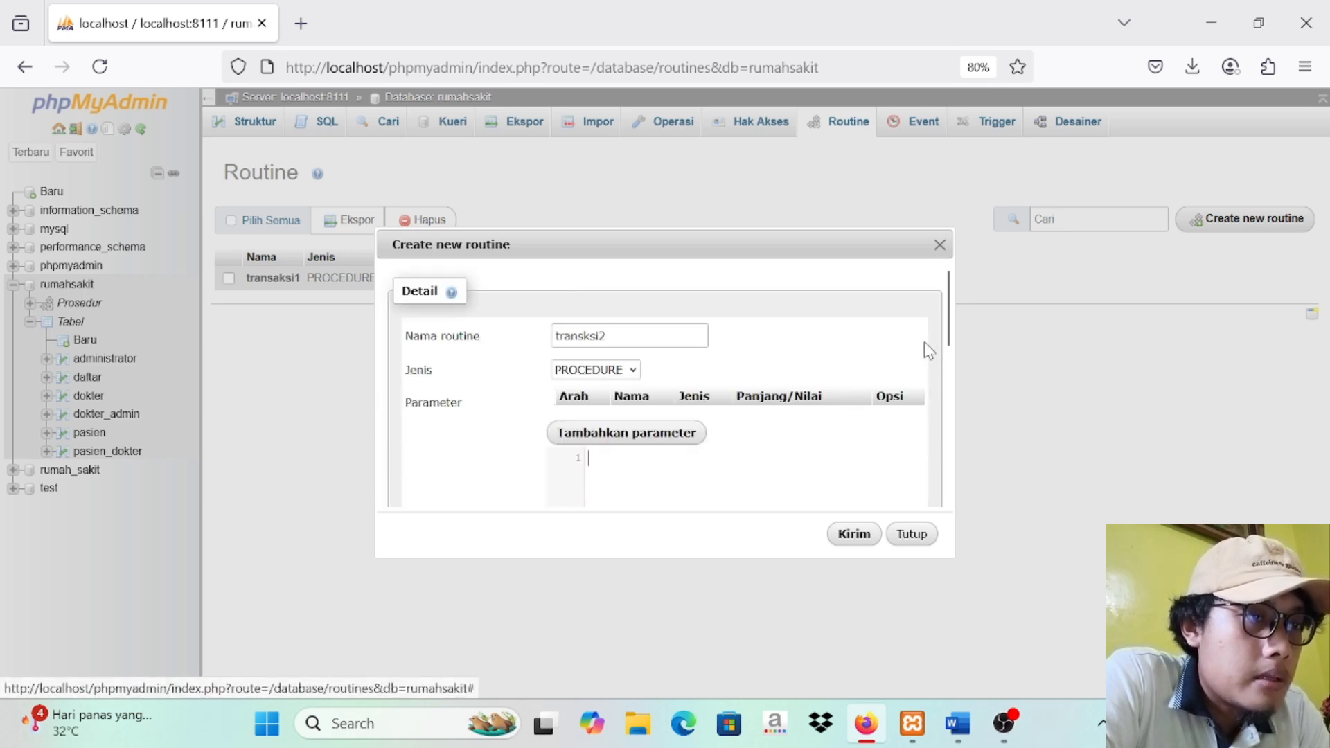
Step: Copy the Rollback transaction from BEGIN to END, without its heading, from the Word document into the new routine's definition in phpMyAdmin
{"action": "left_click", "coordinate": [957, 723]}
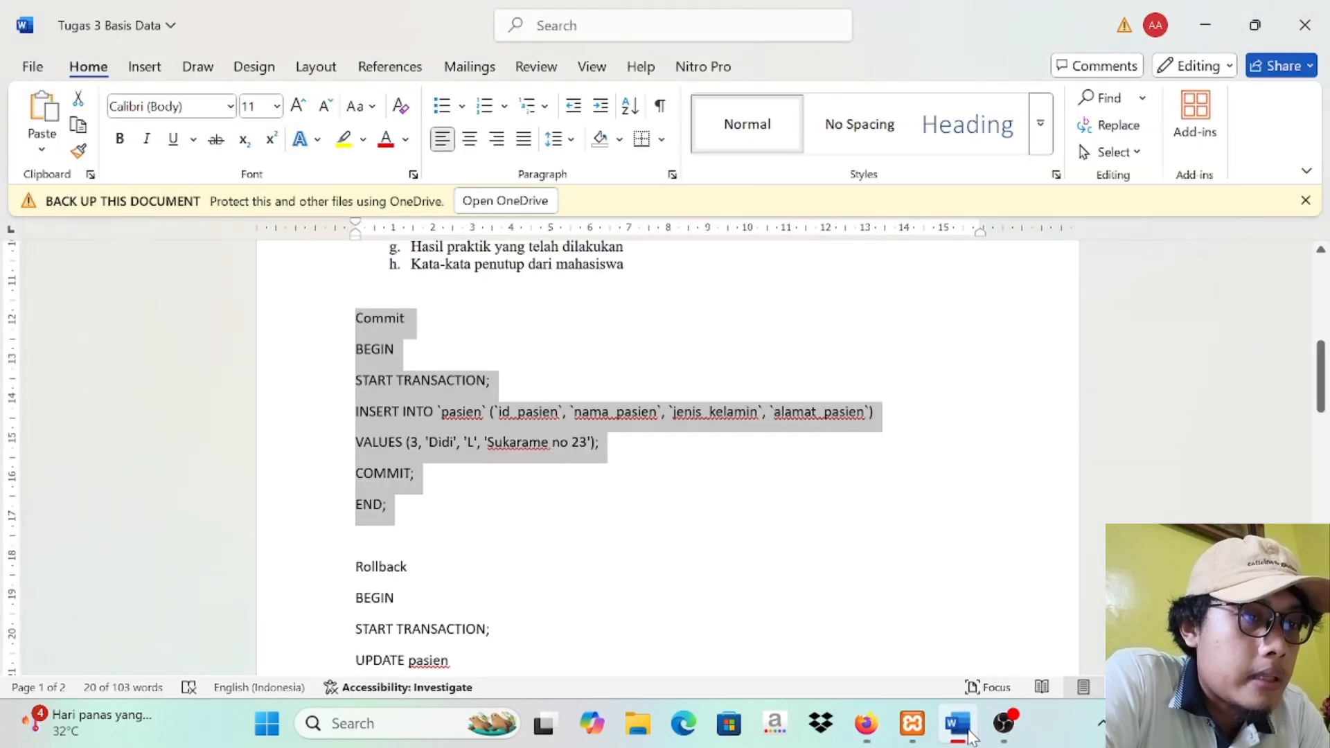
{"action": "left_click", "coordinate": [927, 552]}
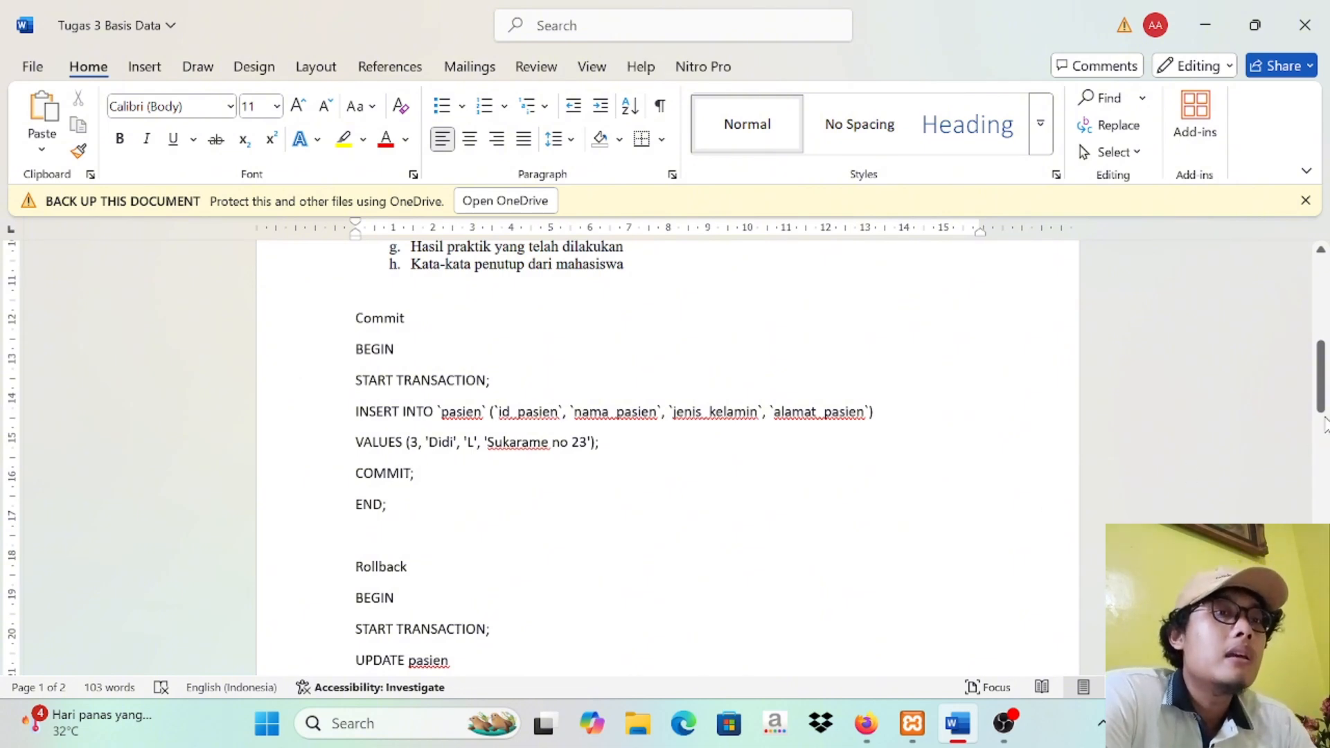
{"action": "left_click_drag", "start_coordinate": [1324, 420], "coordinate": [1314, 452]}
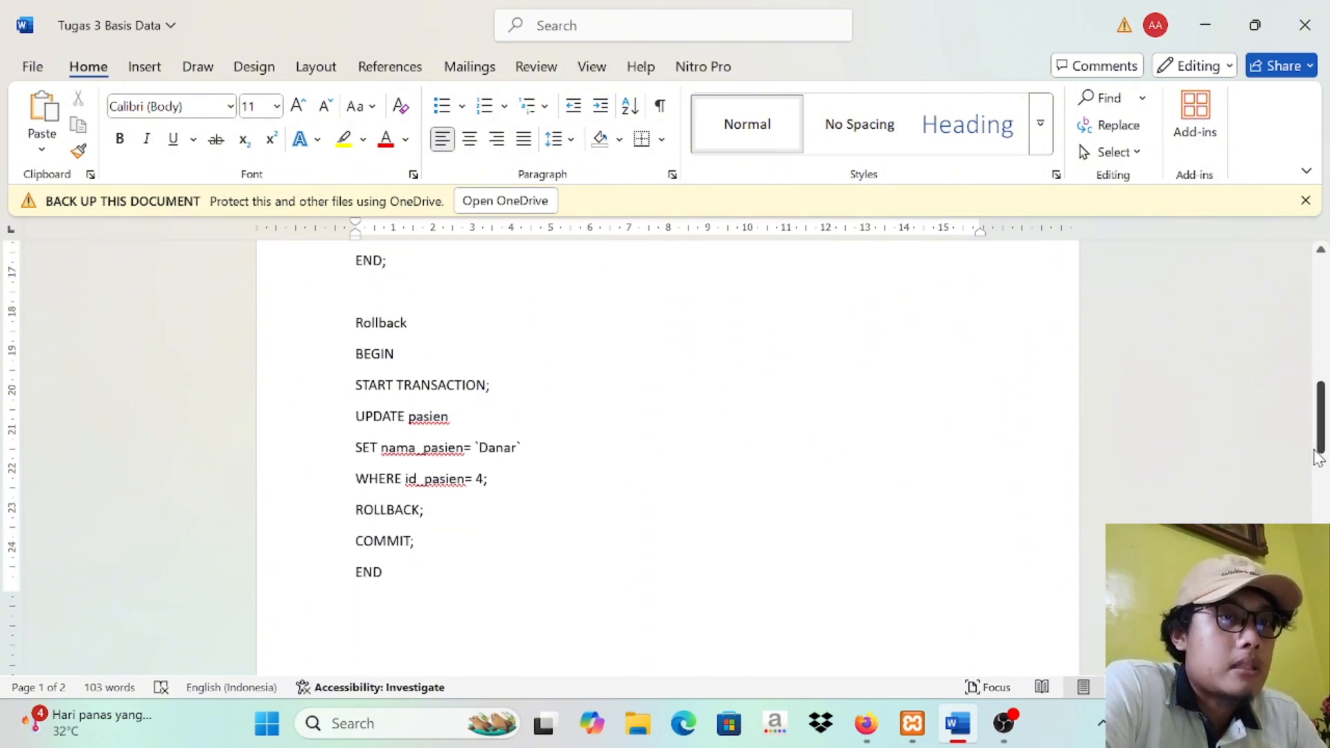
{"action": "left_click_drag", "start_coordinate": [352, 356], "coordinate": [462, 588]}
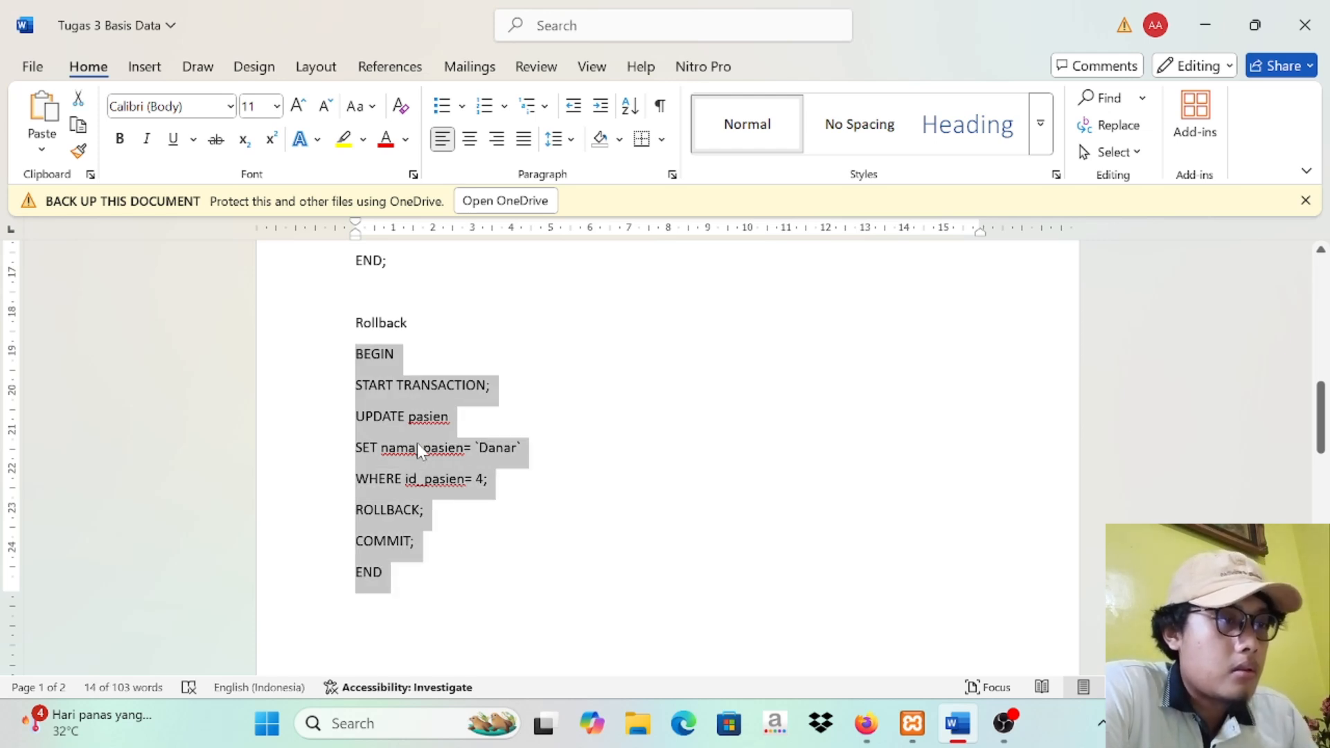
{"action": "left_click", "coordinate": [866, 723]}
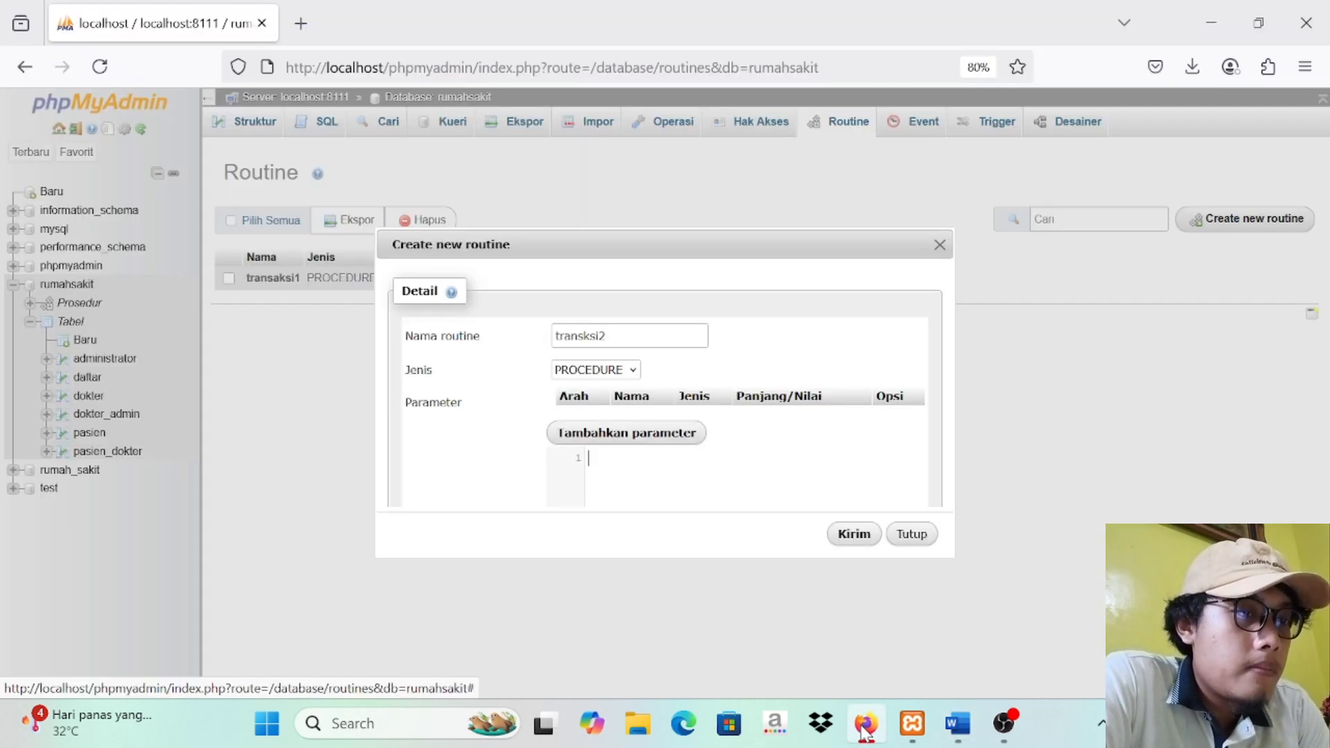
{"action": "left_click_drag", "start_coordinate": [947, 332], "coordinate": [950, 367]}
{"action": "left_click", "coordinate": [814, 376]}
{"action": "type", "text": "BEGIN START TRANSACTION; UPDATE pasien SET nama_pasien= 'Danar' WHERE id_pasien= 4; ROLLBACK; COMMIT; END"}
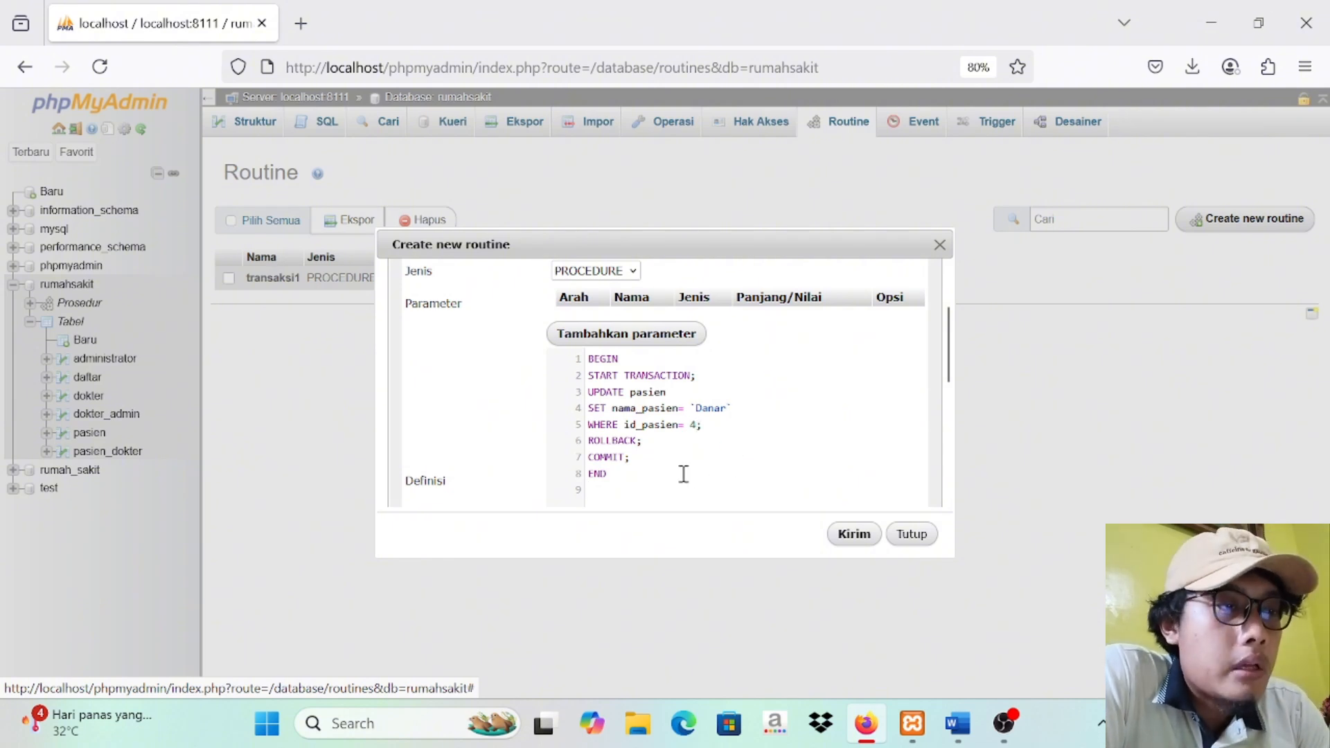
Step: Save the transksi2 routine and try to execute it
{"action": "left_click", "coordinate": [839, 544]}
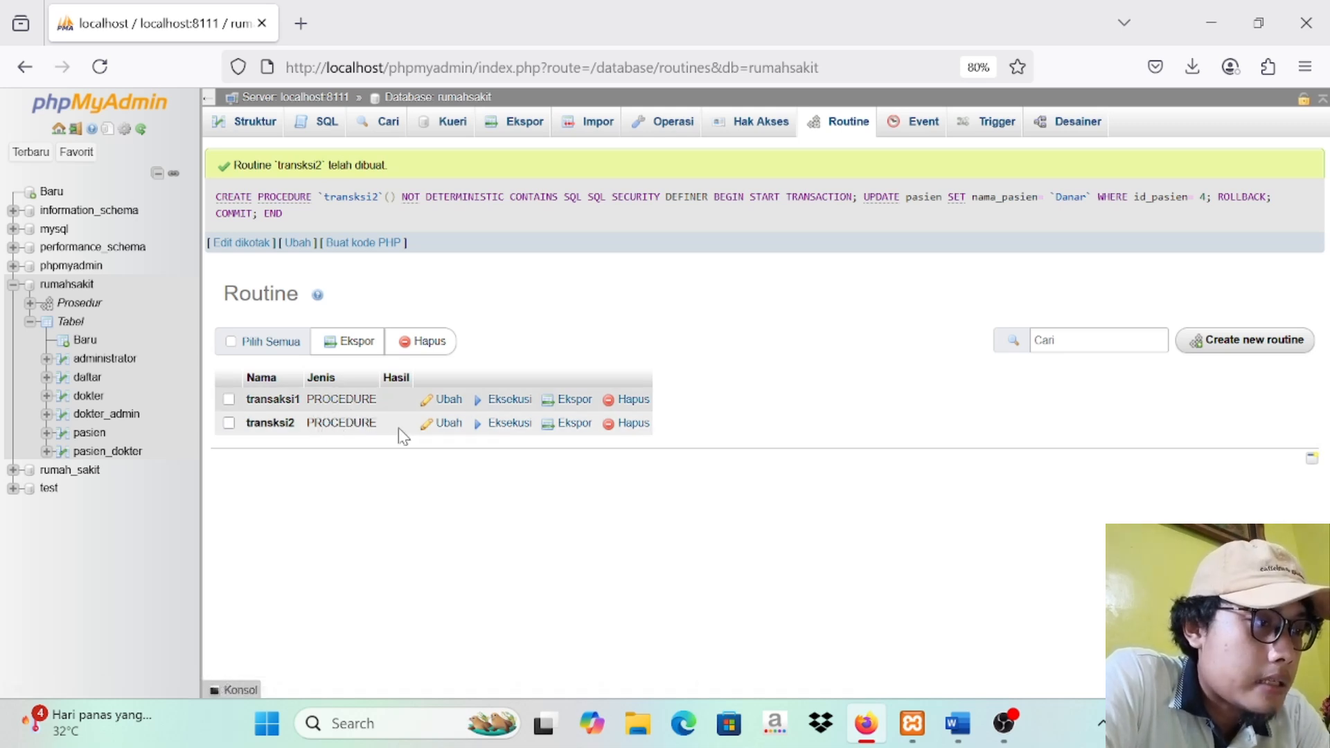
{"action": "left_click", "coordinate": [512, 424]}
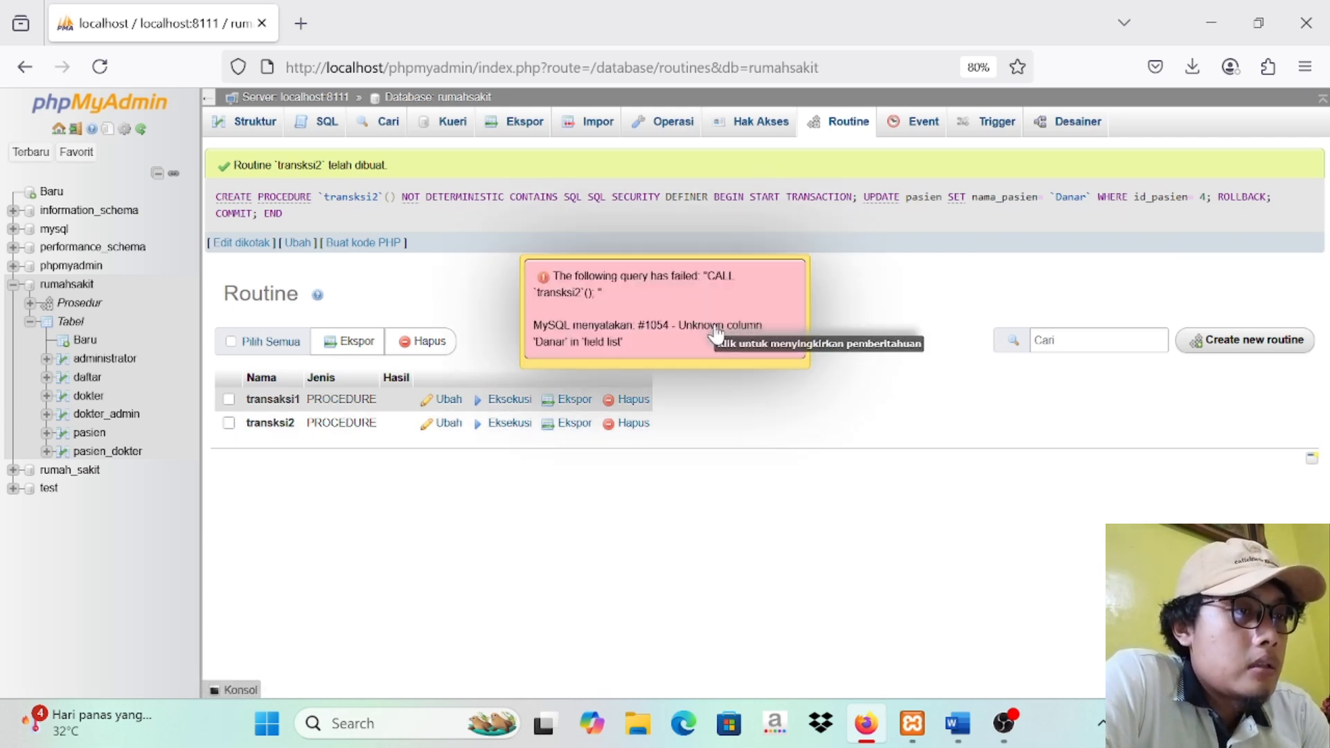
Step: Dismiss the error message and browse the rows of the pasien table
{"action": "left_click", "coordinate": [717, 335]}
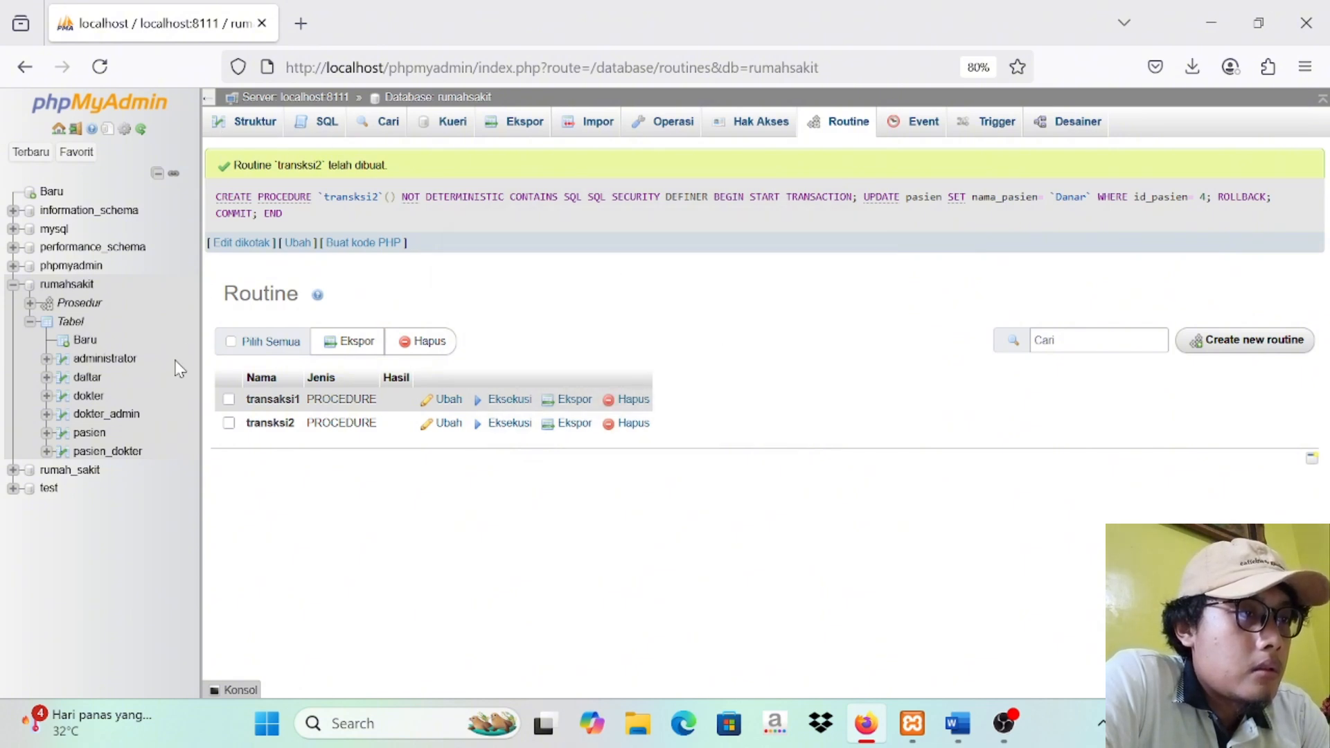
{"action": "left_click", "coordinate": [89, 434]}
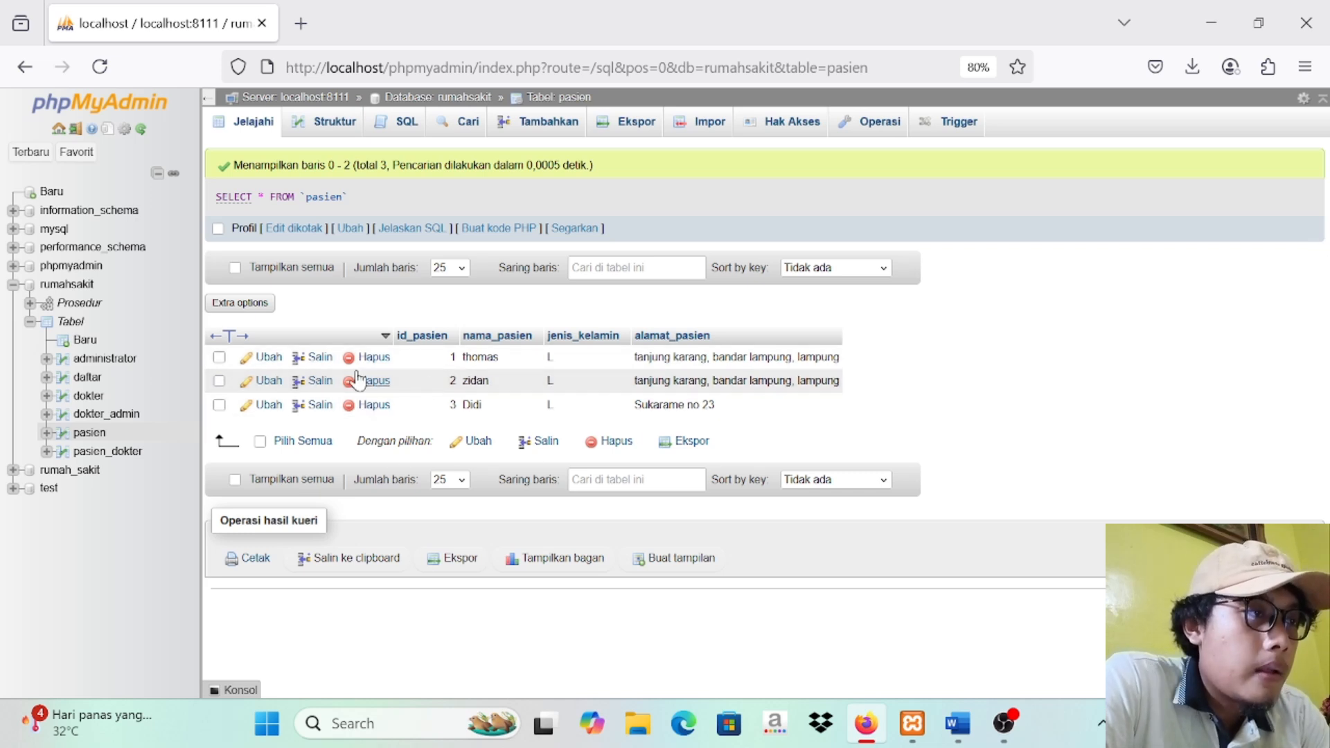
Step: Start a new procedure routine named transaksi3 in the rumahsakit database and remove its parameter row
{"action": "left_click", "coordinate": [61, 288]}
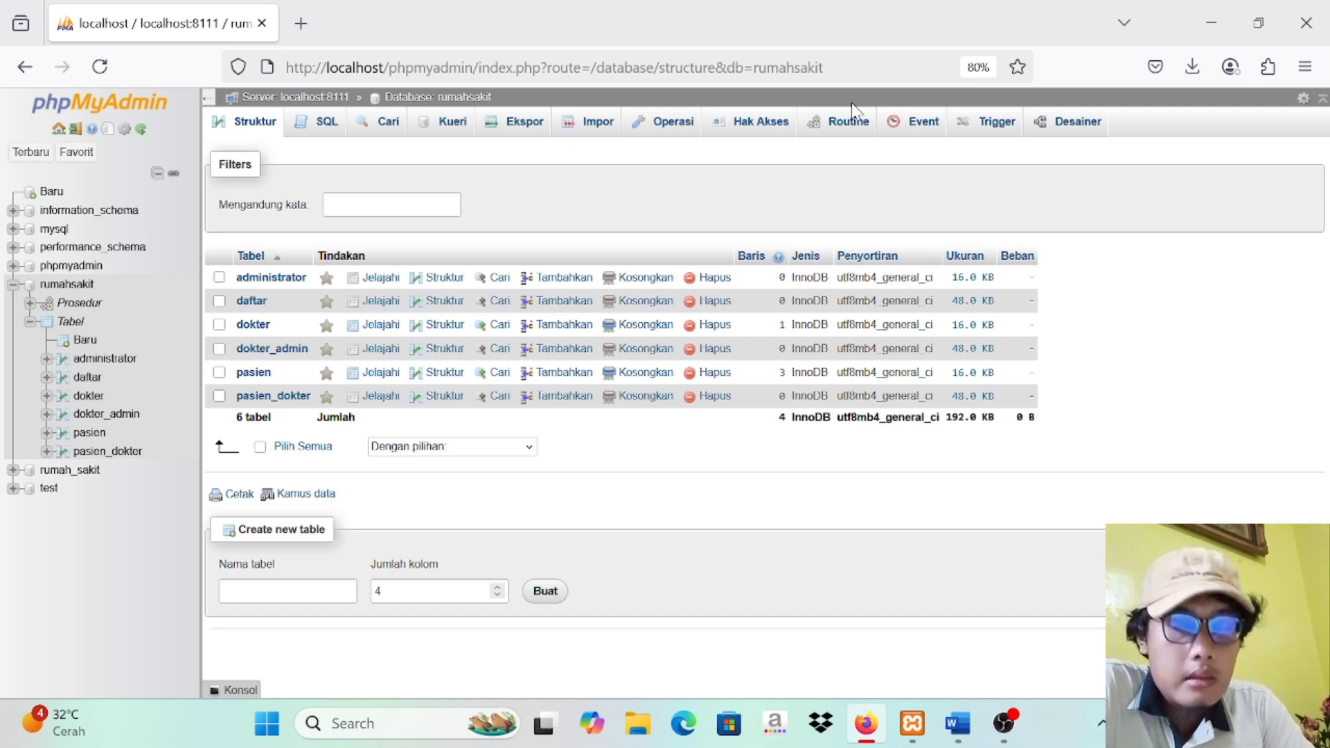
{"action": "left_click", "coordinate": [848, 127]}
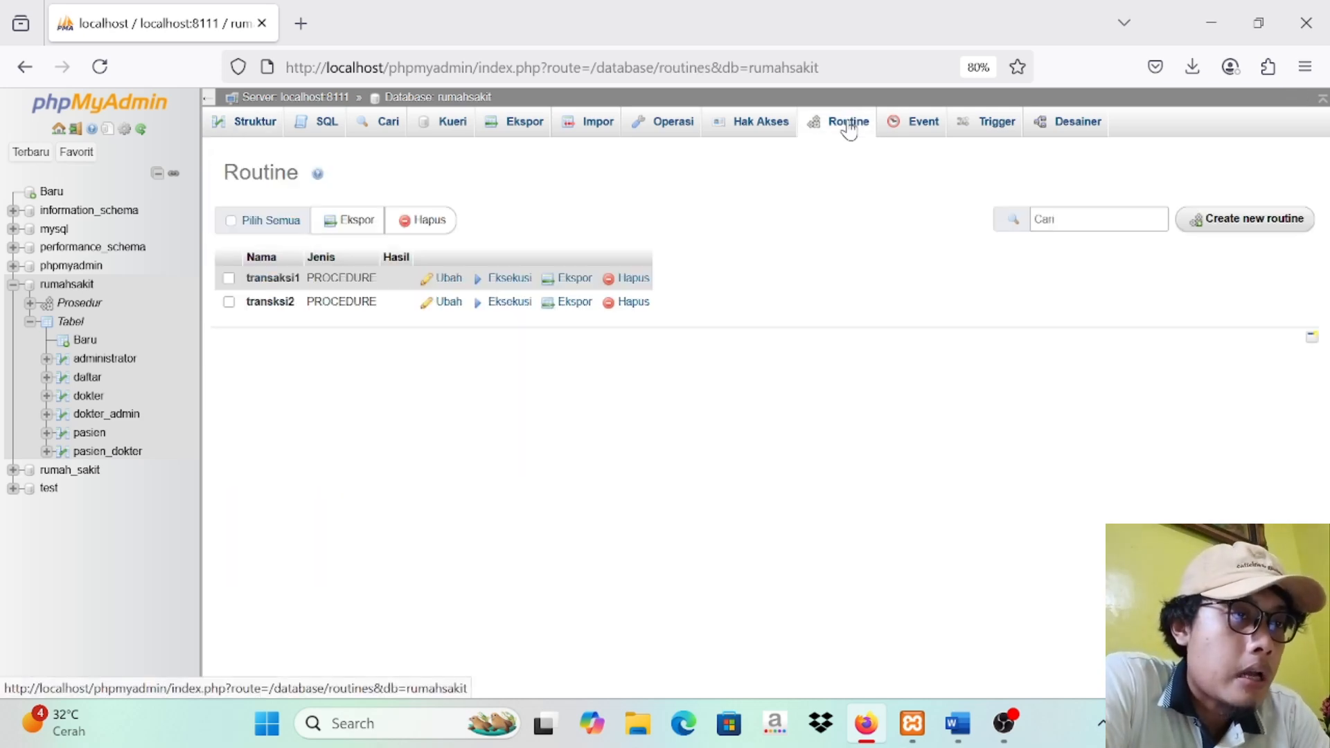
{"action": "left_click", "coordinate": [1227, 219]}
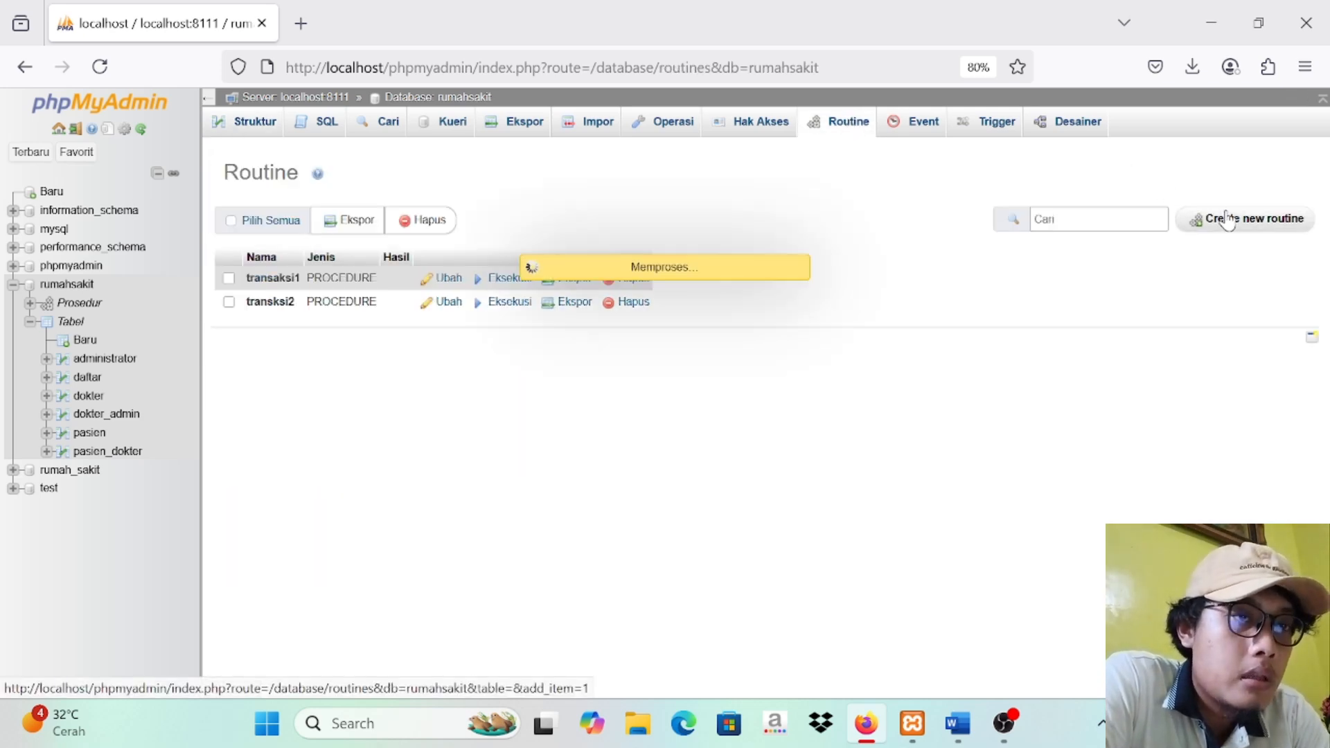
{"action": "left_click", "coordinate": [602, 335]}
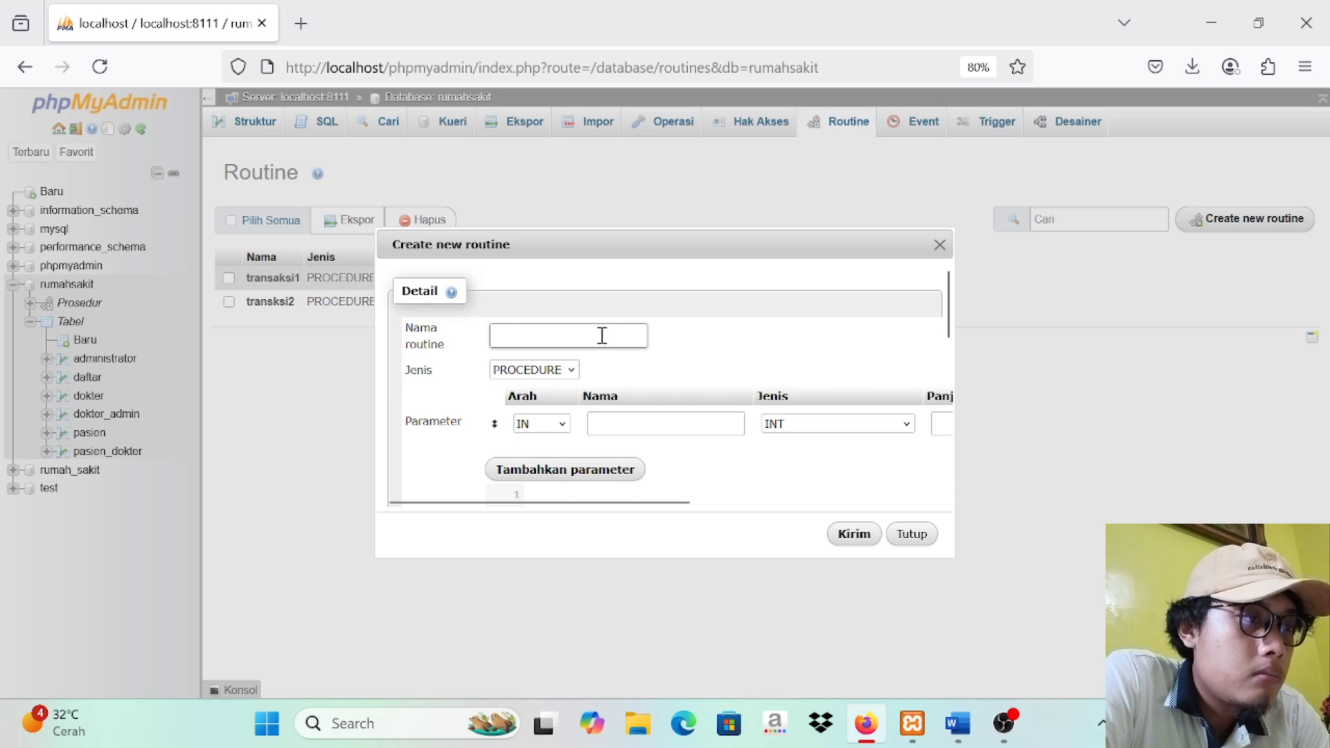
{"action": "type", "text": "transaksi3"}
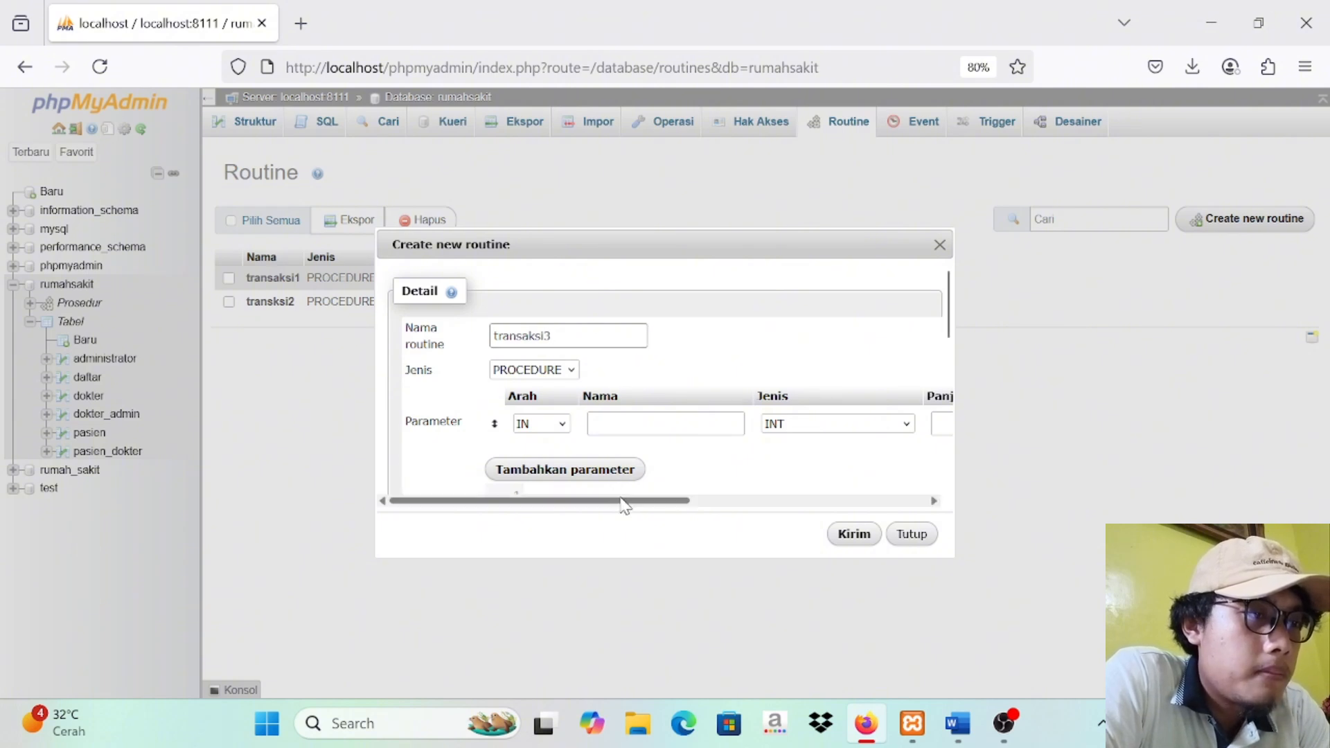
{"action": "left_click", "coordinate": [802, 494]}
{"action": "left_click_drag", "start_coordinate": [679, 501], "coordinate": [962, 516]}
{"action": "left_click", "coordinate": [924, 425]}
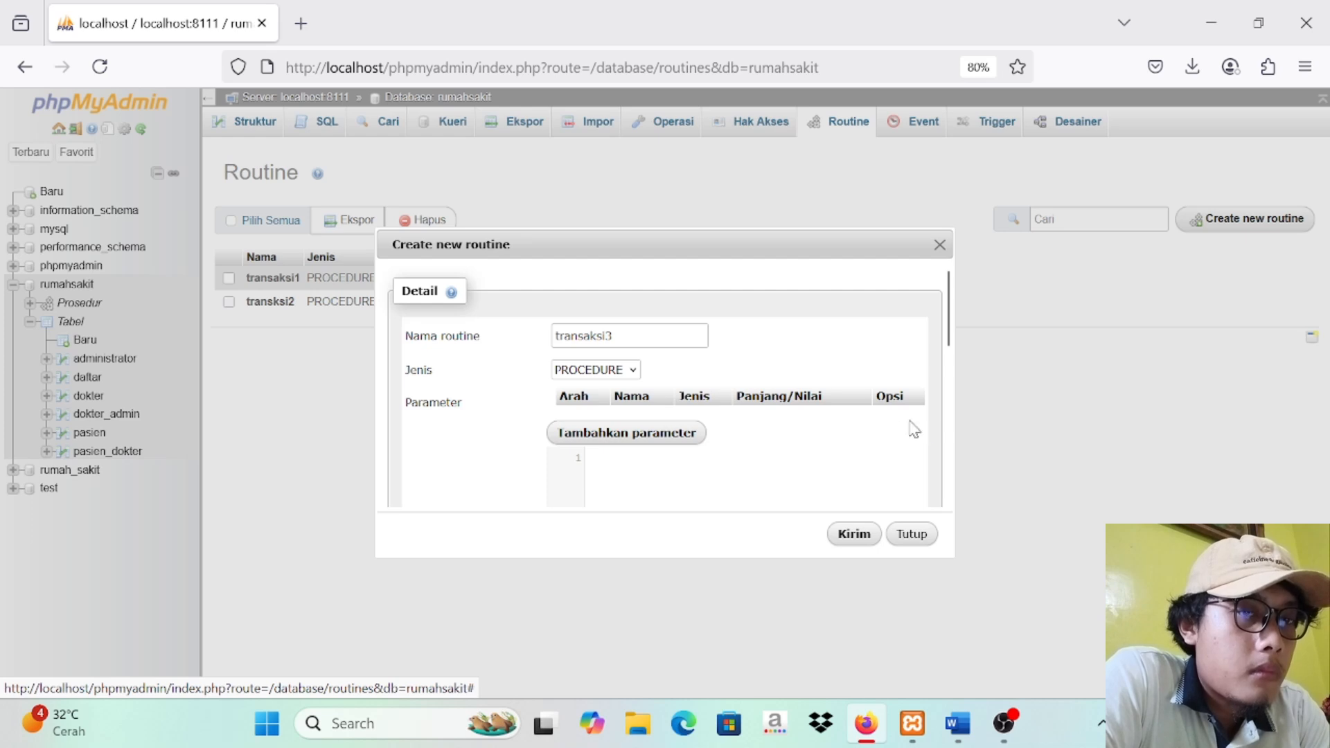
Step: Copy the Checkpoint transaction from BEGIN to END, without its heading, from the Word document into the transaksi3 definition in phpMyAdmin
{"action": "left_click_drag", "start_coordinate": [947, 346], "coordinate": [947, 374]}
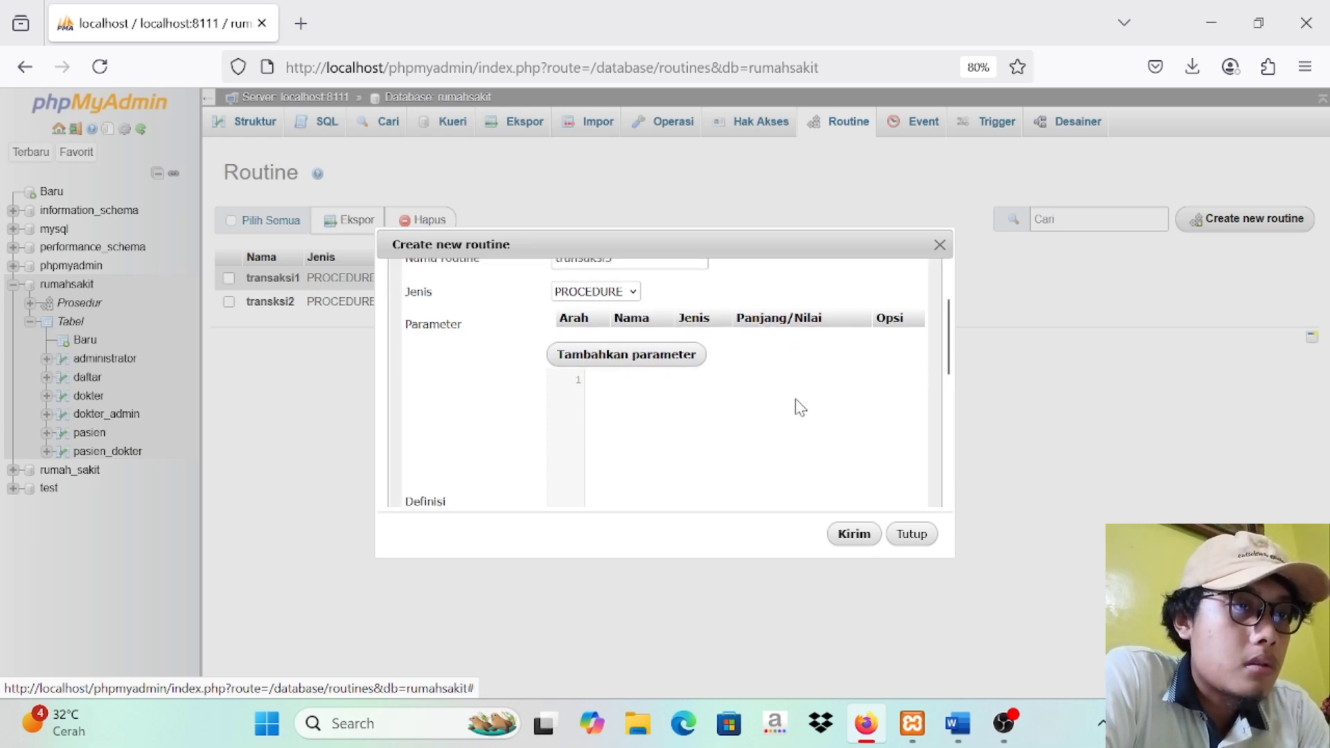
{"action": "left_click", "coordinate": [957, 724]}
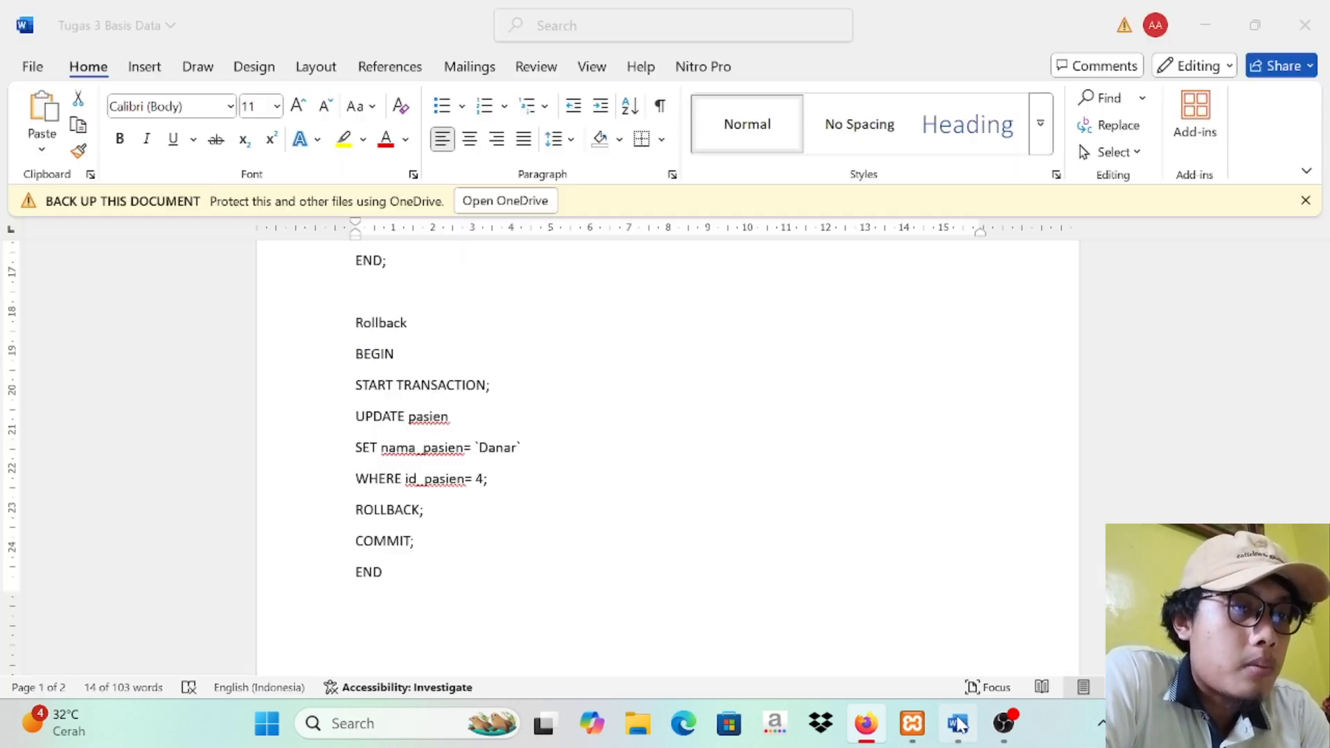
{"action": "left_click_drag", "start_coordinate": [1323, 402], "coordinate": [1323, 493]}
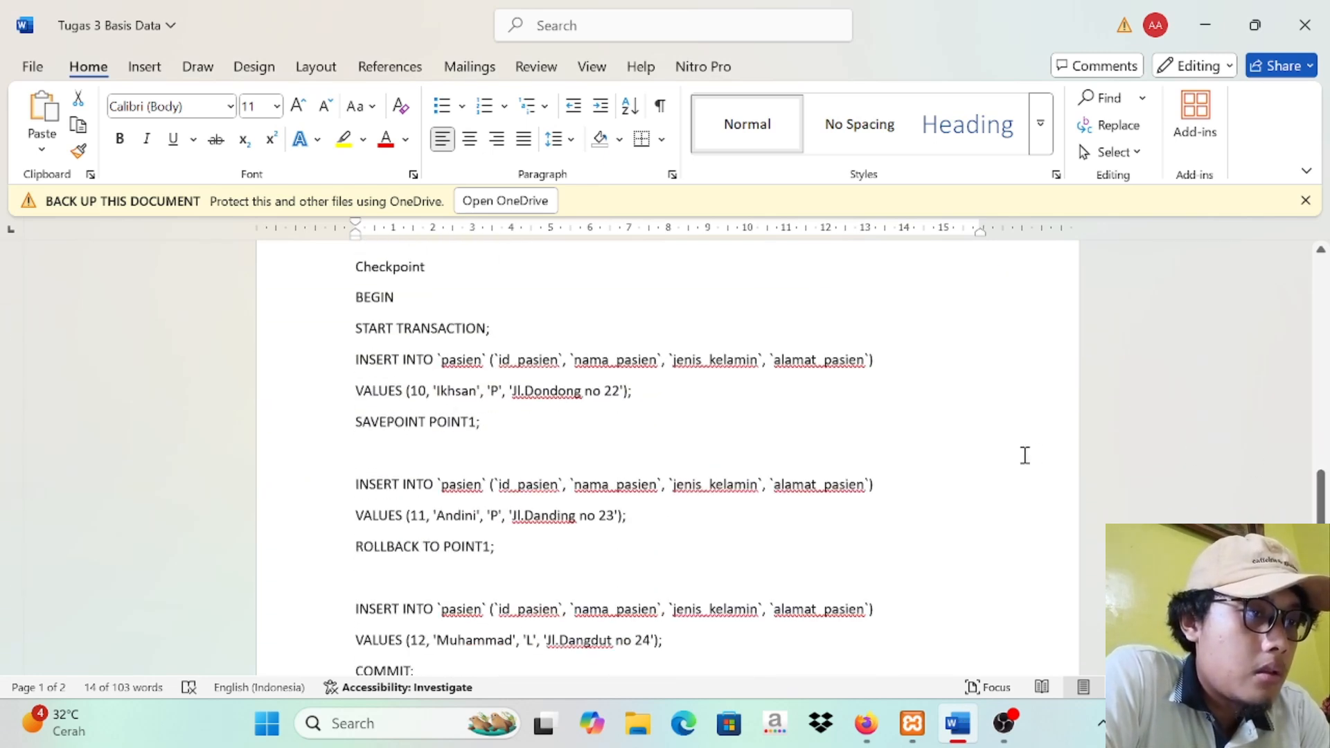
{"action": "left_click", "coordinate": [1024, 454]}
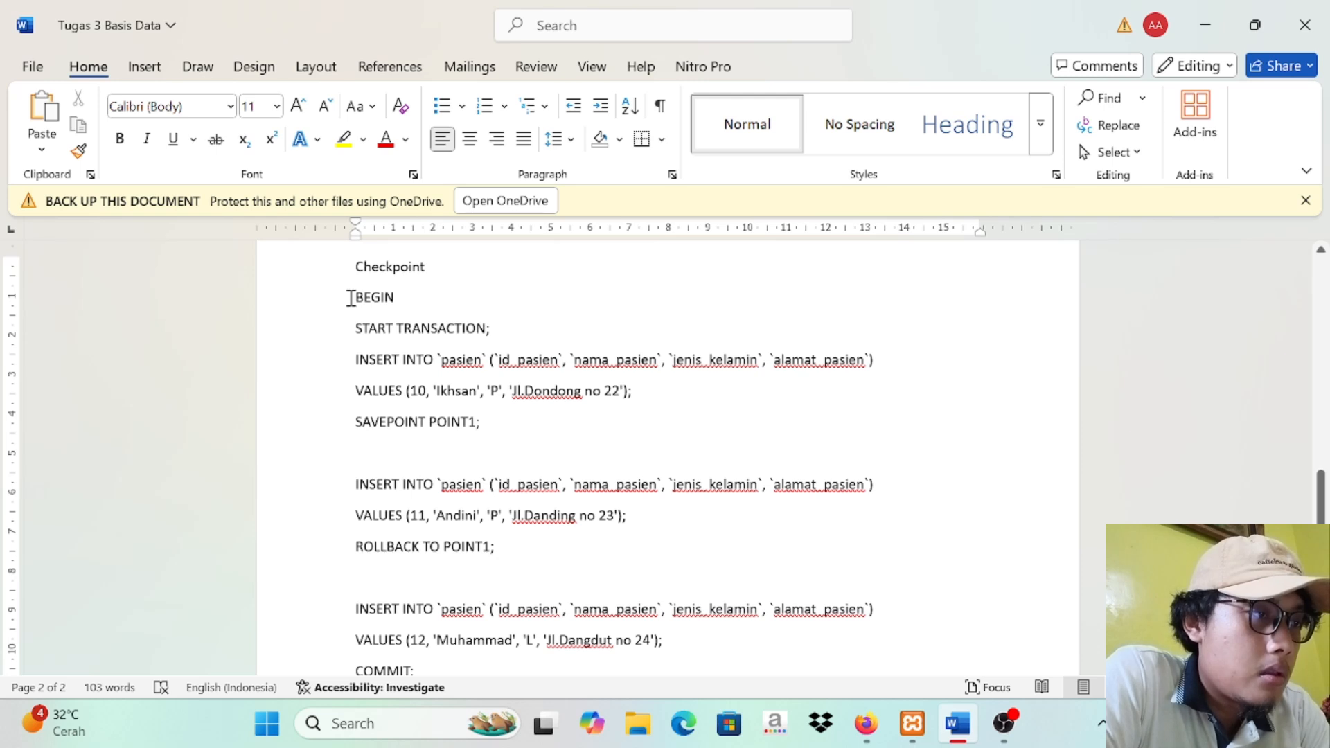
{"action": "left_click_drag", "start_coordinate": [353, 297], "coordinate": [469, 350]}
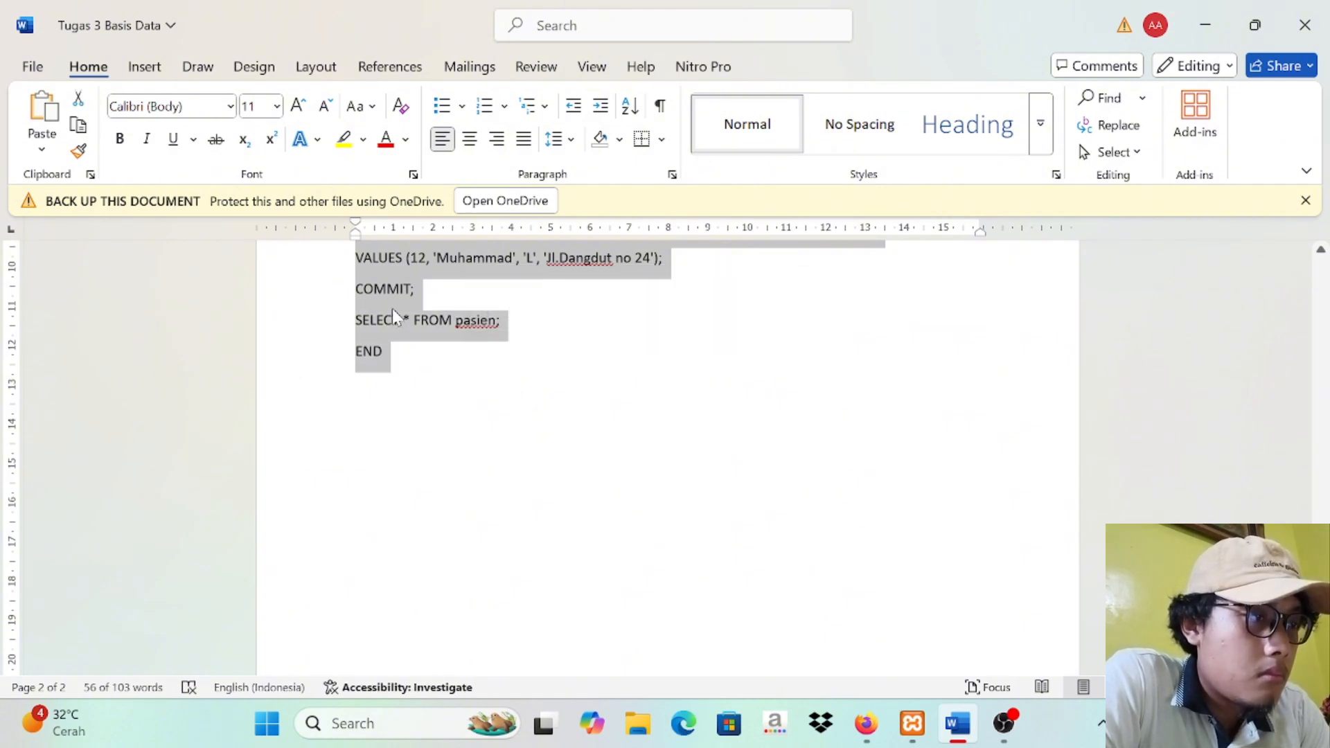
{"action": "left_click", "coordinate": [866, 728]}
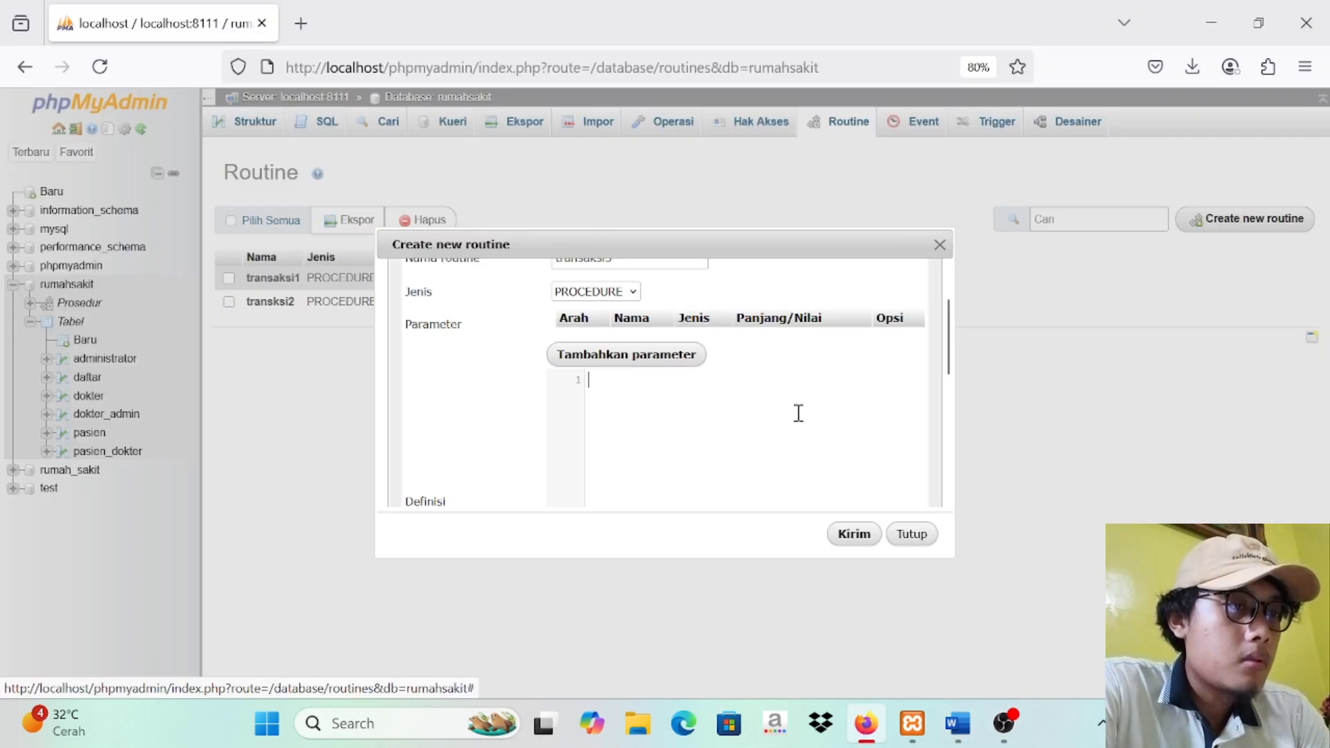
{"action": "key", "text": "ctrl+v"}
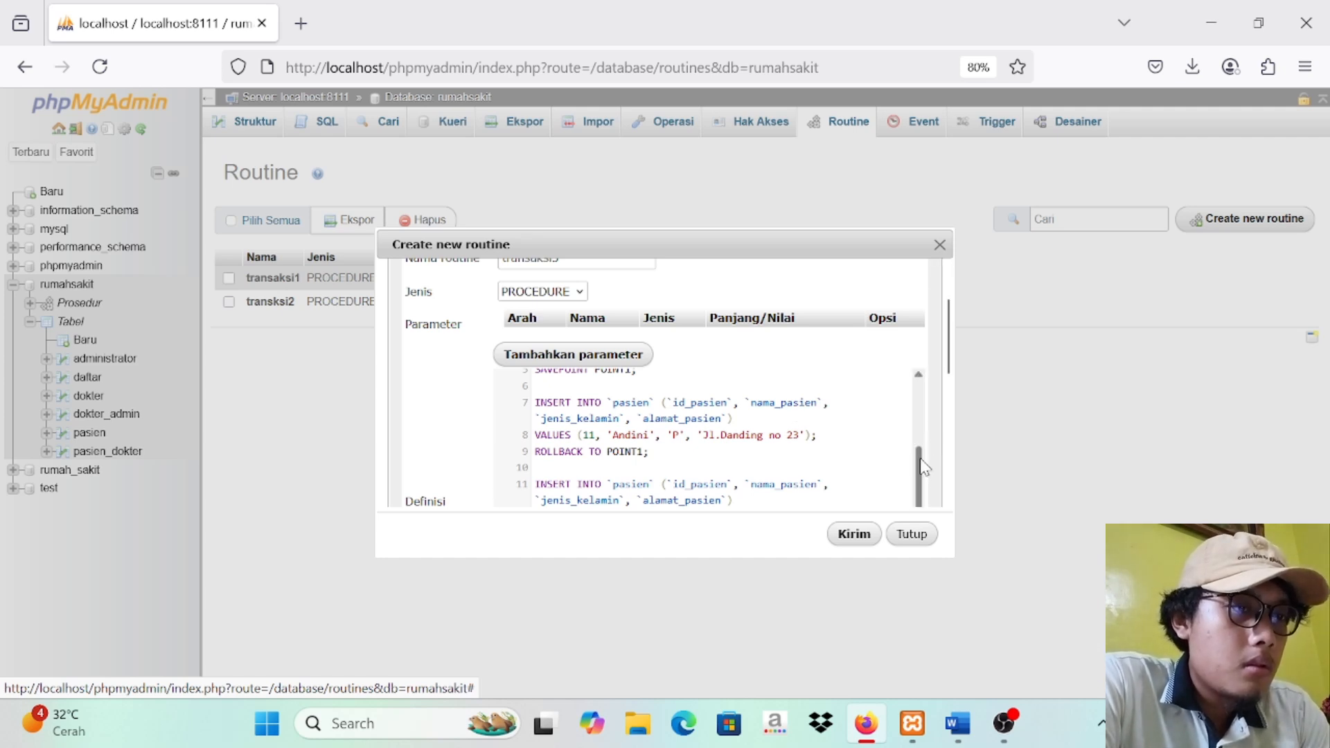
Step: Set the id_pasien value to 5 in the first INSERT and to 6 in the second INSERT of the definition
{"action": "scroll", "coordinate": [913, 450], "scroll_direction": "up", "scroll_amount": 2}
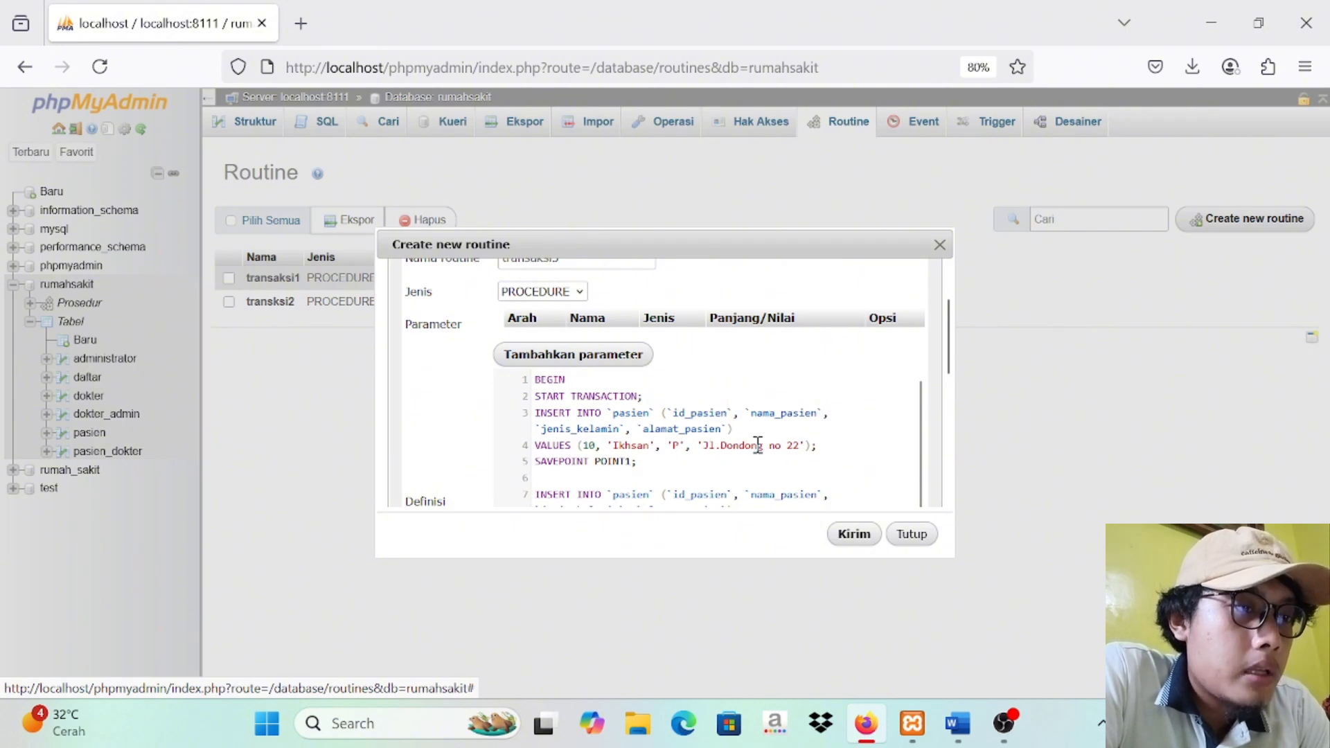
{"action": "left_click", "coordinate": [596, 452]}
{"action": "key", "text": "BackSpace"}
{"action": "key", "text": "BackSpace"}
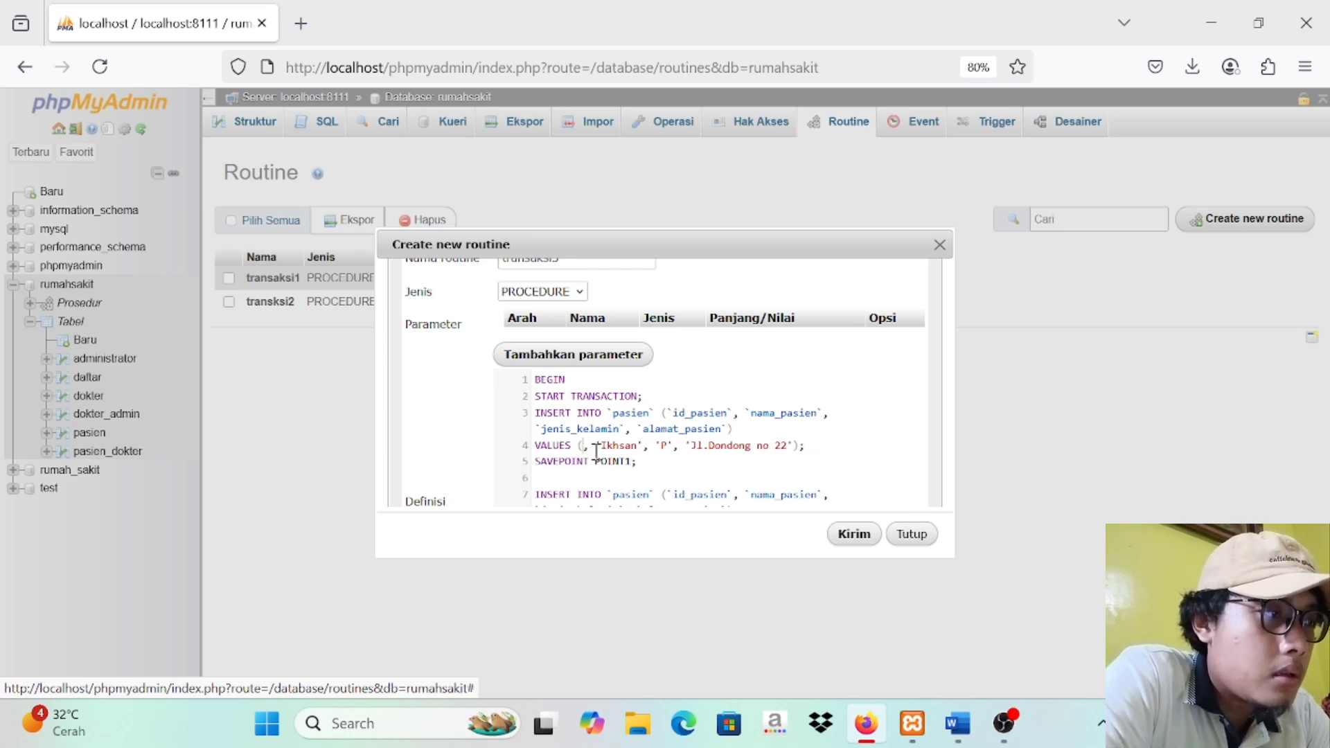
{"action": "type", "text": "5"}
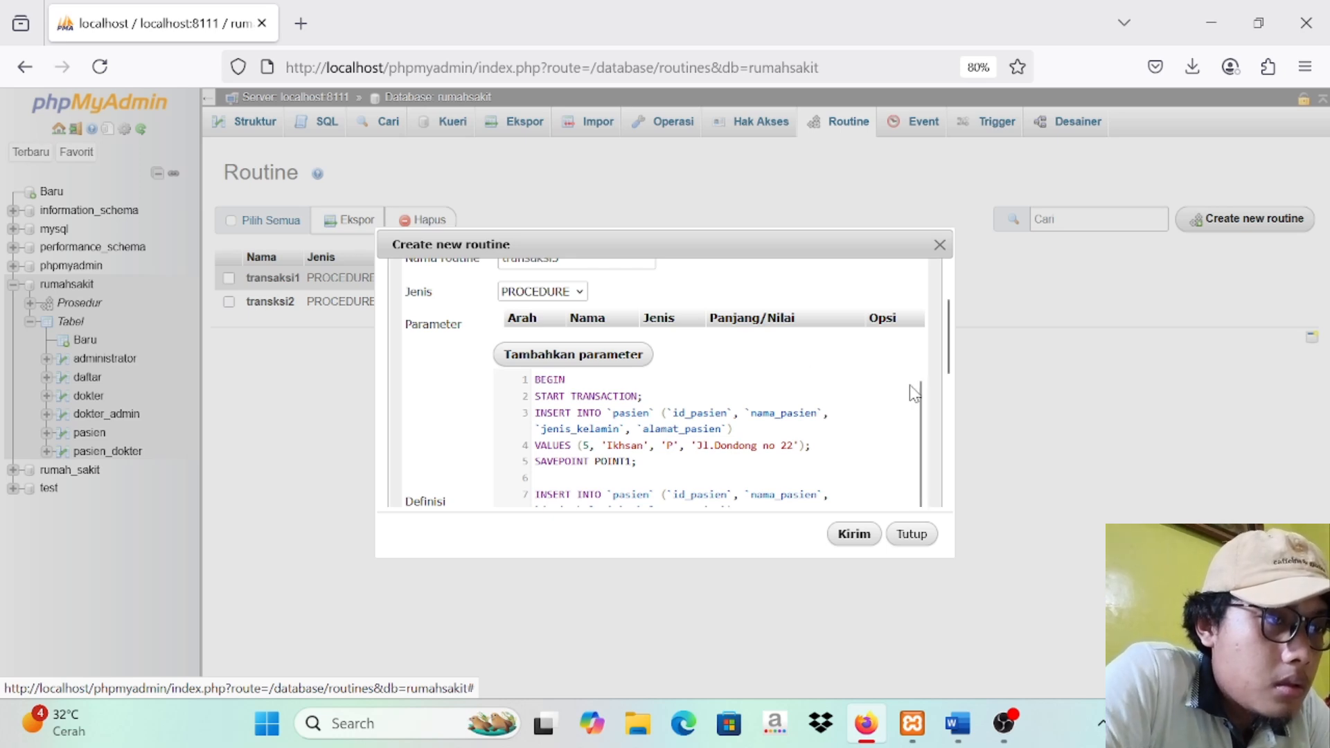
{"action": "scroll", "coordinate": [952, 363], "scroll_direction": "down", "scroll_amount": 2}
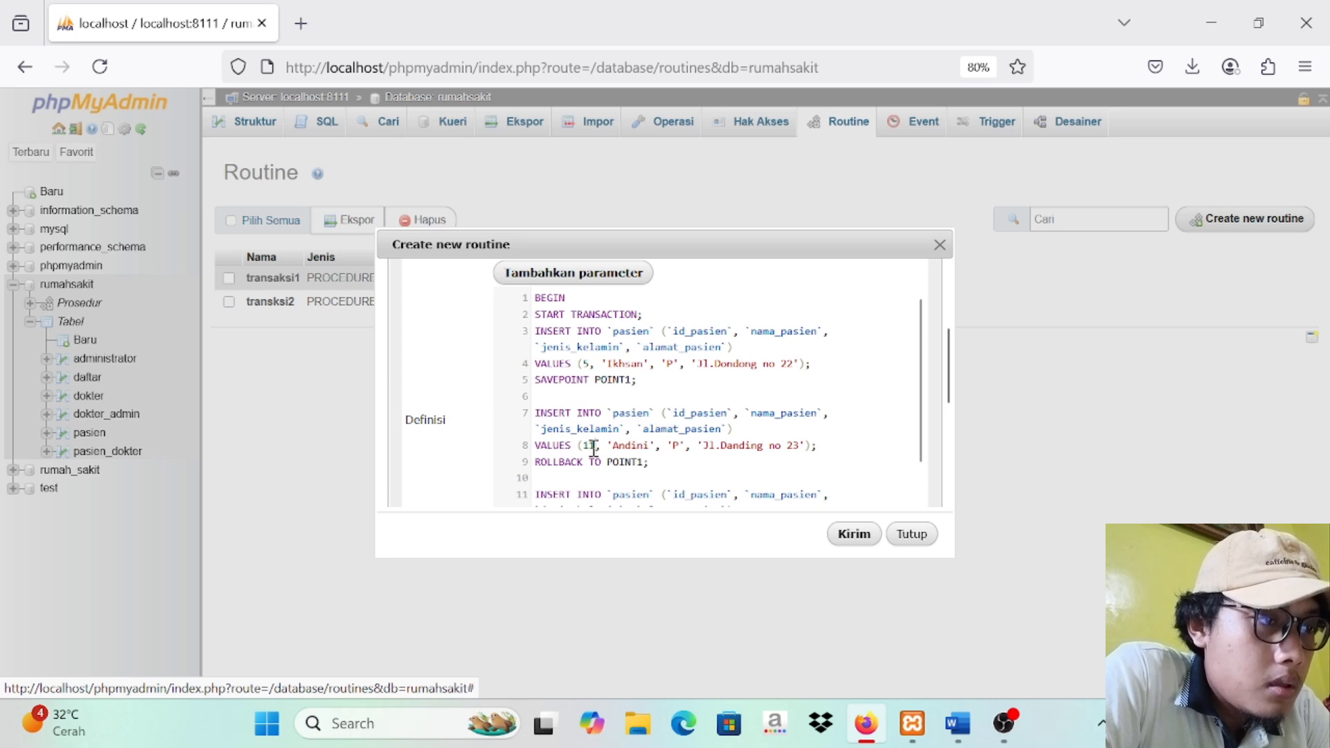
{"action": "key", "text": "BackSpace"}
{"action": "key", "text": "BackSpace"}
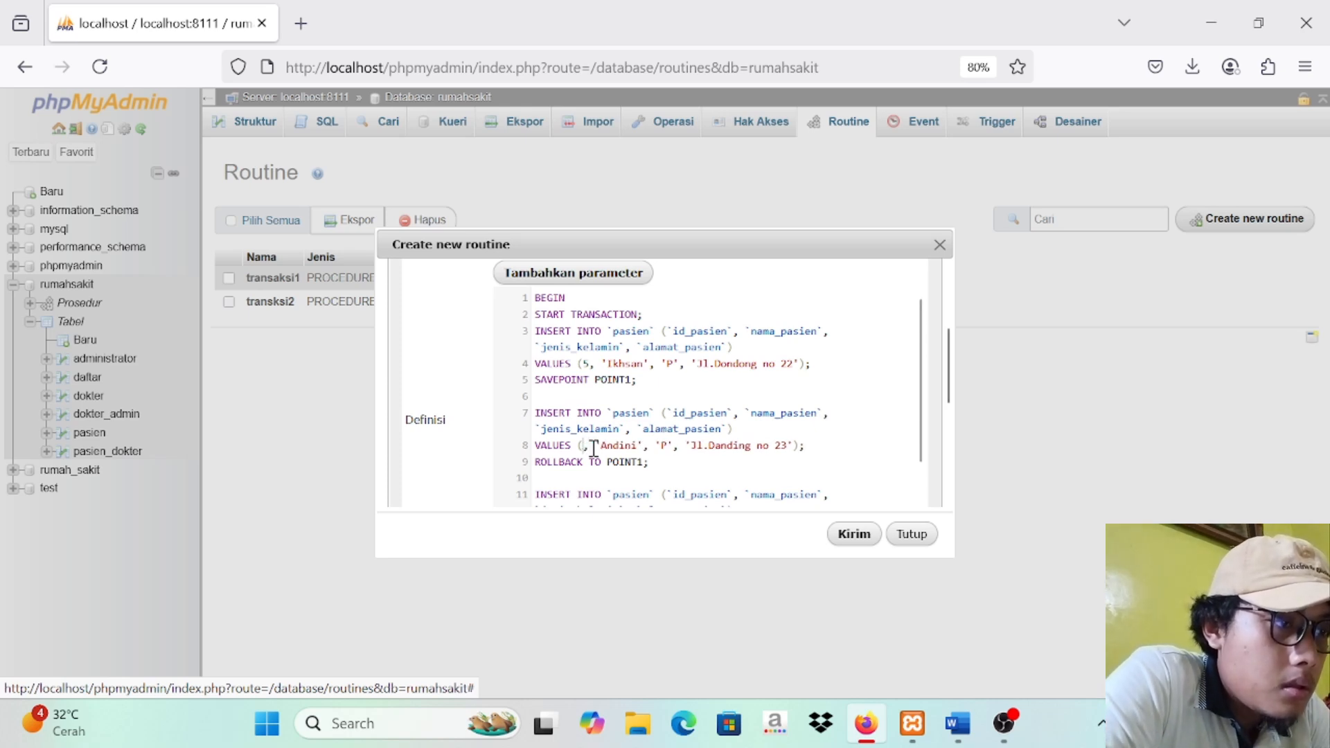
{"action": "type", "text": "6"}
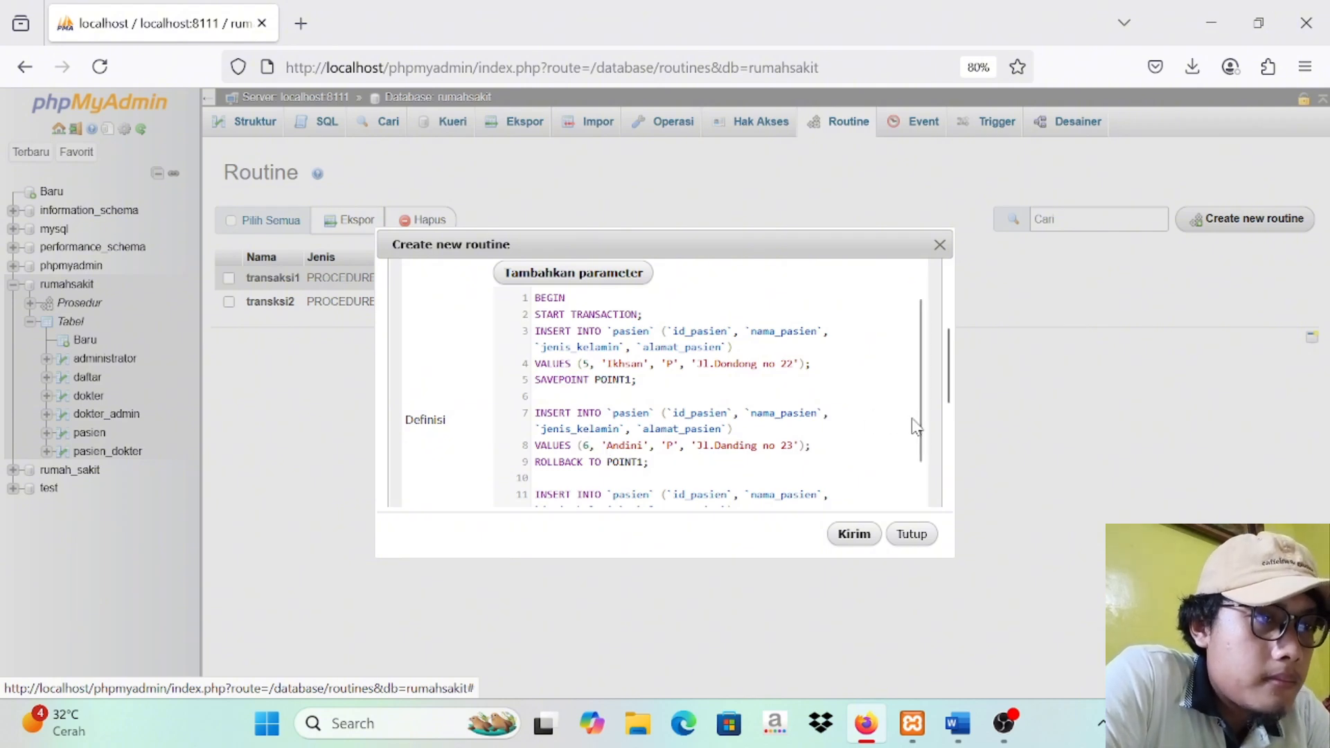
Step: Set the id_pasien value of the third INSERT, just before COMMIT, to 7
{"action": "left_click", "coordinate": [912, 415]}
{"action": "scroll", "coordinate": [914, 443], "scroll_direction": "down", "scroll_amount": 2}
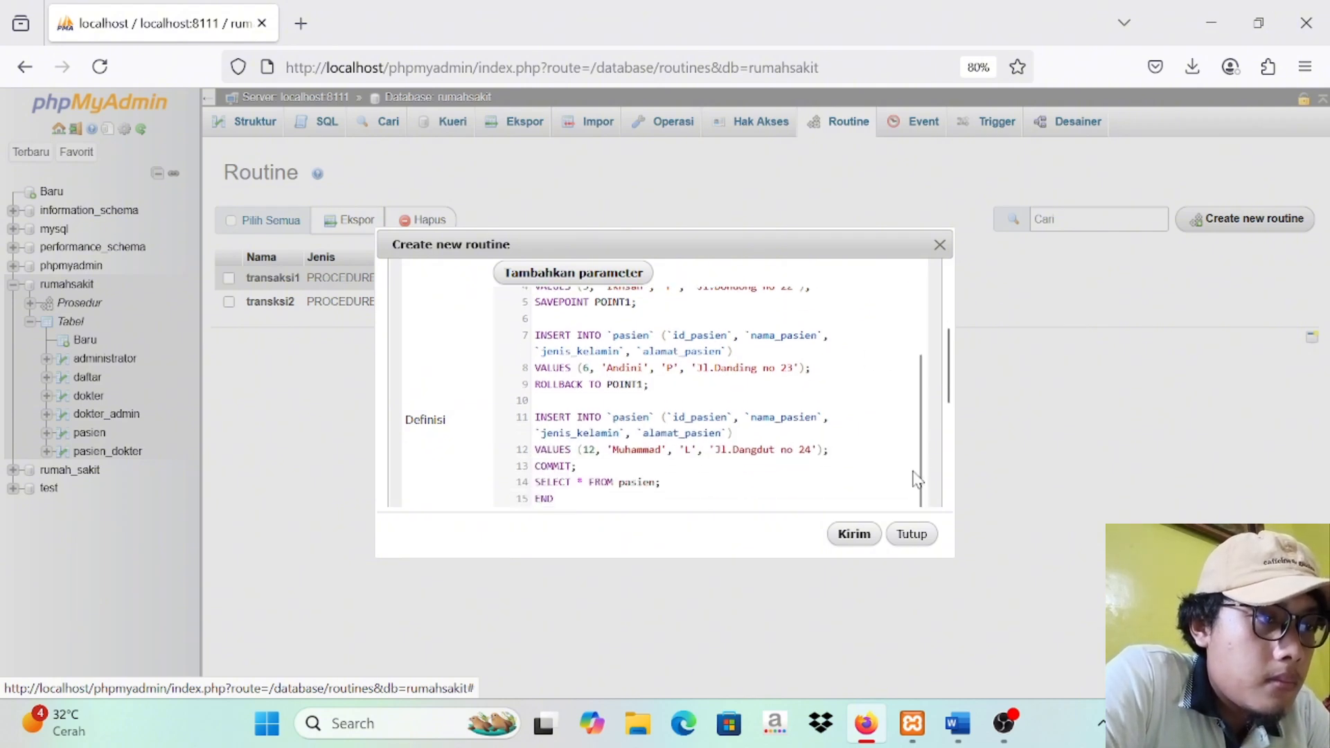
{"action": "left_click", "coordinate": [596, 450]}
{"action": "key", "text": "BackSpace"}
{"action": "key", "text": "BackSpace"}
{"action": "type", "text": "7"}
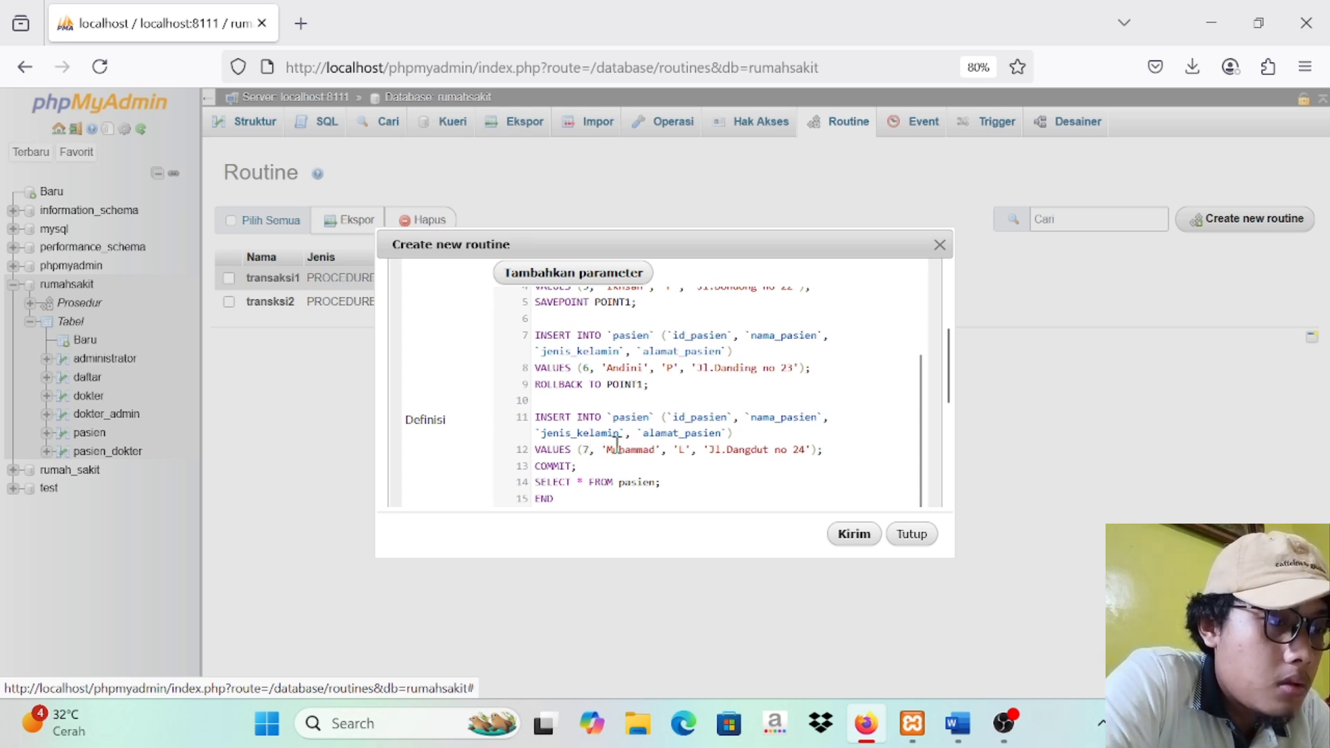
Step: Save the transaksi3 routine and execute it
{"action": "left_click_drag", "start_coordinate": [918, 410], "coordinate": [920, 448]}
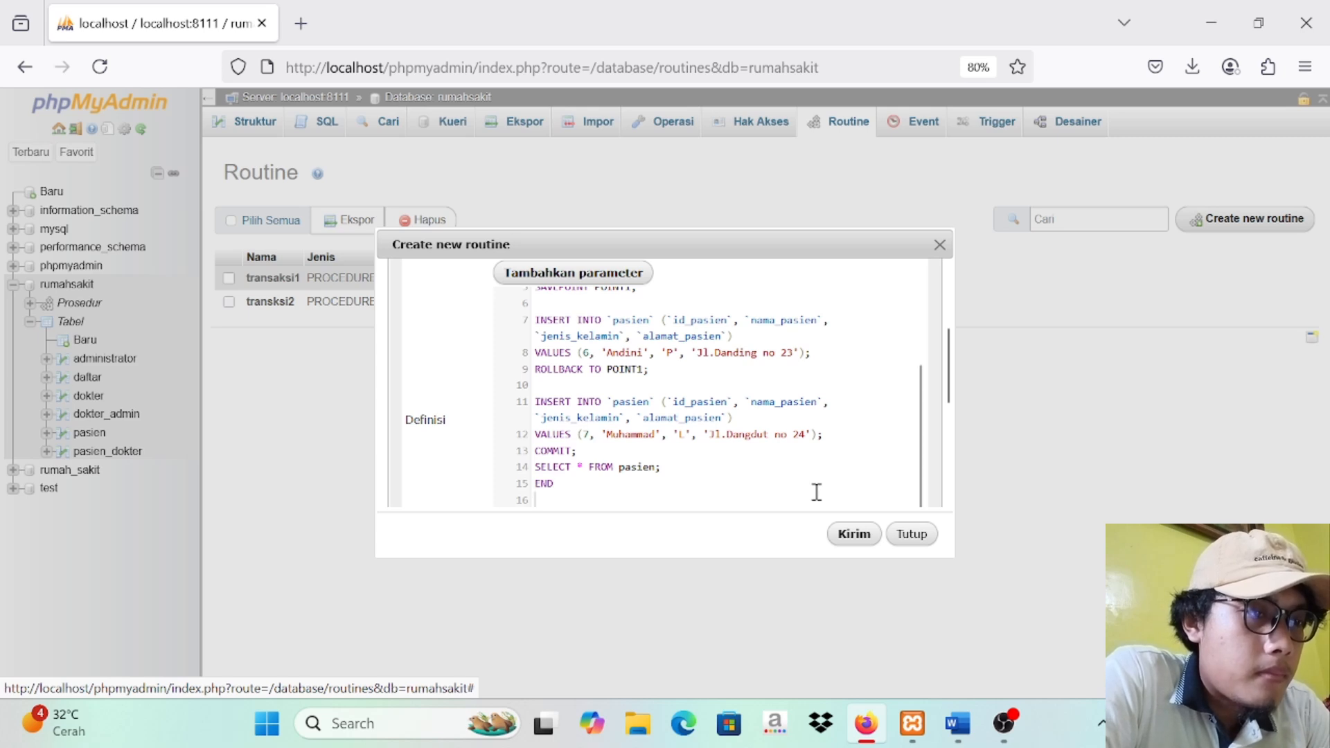
{"action": "scroll", "coordinate": [816, 492], "scroll_direction": "up", "scroll_amount": 1}
{"action": "left_click", "coordinate": [850, 540]}
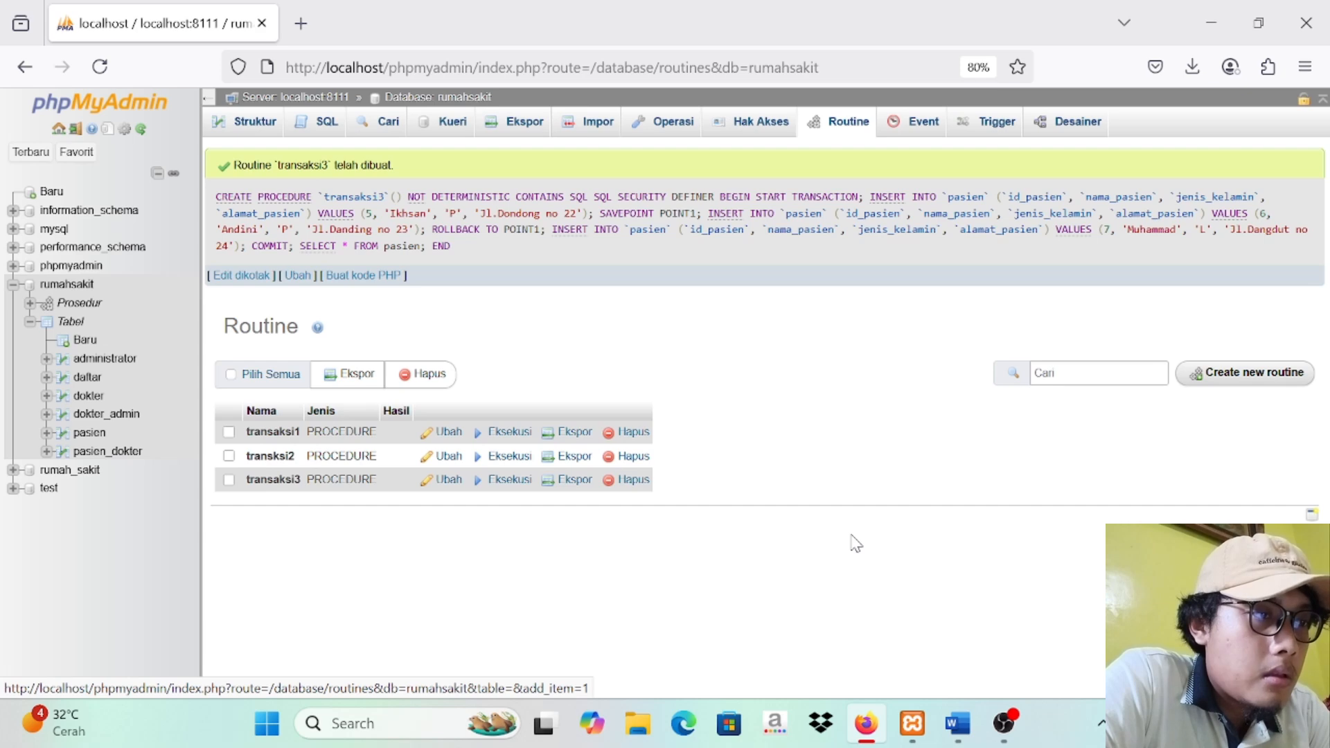
{"action": "left_click", "coordinate": [510, 480]}
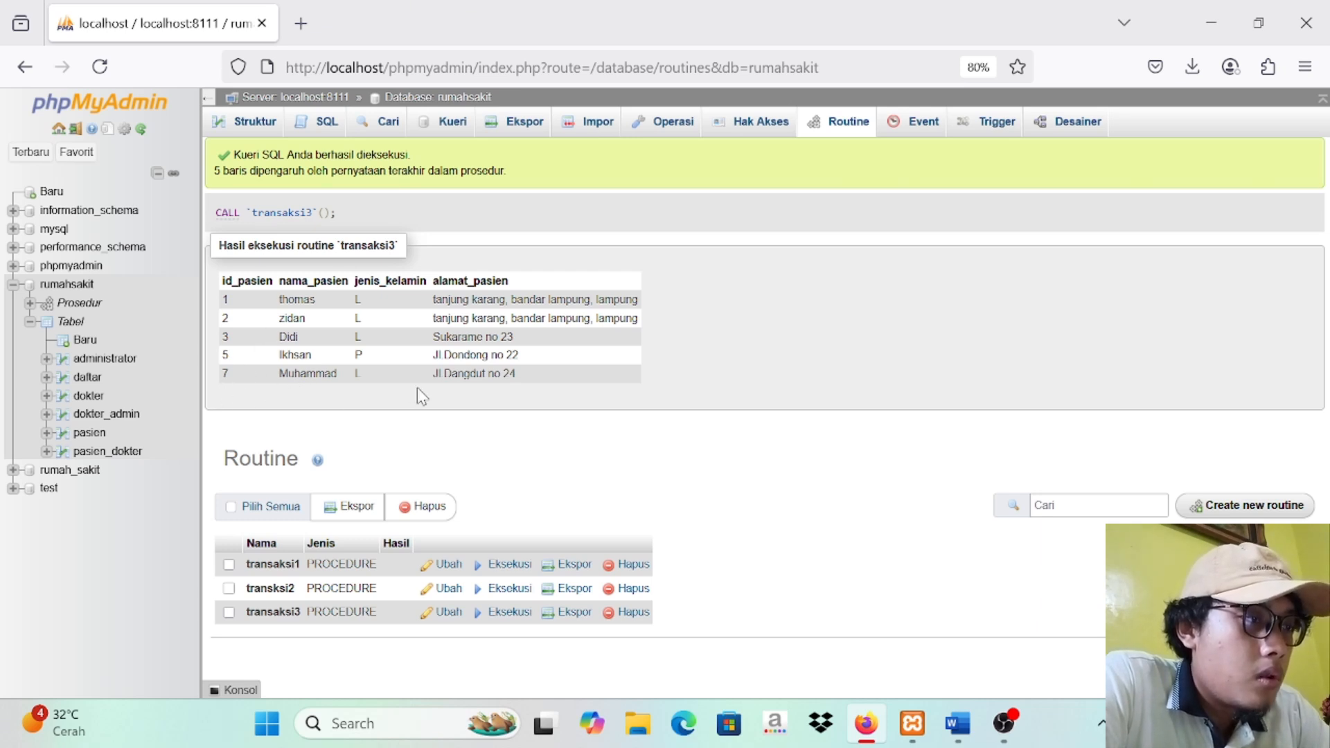
Step: Reopen the transaksi3 routine, review its savepoint and rollback statements, and close it without changes
{"action": "left_click", "coordinate": [444, 613]}
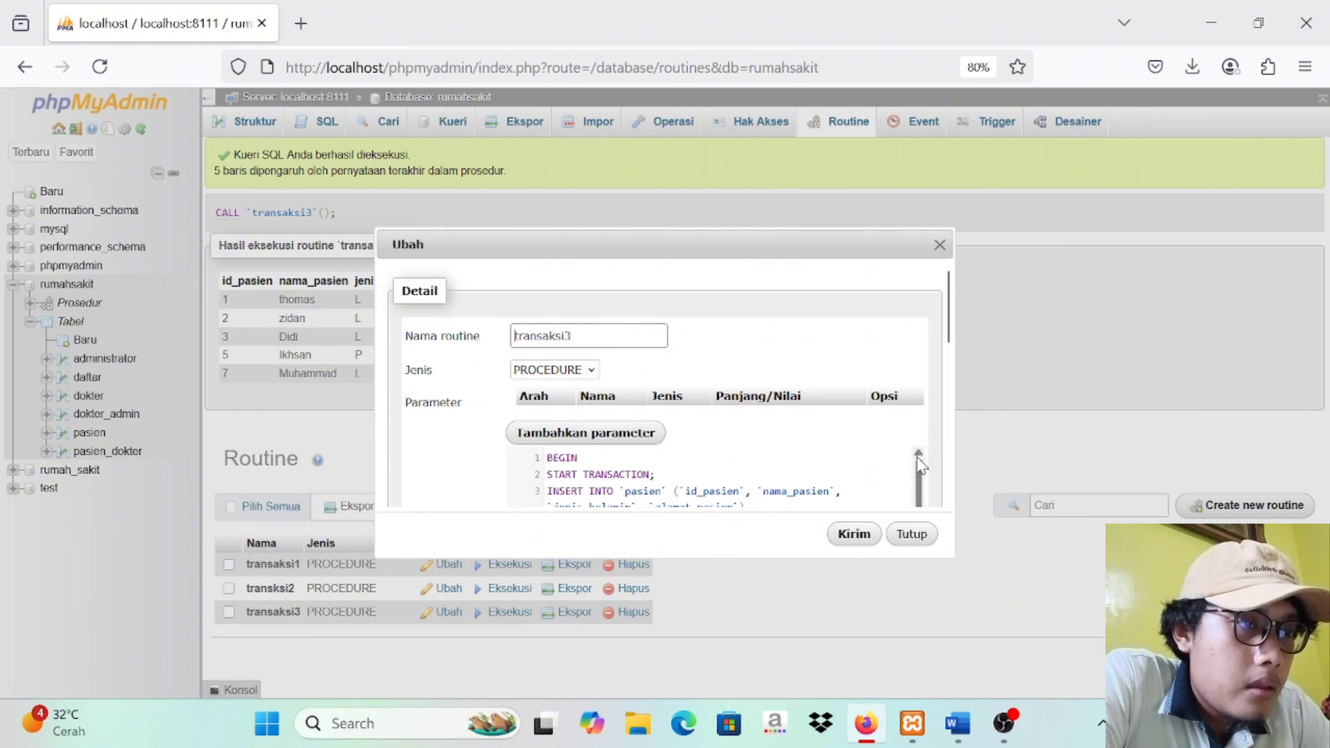
{"action": "left_click_drag", "start_coordinate": [947, 333], "coordinate": [948, 395]}
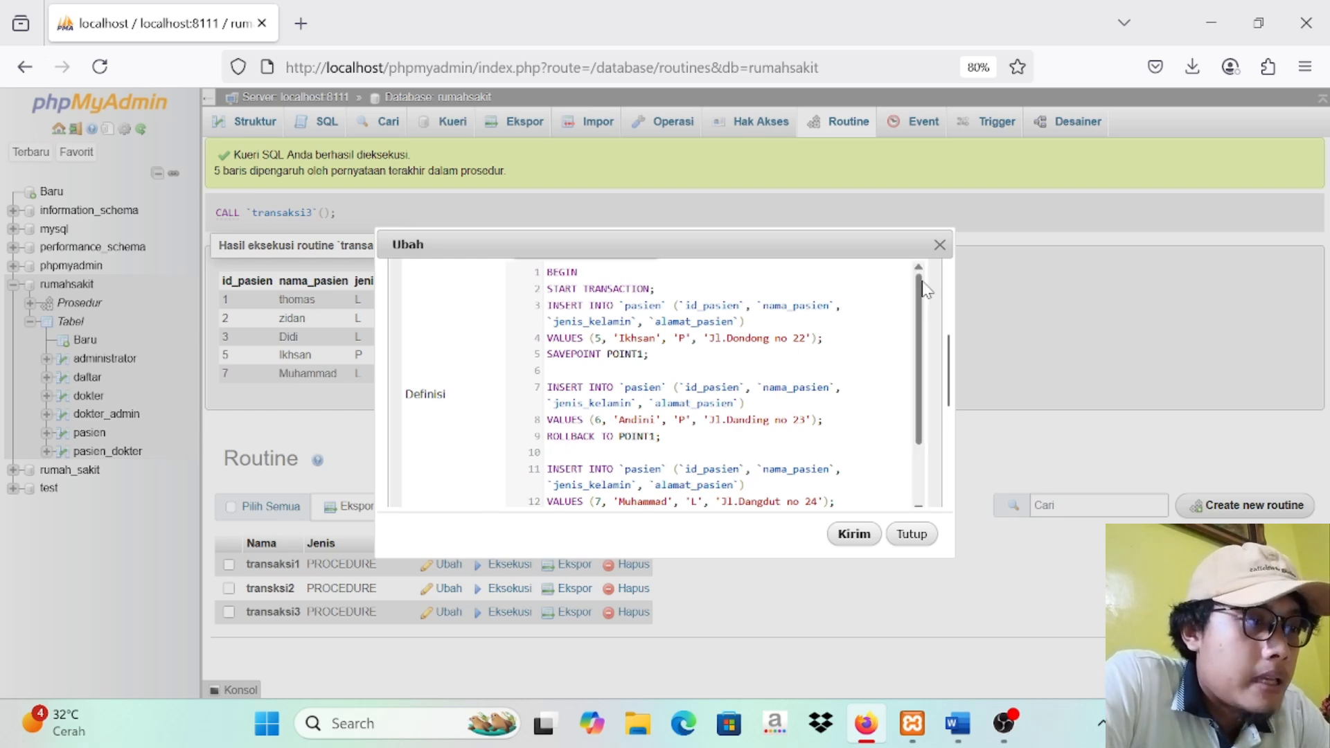
{"action": "left_click", "coordinate": [939, 245]}
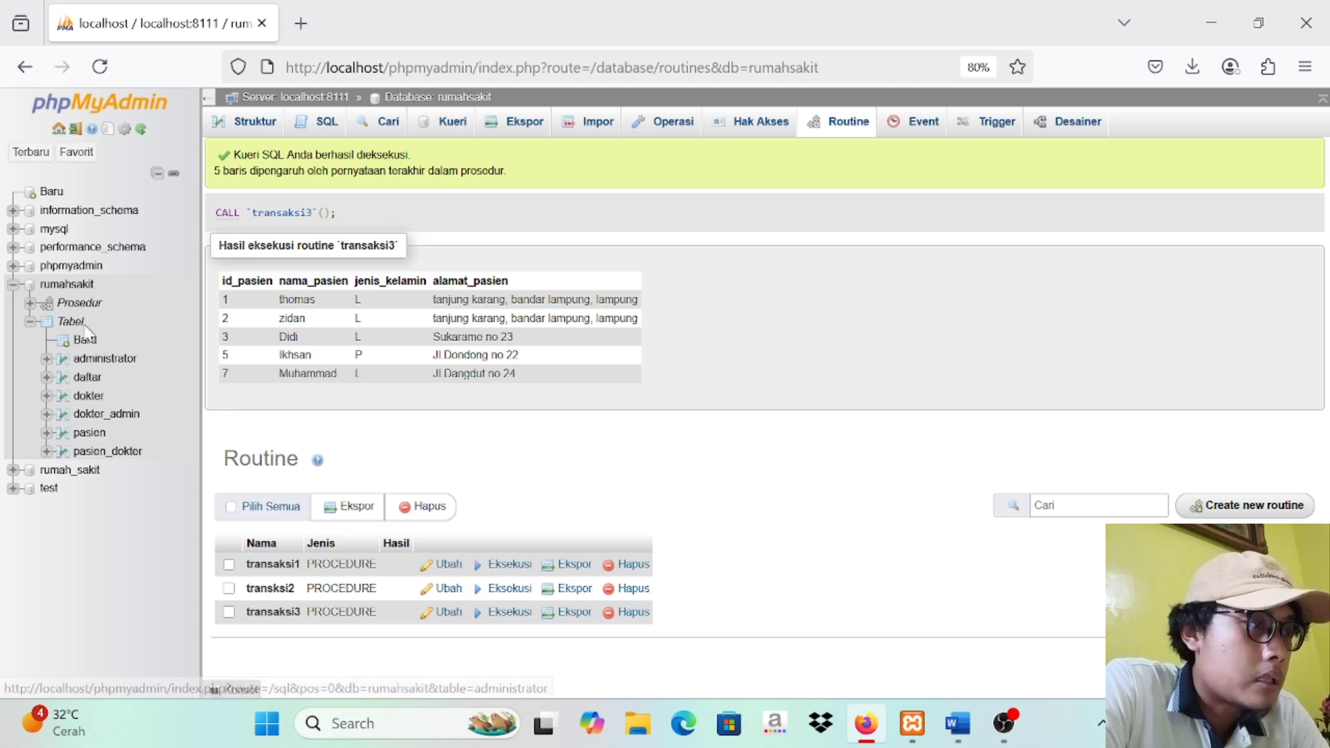
Step: Start a new table named Transaksi_obat with 5 columns in the rumahsakit database
{"action": "left_click", "coordinate": [72, 294]}
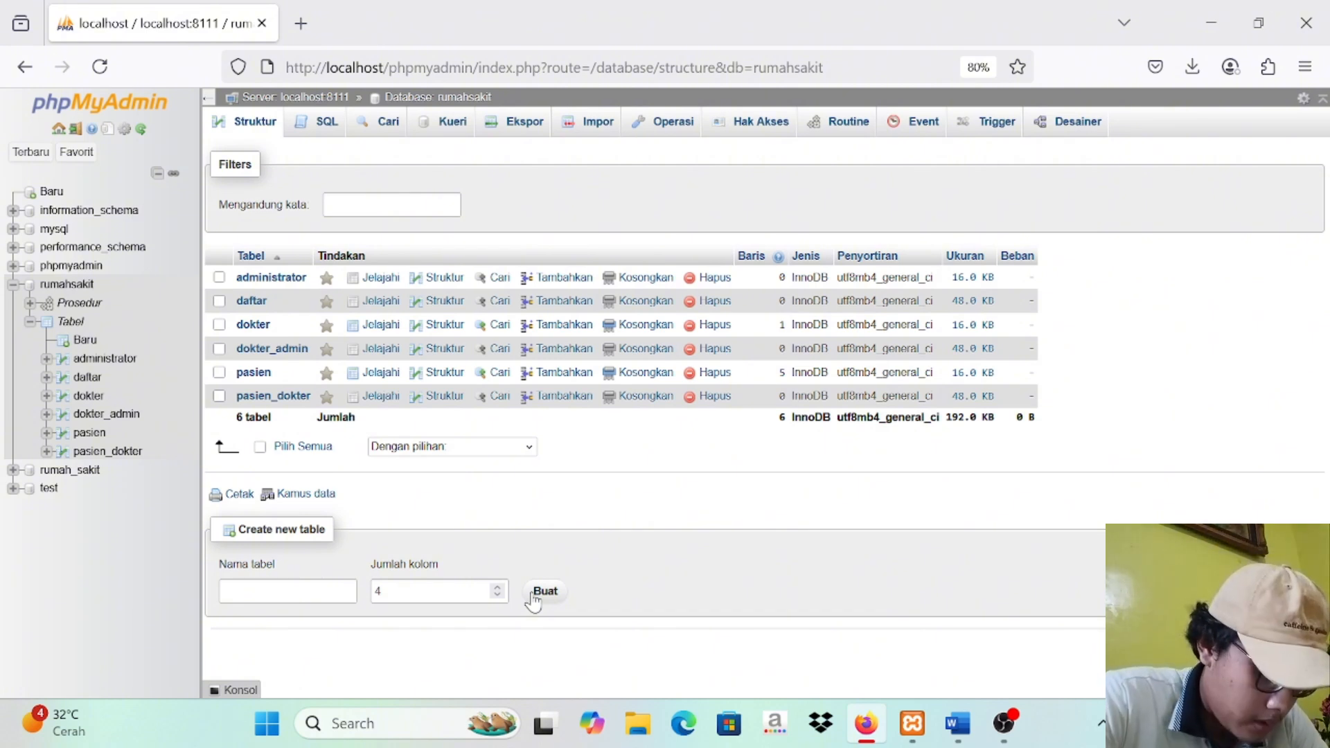
{"action": "left_click", "coordinate": [498, 586]}
{"action": "left_click", "coordinate": [306, 588]}
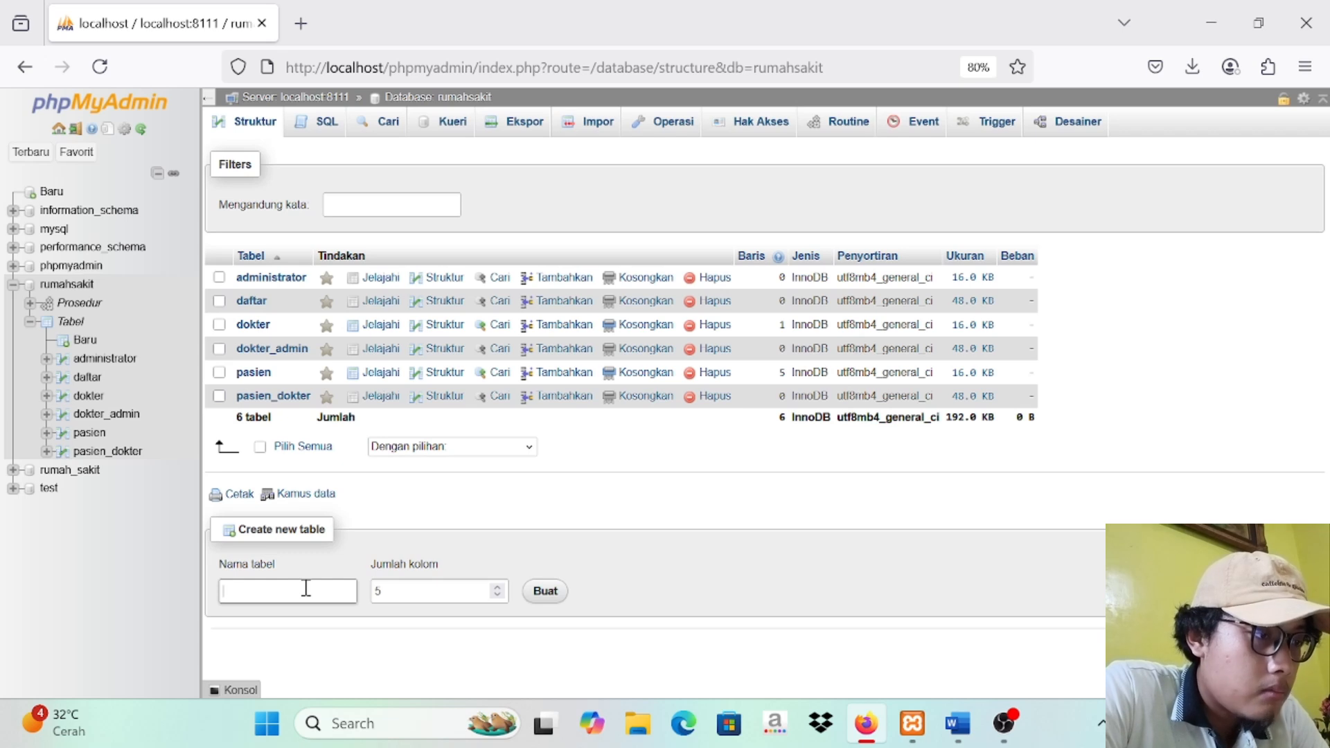
{"action": "key", "text": "Caps_Lock"}
{"action": "key", "text": "Caps_Lock"}
{"action": "type", "text": "Transaksi"}
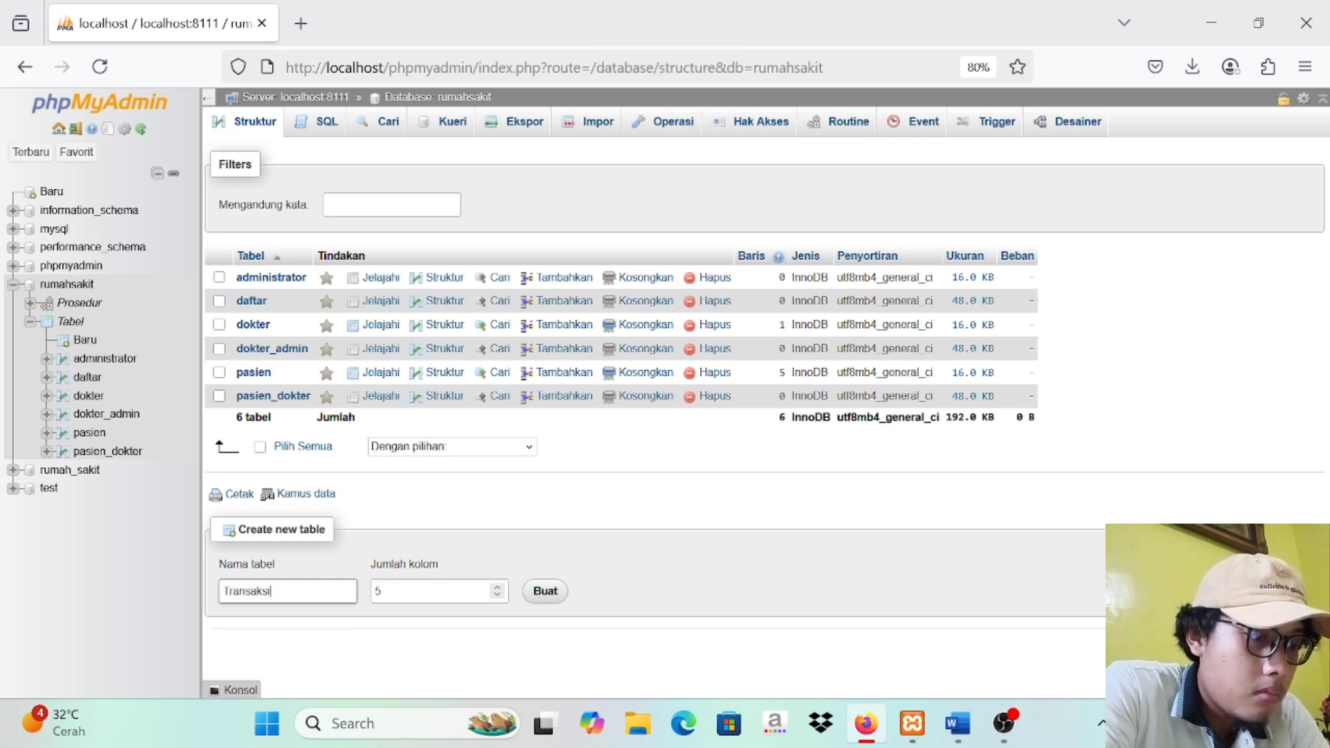
{"action": "key", "text": "Caps_Lock"}
{"action": "type", "text": "O"}
{"action": "key", "text": "Caps_Lock"}
{"action": "type", "text": "ba"}
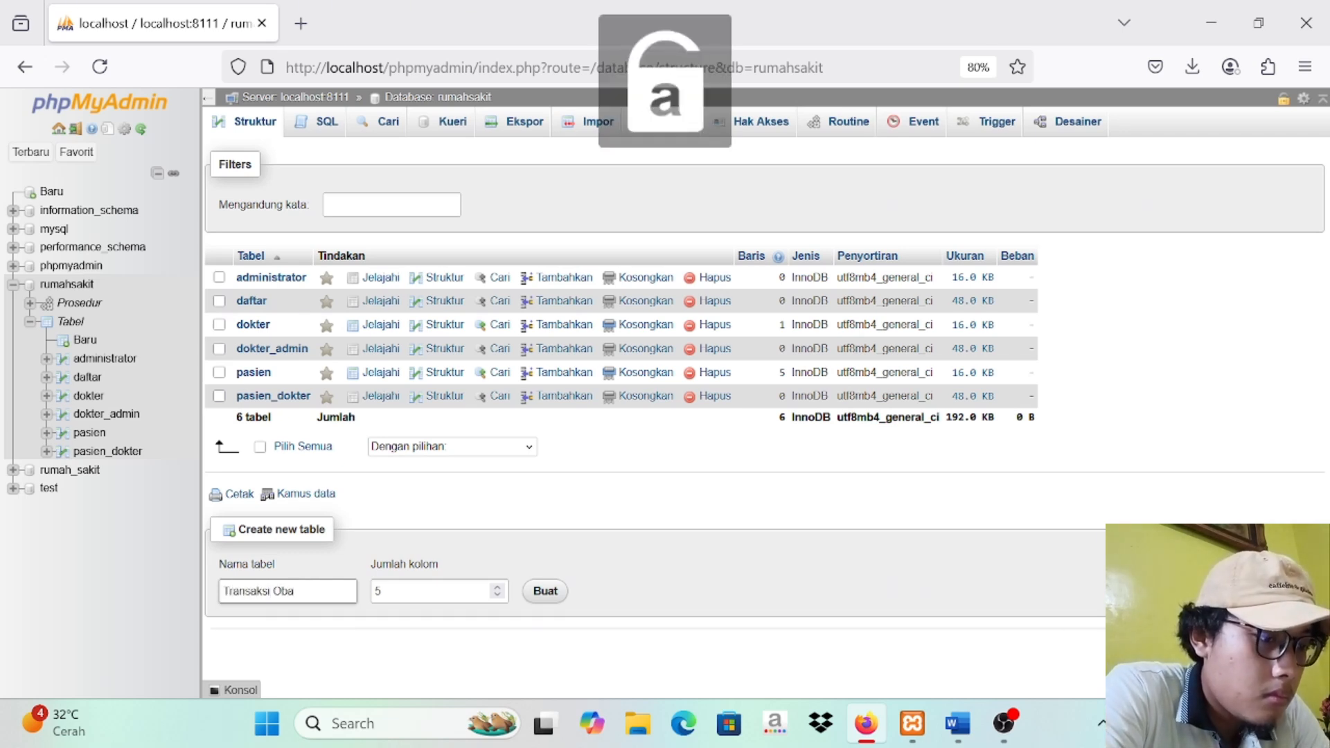
{"action": "key", "text": "BackSpace"}
{"action": "key", "text": "BackSpace"}
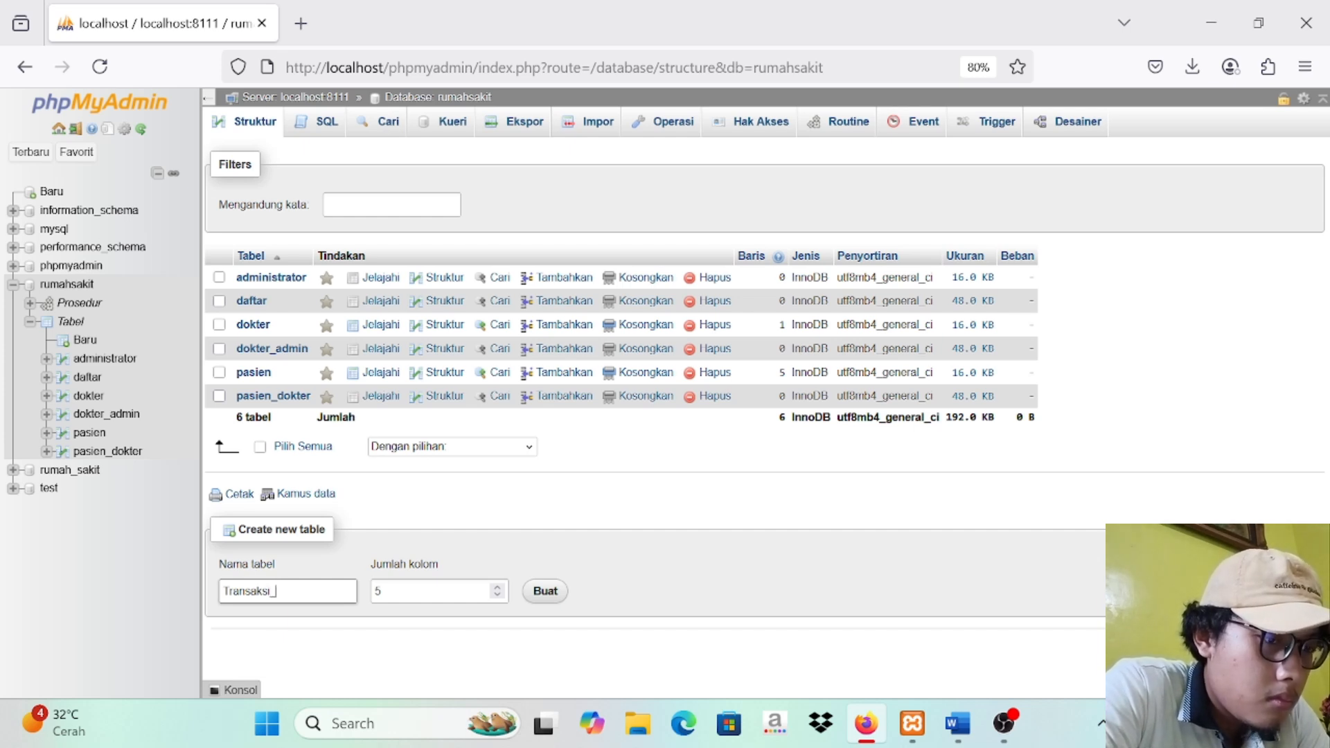
{"action": "type", "text": "bat"}
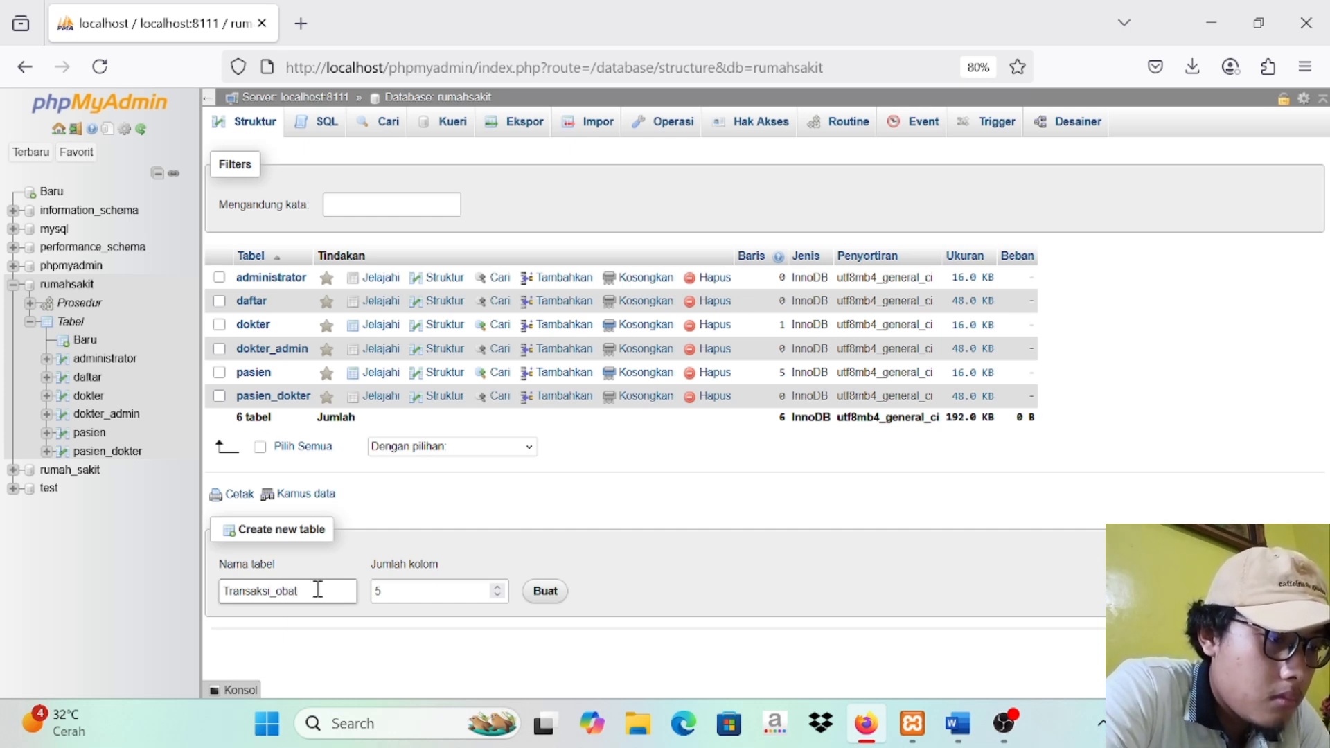
{"action": "left_click", "coordinate": [539, 598]}
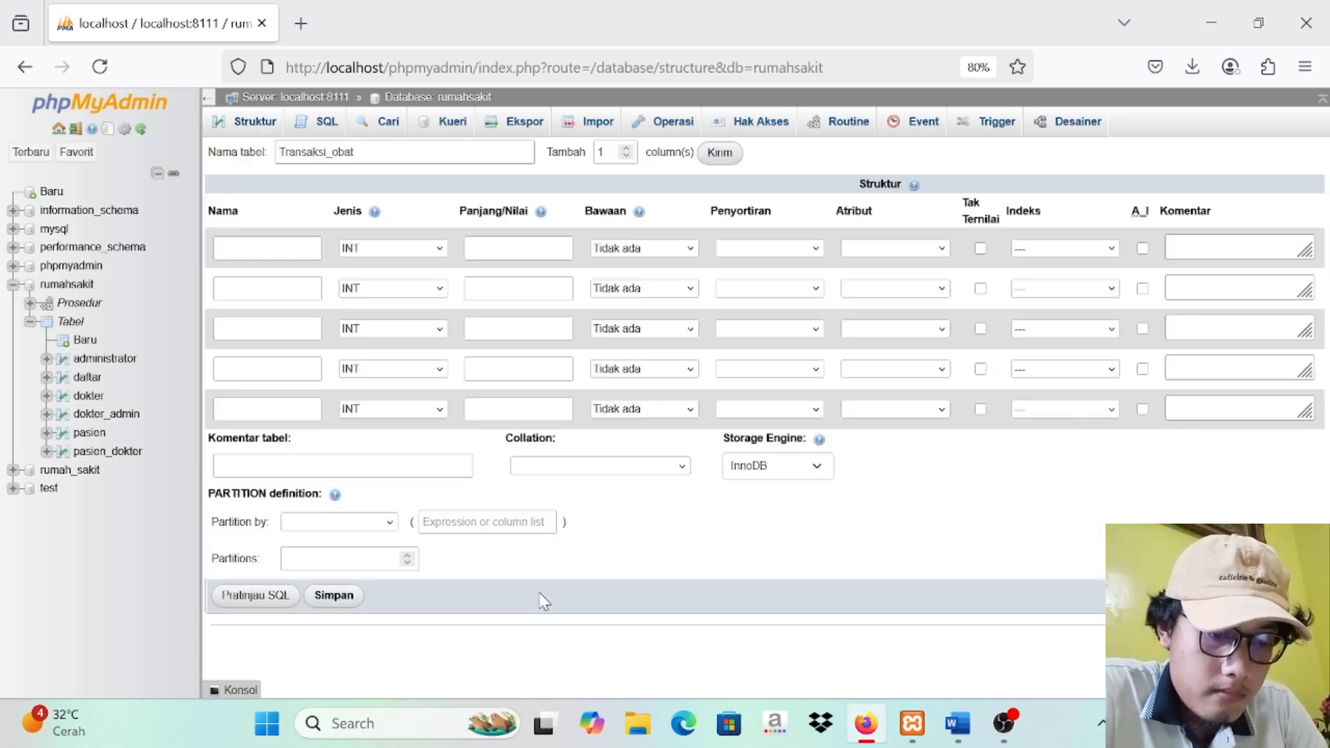
Step: Define the first column as id_transaksi, INT with length 5, and make it an auto-increment primary key
{"action": "left_click", "coordinate": [284, 246]}
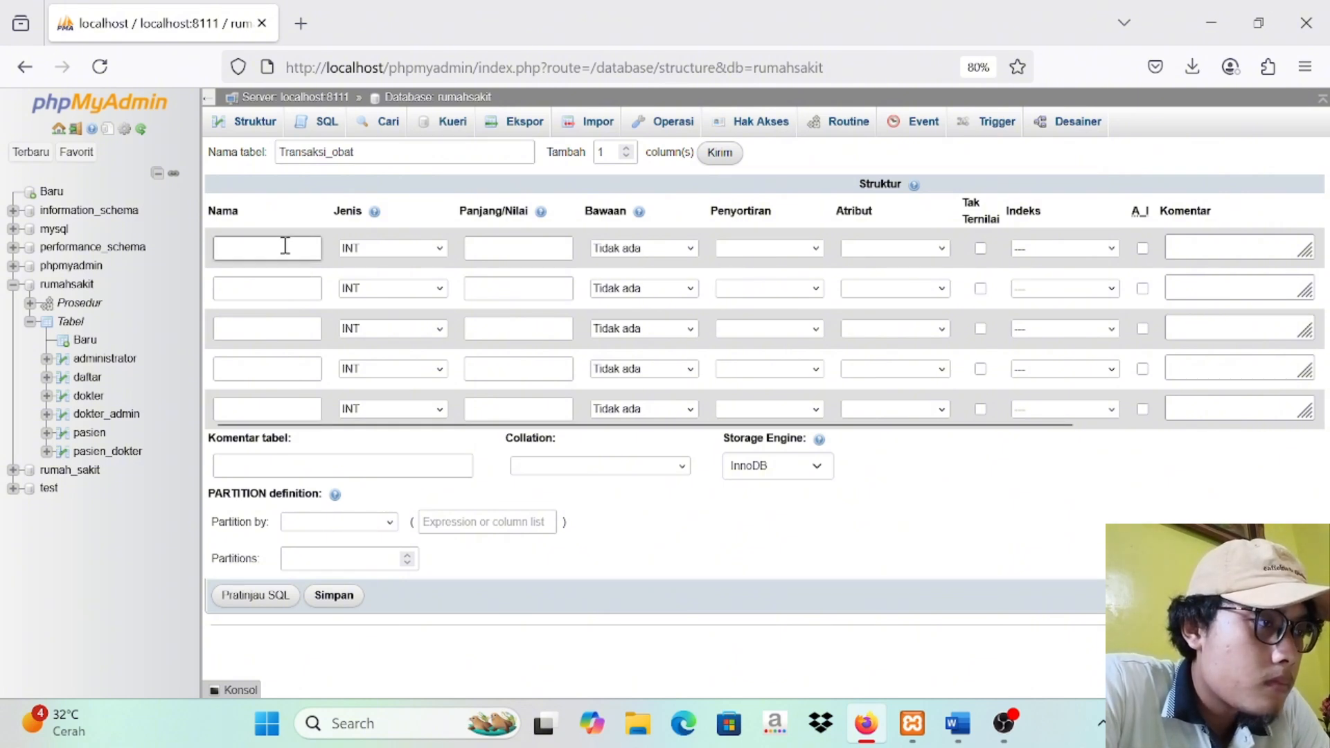
{"action": "type", "text": "id_transaksi"}
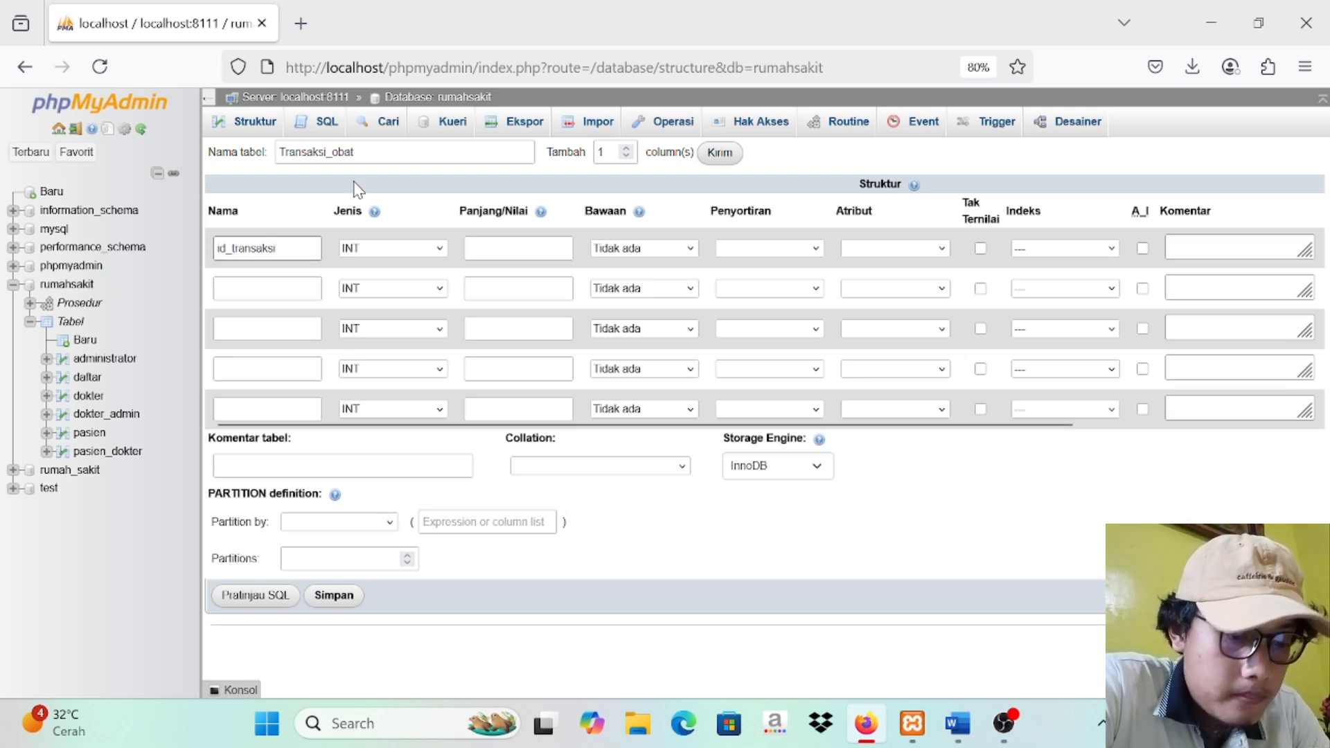
{"action": "left_click", "coordinate": [519, 248]}
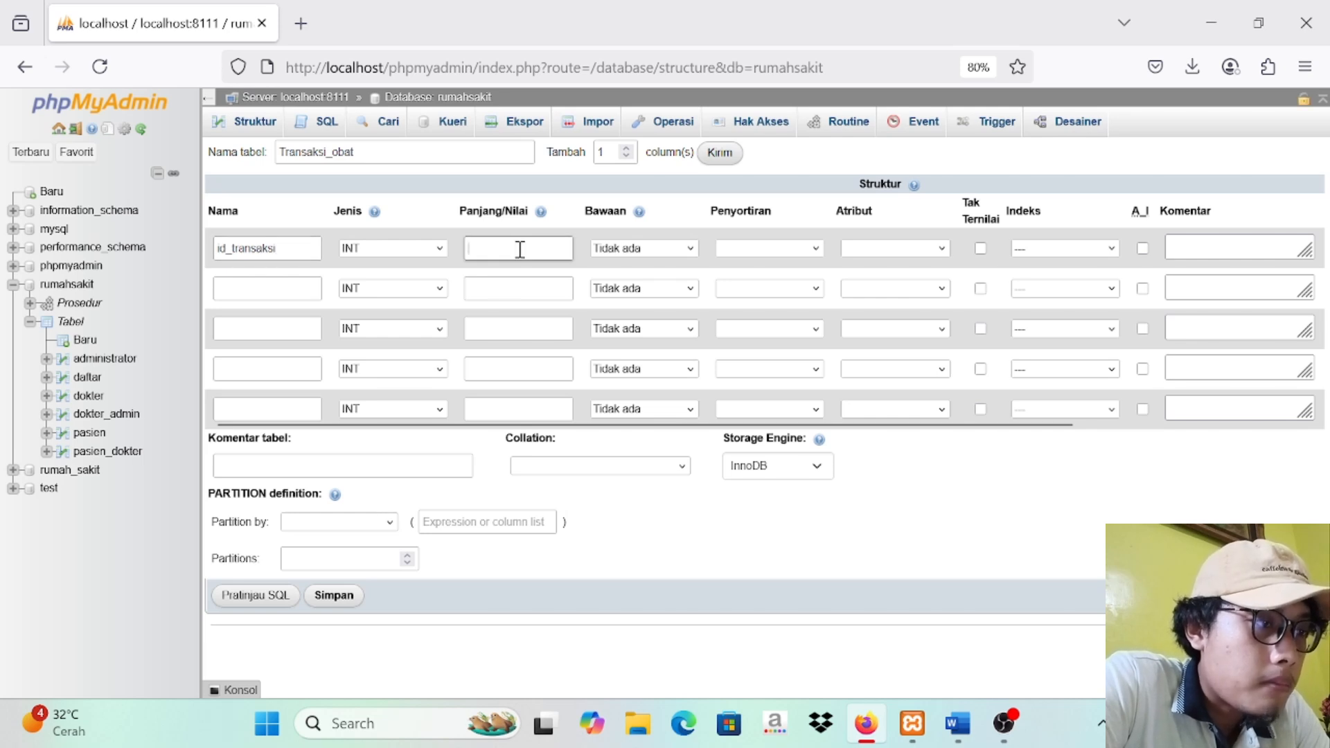
{"action": "type", "text": "5"}
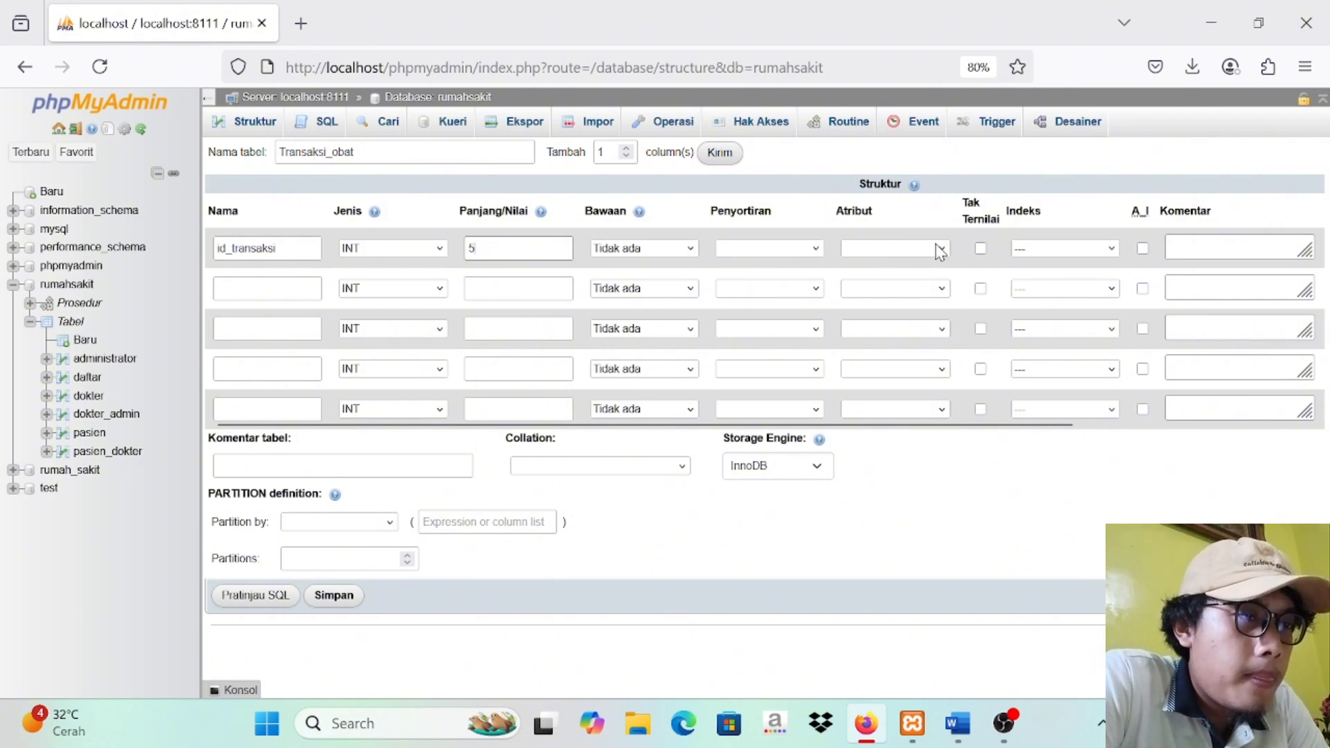
{"action": "left_click", "coordinate": [1142, 251]}
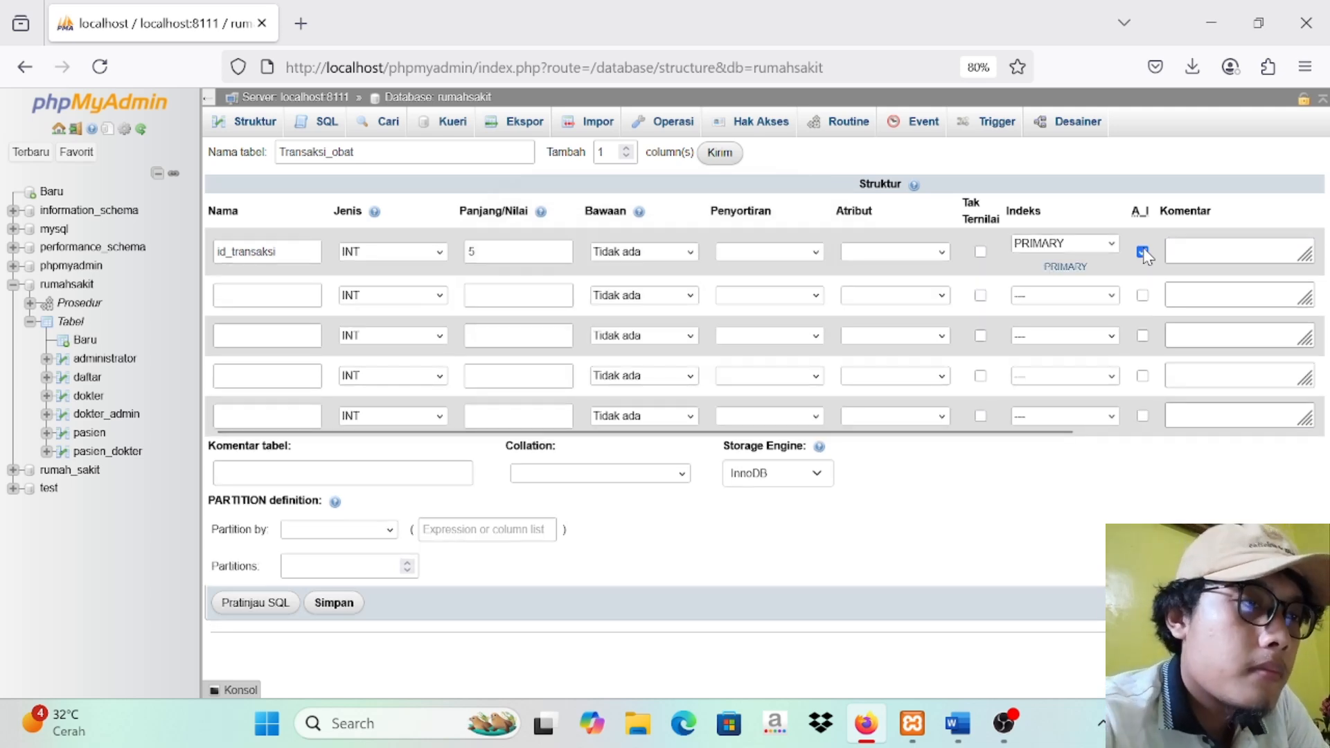
Step: Define the second and third columns as id_pasien and id_obat, both INT with length 3
{"action": "left_click", "coordinate": [291, 288]}
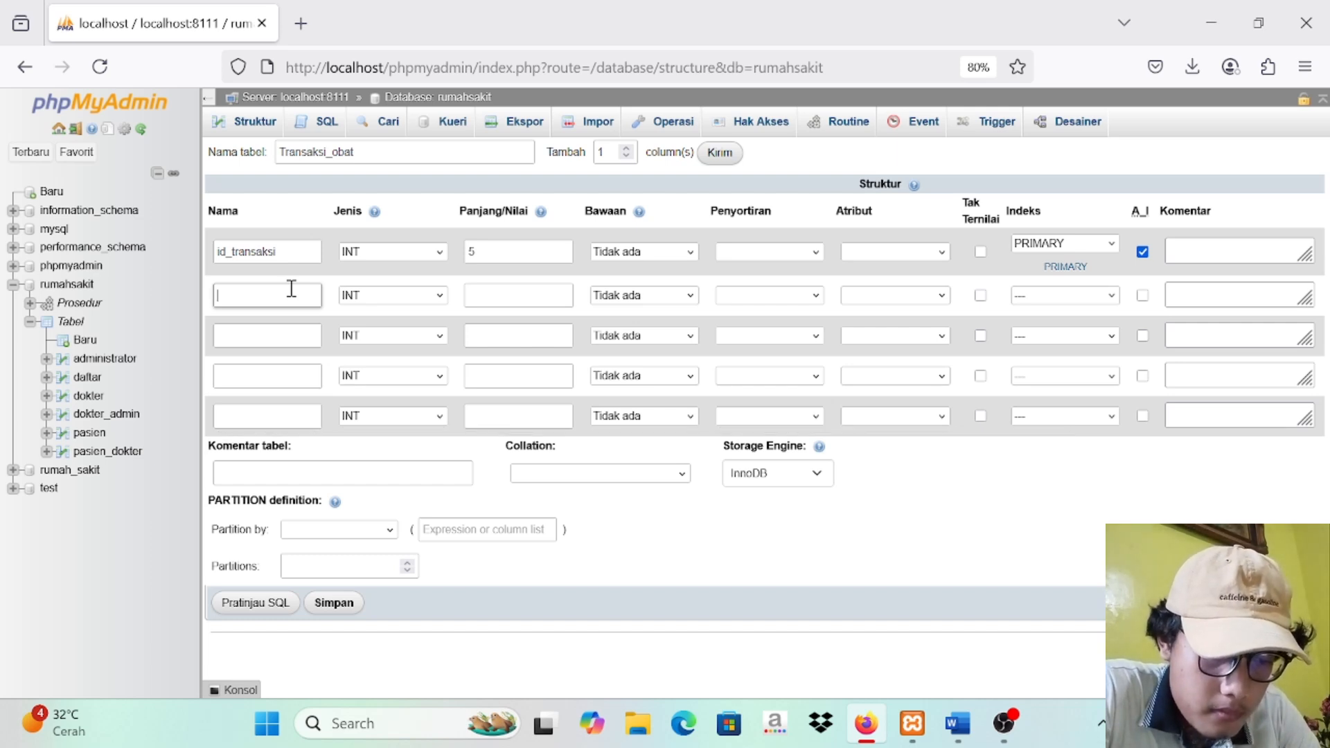
{"action": "type", "text": "id_"}
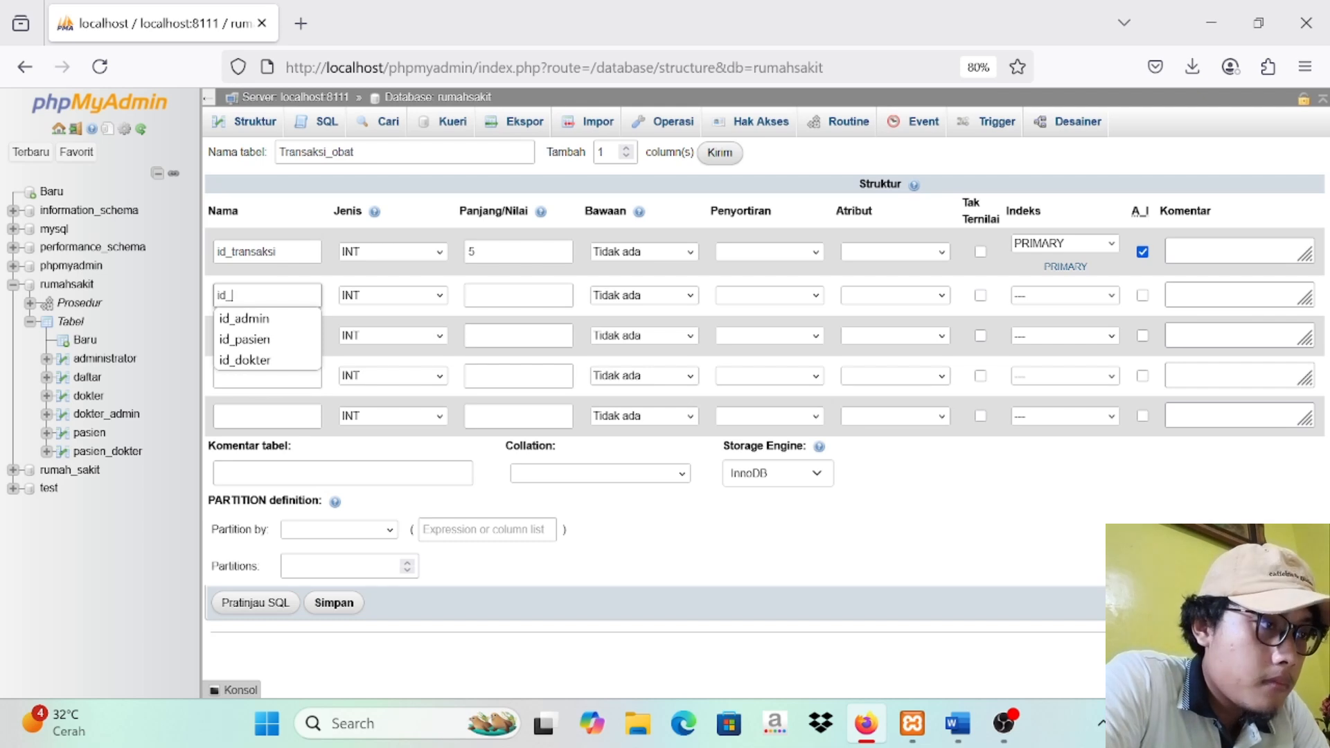
{"action": "type", "text": "pasien"}
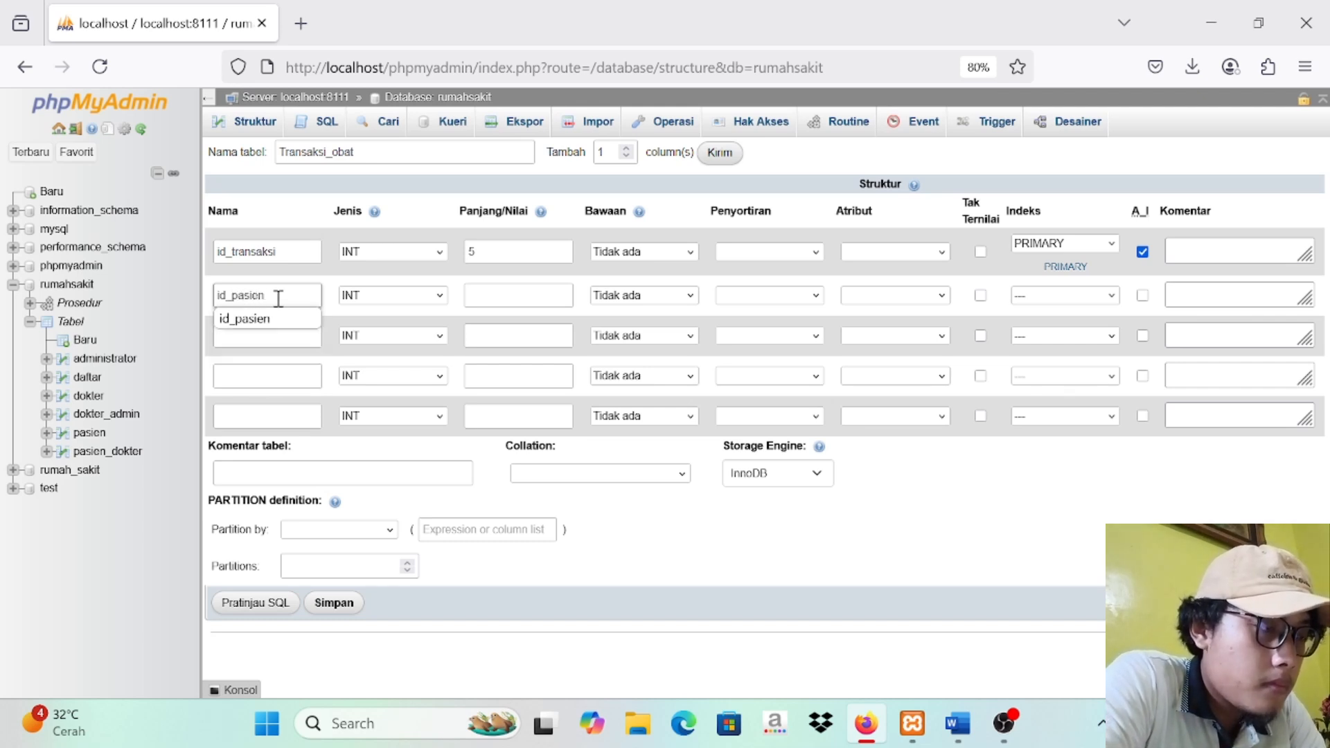
{"action": "left_click", "coordinate": [257, 336]}
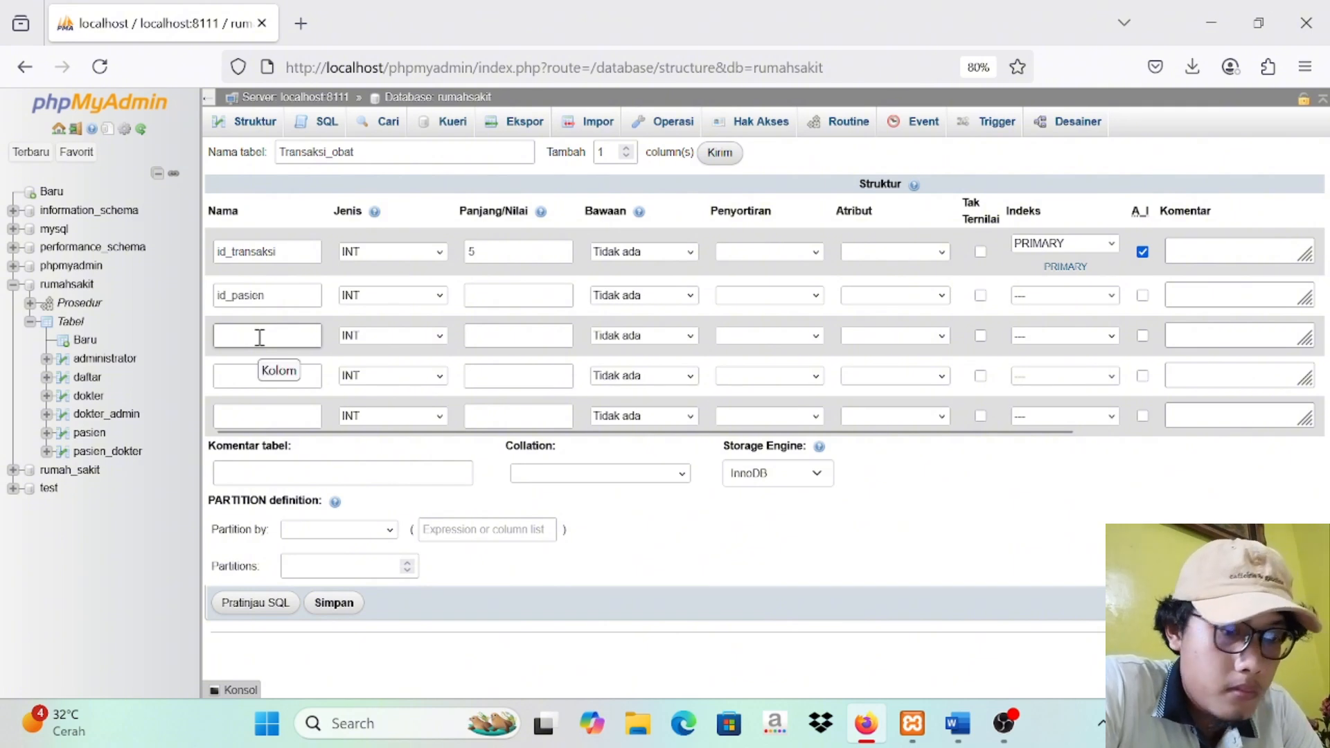
{"action": "type", "text": "id_obat"}
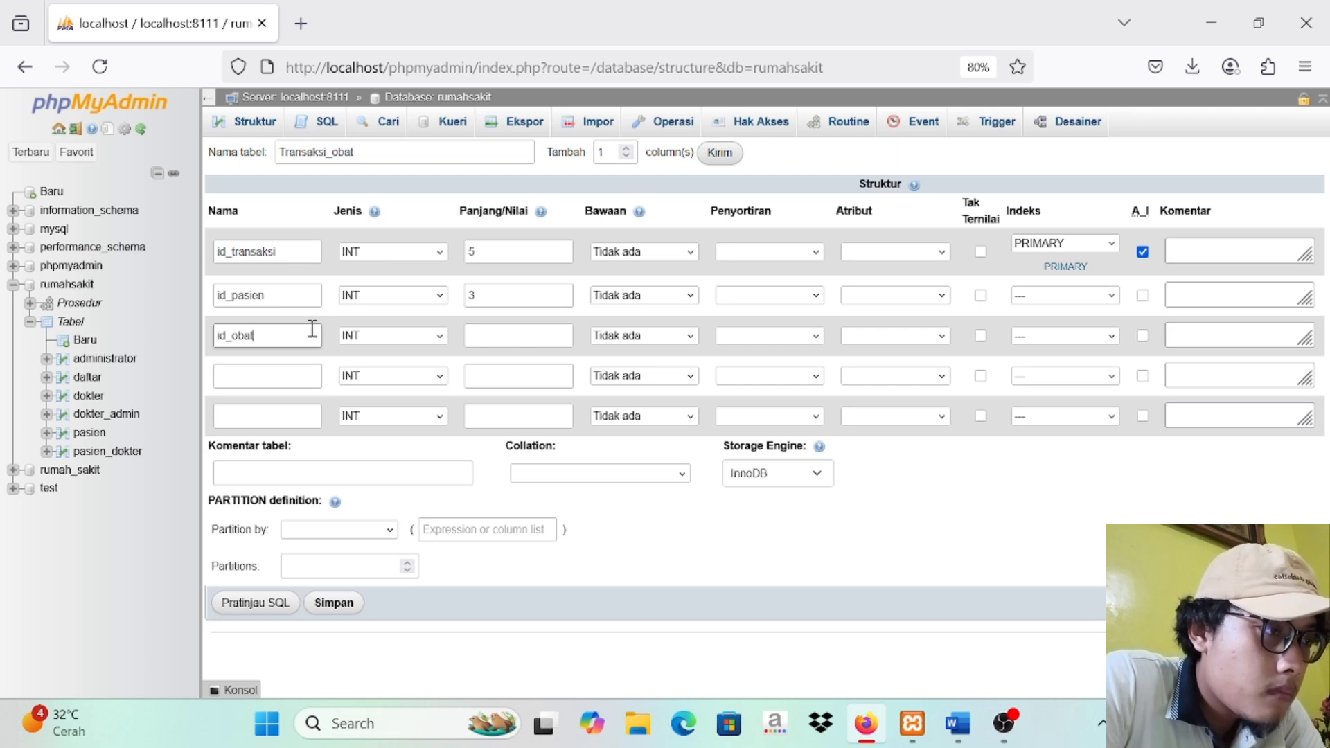
{"action": "left_click", "coordinate": [510, 335]}
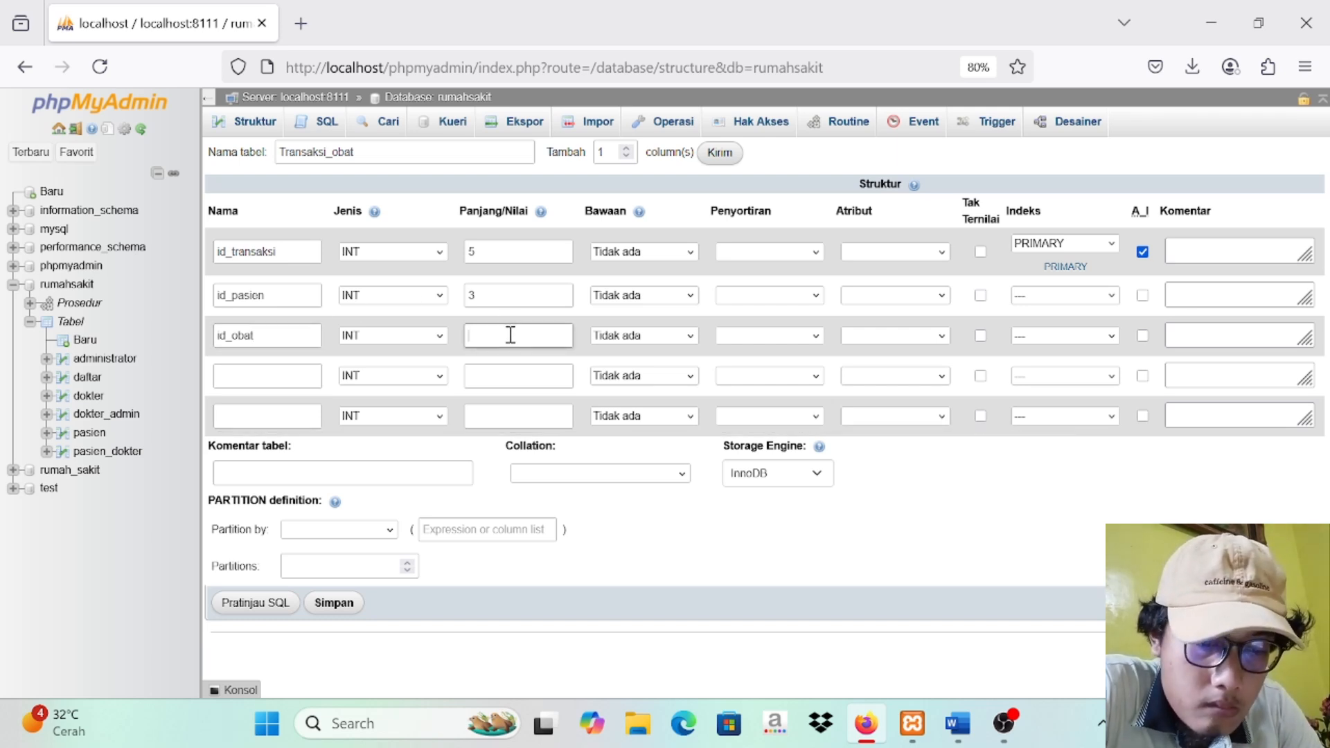
{"action": "type", "text": "3"}
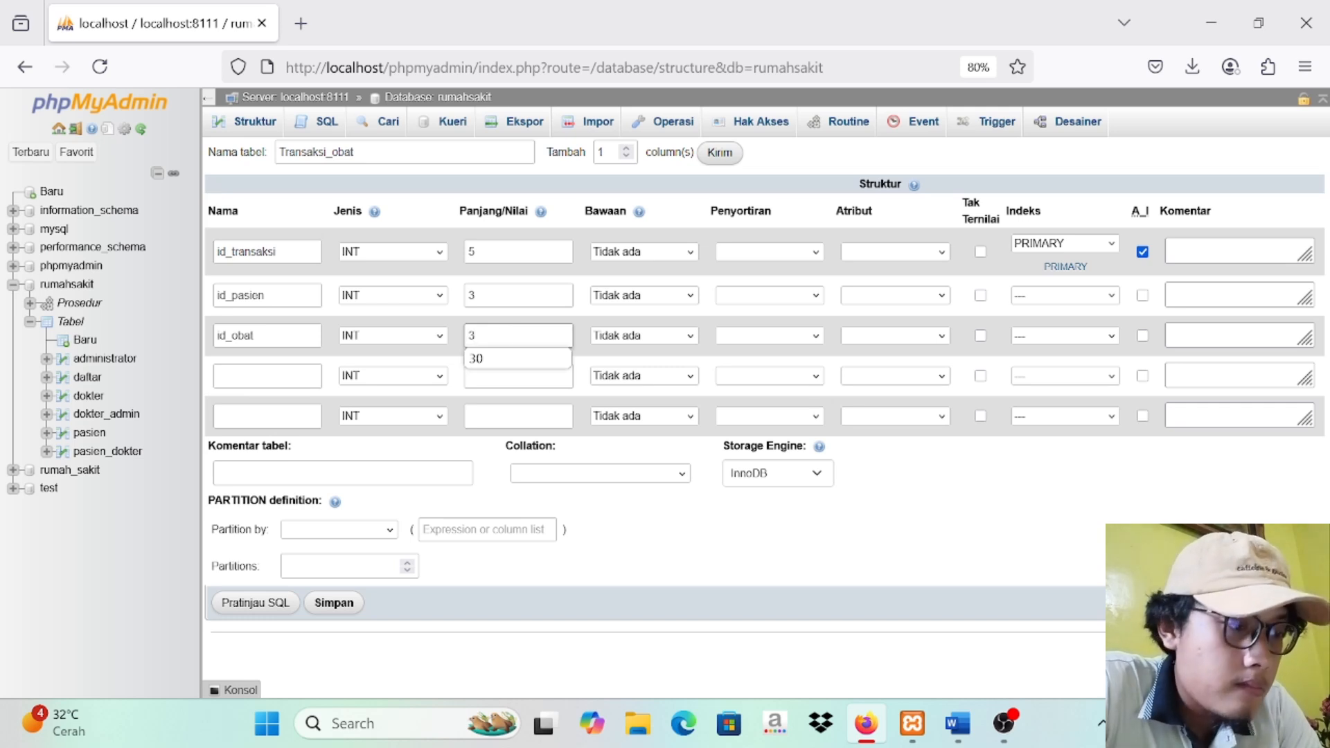
Step: Define the fourth column as jumlah, INT with length 10
{"action": "left_click", "coordinate": [276, 374]}
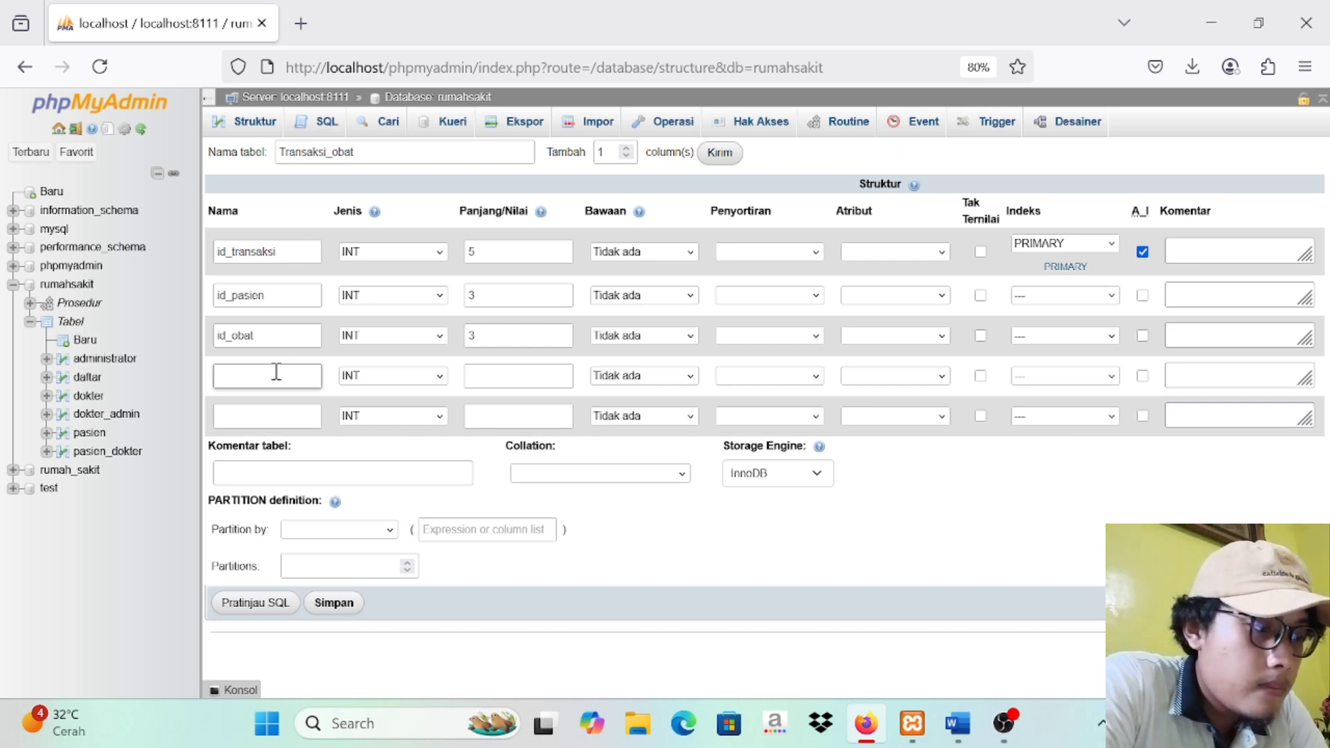
{"action": "type", "text": "jumlah"}
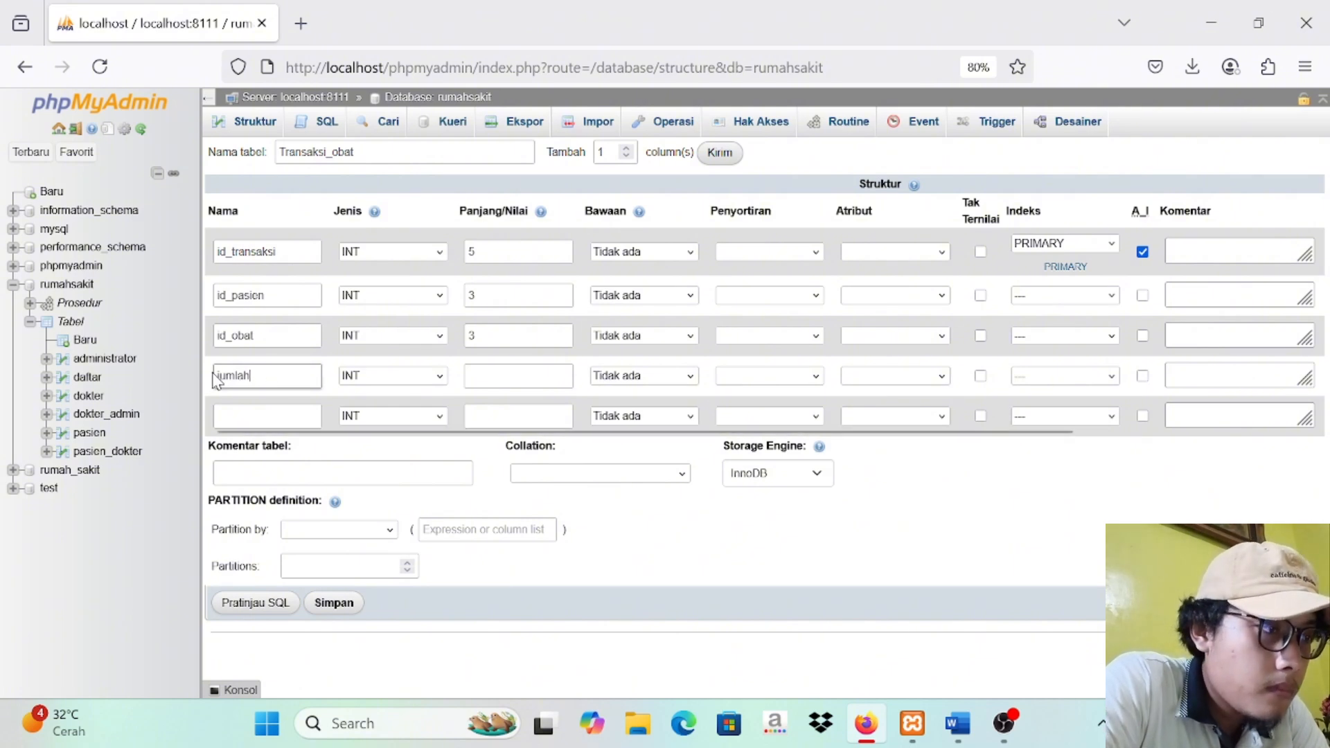
{"action": "left_click", "coordinate": [496, 377]}
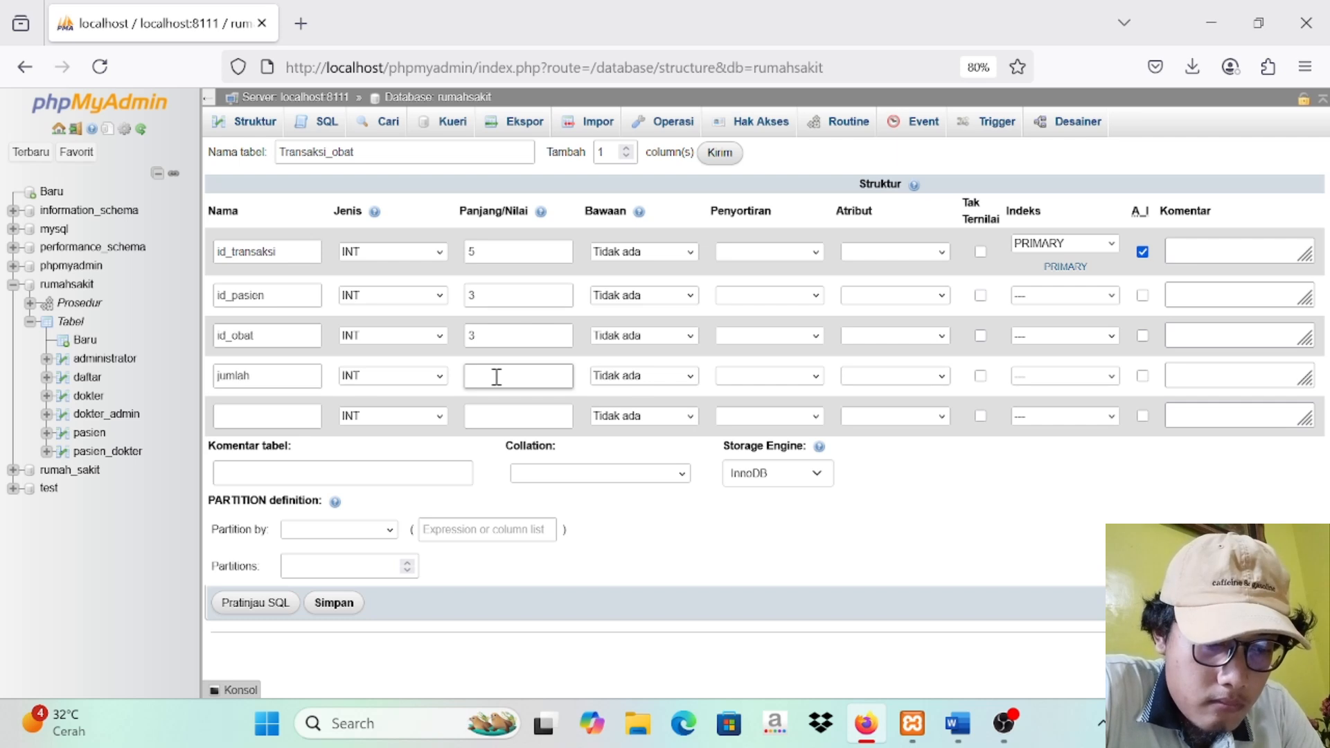
{"action": "type", "text": "1"}
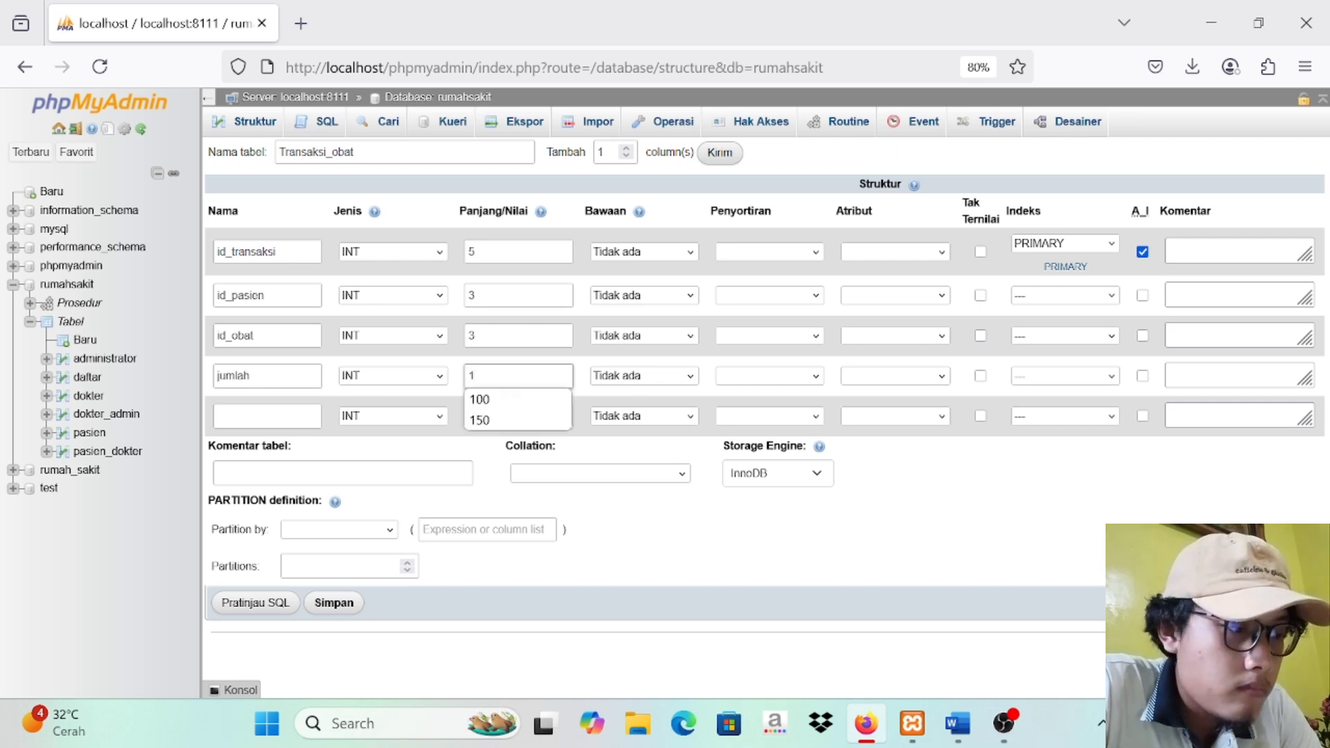
{"action": "type", "text": "0"}
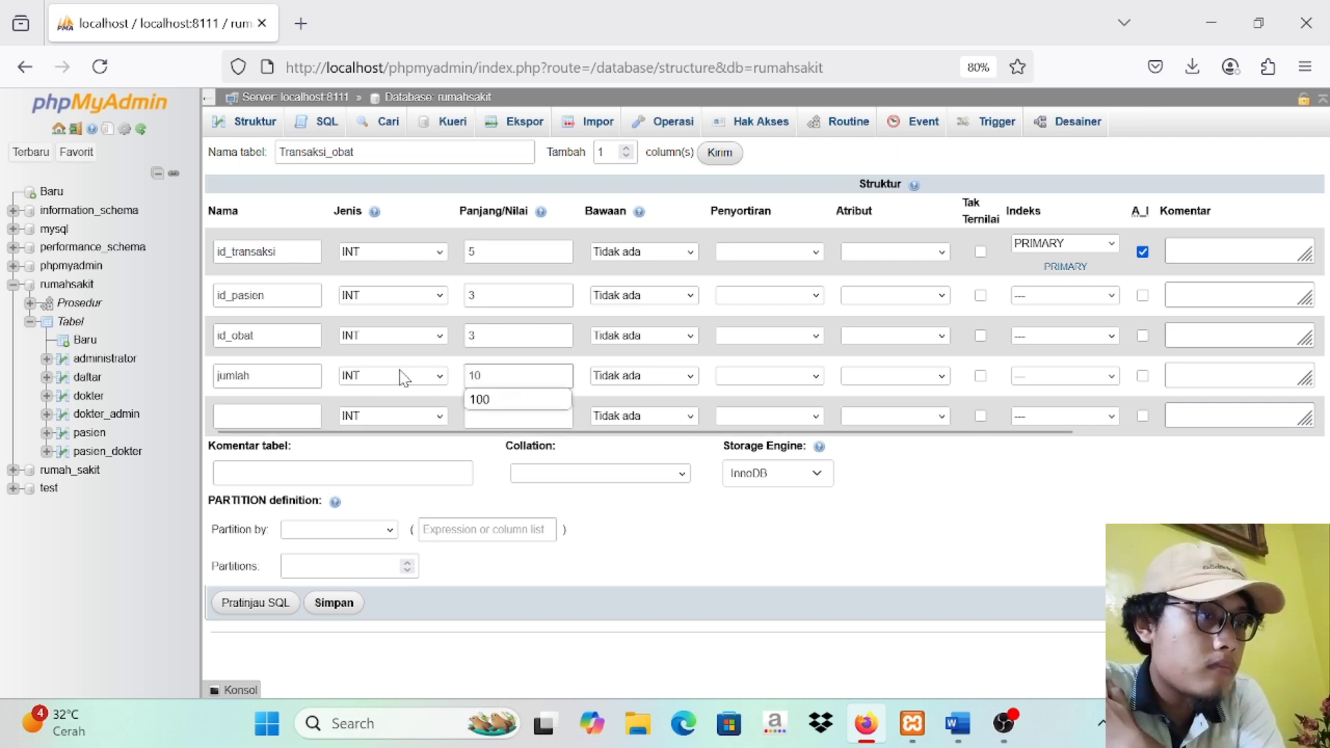
Step: Define the fifth column as total_harga, INT with length 10, and save the Transaksi_obat table
{"action": "left_click", "coordinate": [294, 412]}
{"action": "type", "text": "total"}
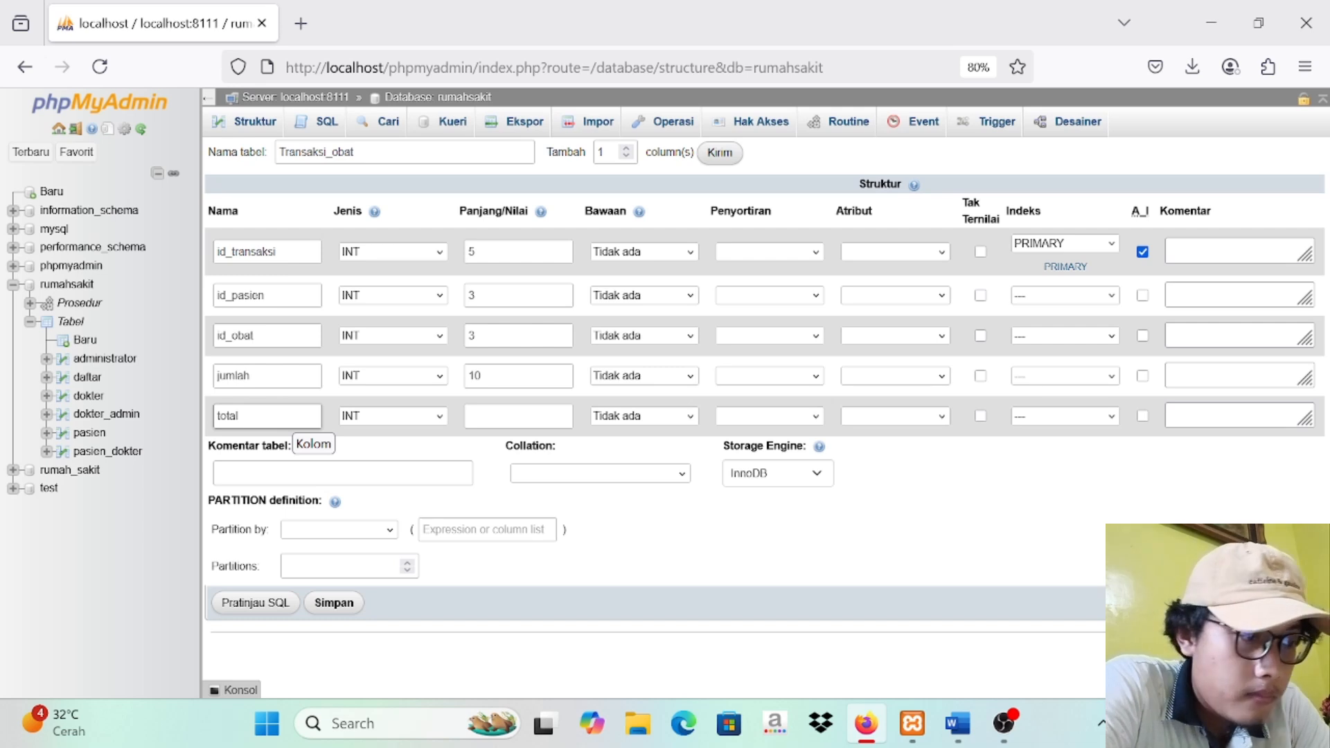
{"action": "type", "text": "_harga"}
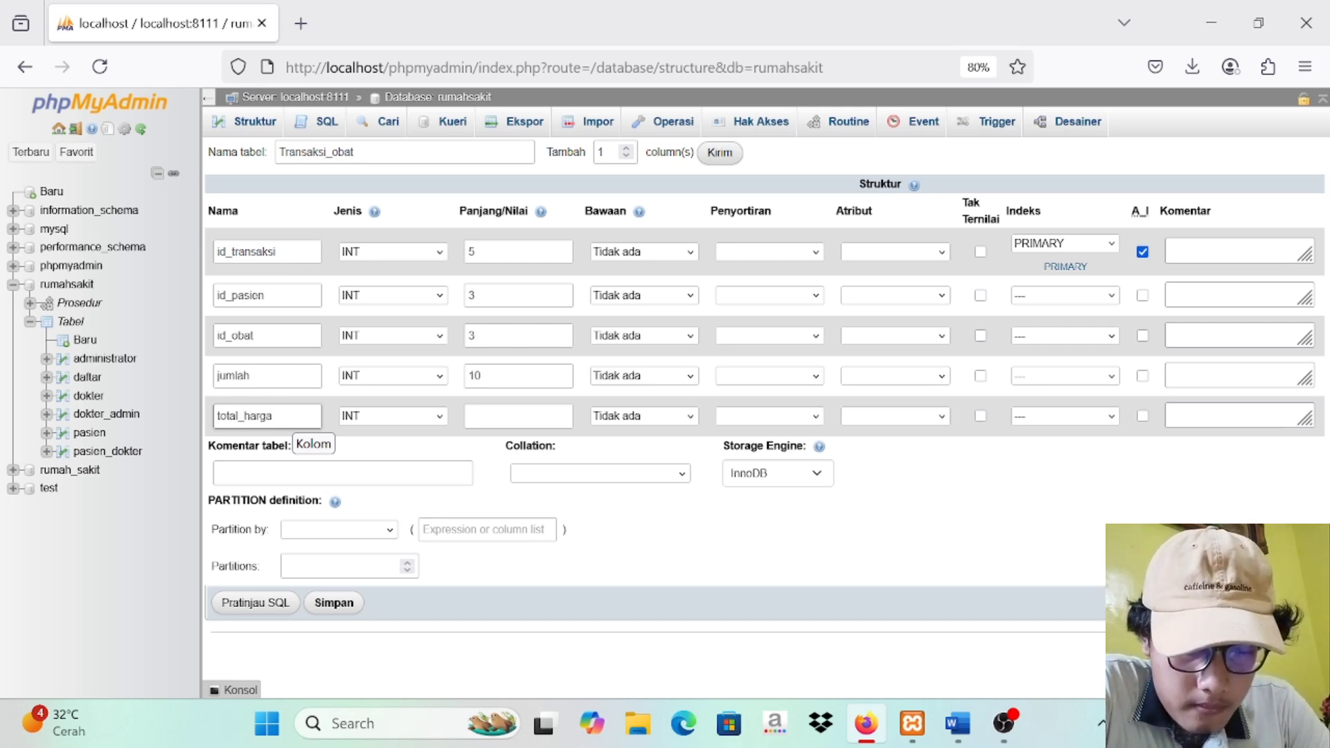
{"action": "left_click", "coordinate": [532, 418]}
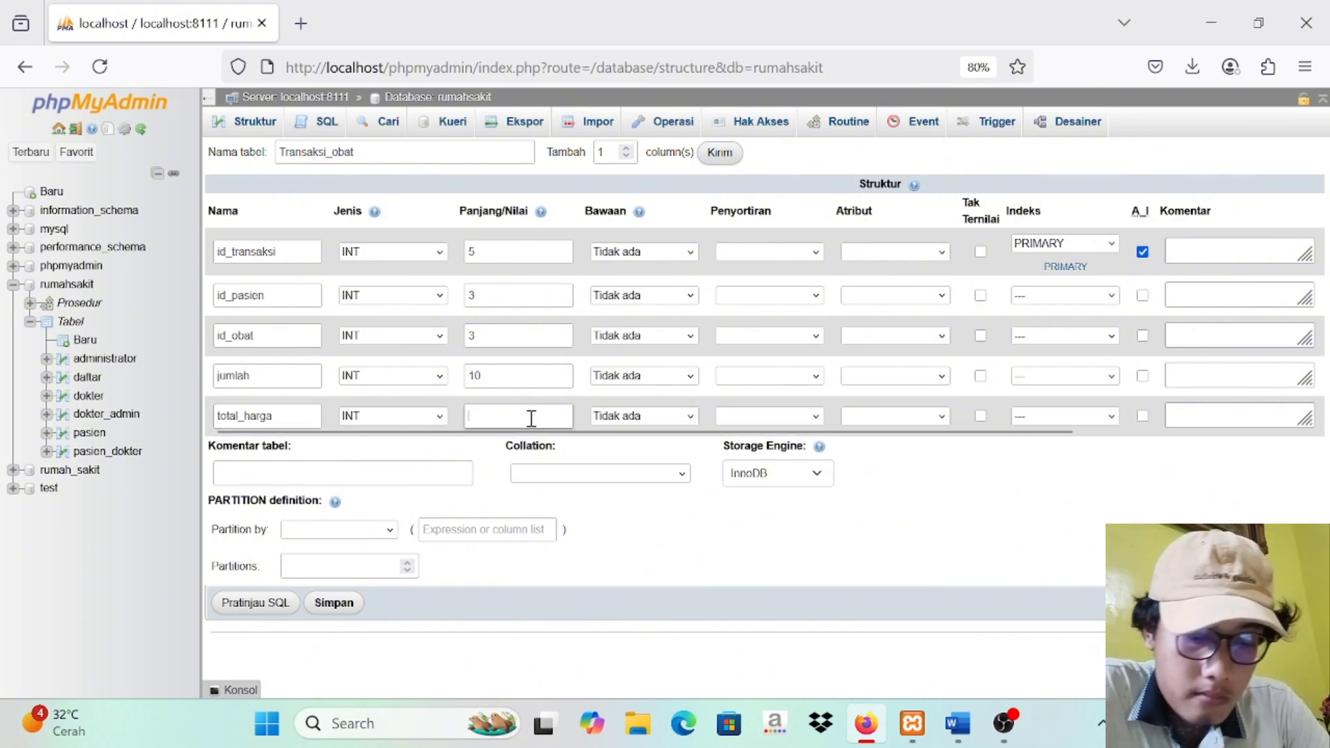
{"action": "type", "text": "10"}
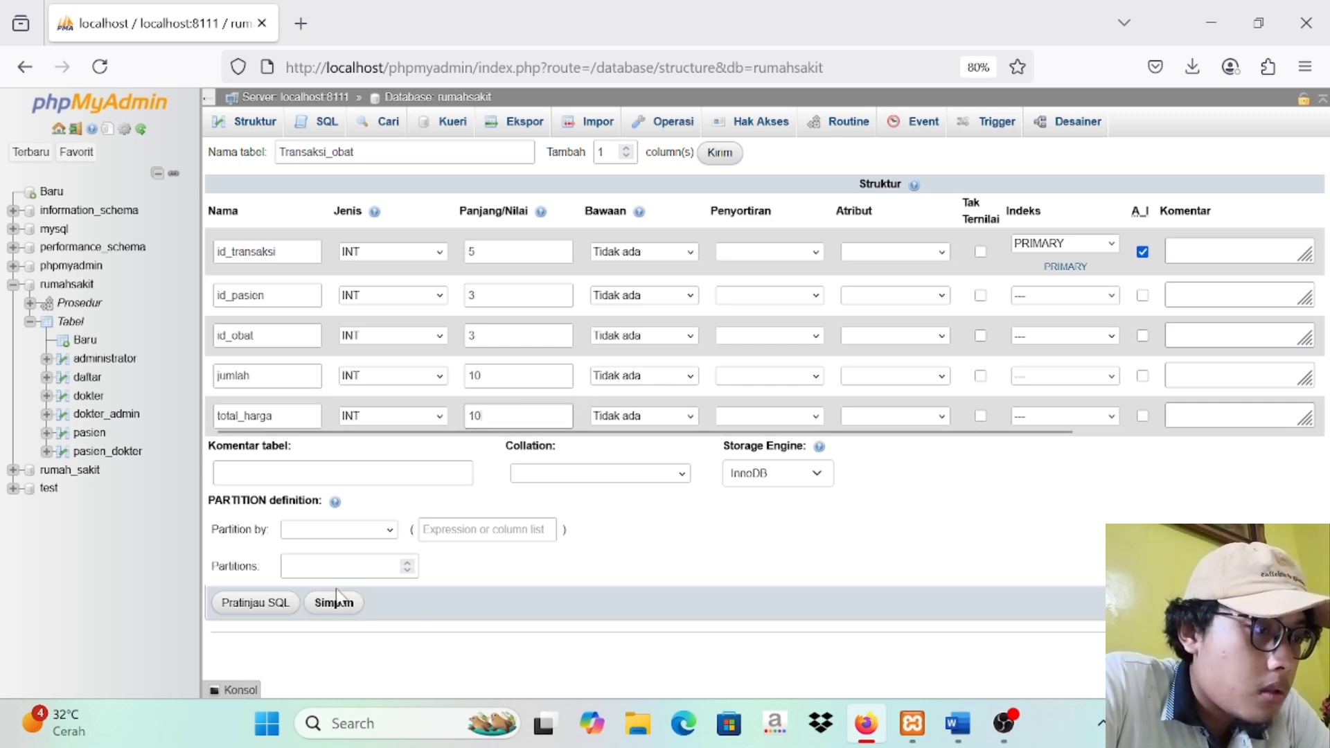
{"action": "left_click", "coordinate": [341, 613]}
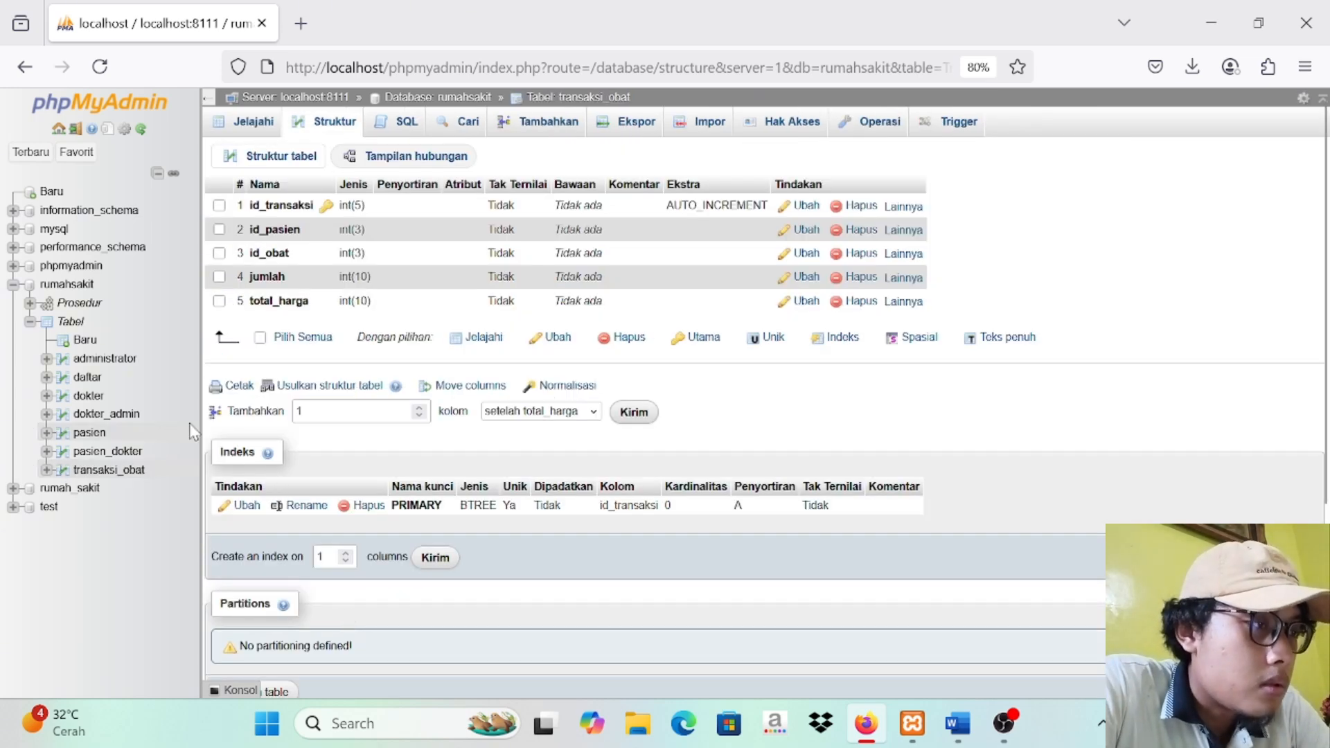
Step: Start another new table in the rumahsakit database, named Obat, with 5 columns
{"action": "left_click", "coordinate": [81, 287]}
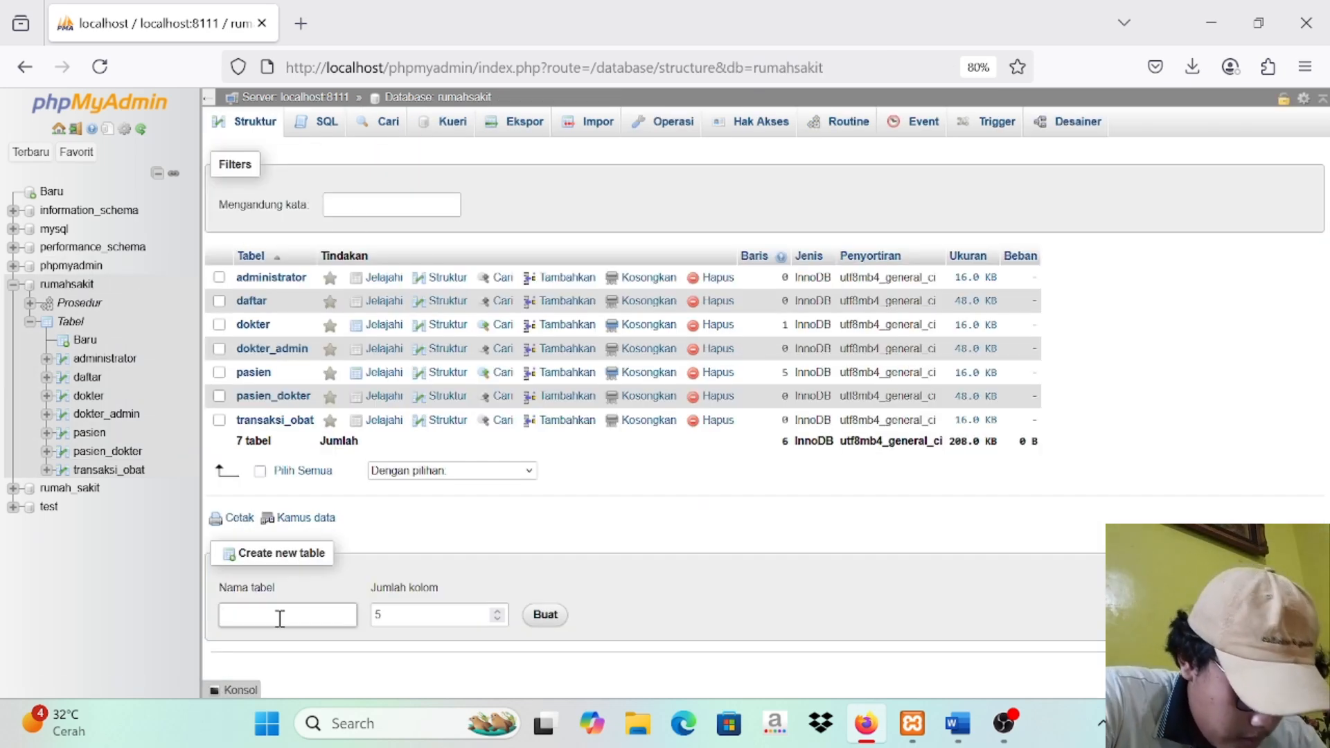
{"action": "key", "text": "Caps_Lock"}
{"action": "type", "text": "O"}
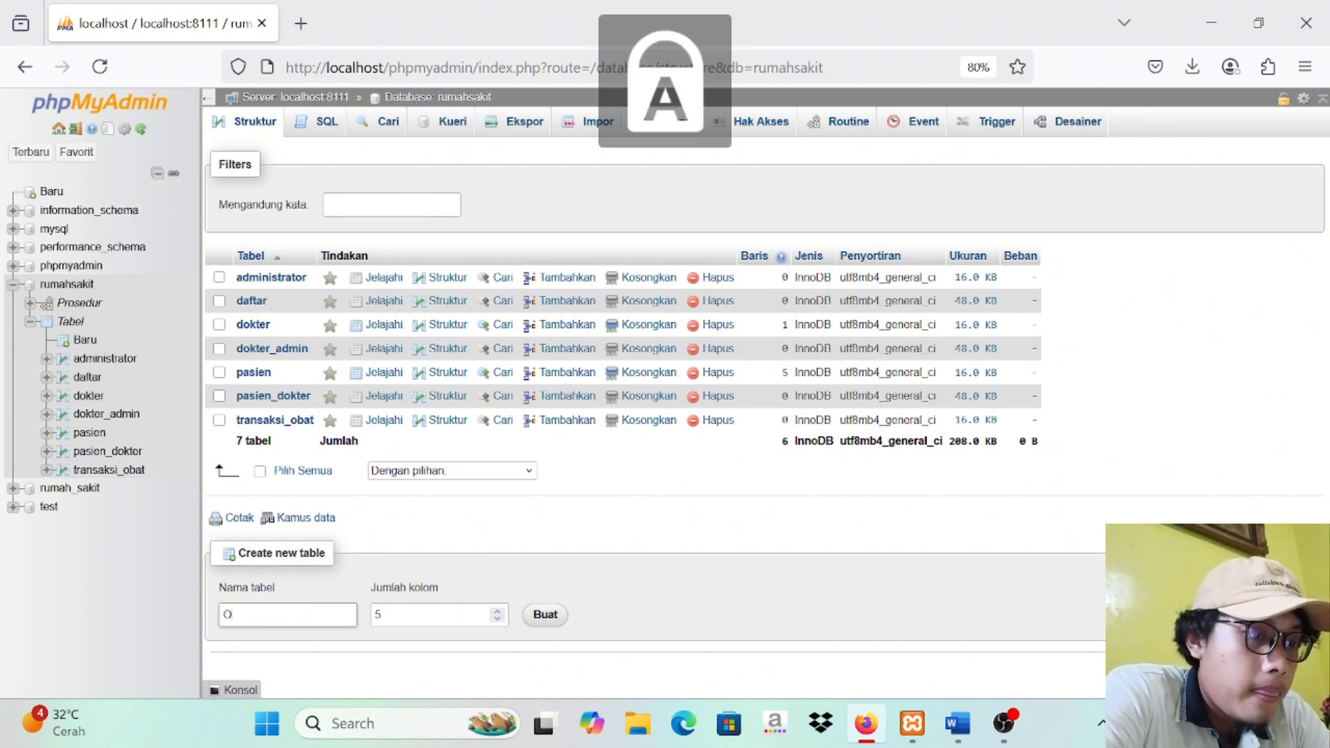
{"action": "key", "text": "Caps_Lock"}
{"action": "type", "text": "bat"}
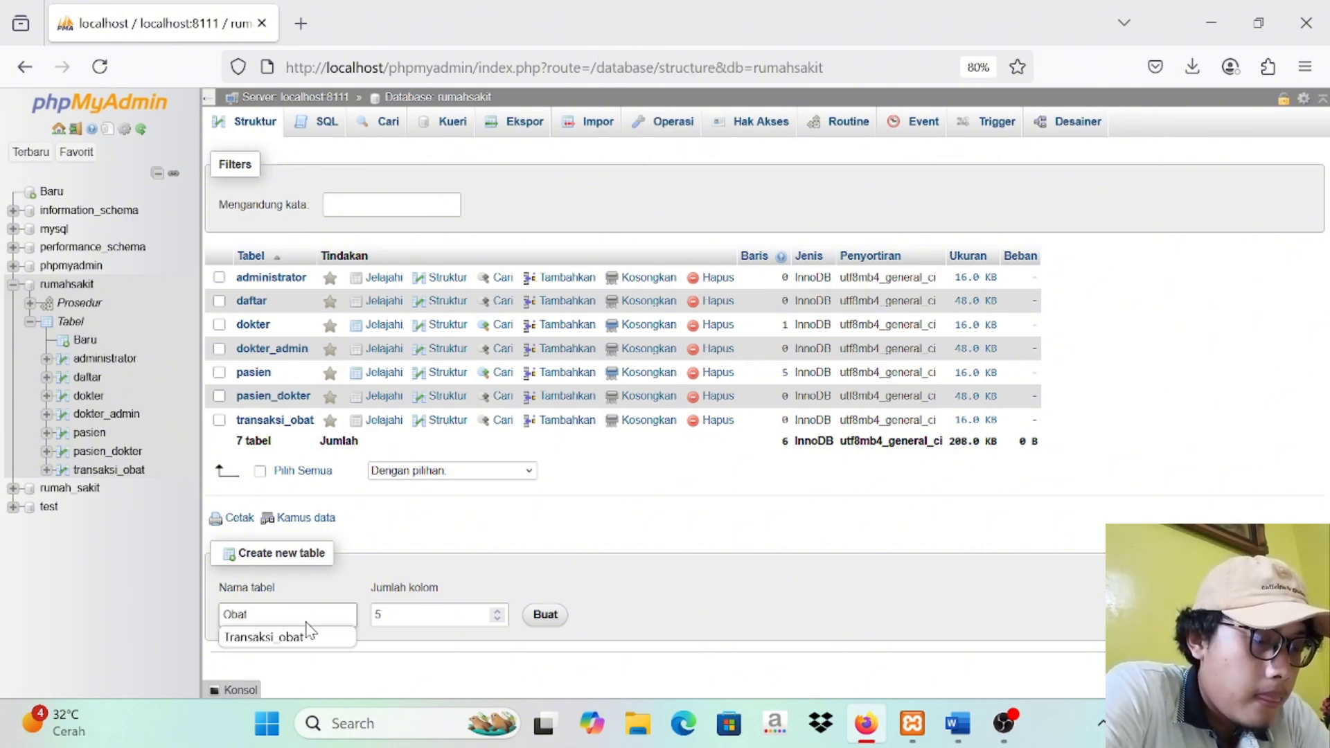
{"action": "left_click", "coordinate": [530, 619]}
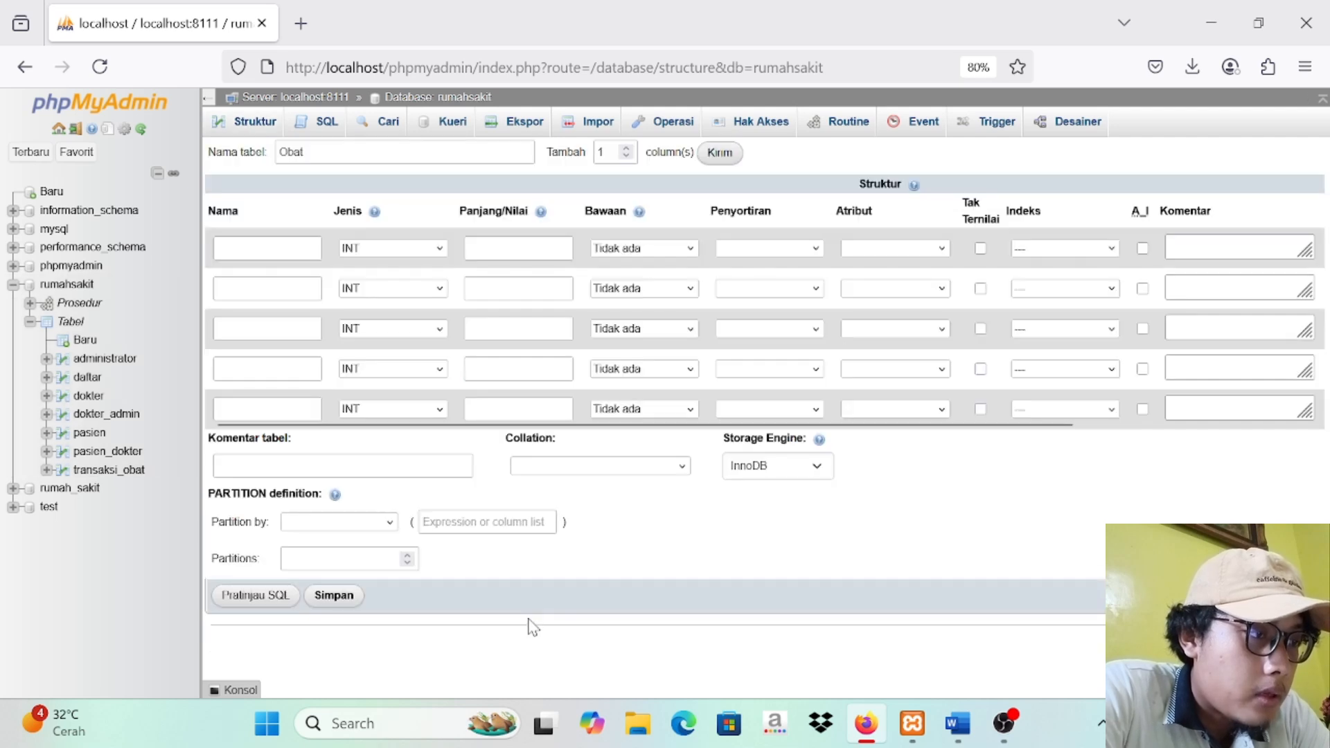
Step: Define the first column of the Obat table as id_obat, INT with length 3, auto-incremented as the primary key
{"action": "left_click", "coordinate": [279, 243]}
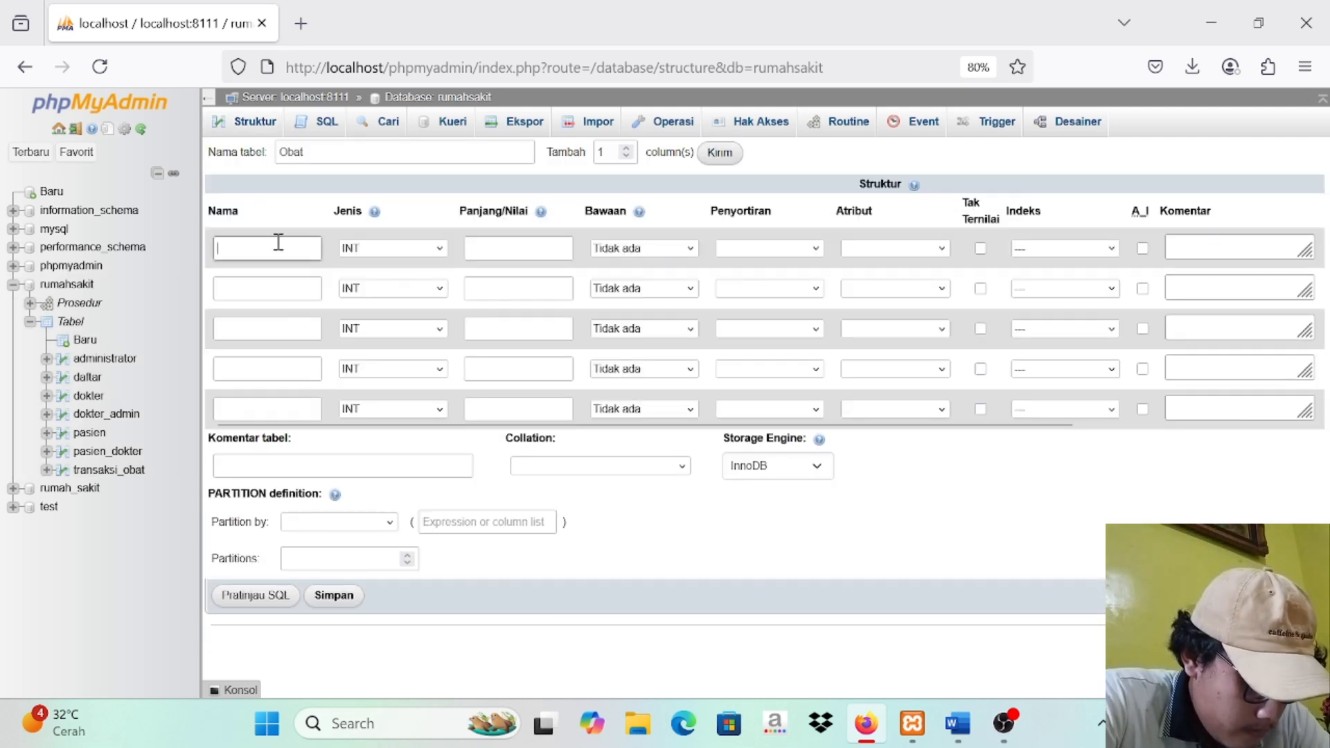
{"action": "type", "text": "id_"}
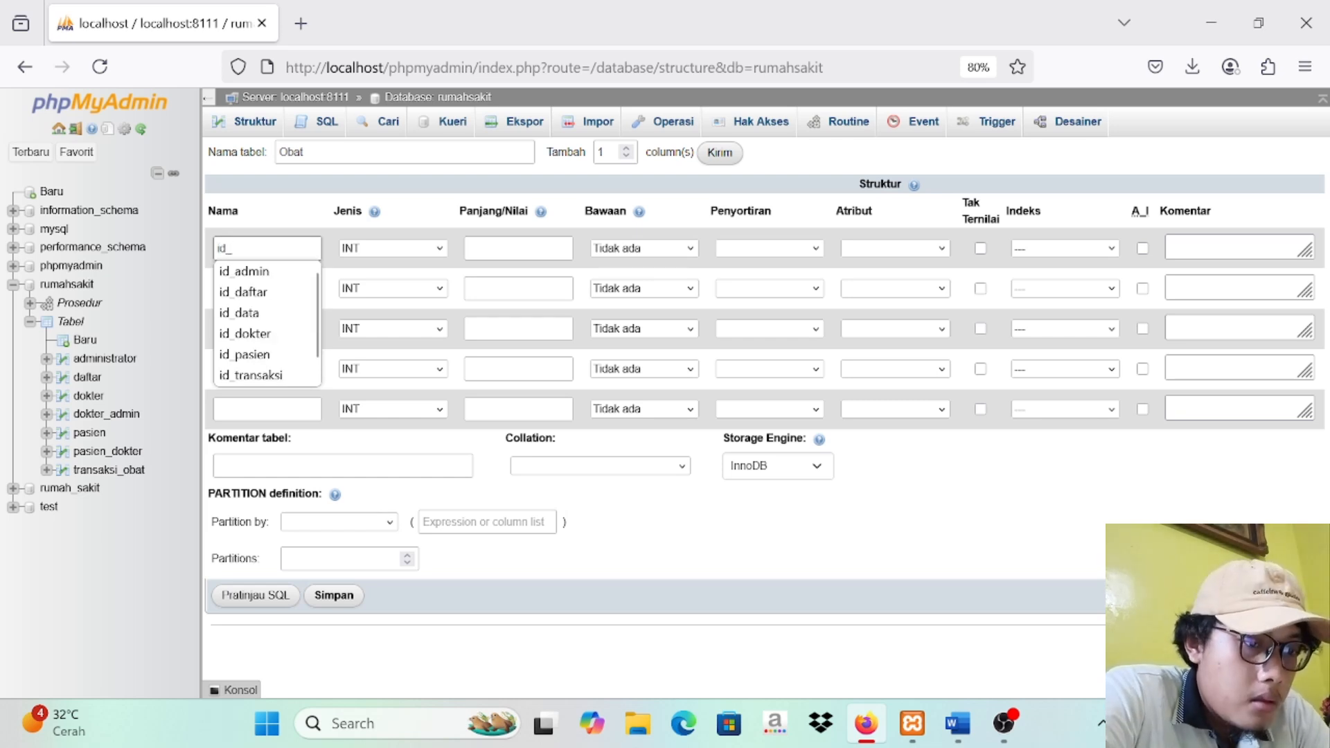
{"action": "type", "text": "obat"}
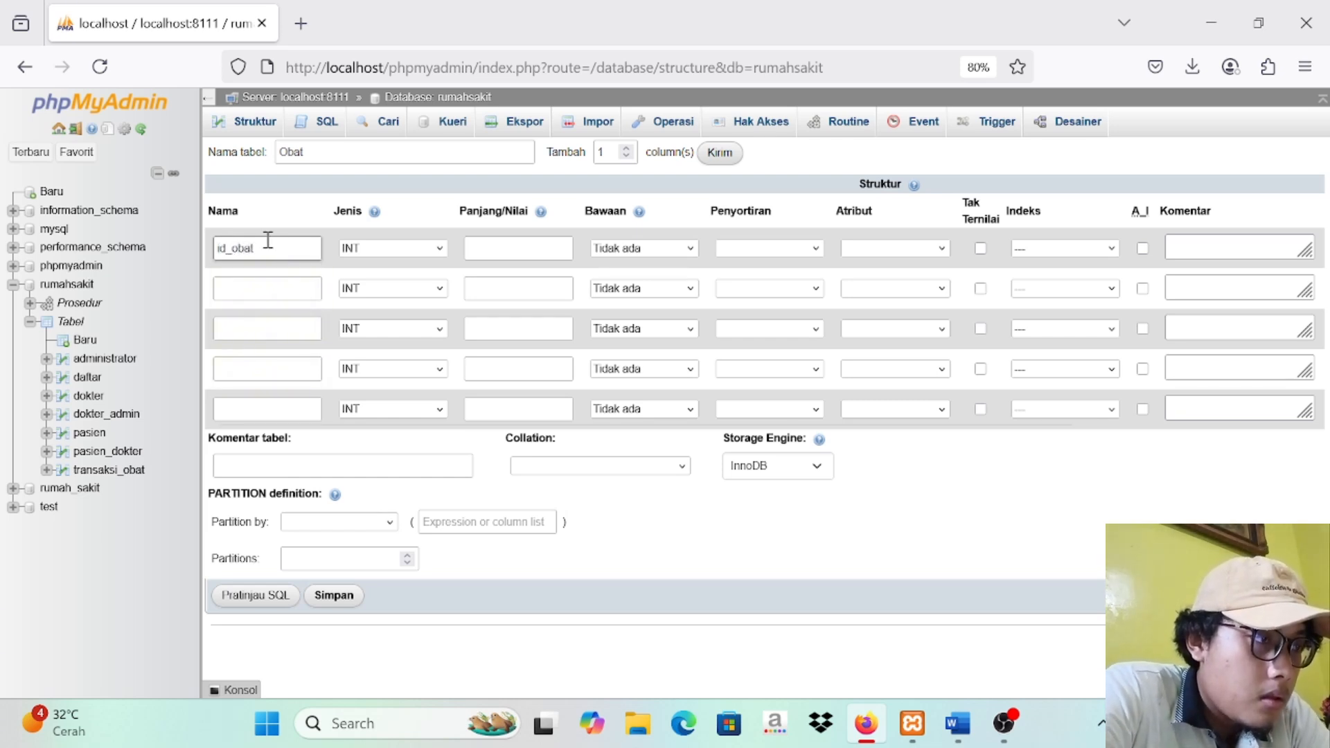
{"action": "left_click", "coordinate": [245, 294]}
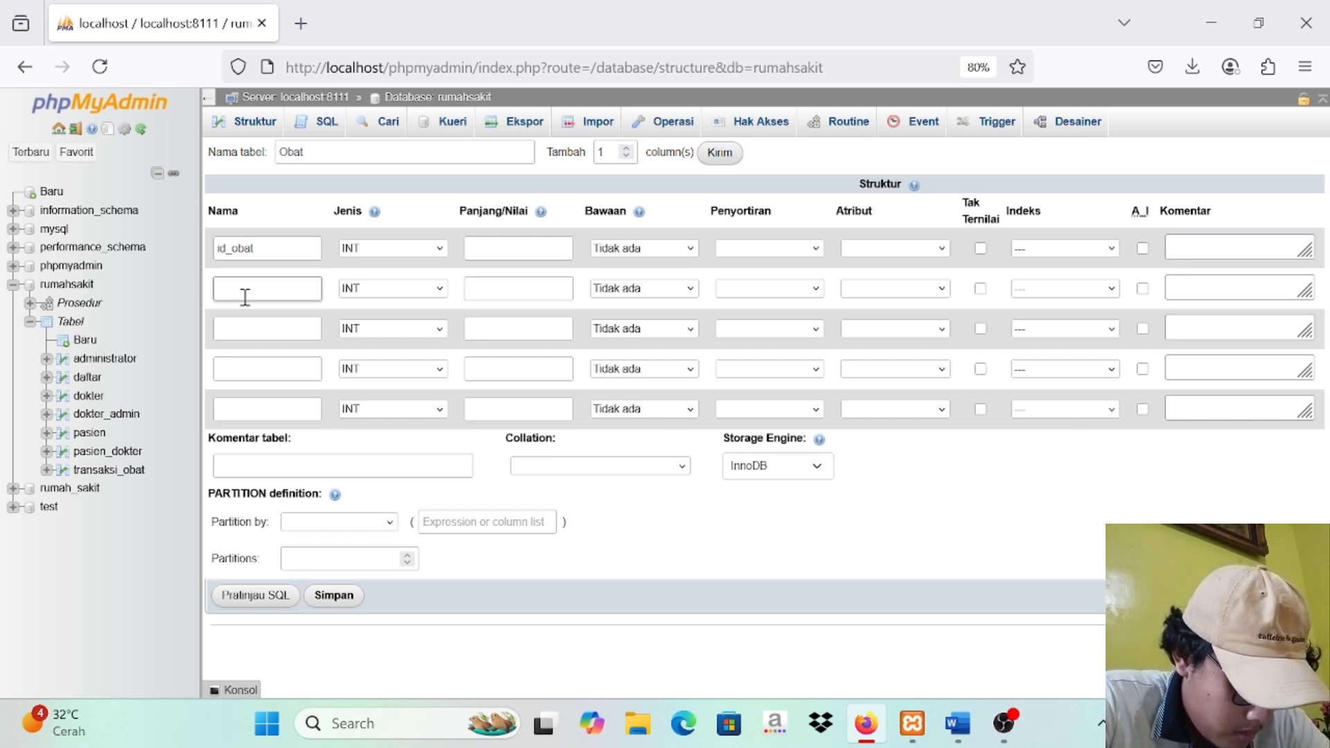
{"action": "left_click", "coordinate": [511, 251]}
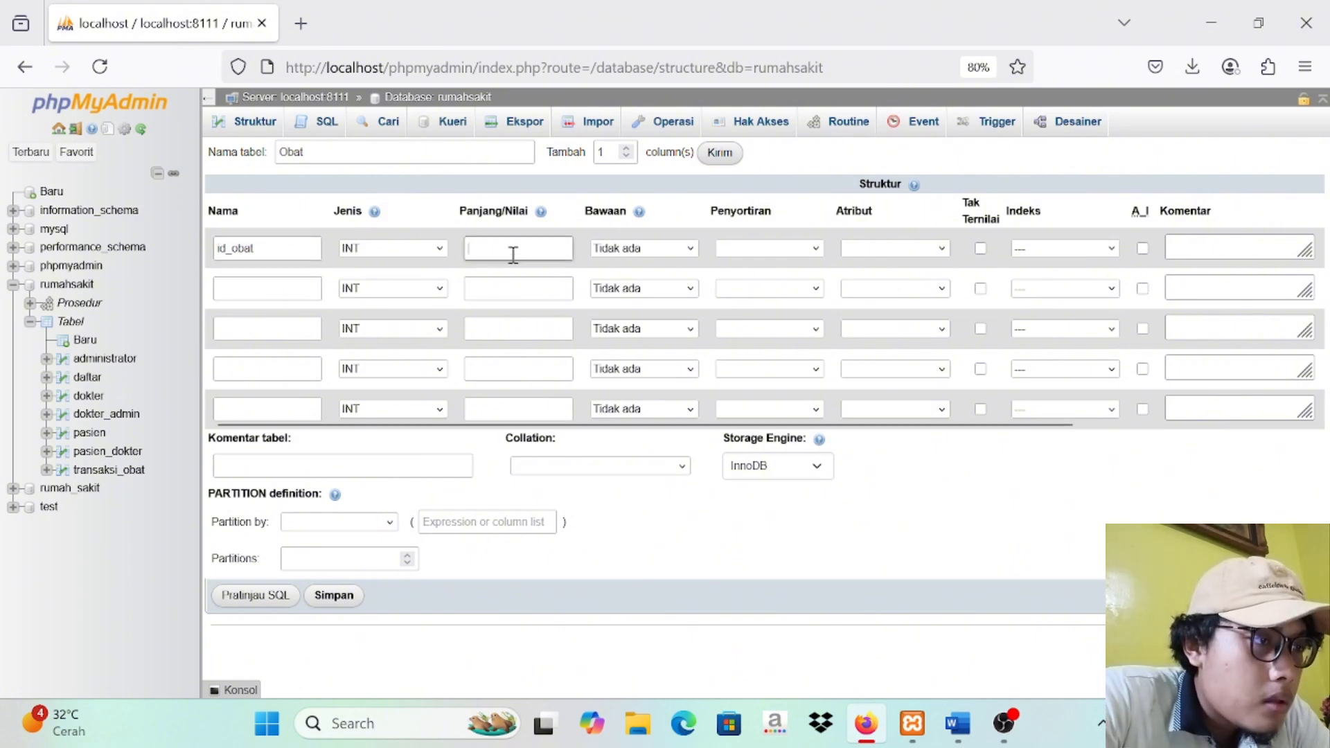
{"action": "type", "text": "3"}
{"action": "left_click", "coordinate": [1142, 248]}
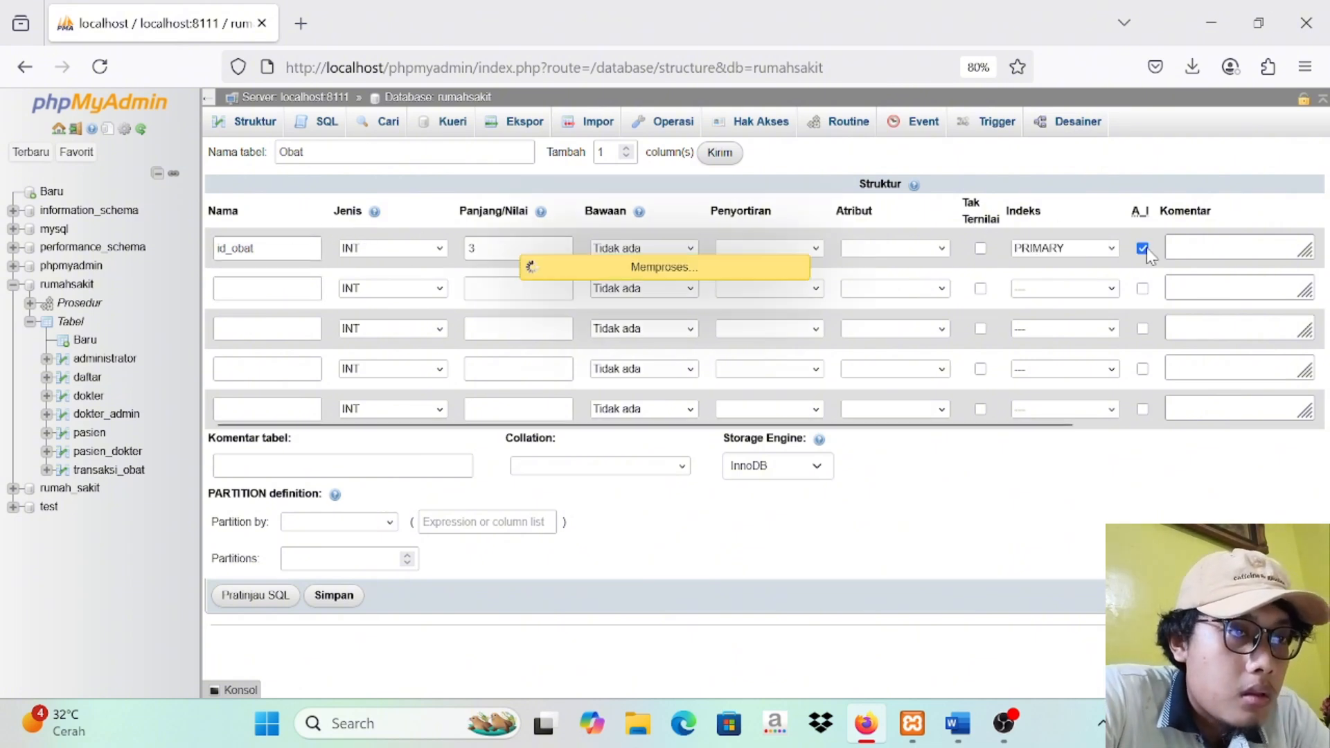
Step: Define the second column as kode_obat, VARCHAR with length 10
{"action": "left_click", "coordinate": [272, 296]}
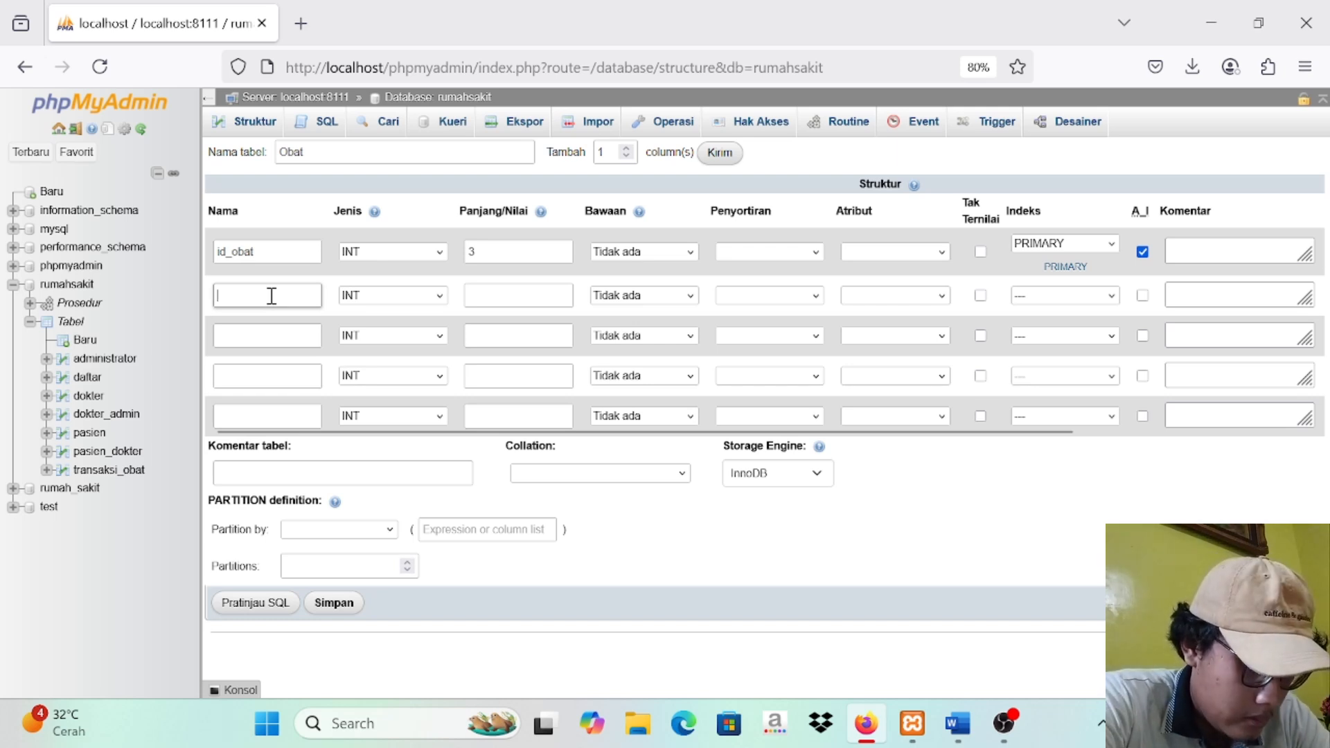
{"action": "type", "text": "kode_obat"}
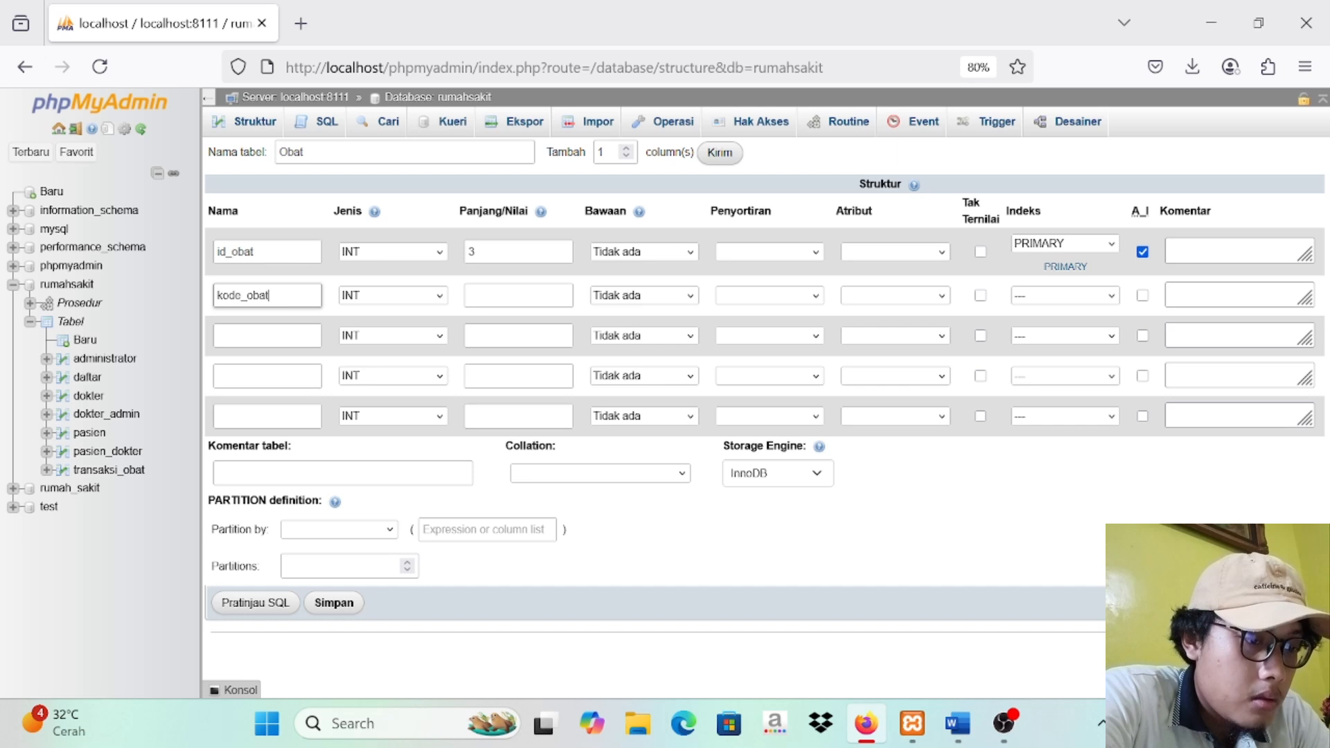
{"action": "left_click", "coordinate": [554, 289]}
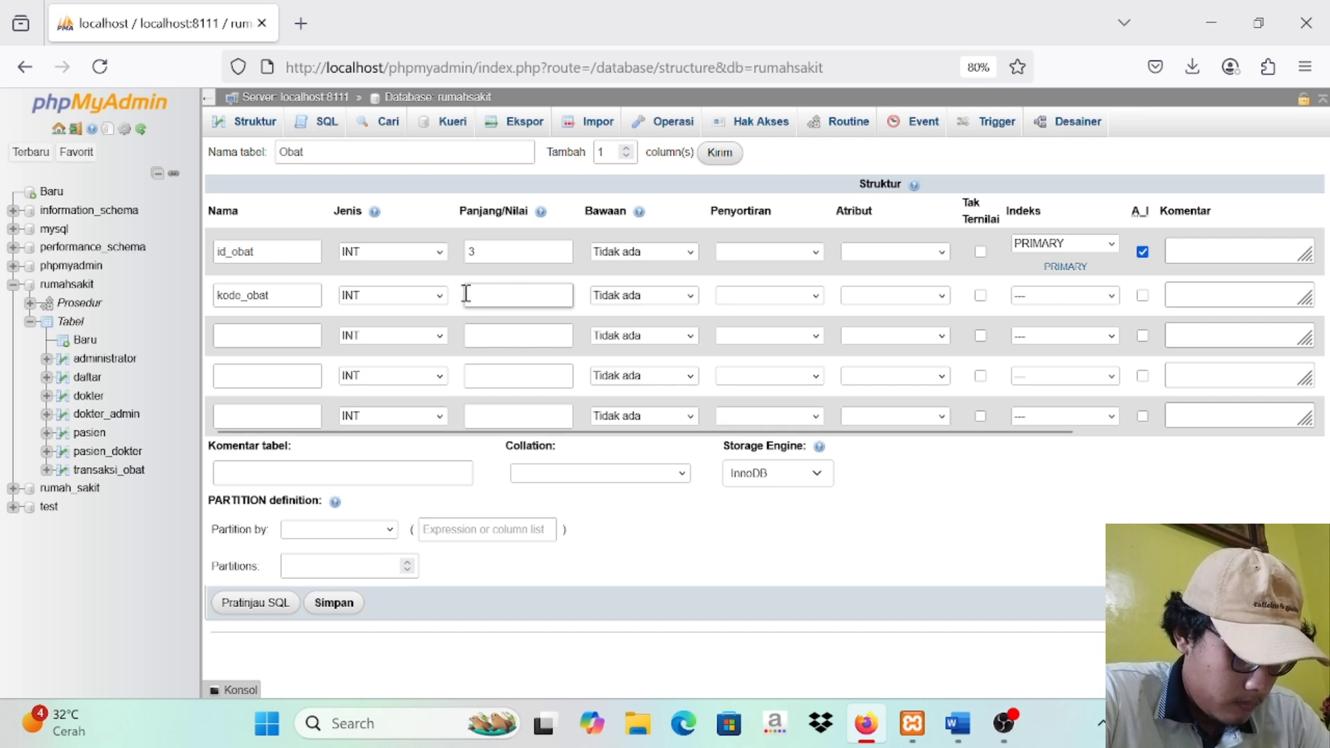
{"action": "left_click", "coordinate": [438, 298]}
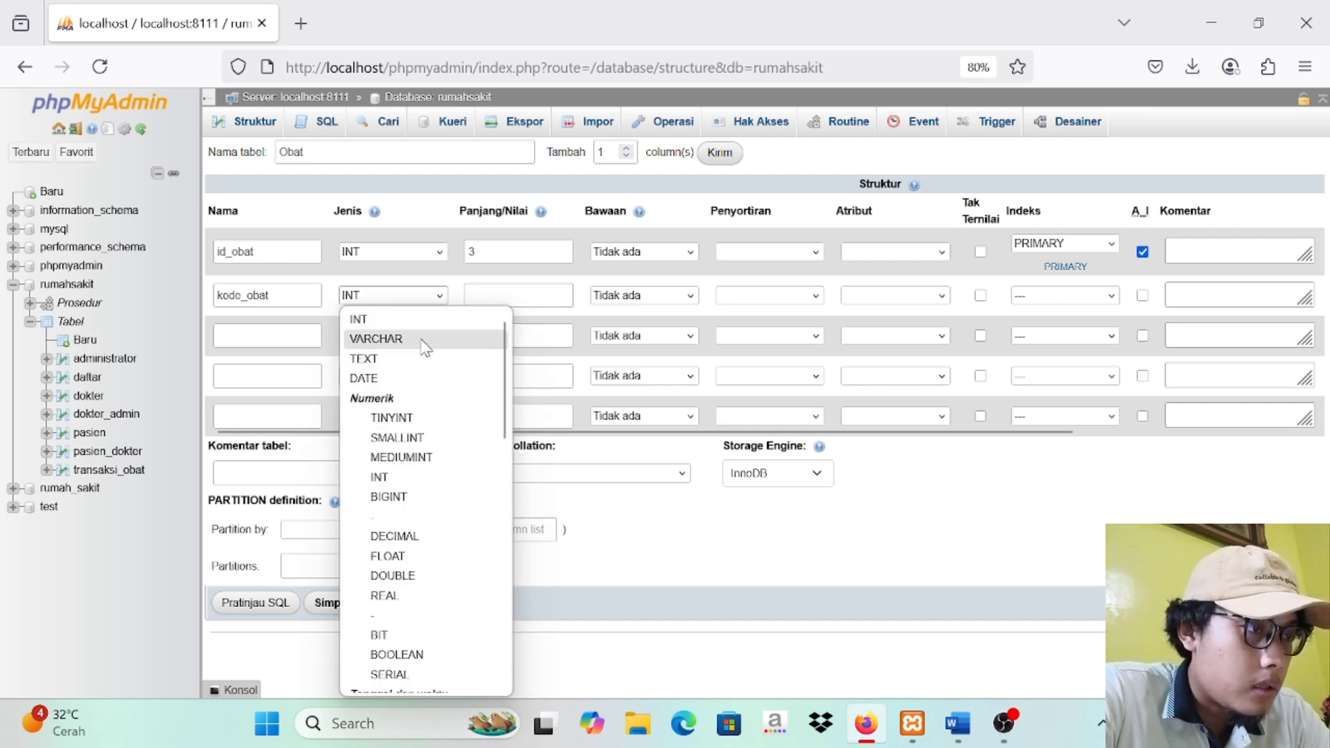
{"action": "left_click", "coordinate": [425, 339]}
{"action": "left_click", "coordinate": [490, 297]}
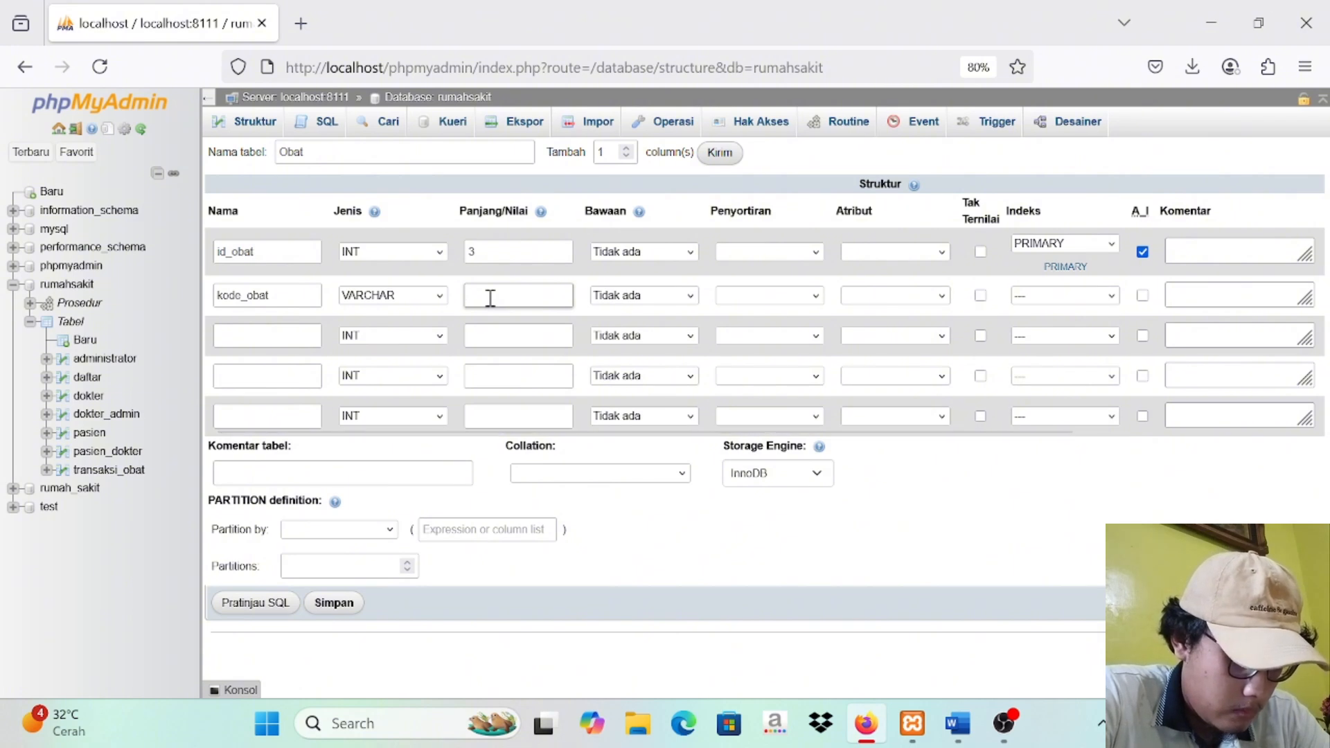
{"action": "type", "text": "1"}
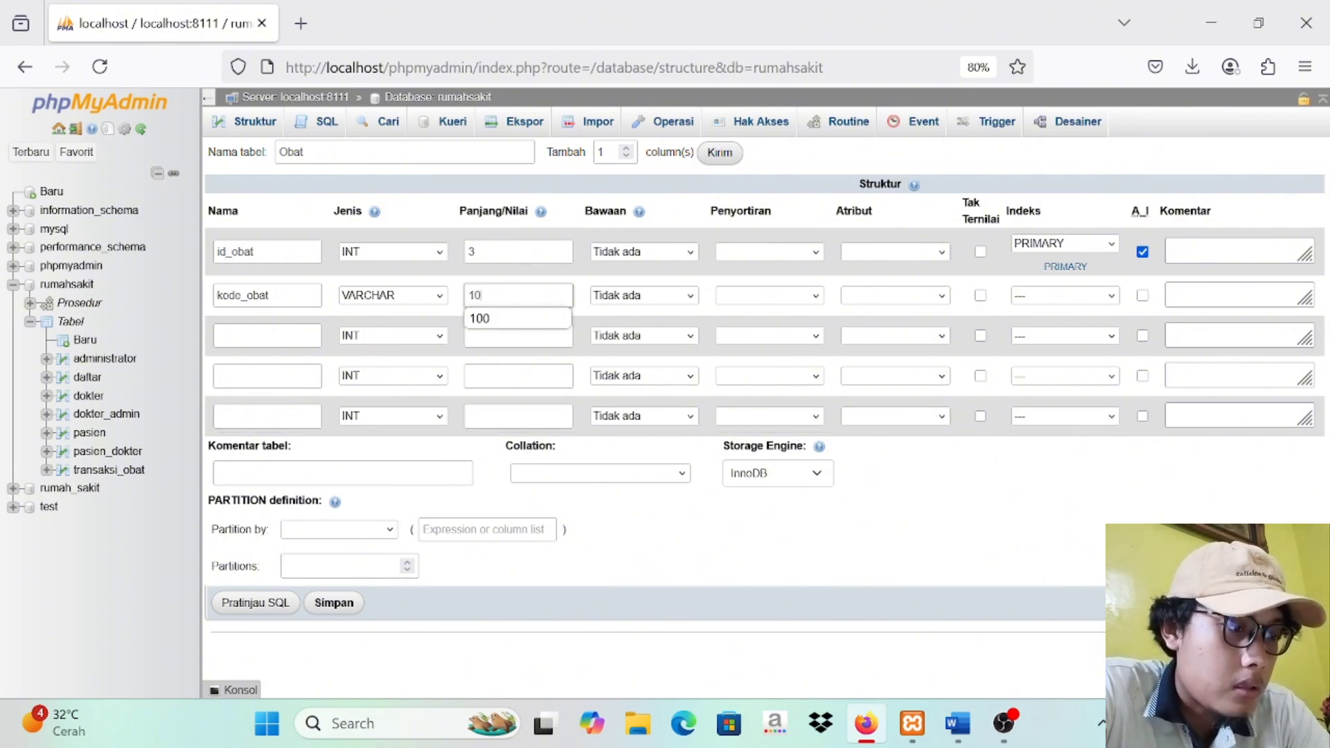
{"action": "type", "text": "0"}
Step: Define the third column as nama_obat, VARCHAR with length 30
{"action": "left_click", "coordinate": [297, 326]}
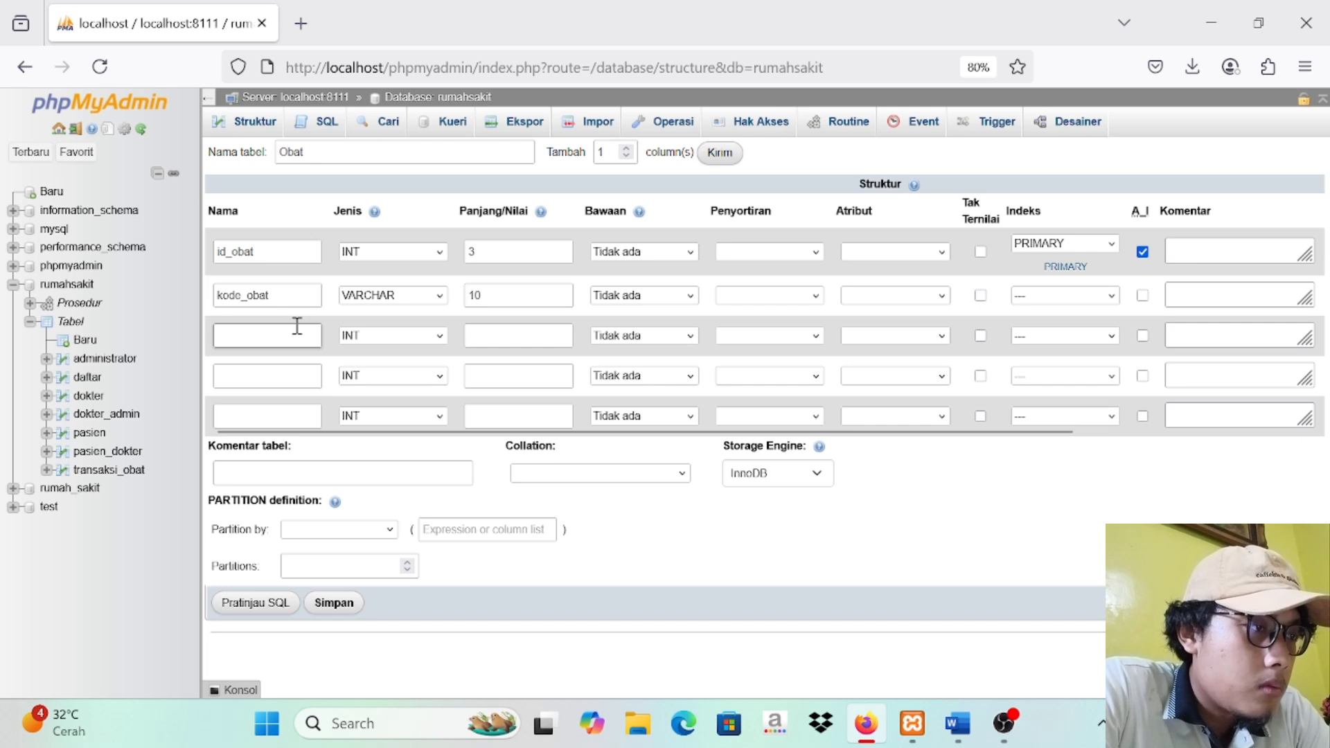
{"action": "type", "text": "na"}
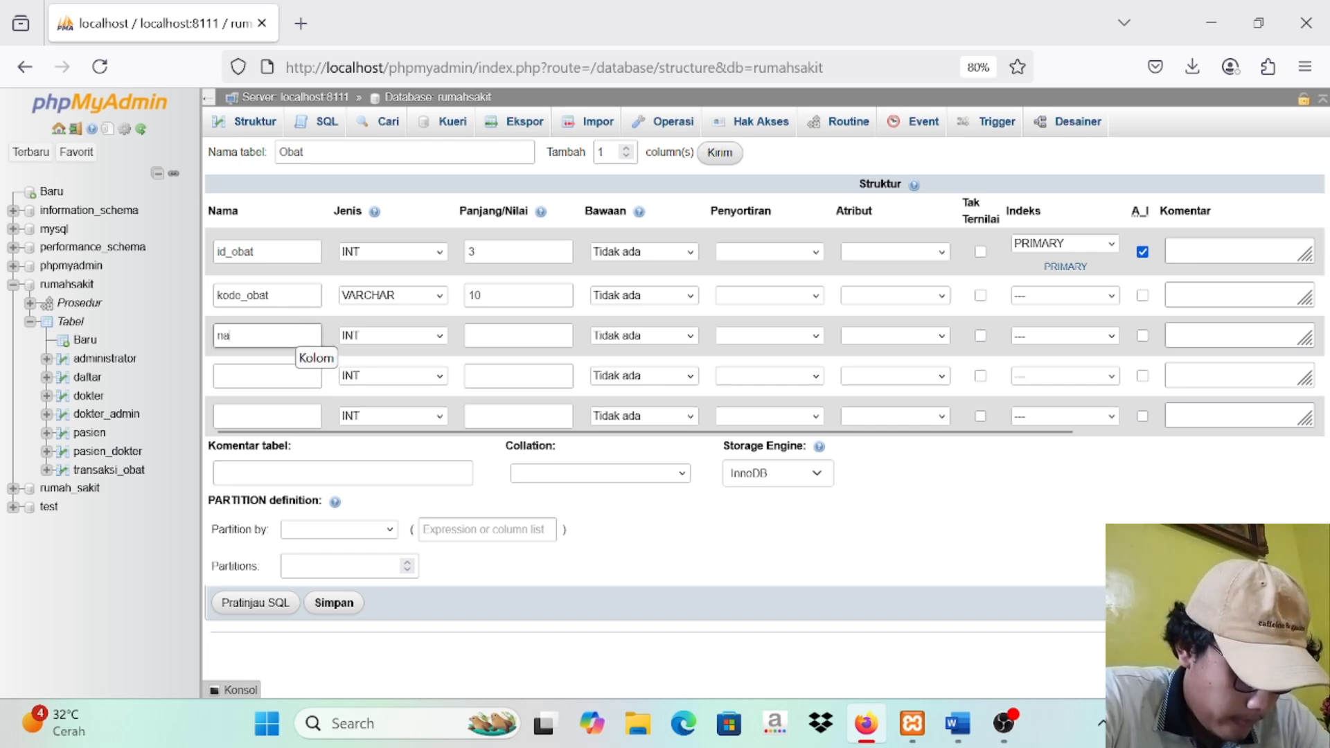
{"action": "type", "text": "ma_obat"}
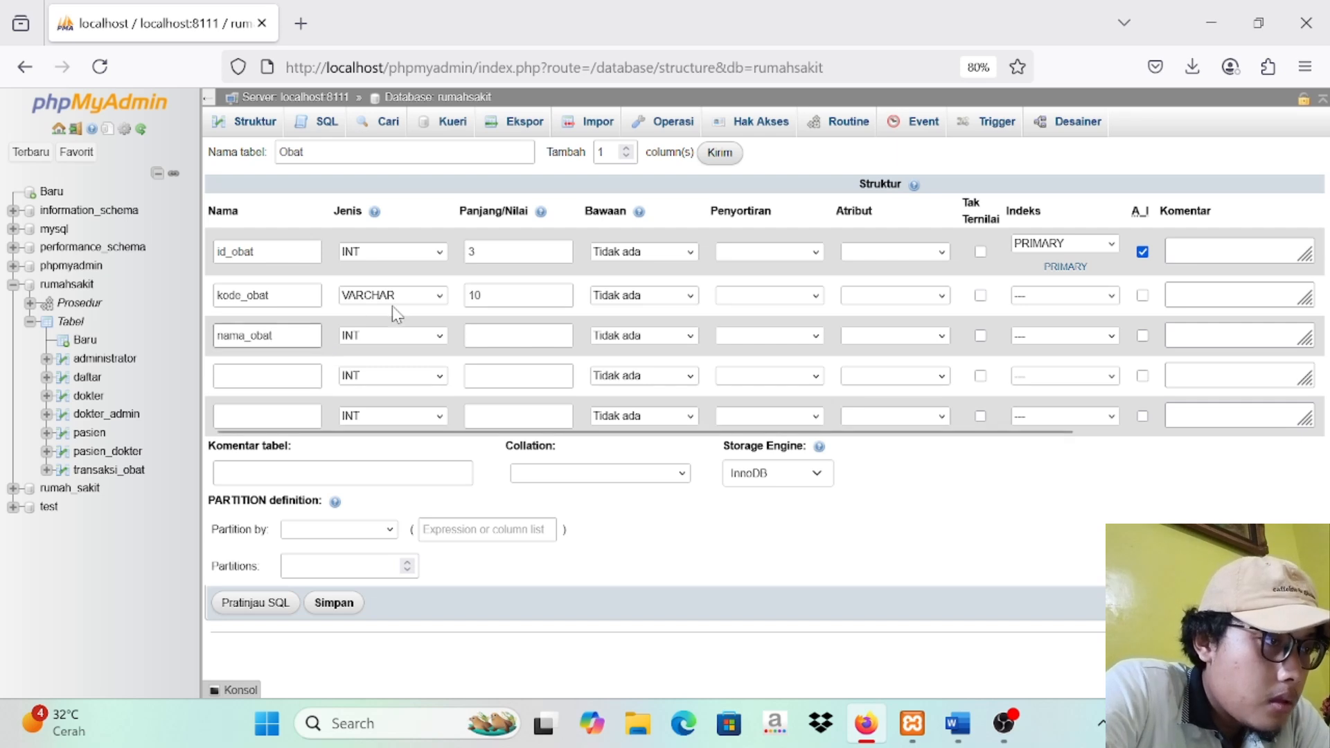
{"action": "left_click", "coordinate": [437, 336]}
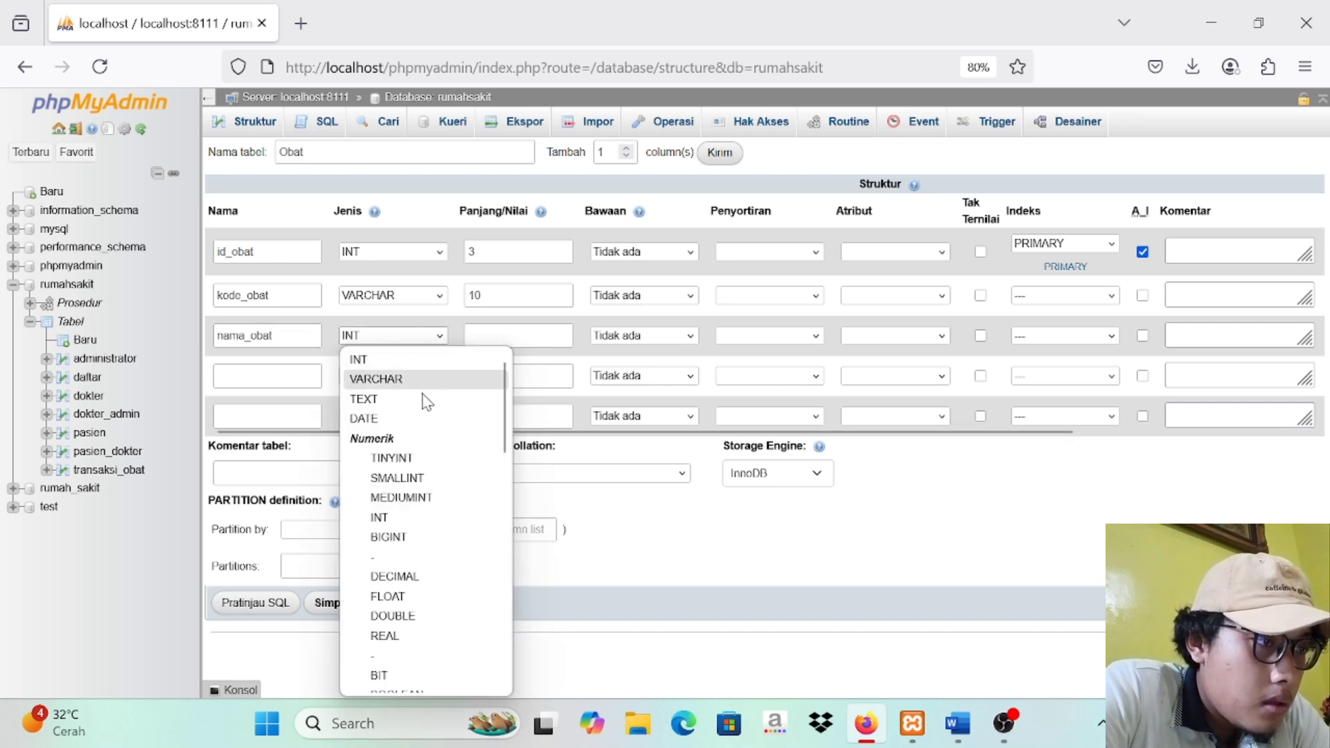
{"action": "left_click", "coordinate": [418, 381]}
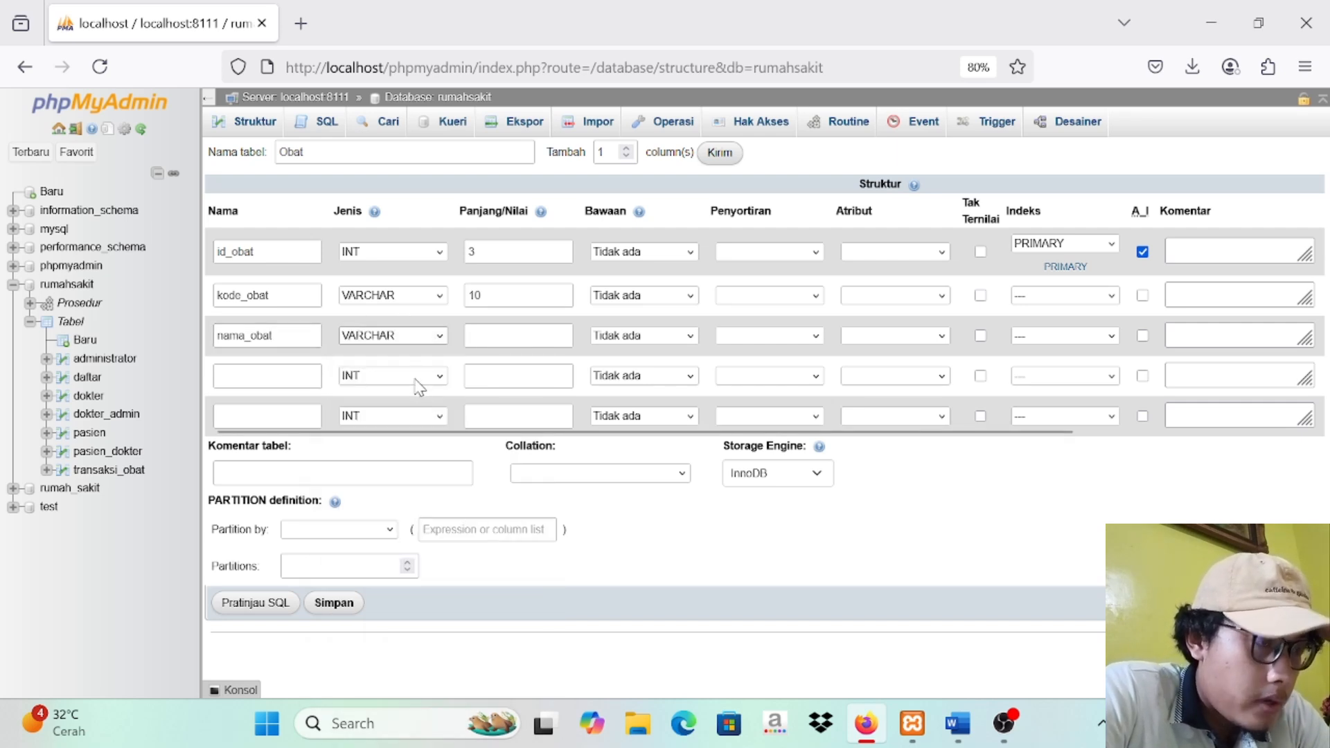
{"action": "left_click", "coordinate": [492, 343]}
{"action": "type", "text": "30"}
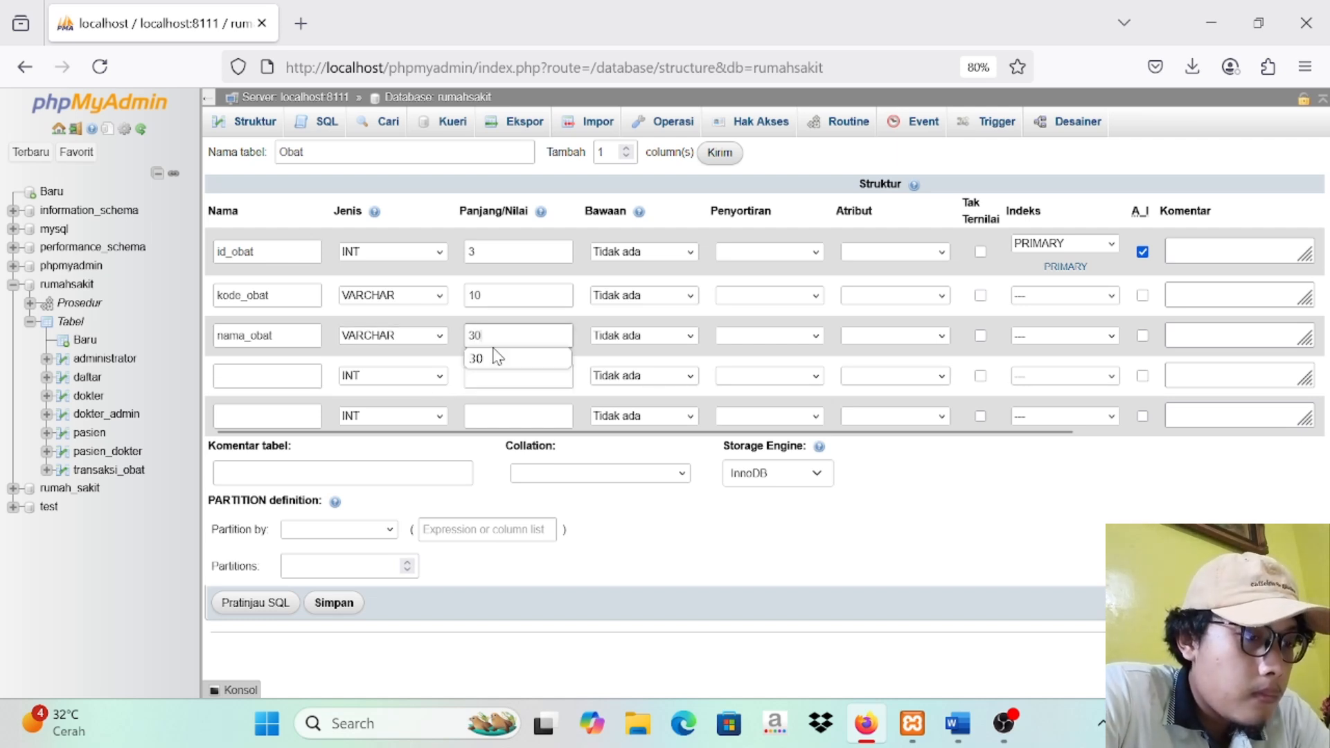
Step: Define the fourth column as harga, INT with length 10
{"action": "left_click", "coordinate": [266, 374]}
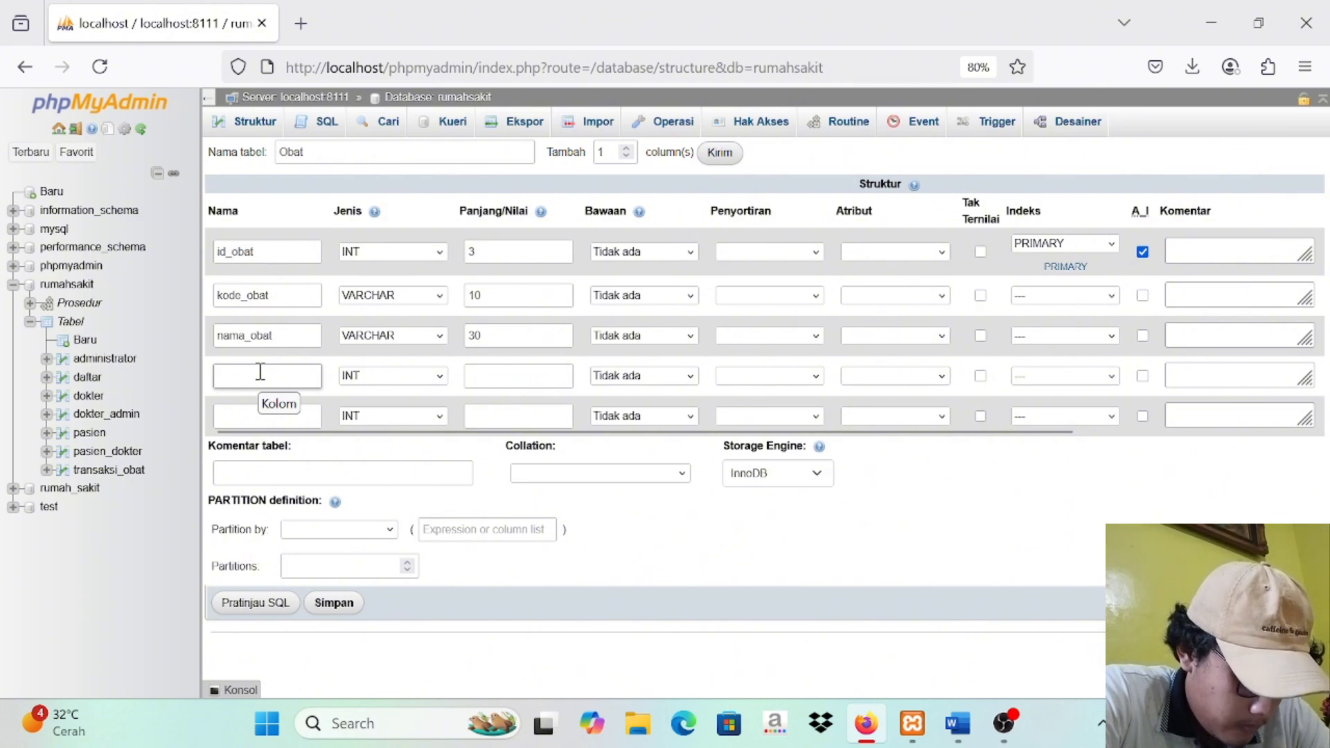
{"action": "type", "text": "h"}
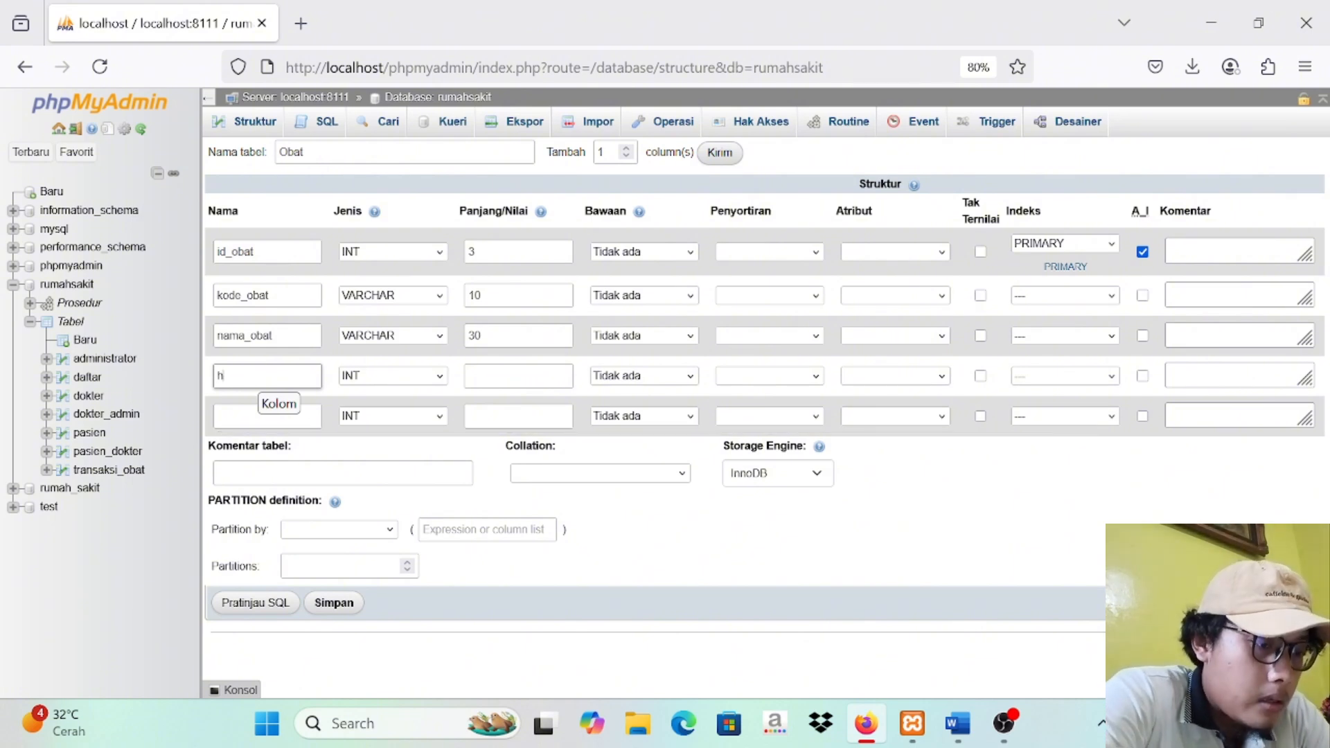
{"action": "type", "text": "arga"}
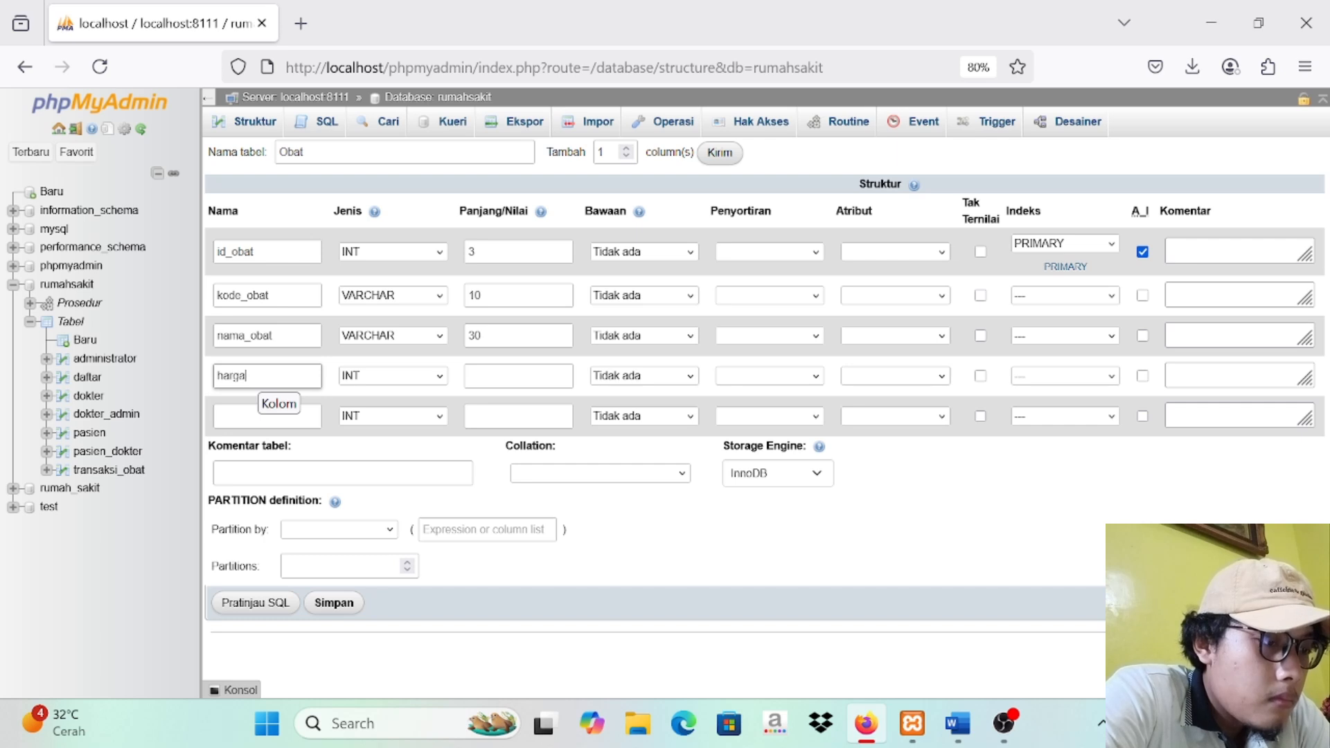
{"action": "left_click", "coordinate": [411, 377]}
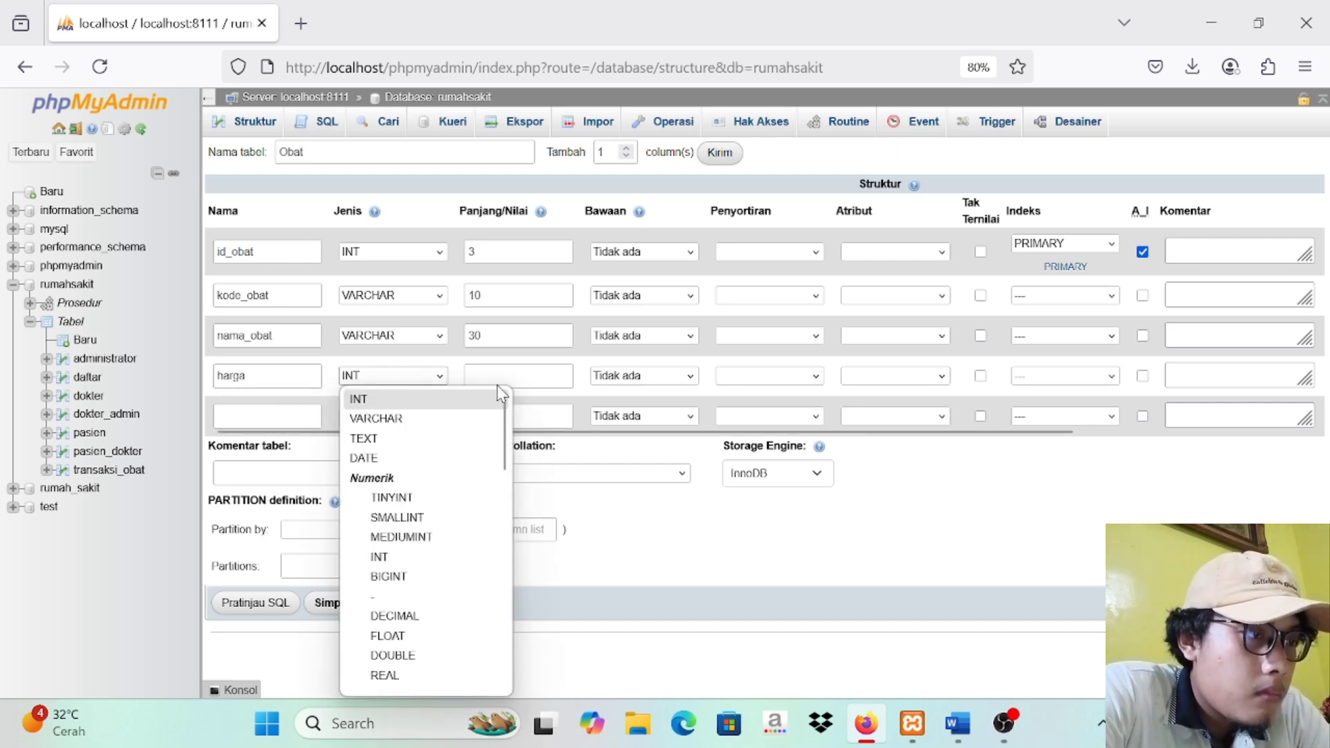
{"action": "left_click", "coordinate": [528, 377]}
{"action": "left_click", "coordinate": [533, 383]}
{"action": "type", "text": "10"}
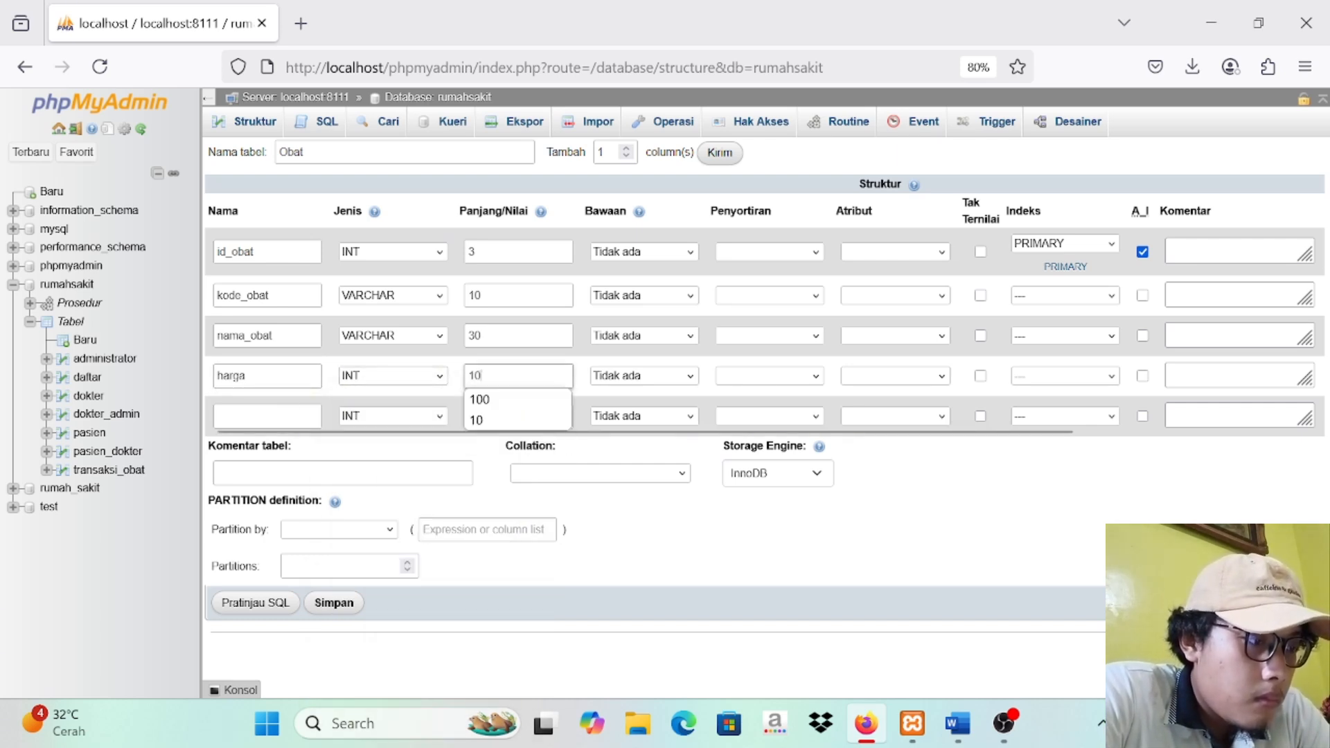
Step: Define the fifth column as stok, INT with length 10, and save the Obat table
{"action": "left_click", "coordinate": [298, 414]}
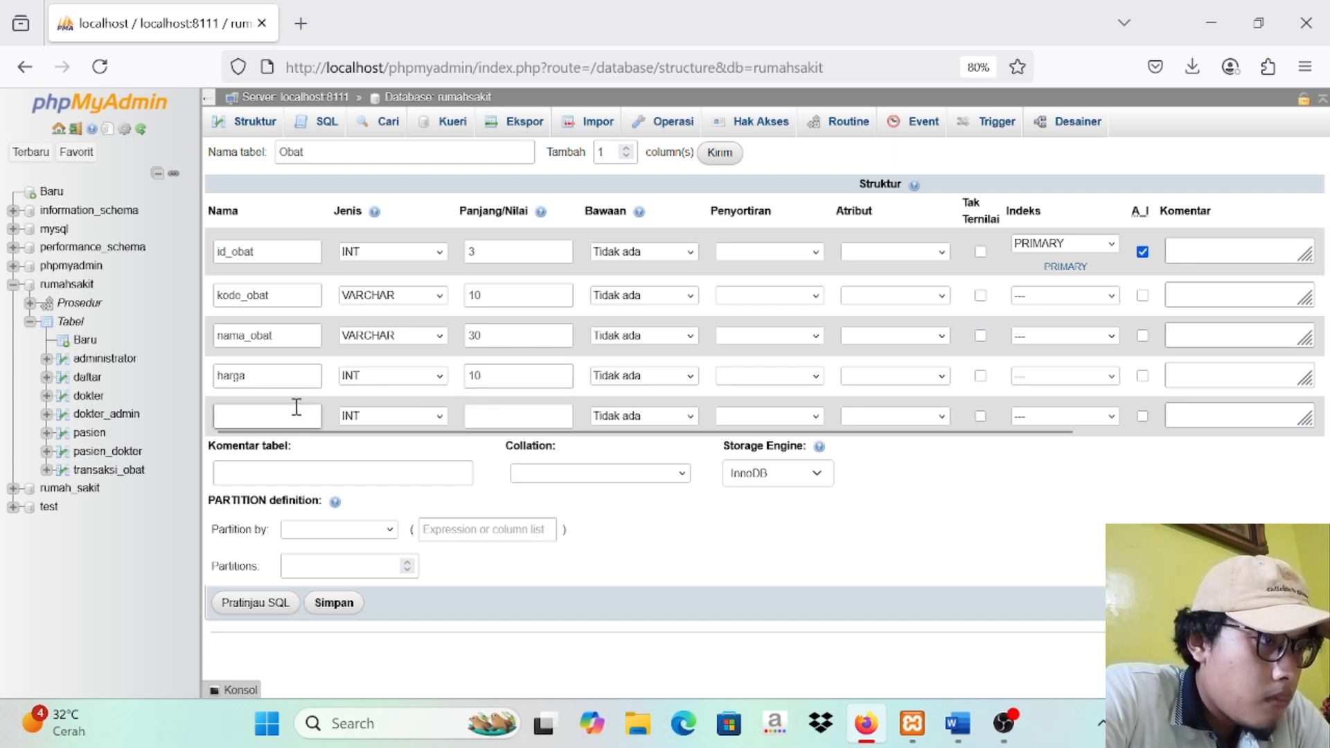
{"action": "type", "text": "stok"}
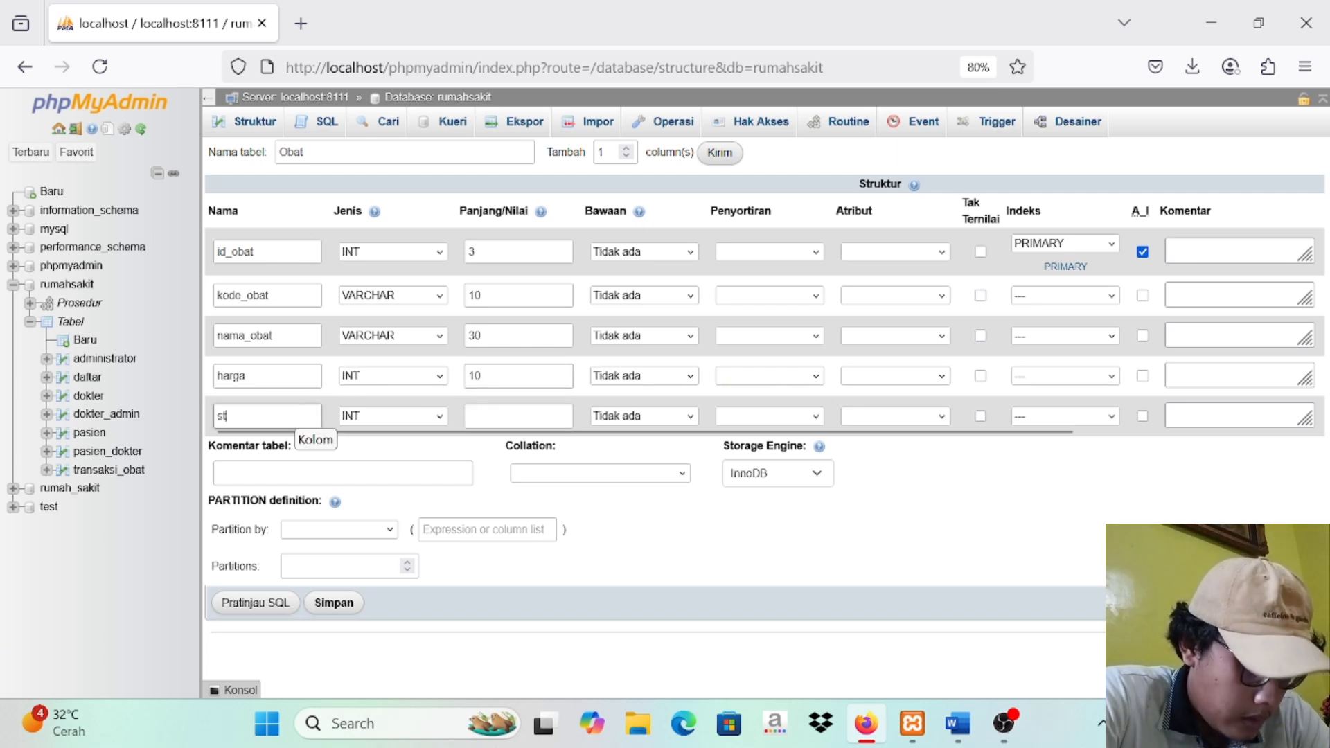
{"action": "left_click", "coordinate": [488, 409]}
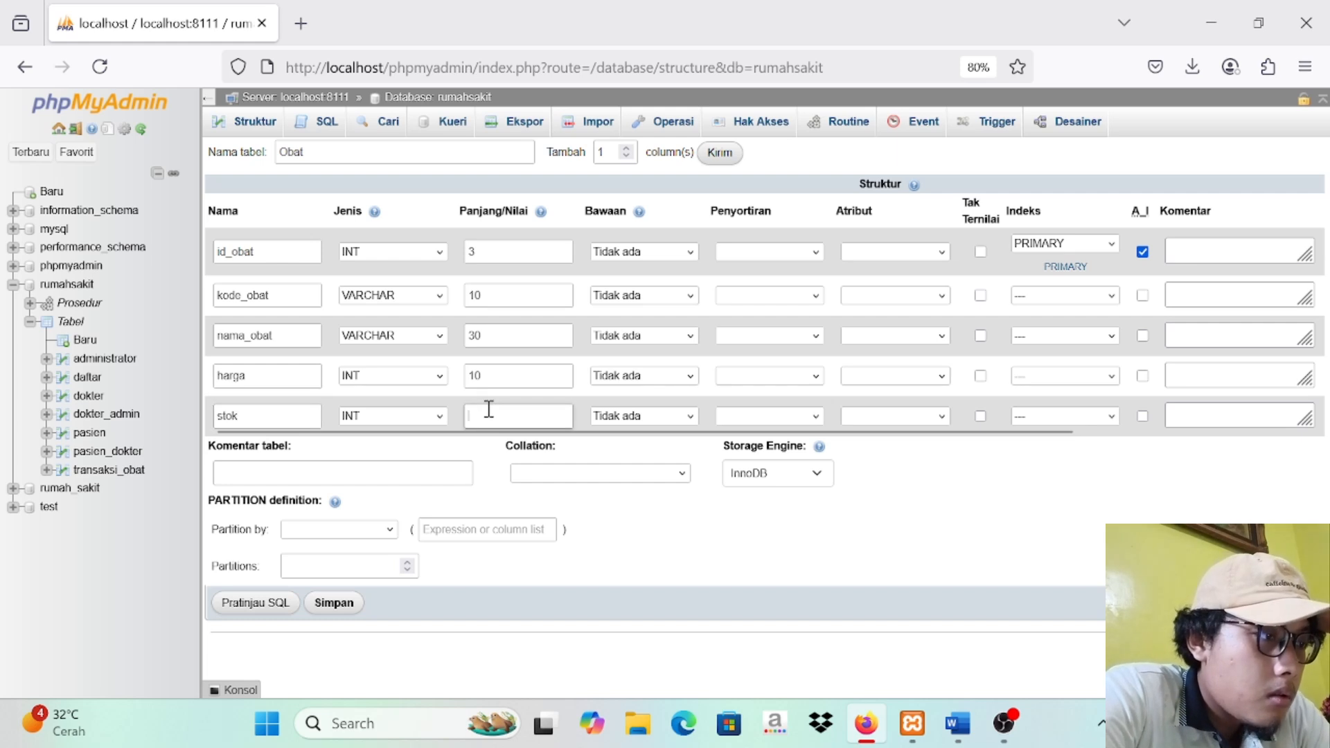
{"action": "type", "text": "10"}
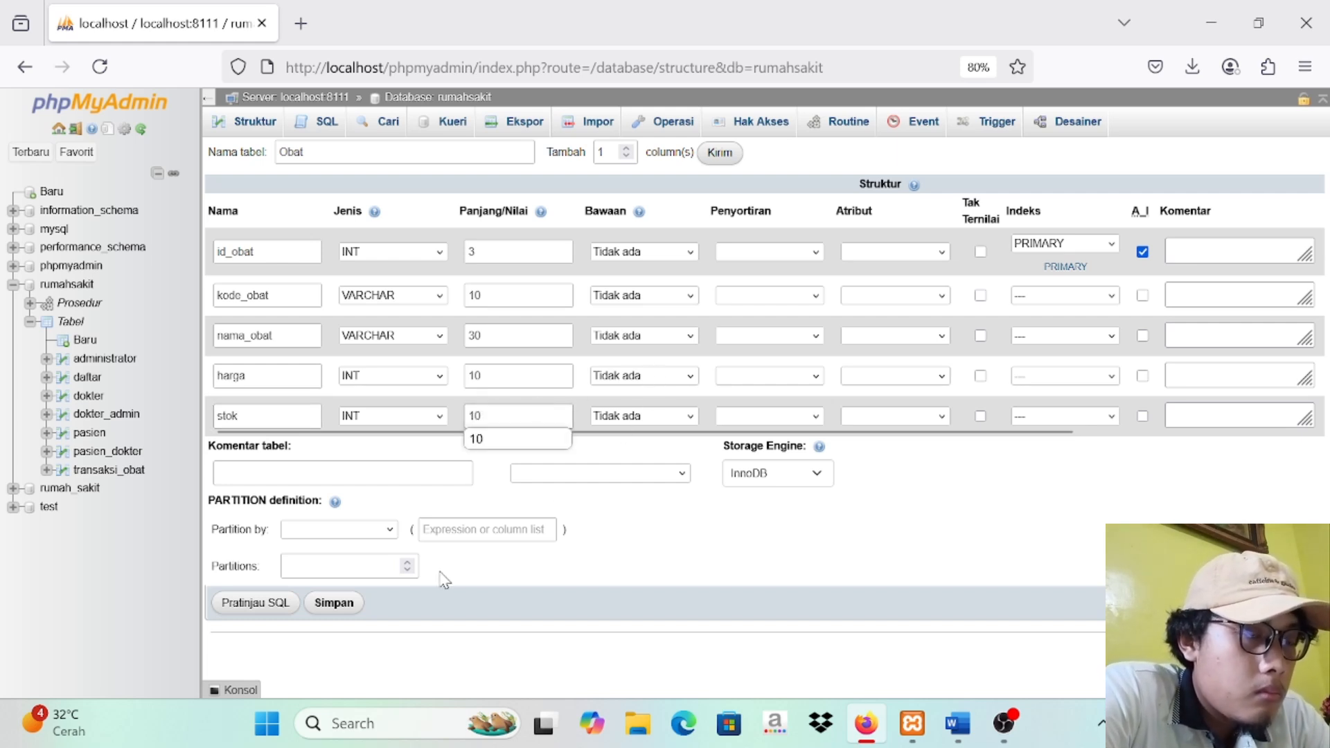
{"action": "left_click", "coordinate": [329, 614]}
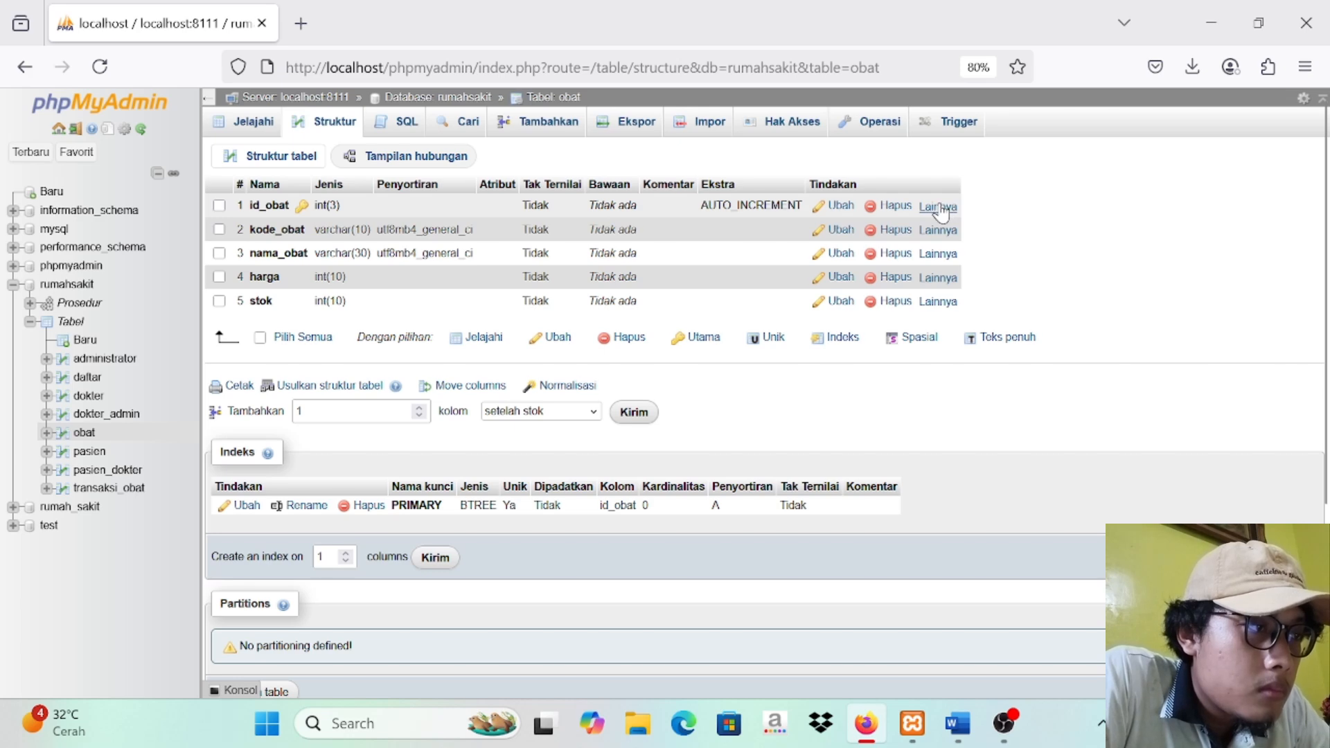
Step: Add a regular index to the id_obat column and another to the kode_obat column of the obat table
{"action": "left_click", "coordinate": [942, 211]}
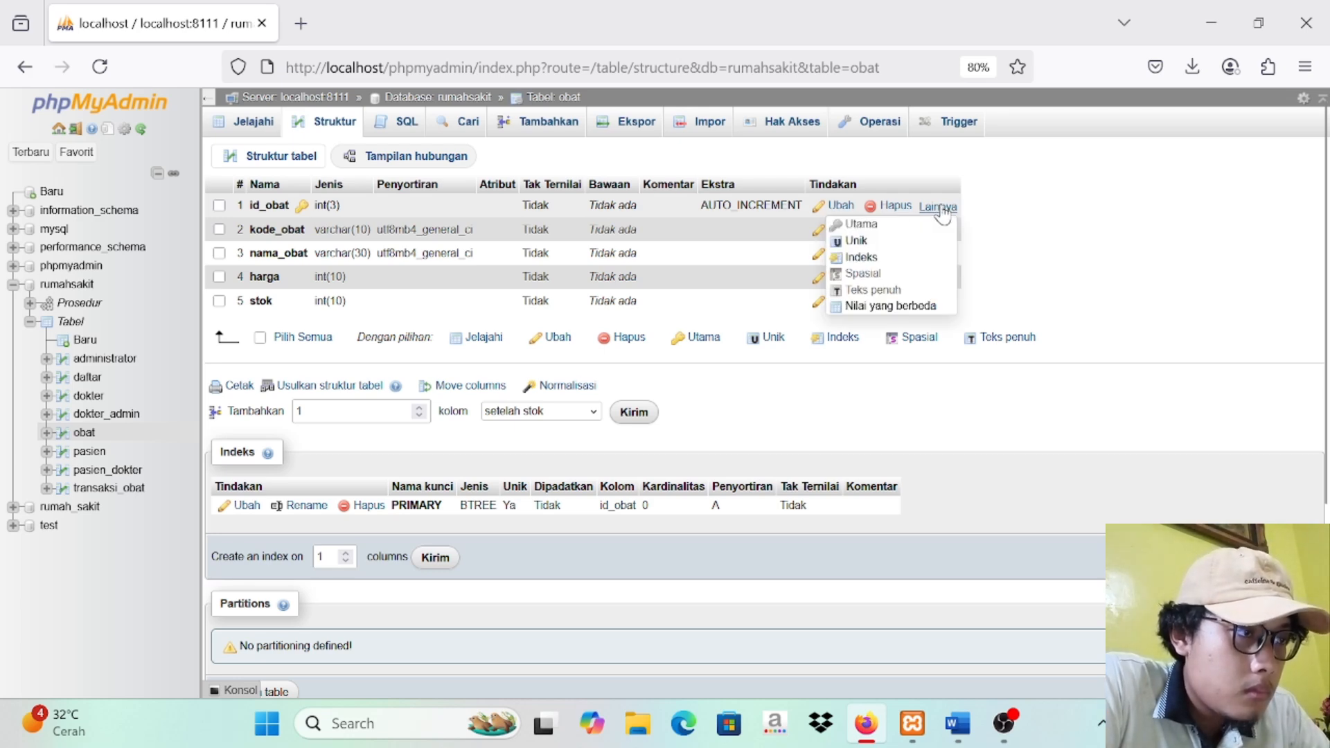
{"action": "left_click", "coordinate": [866, 261]}
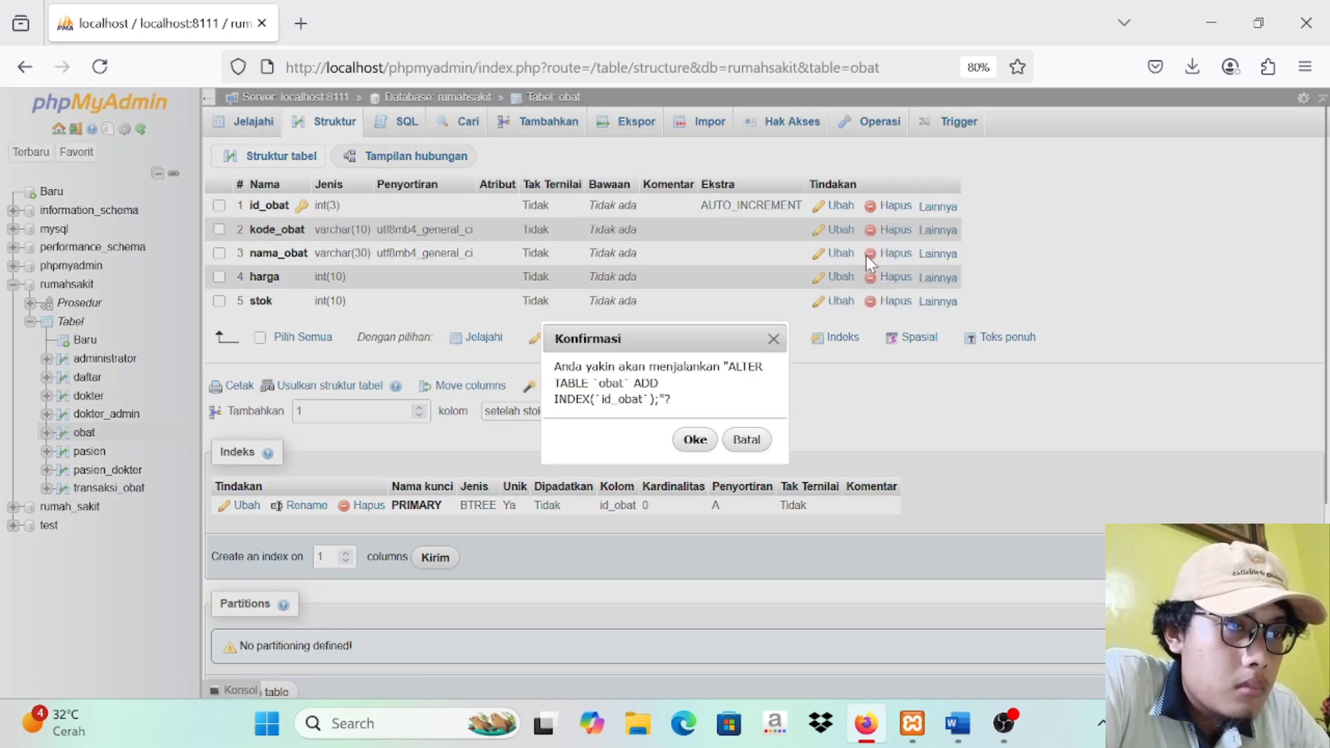
{"action": "left_click", "coordinate": [708, 440]}
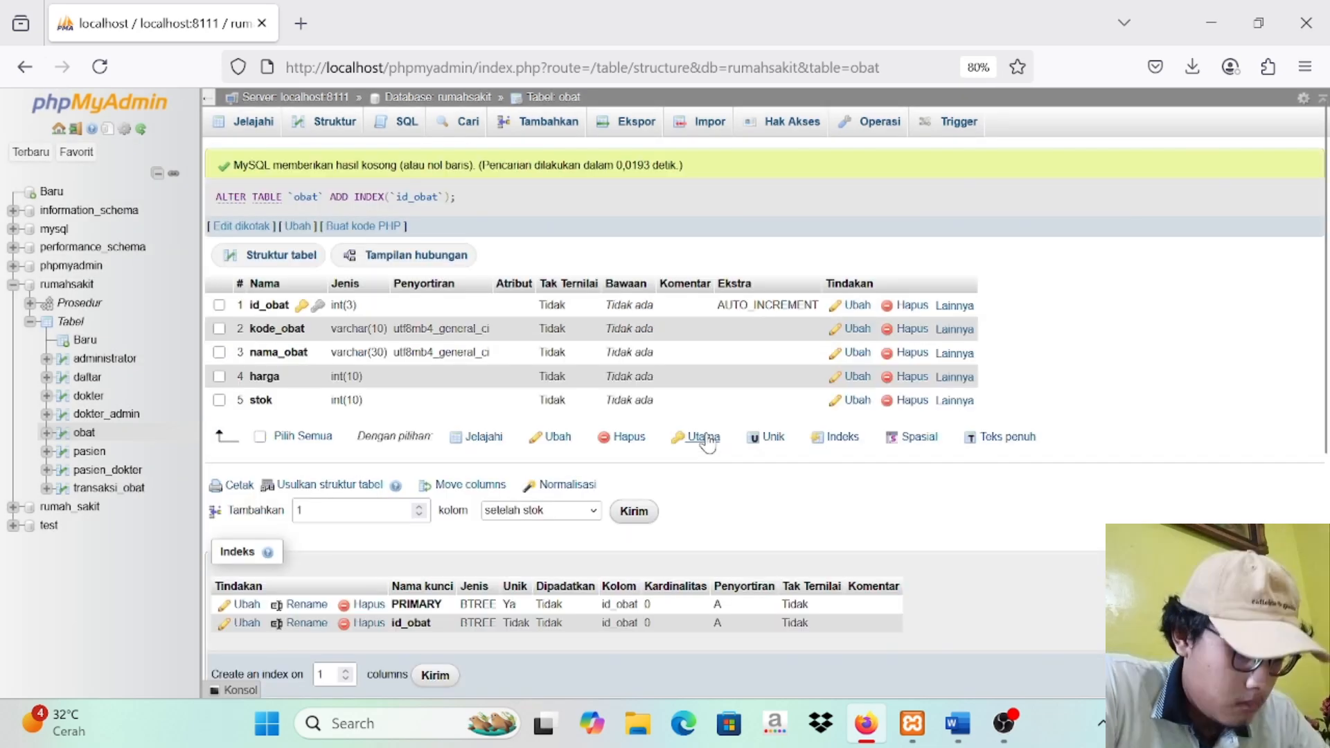
{"action": "left_click", "coordinate": [955, 329]}
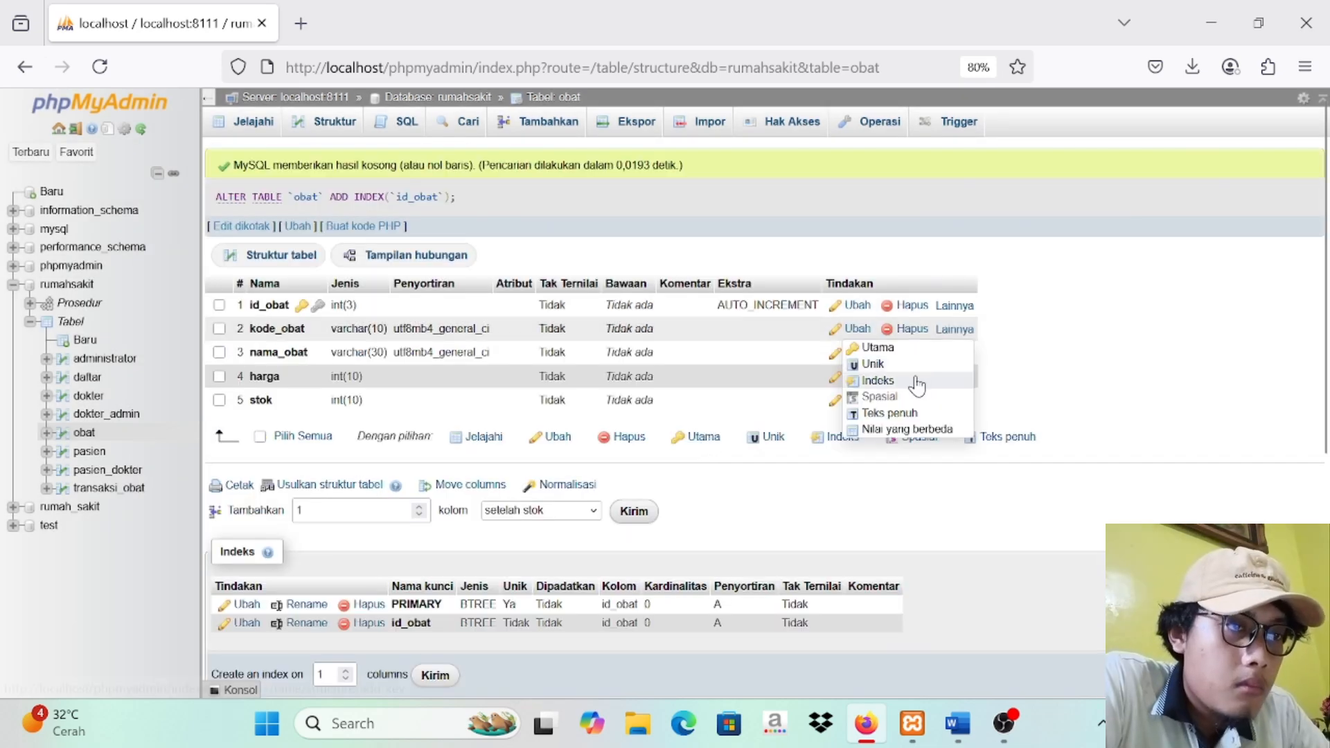
{"action": "left_click", "coordinate": [921, 381]}
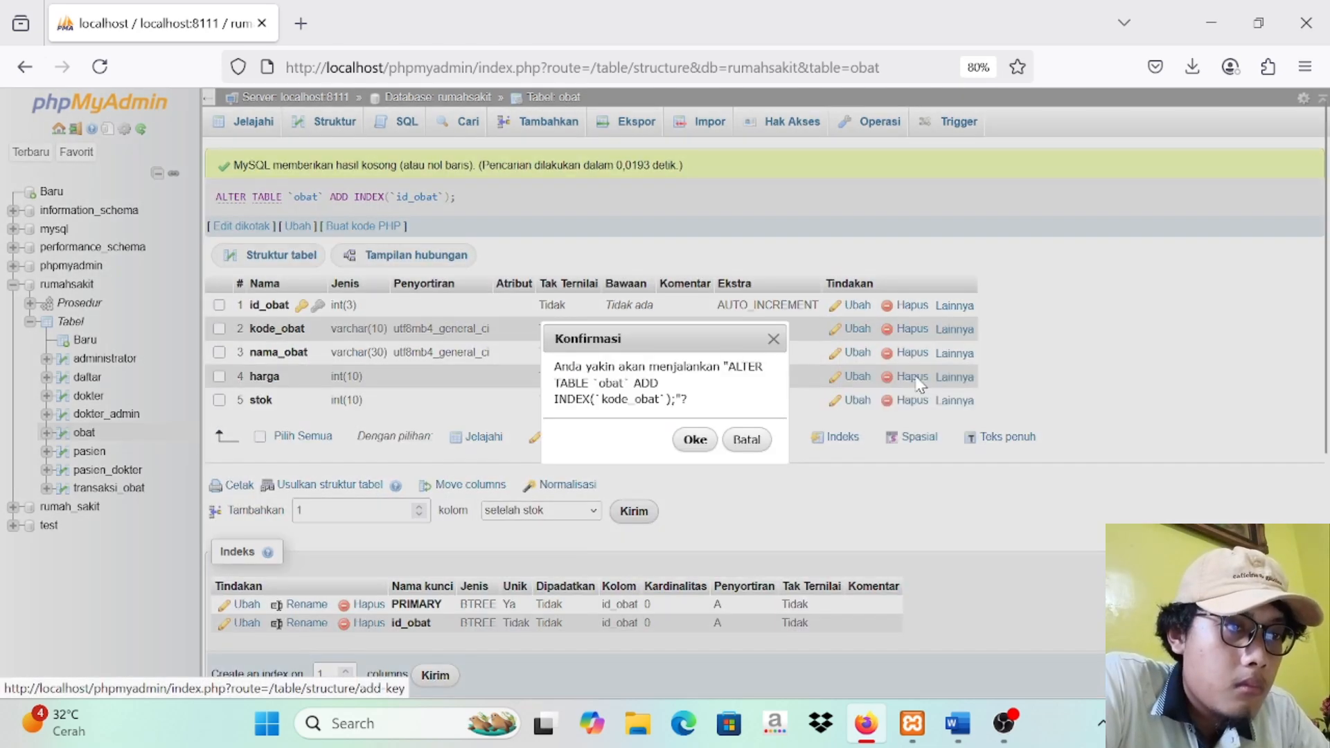
{"action": "left_click", "coordinate": [695, 439]}
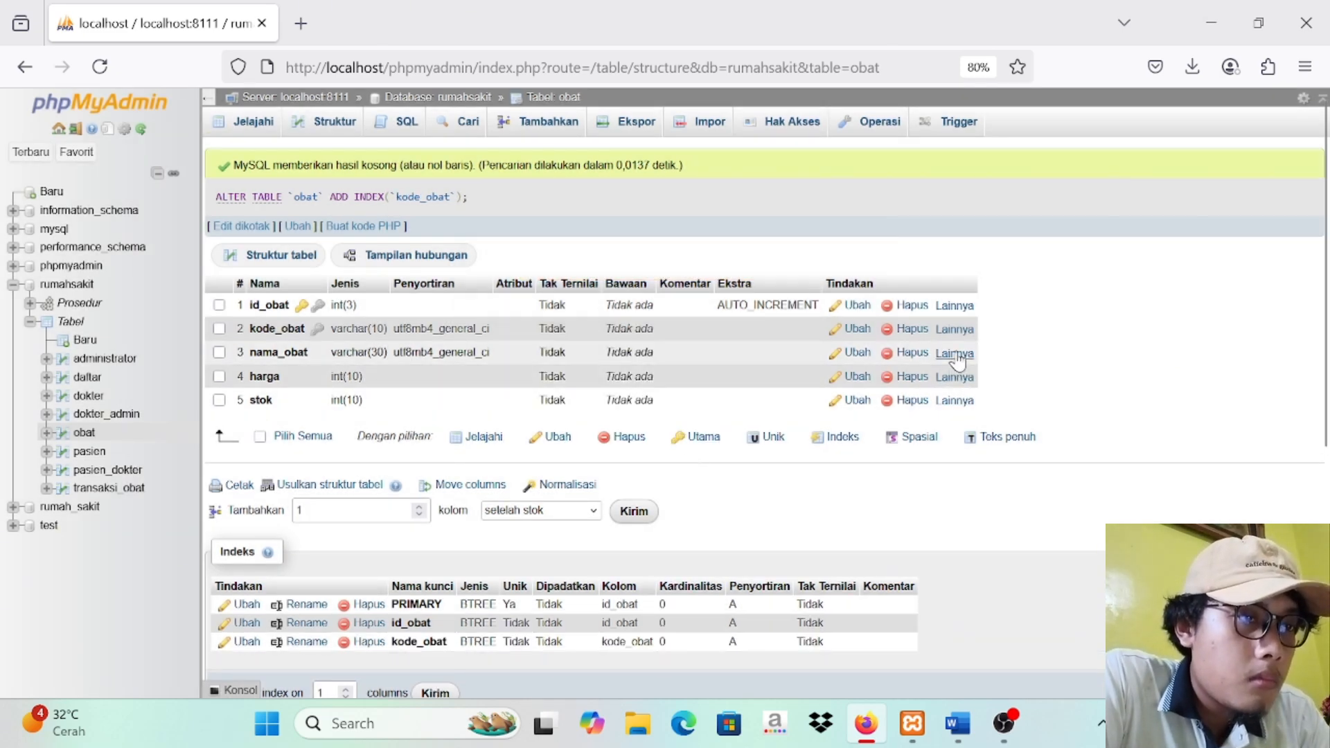
Step: Add a regular index to the nama_obat column of the obat table
{"action": "left_click", "coordinate": [954, 355]}
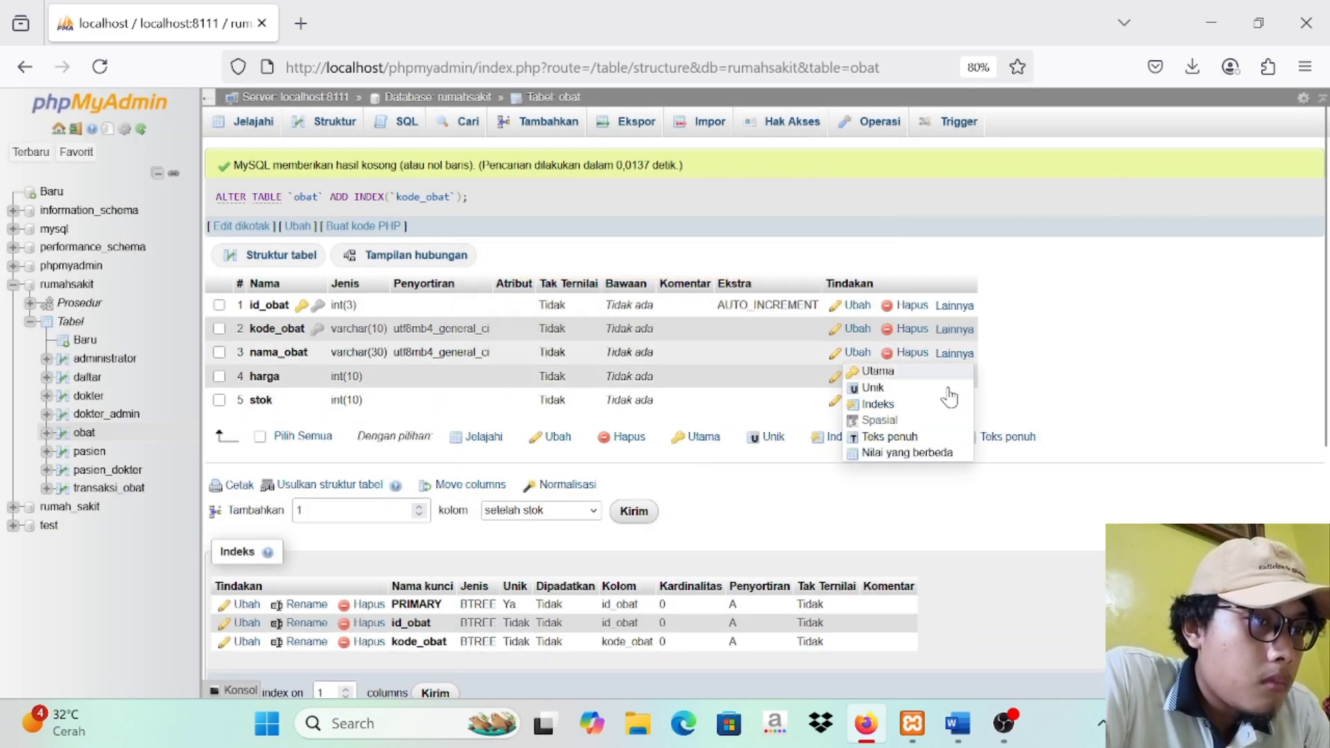
{"action": "left_click", "coordinate": [888, 405]}
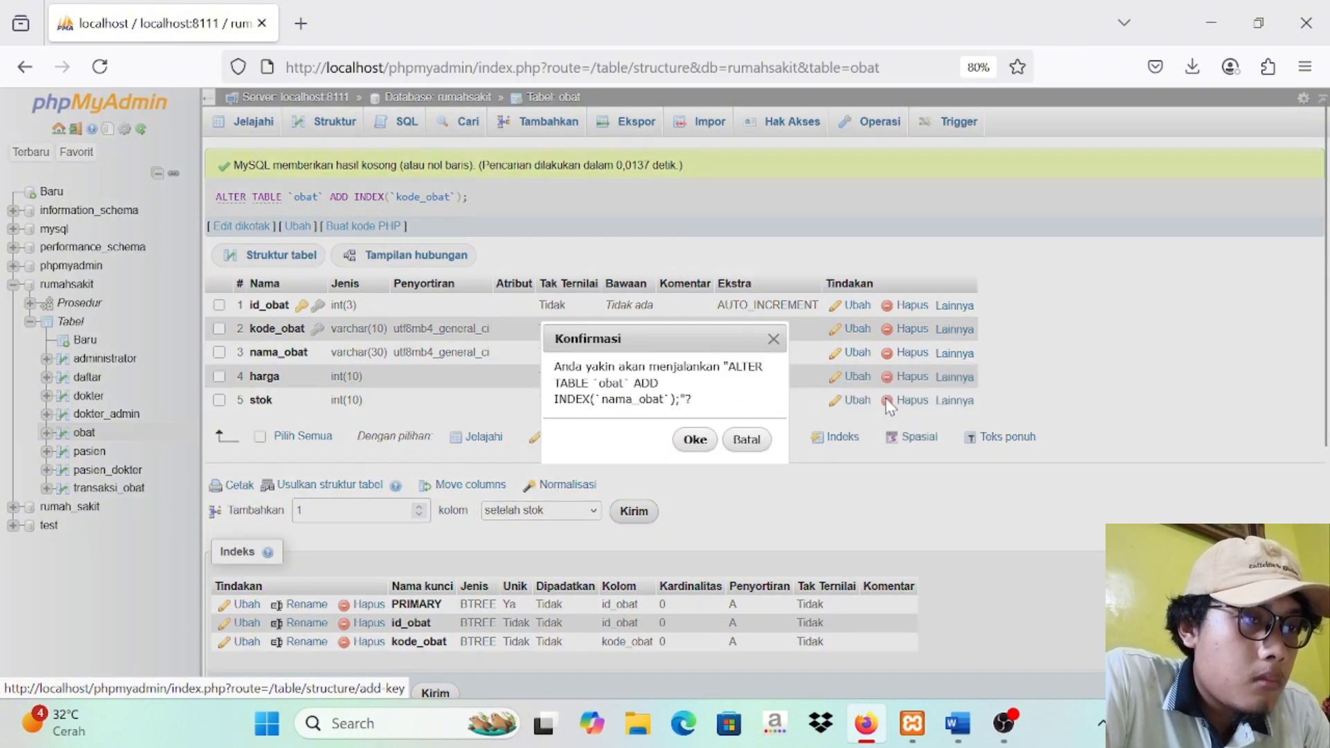
{"action": "left_click", "coordinate": [697, 441]}
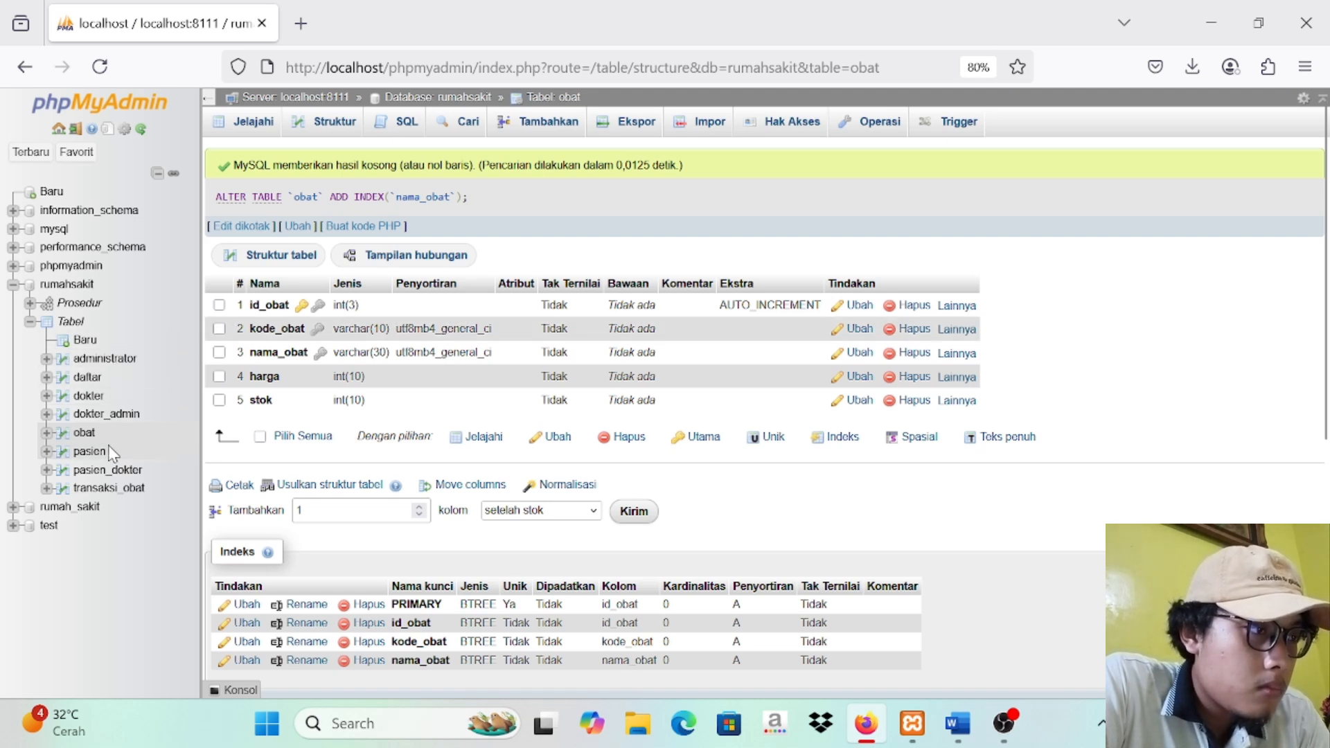
Step: Add a regular index to the id_pasien column and another to the id_obat column of the transaksi_obat table
{"action": "right_click", "coordinate": [104, 494]}
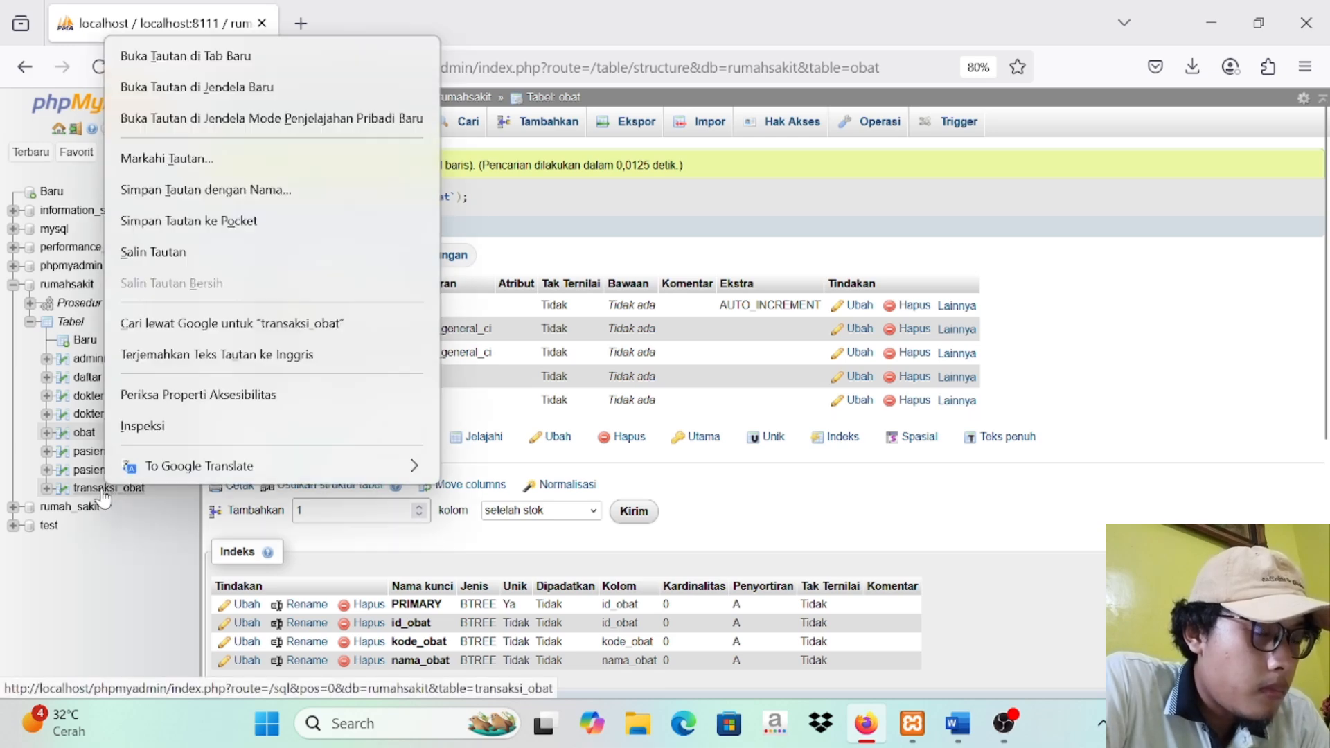
{"action": "left_click", "coordinate": [100, 493]}
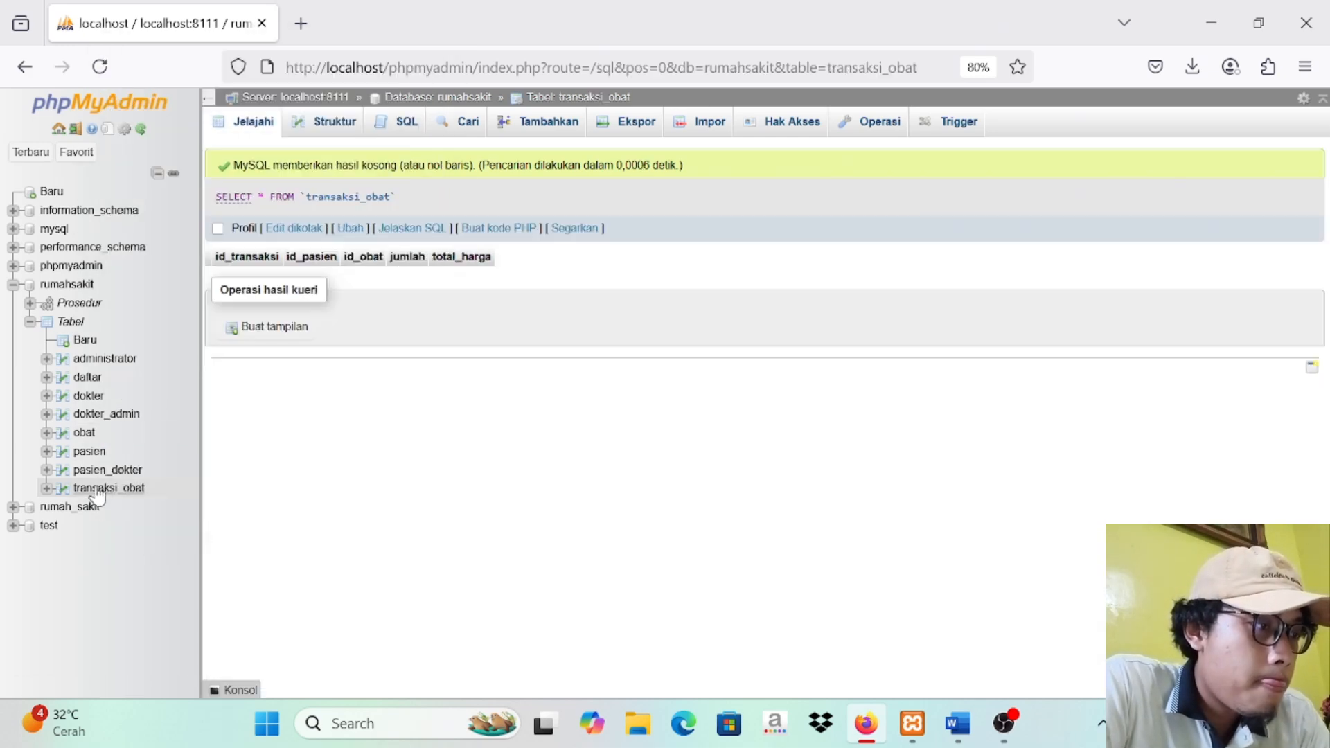
{"action": "left_click", "coordinate": [336, 127]}
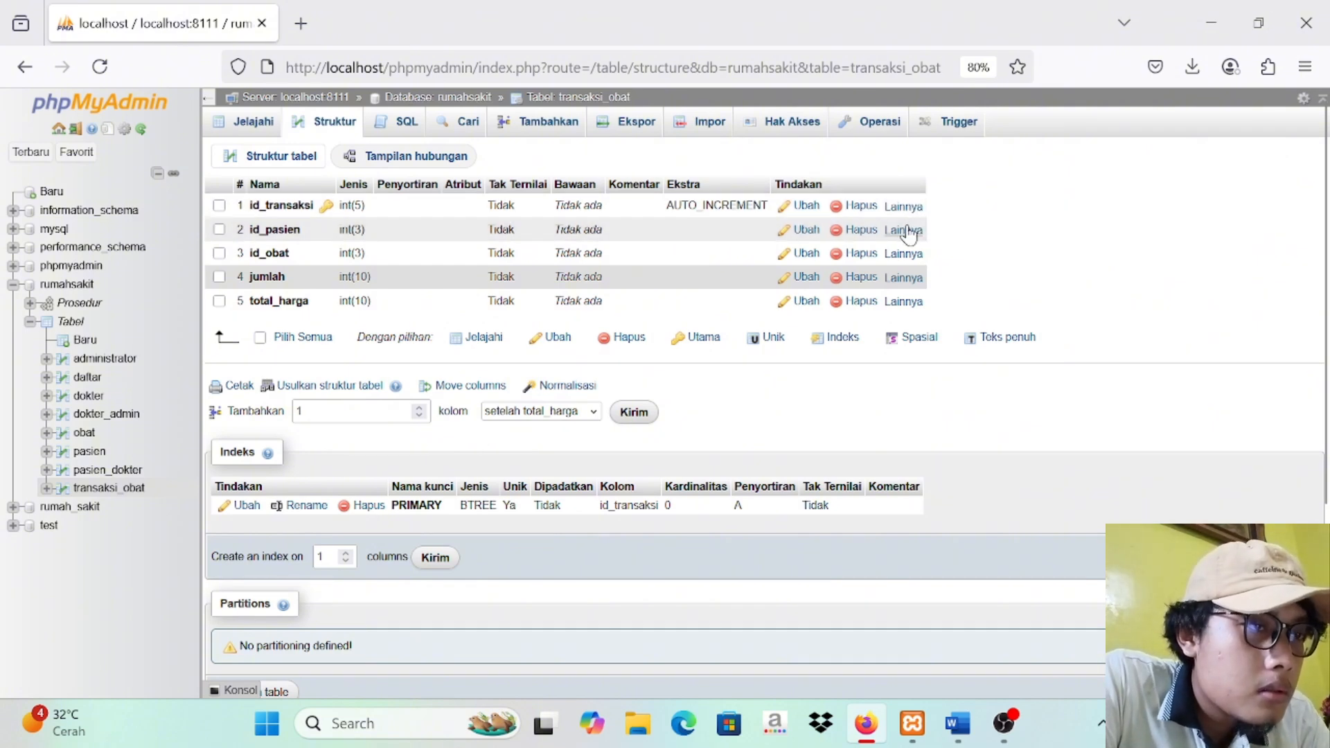
{"action": "left_click", "coordinate": [903, 230]}
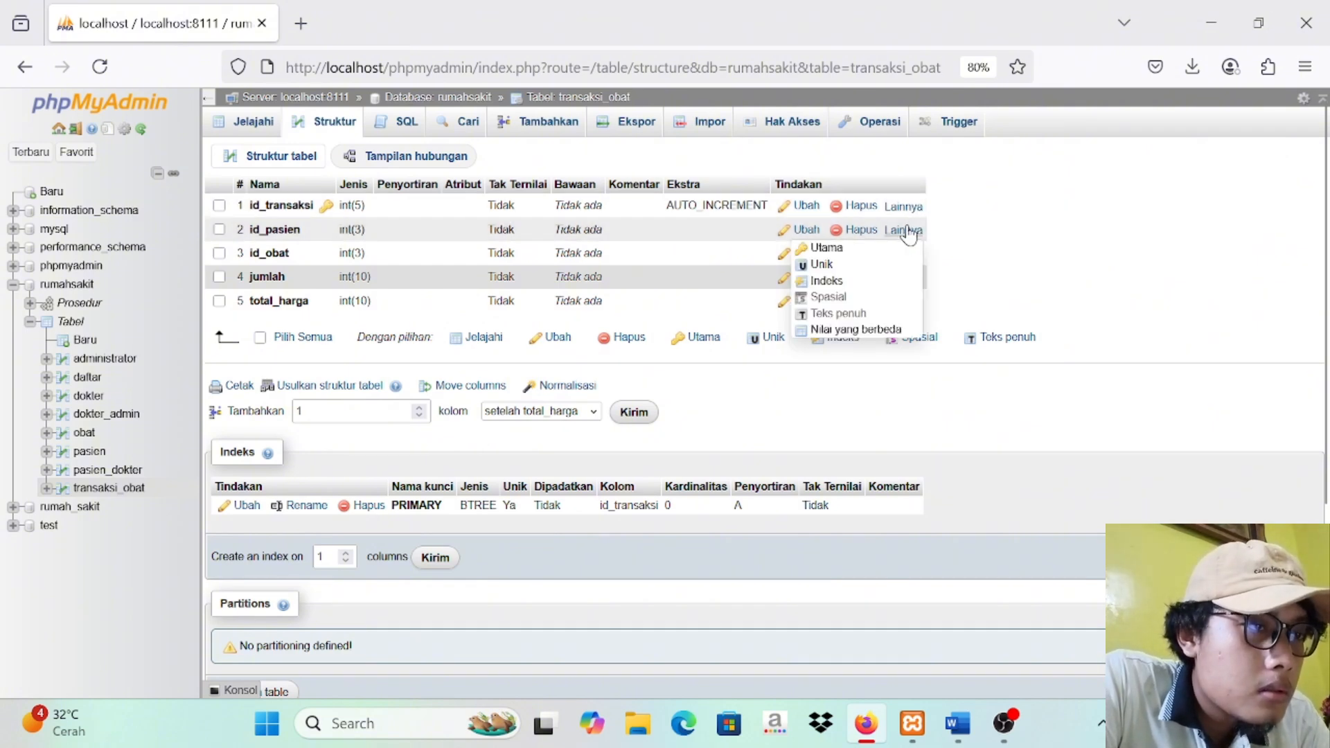
{"action": "left_click", "coordinate": [851, 282]}
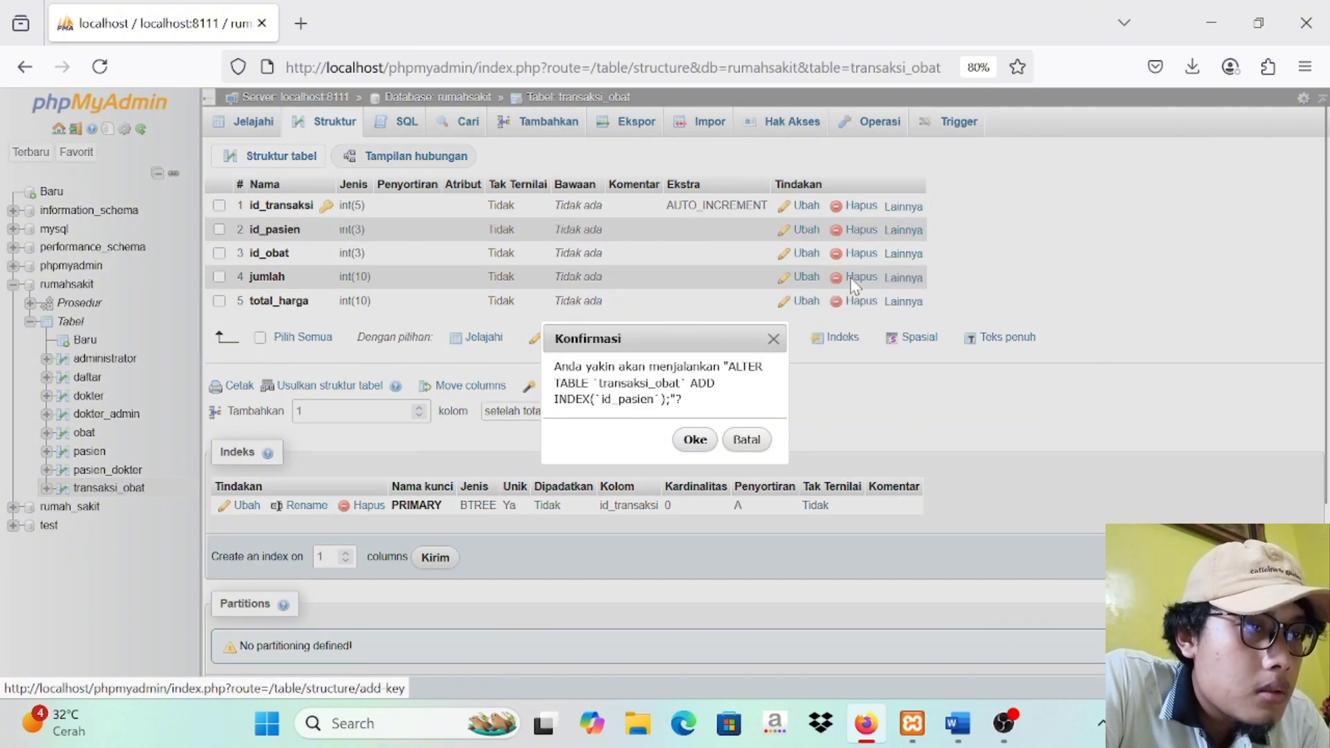
{"action": "left_click", "coordinate": [695, 440]}
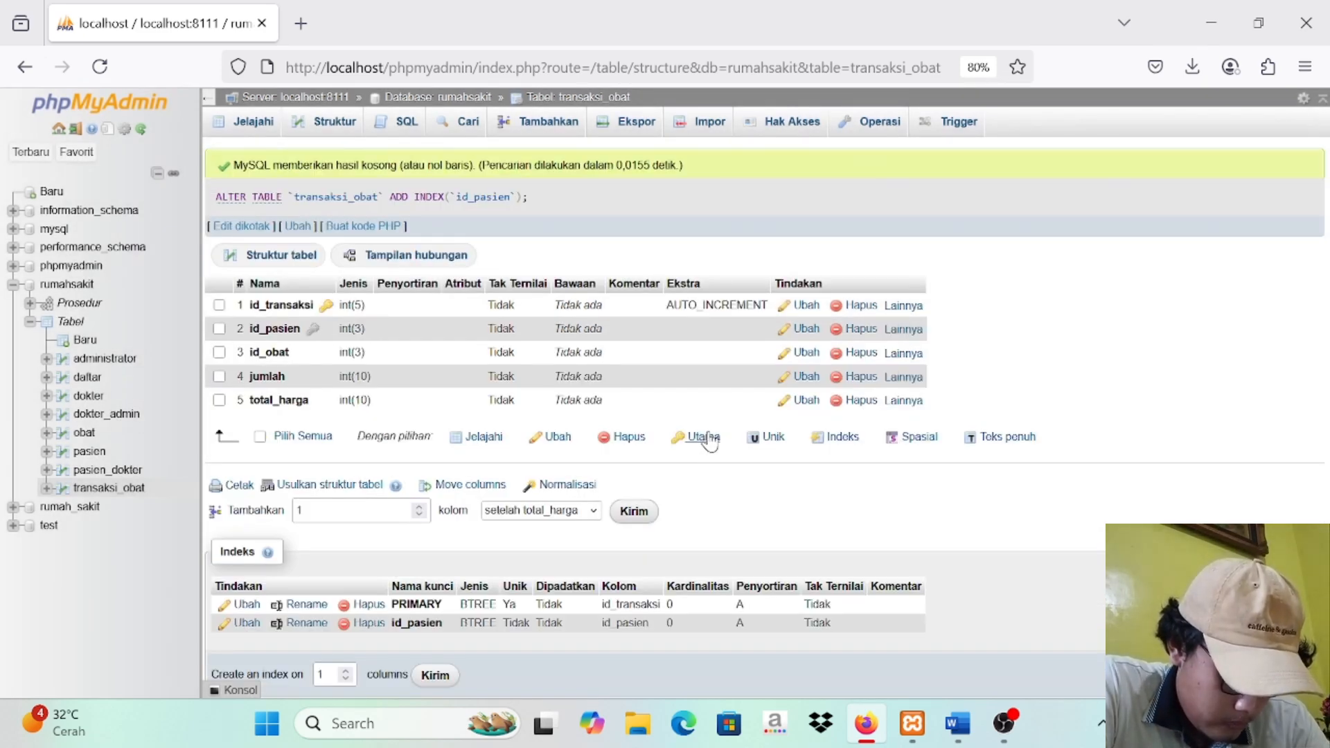
{"action": "left_click", "coordinate": [903, 353]}
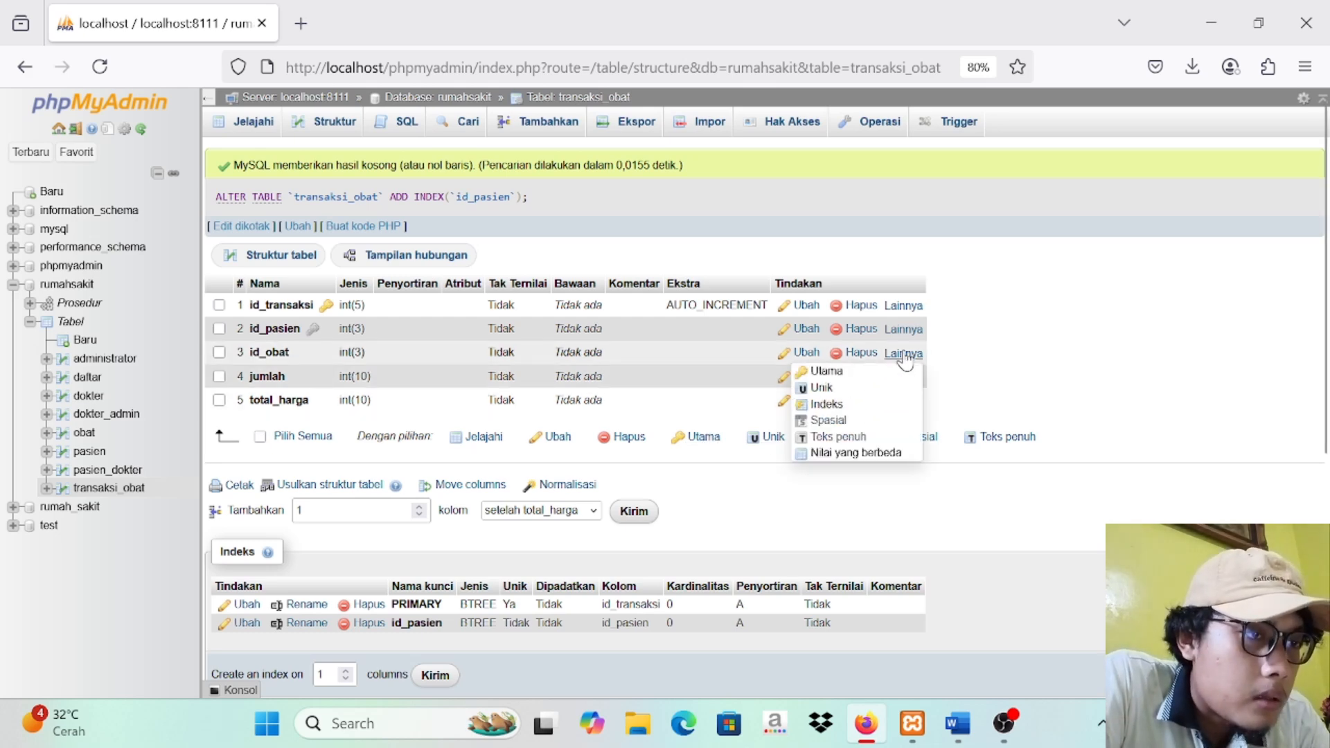
{"action": "left_click", "coordinate": [859, 406]}
{"action": "left_click", "coordinate": [695, 441]}
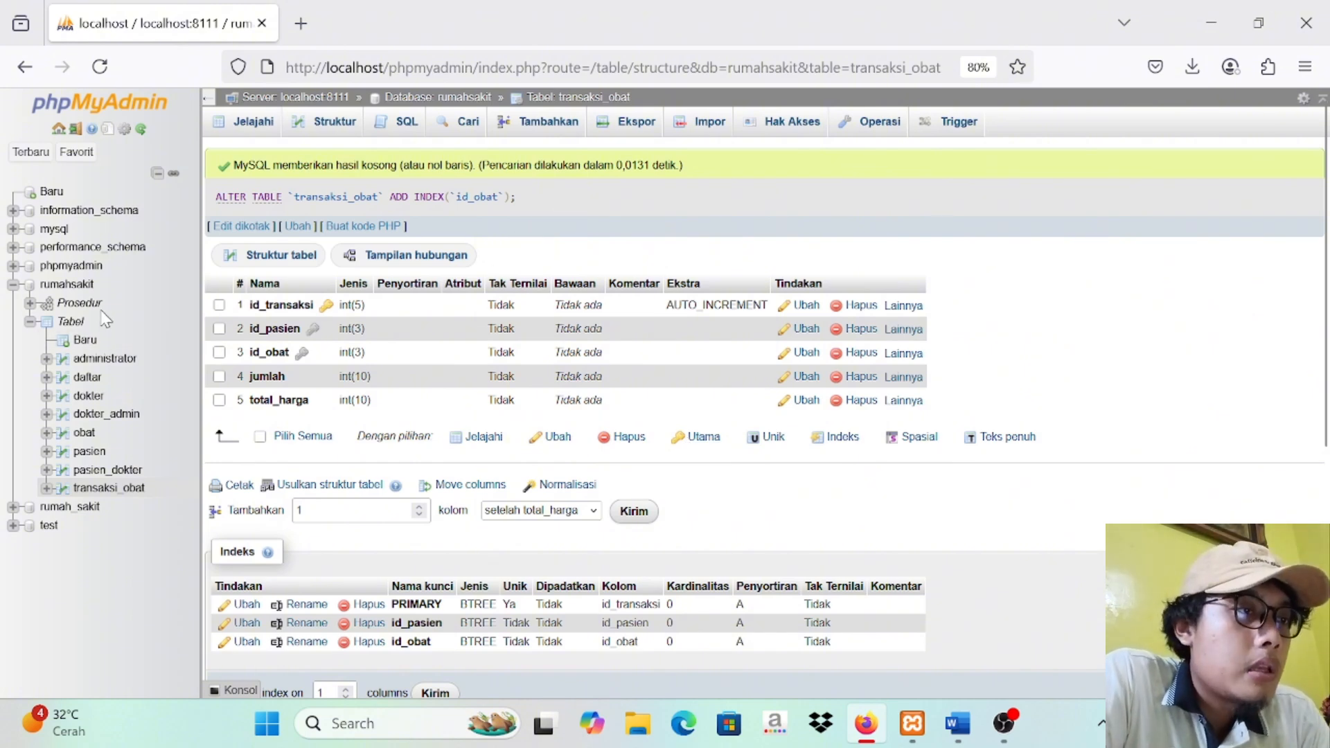
Step: Open the rumahsakit database's relationship diagram and arrange obat below pasien_dokter and transaksi_obat below pasien
{"action": "left_click", "coordinate": [83, 286]}
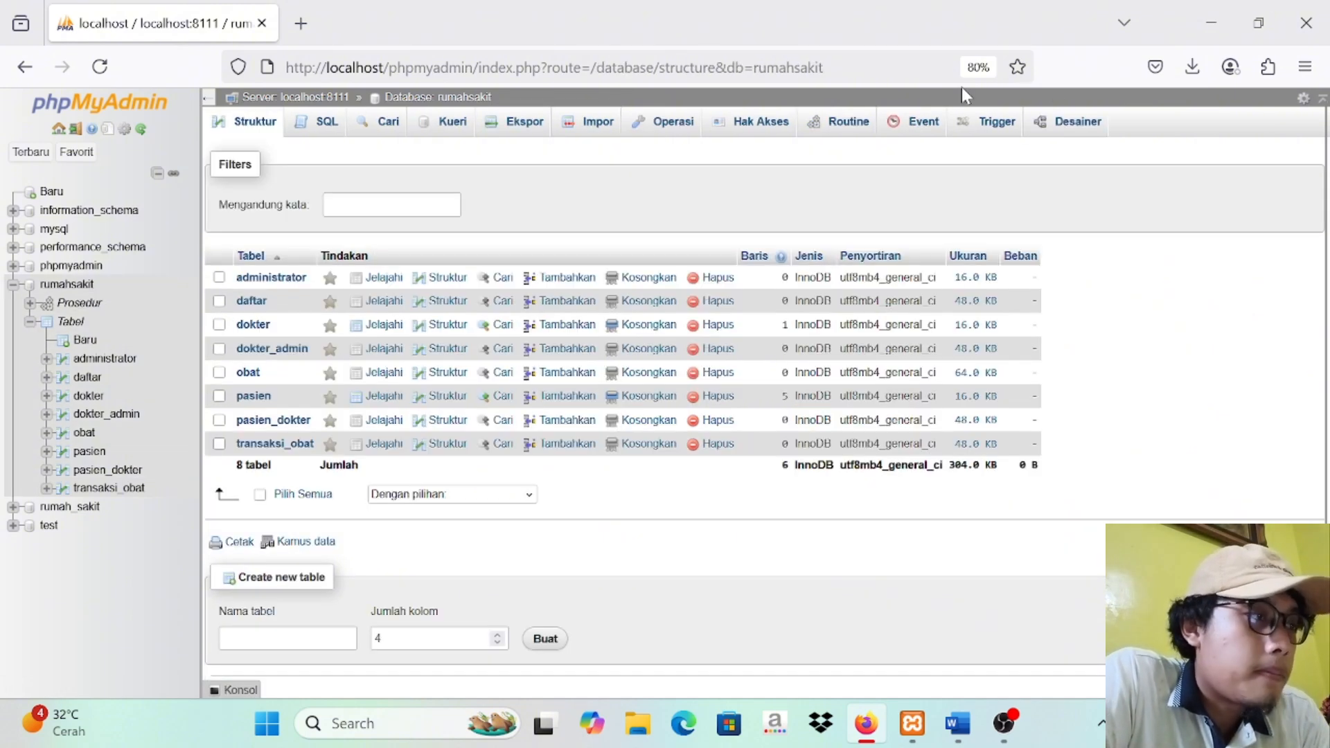
{"action": "left_click", "coordinate": [1064, 123]}
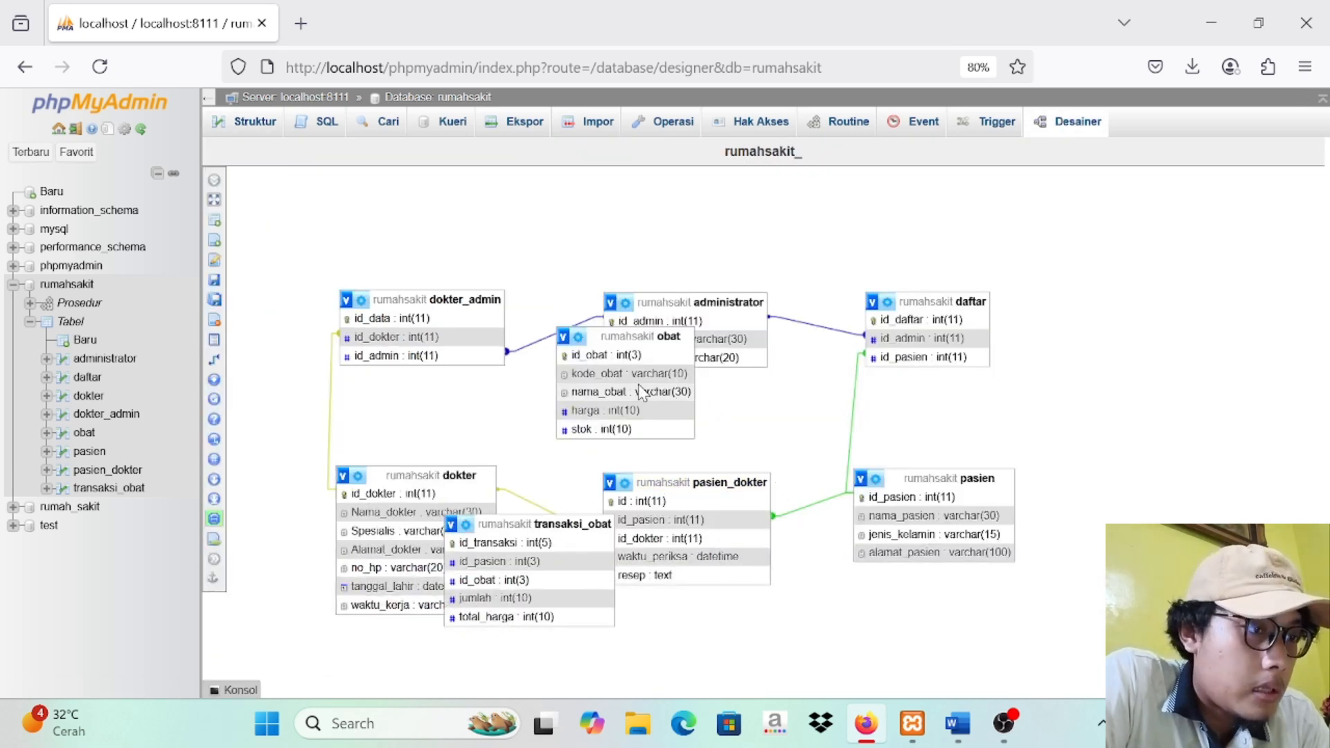
{"action": "left_click_drag", "start_coordinate": [592, 335], "coordinate": [907, 616]}
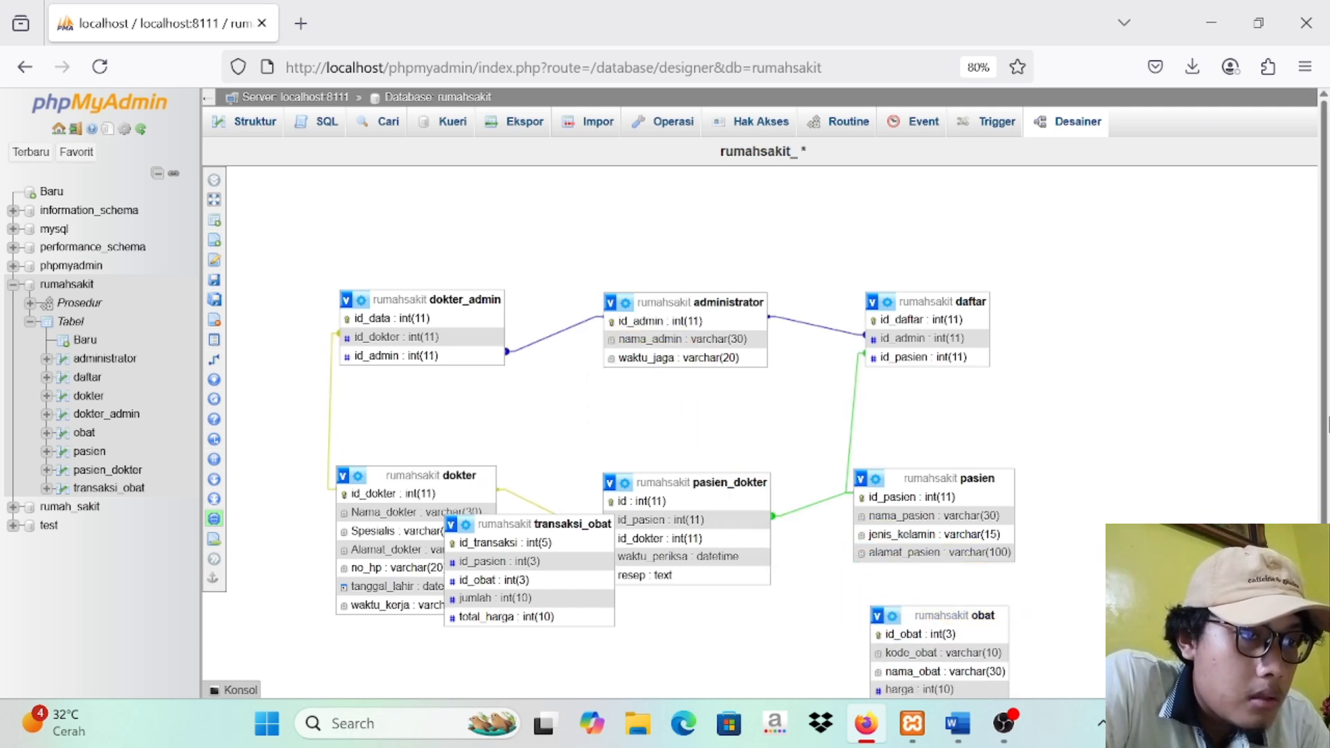
{"action": "left_click_drag", "start_coordinate": [1327, 431], "coordinate": [1327, 494]}
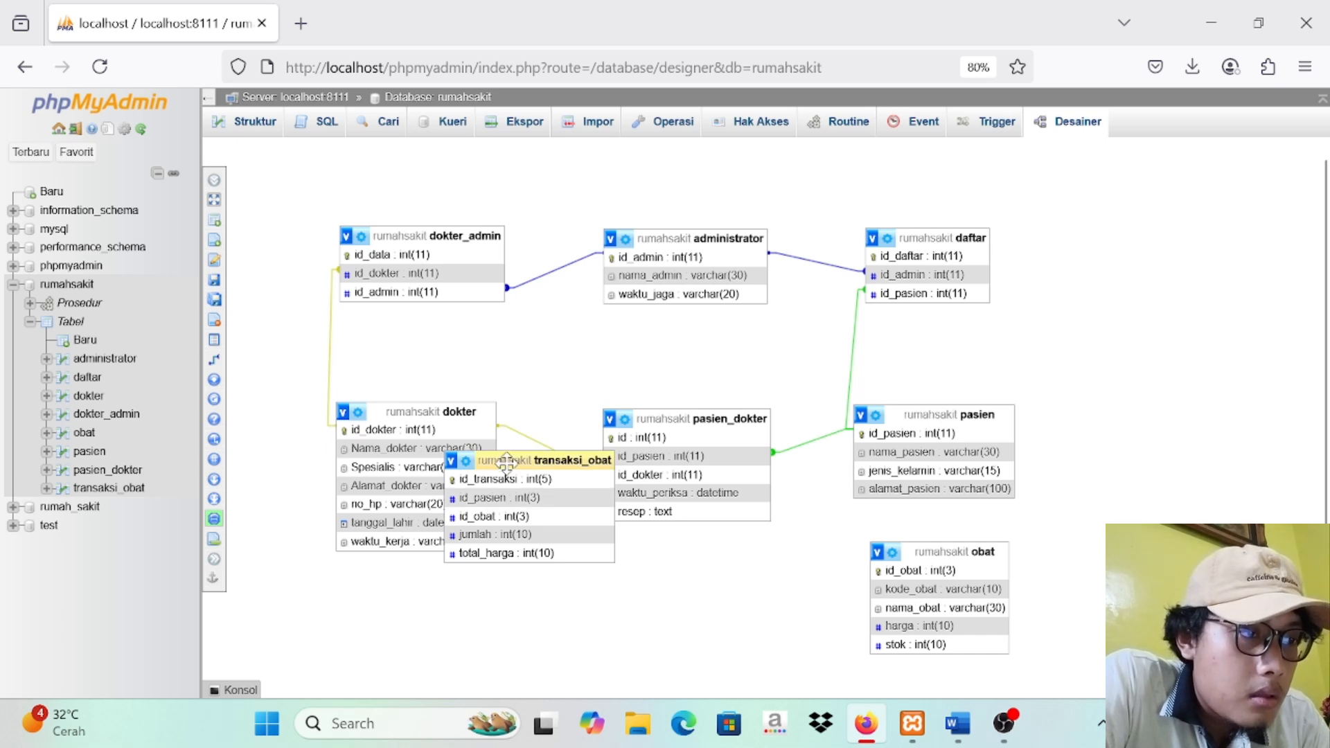
{"action": "scroll", "coordinate": [511, 469], "scroll_direction": "up", "scroll_amount": 1}
{"action": "left_click_drag", "start_coordinate": [504, 504], "coordinate": [658, 621]}
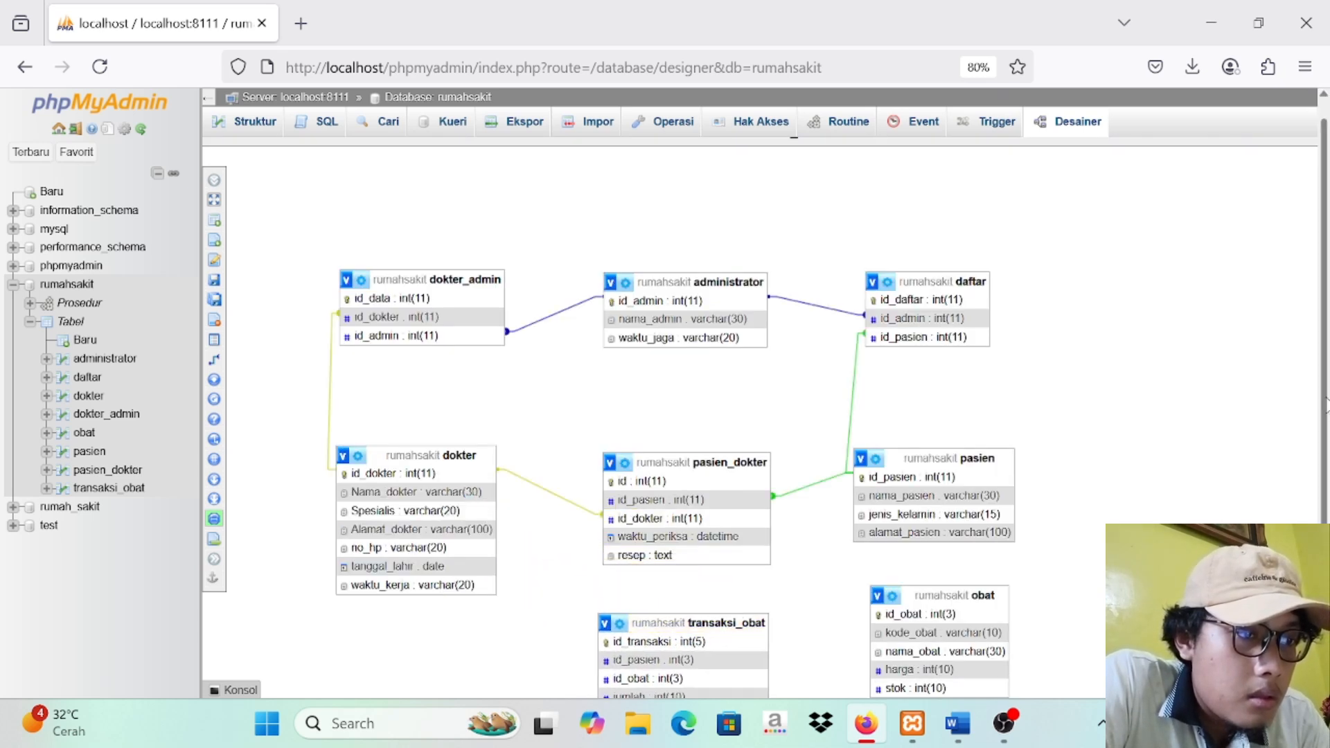
{"action": "right_click", "coordinate": [685, 253]}
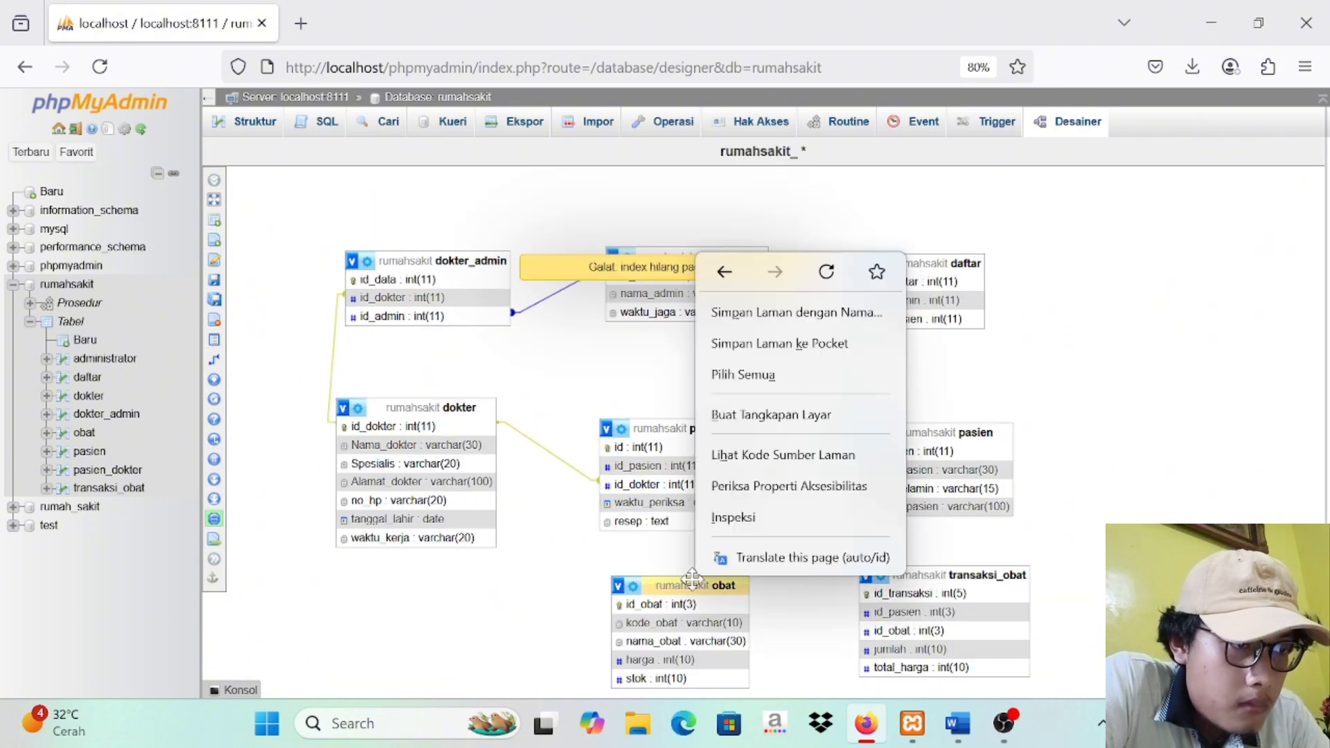
{"action": "left_click", "coordinate": [1116, 516]}
{"action": "scroll", "coordinate": [1143, 415], "scroll_direction": "down", "scroll_amount": 1}
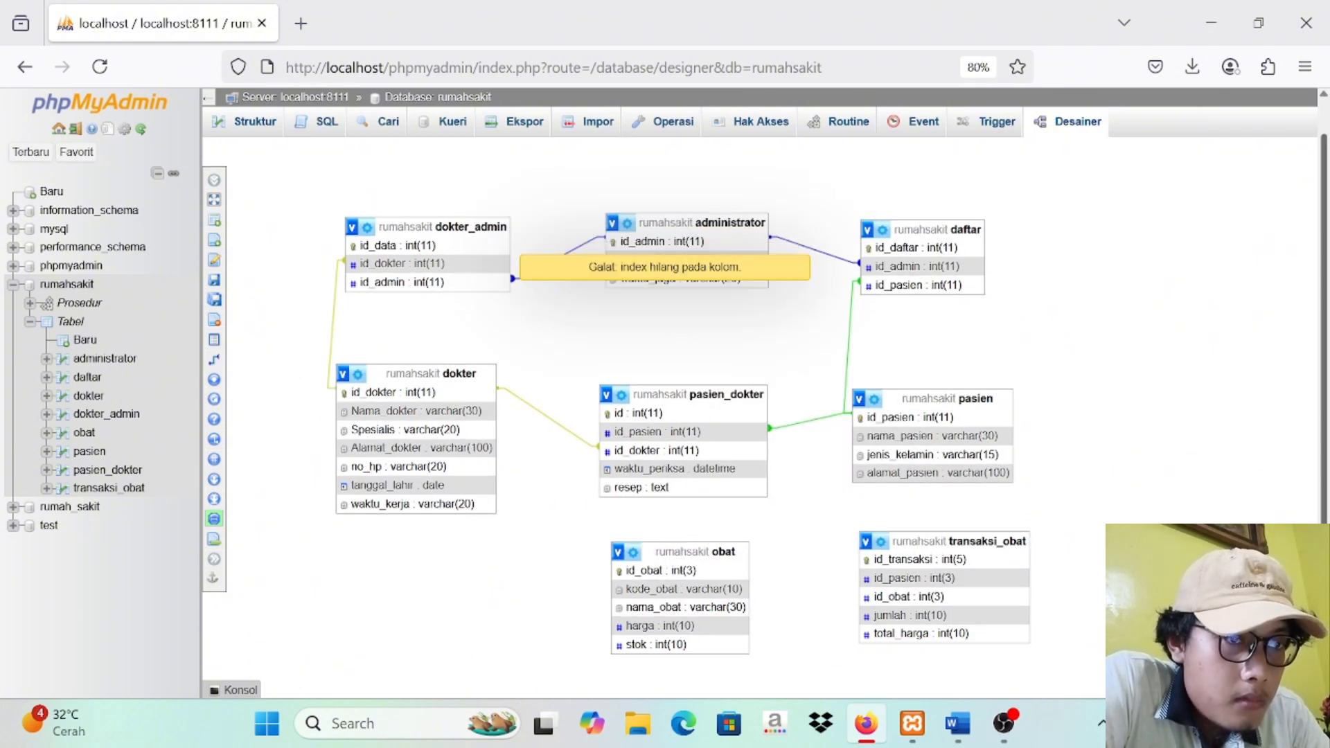
Step: Create a foreign key from pasien's id_pasien to transaksi_obat's id_pasien, with CASCADE on delete and on update
{"action": "mouse_move", "coordinate": [235, 405]}
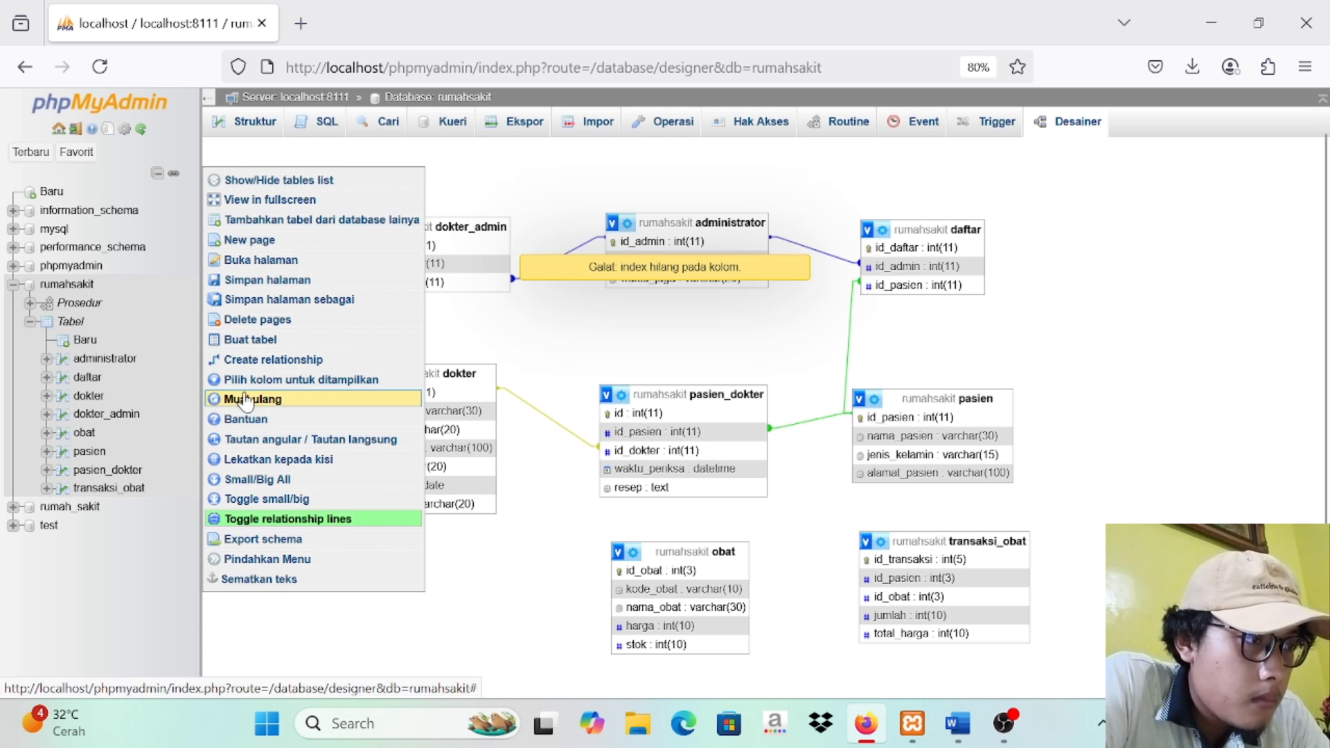
{"action": "left_click", "coordinate": [263, 362]}
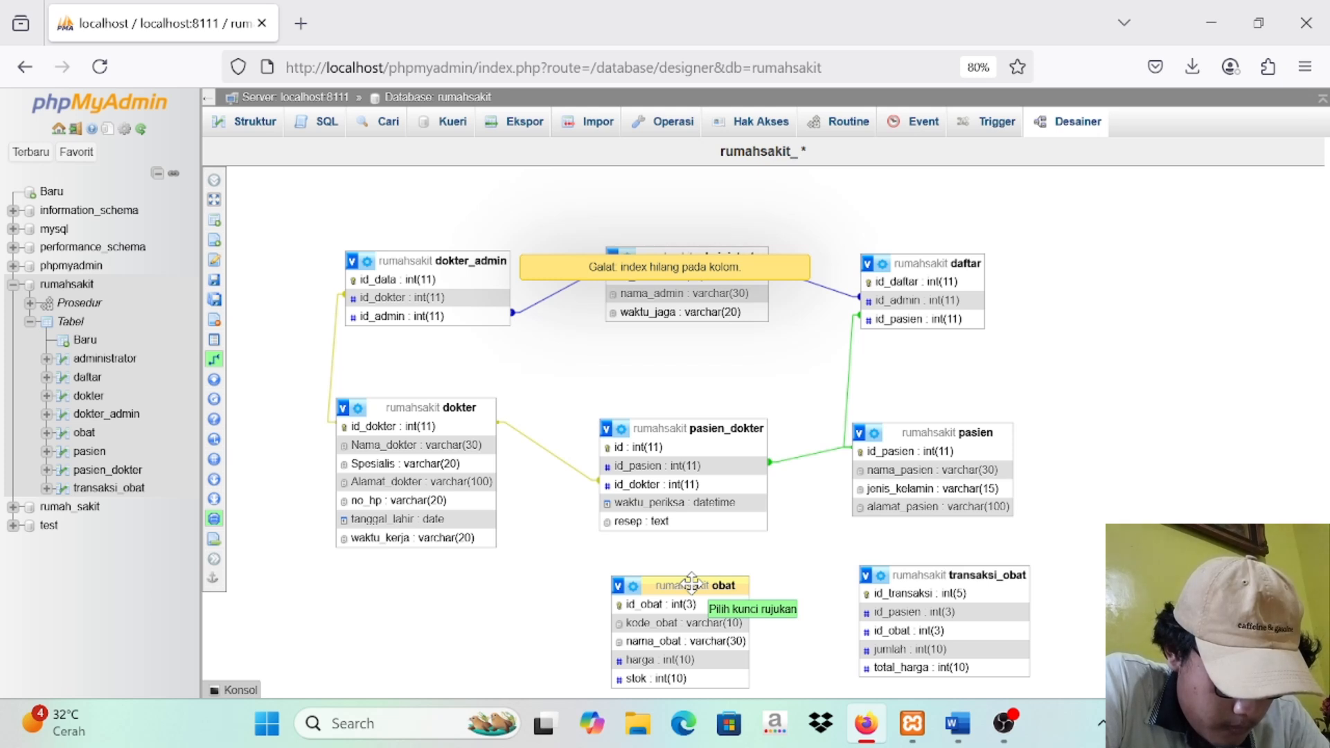
{"action": "left_click", "coordinate": [931, 461]}
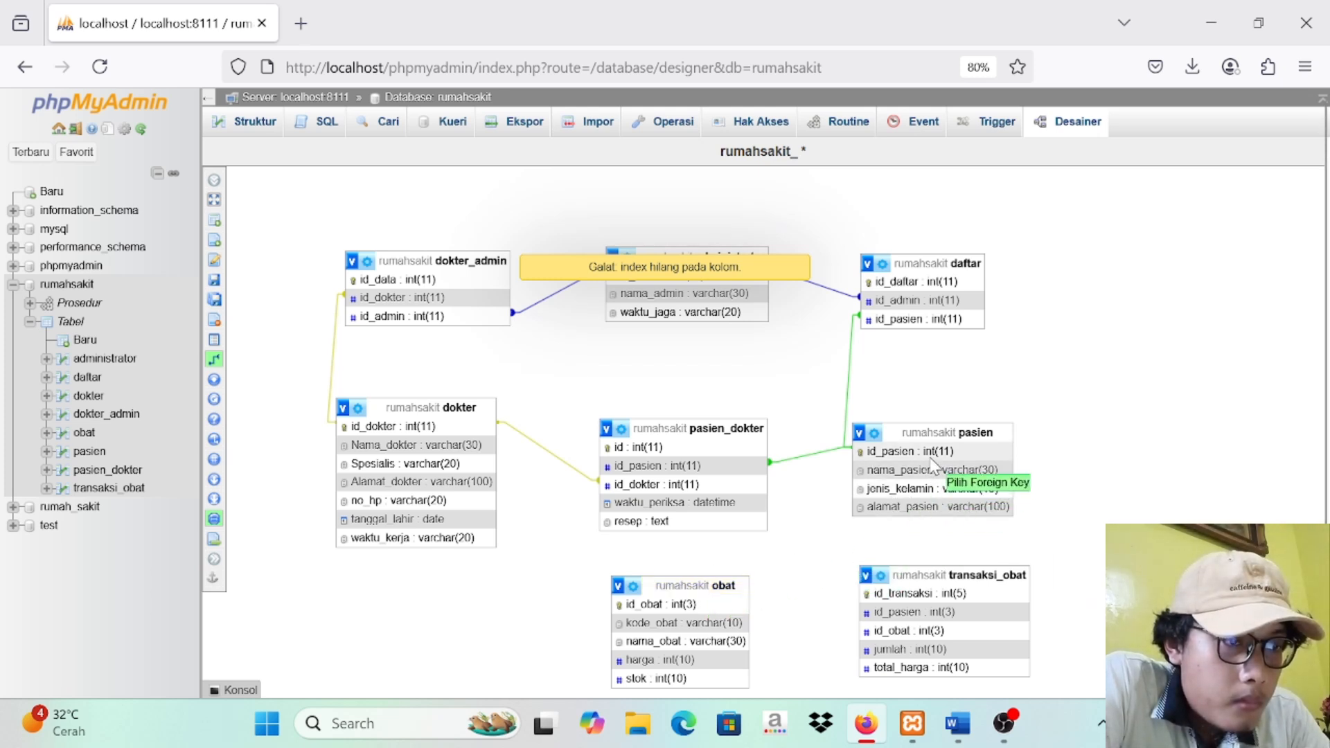
{"action": "left_click", "coordinate": [961, 613]}
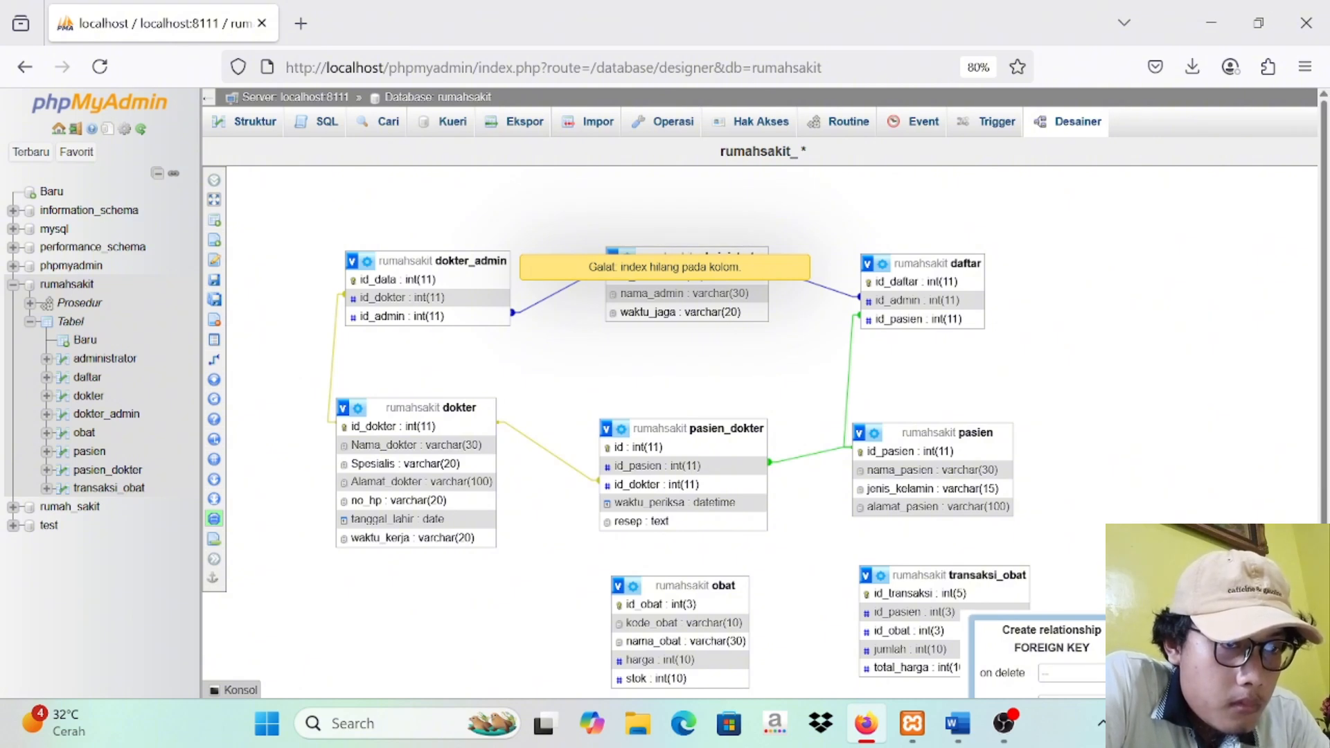
{"action": "scroll", "coordinate": [762, 416], "scroll_direction": "down", "scroll_amount": 2}
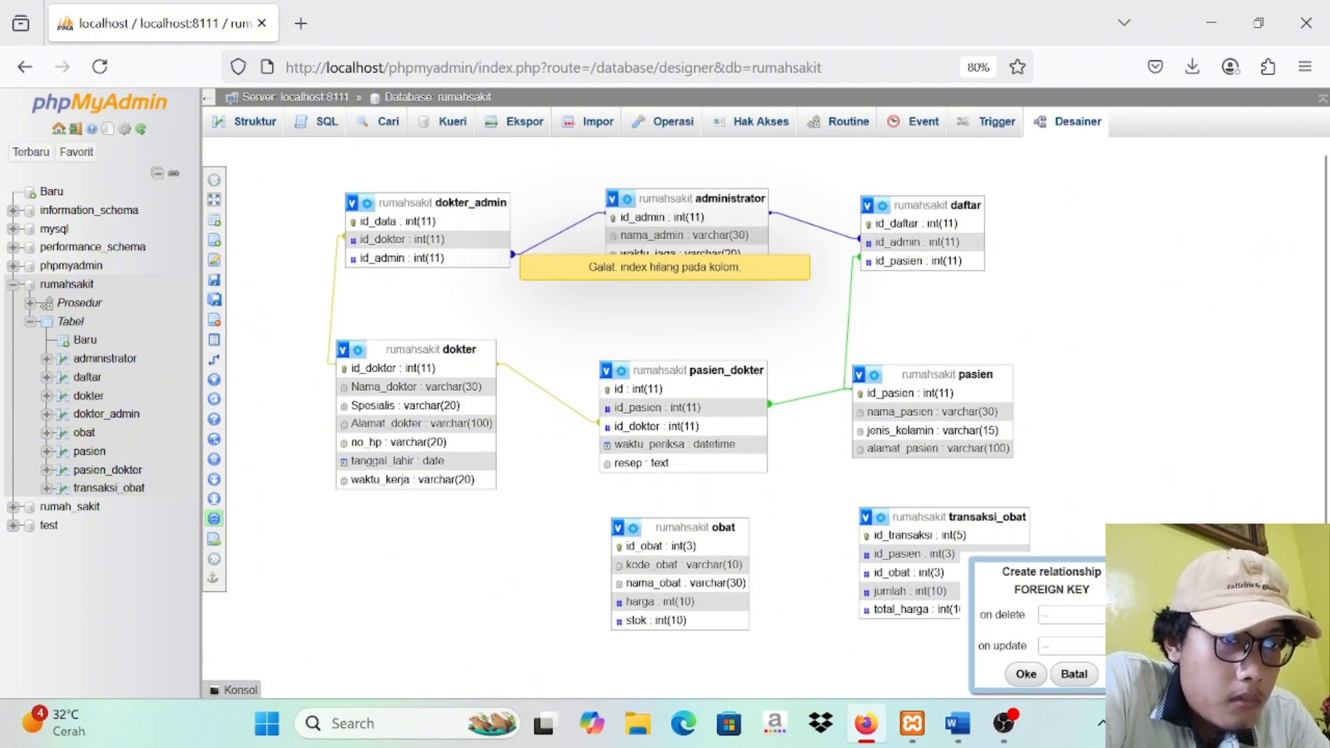
{"action": "left_click", "coordinate": [1072, 614]}
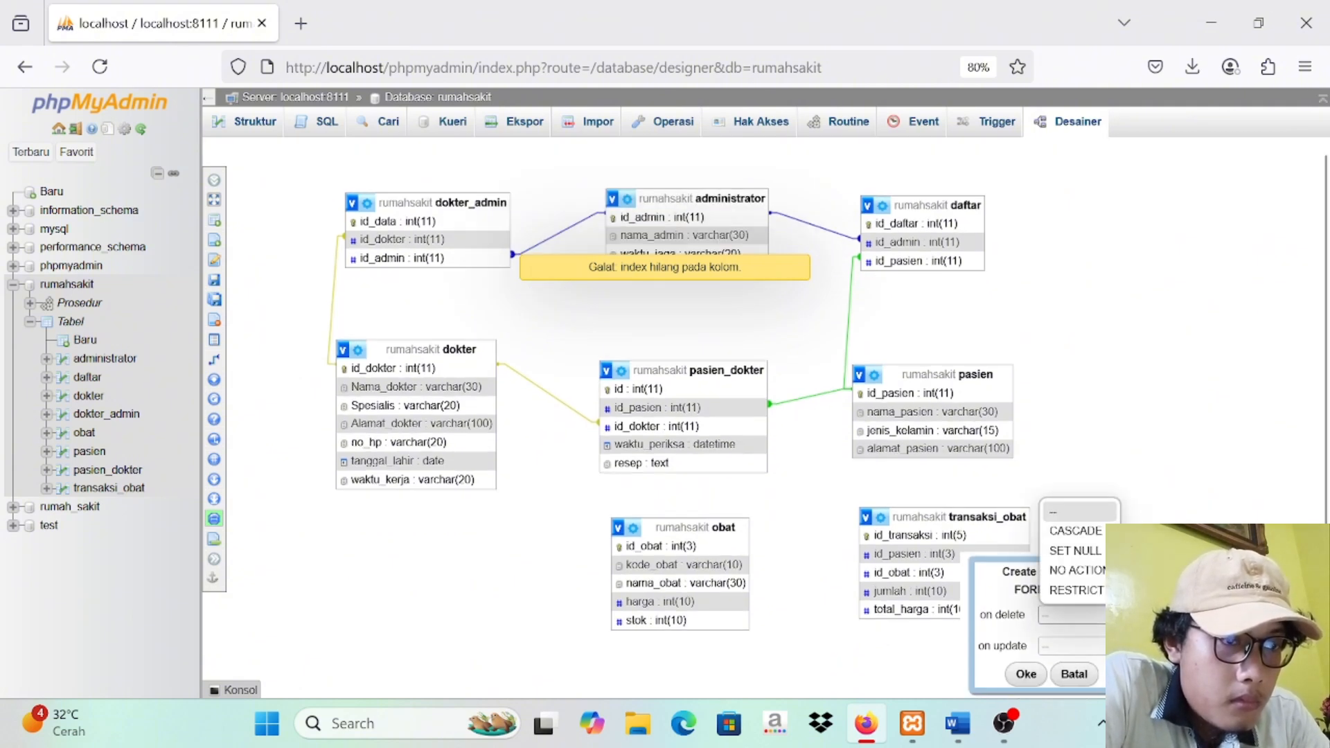
{"action": "left_click", "coordinate": [1087, 530]}
{"action": "left_click", "coordinate": [1073, 645]}
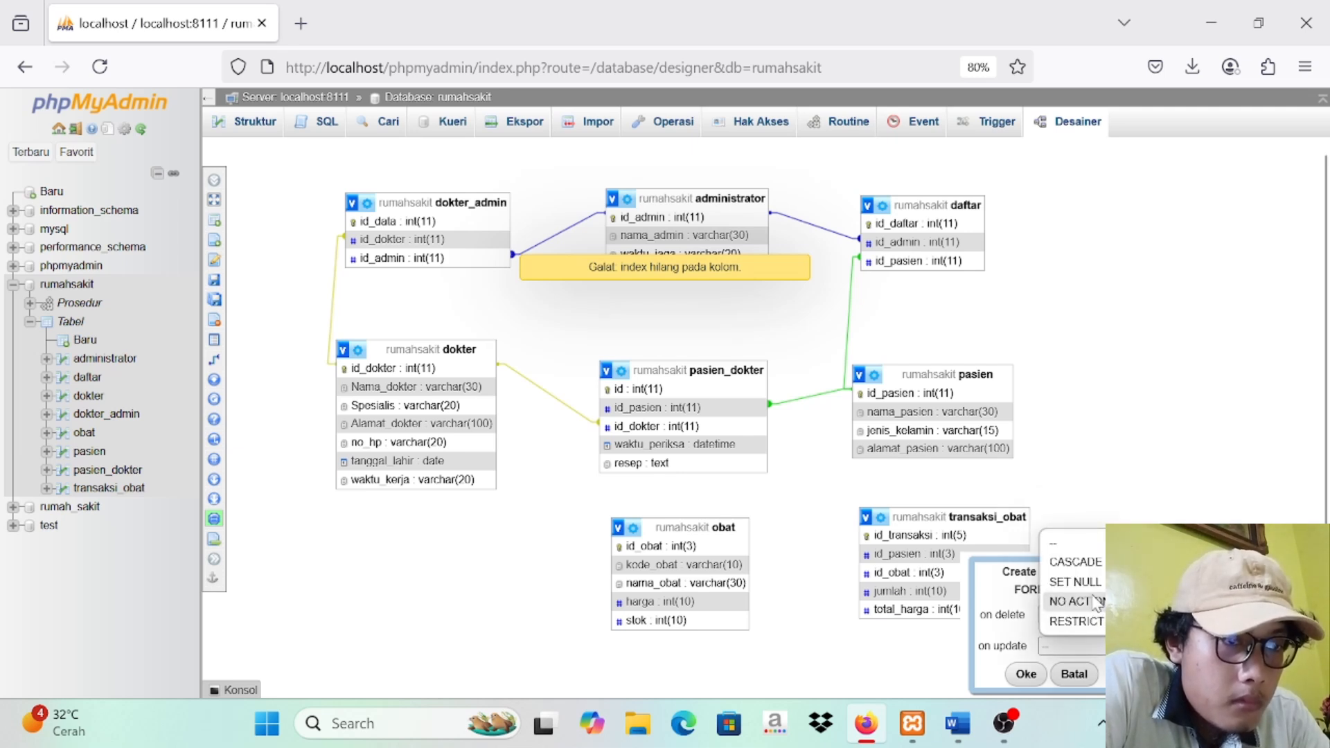
{"action": "left_click", "coordinate": [1088, 569]}
{"action": "left_click", "coordinate": [1025, 674]}
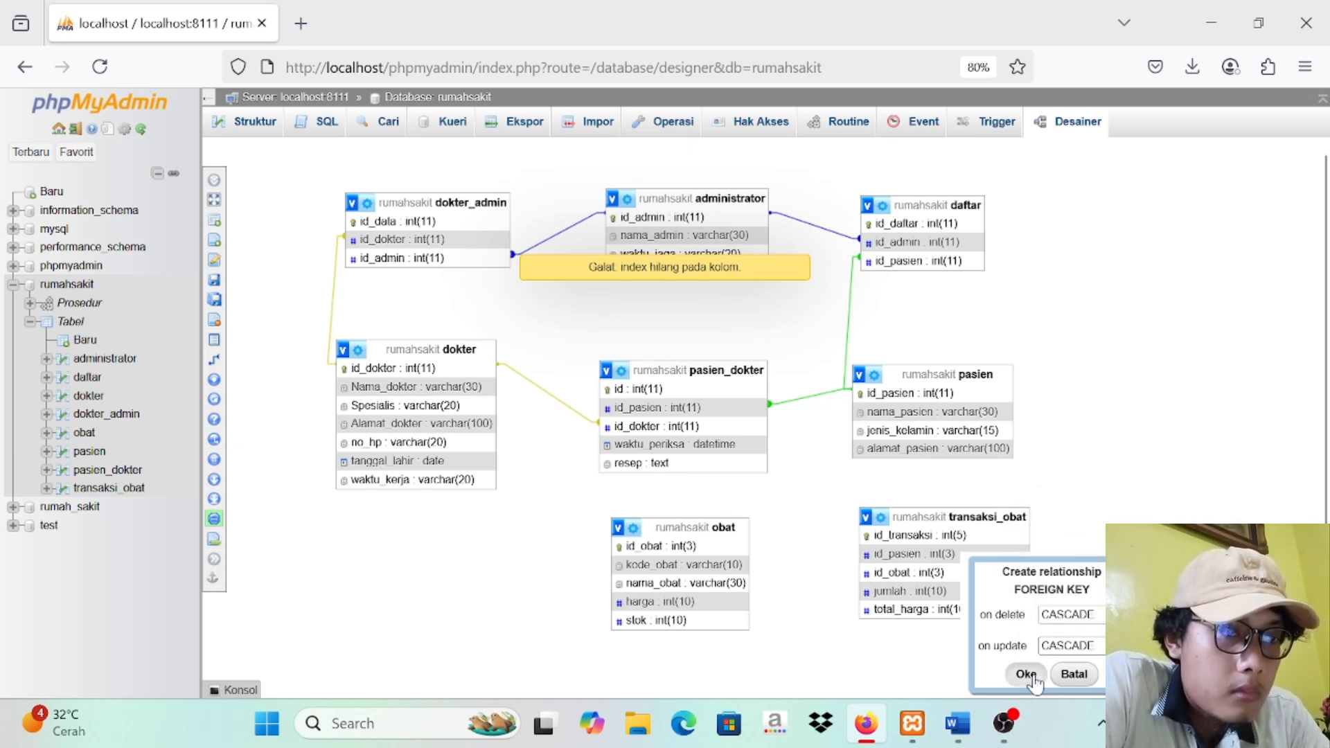
Step: Realign the obat table under pasien_dokter and the transaksi_obat table under pasien in the diagram
{"action": "left_click_drag", "start_coordinate": [700, 624], "coordinate": [696, 621]}
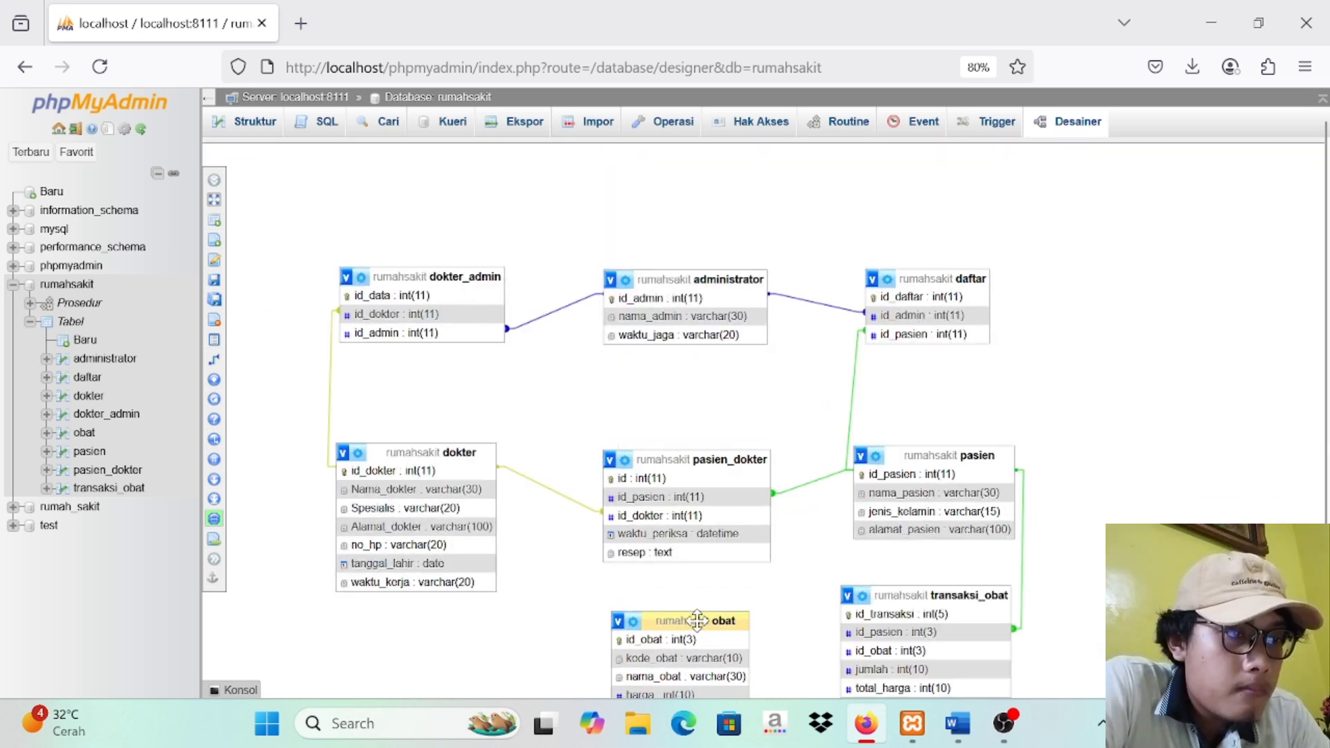
{"action": "left_click_drag", "start_coordinate": [1324, 518], "coordinate": [1324, 568]}
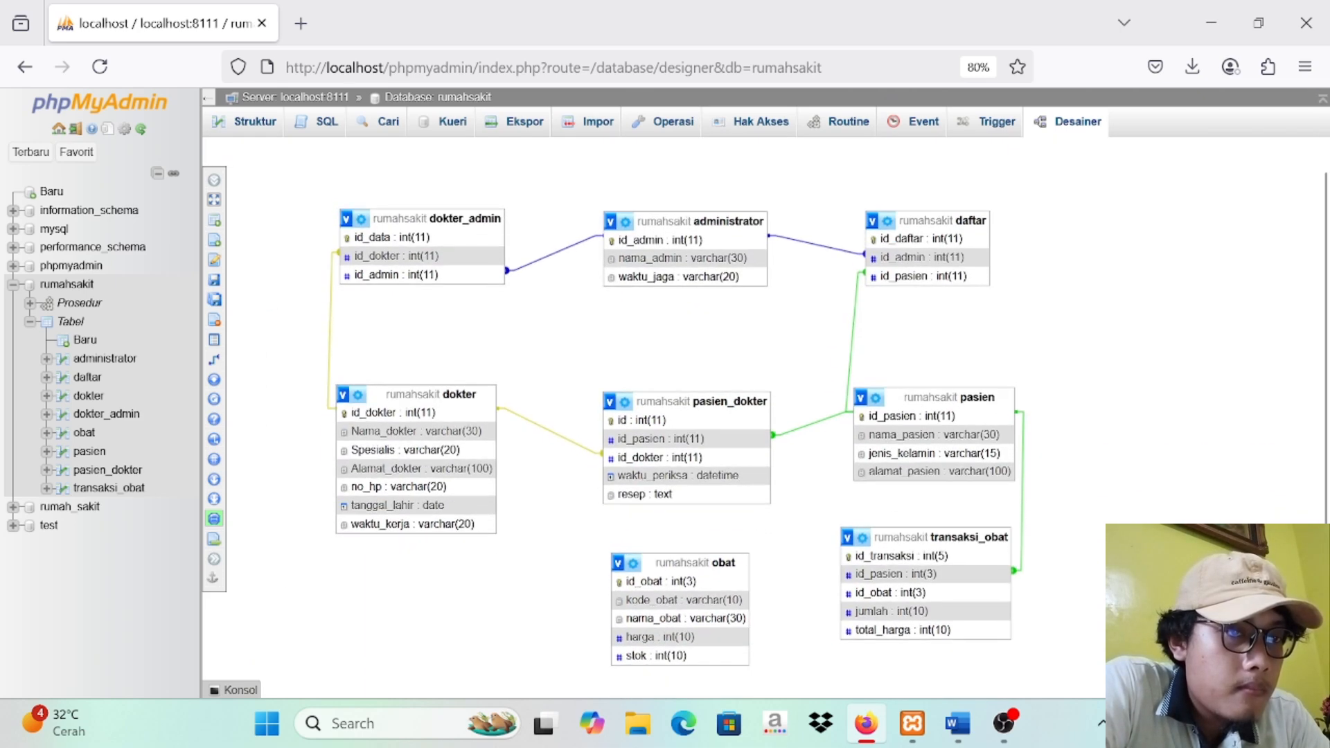
{"action": "left_click_drag", "start_coordinate": [977, 534], "coordinate": [981, 579]}
{"action": "right_click", "coordinate": [980, 580]}
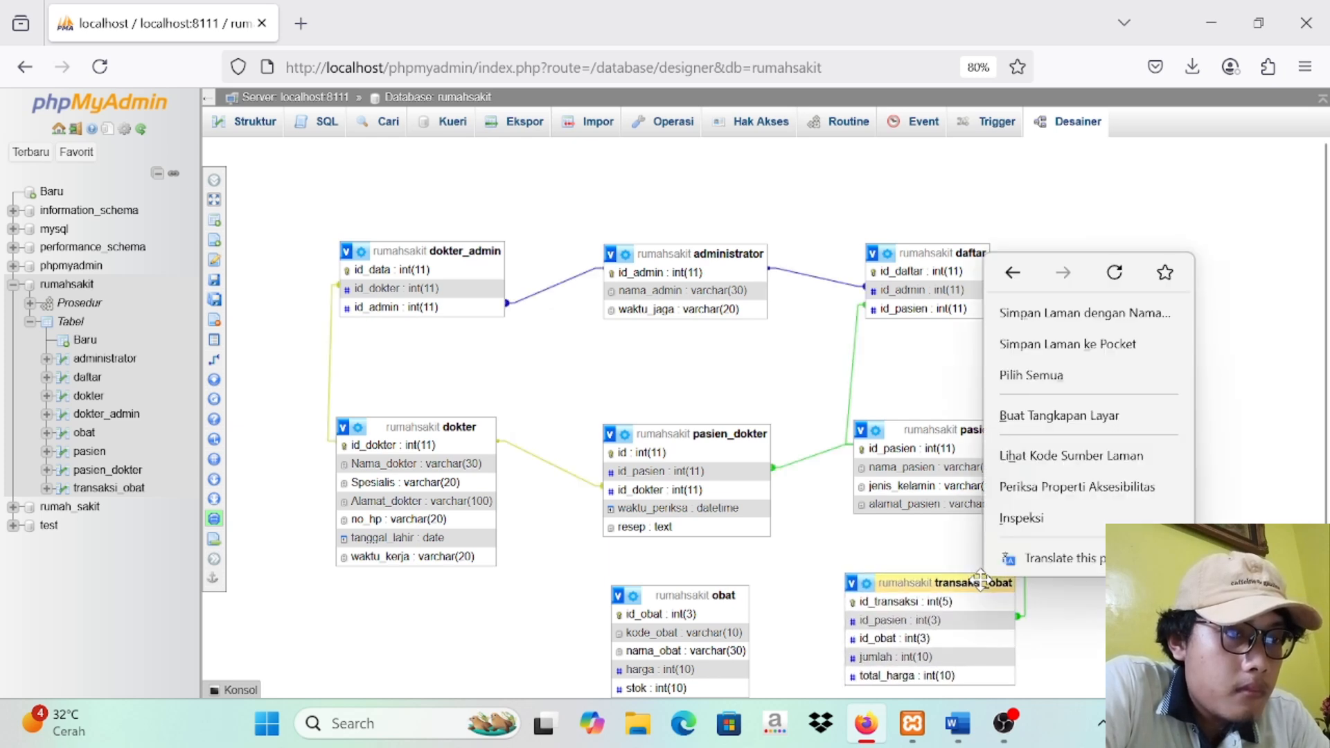
{"action": "left_click", "coordinate": [946, 579]}
{"action": "scroll", "coordinate": [1323, 416], "scroll_direction": "down", "scroll_amount": 1}
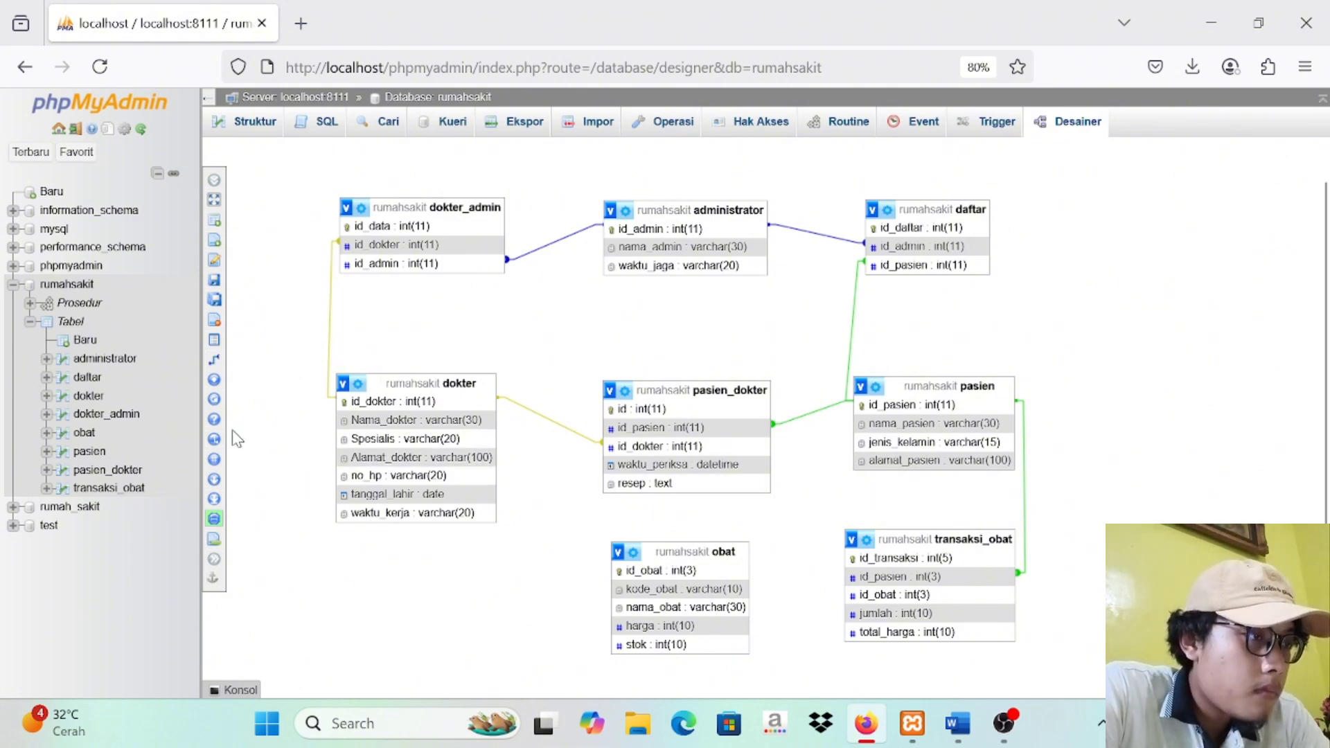
Step: Create a foreign key from obat's id_obat to transaksi_obat's id_obat, with CASCADE on delete and on update
{"action": "mouse_move", "coordinate": [229, 433]}
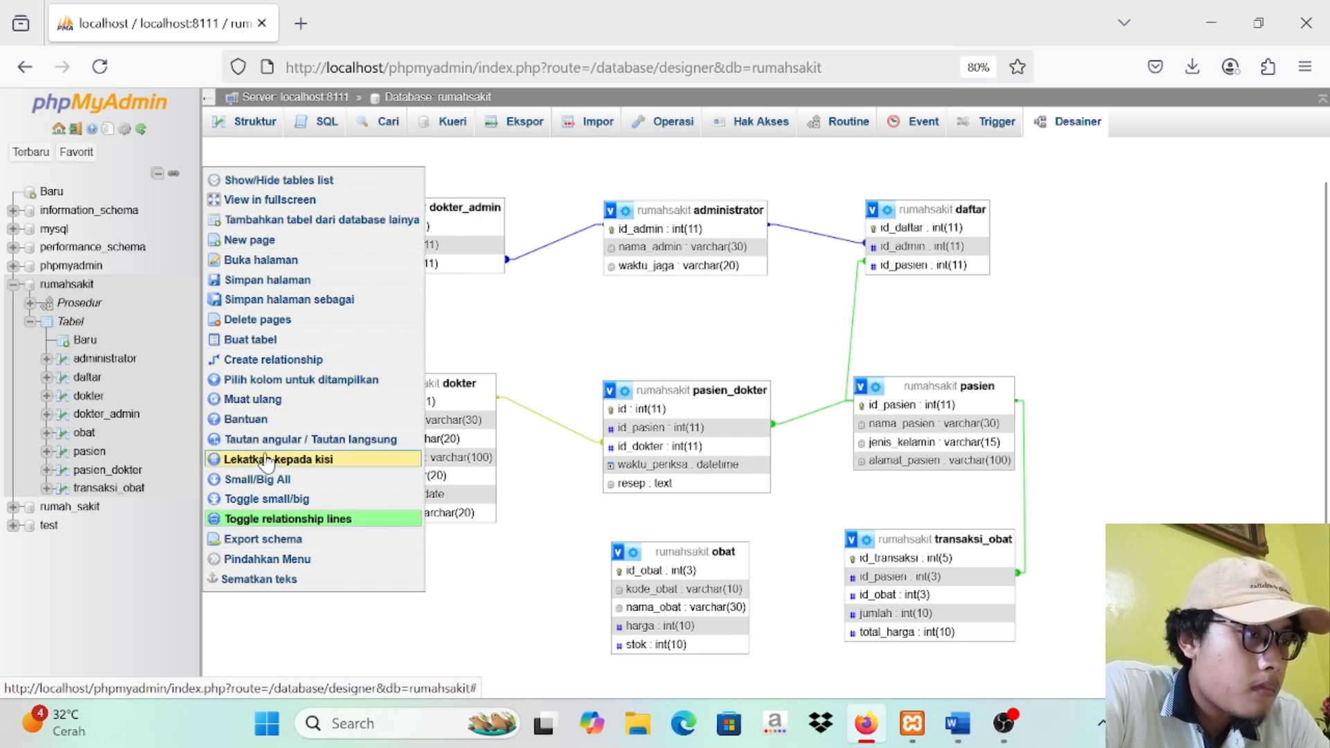
{"action": "scroll", "coordinate": [284, 367], "scroll_direction": "up", "scroll_amount": 1}
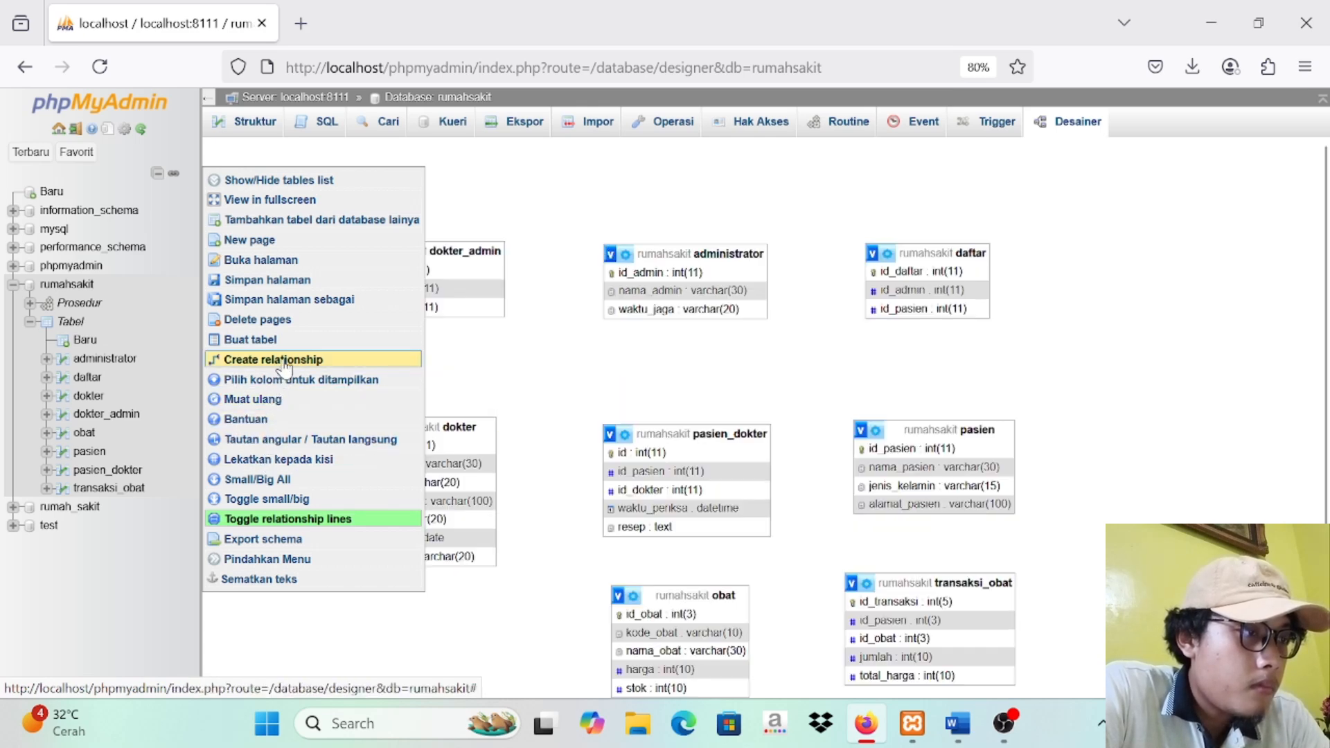
{"action": "left_click", "coordinate": [315, 360]}
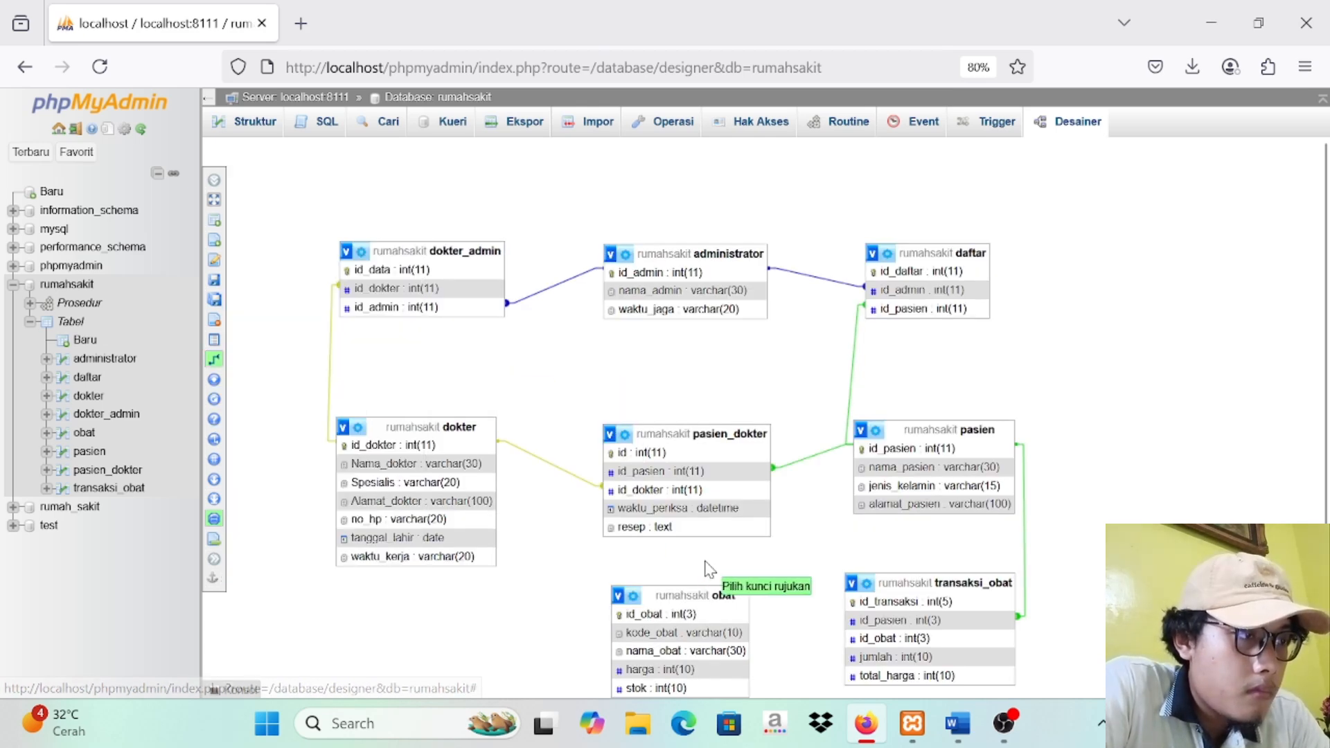
{"action": "left_click", "coordinate": [685, 614]}
{"action": "left_click", "coordinate": [879, 638]}
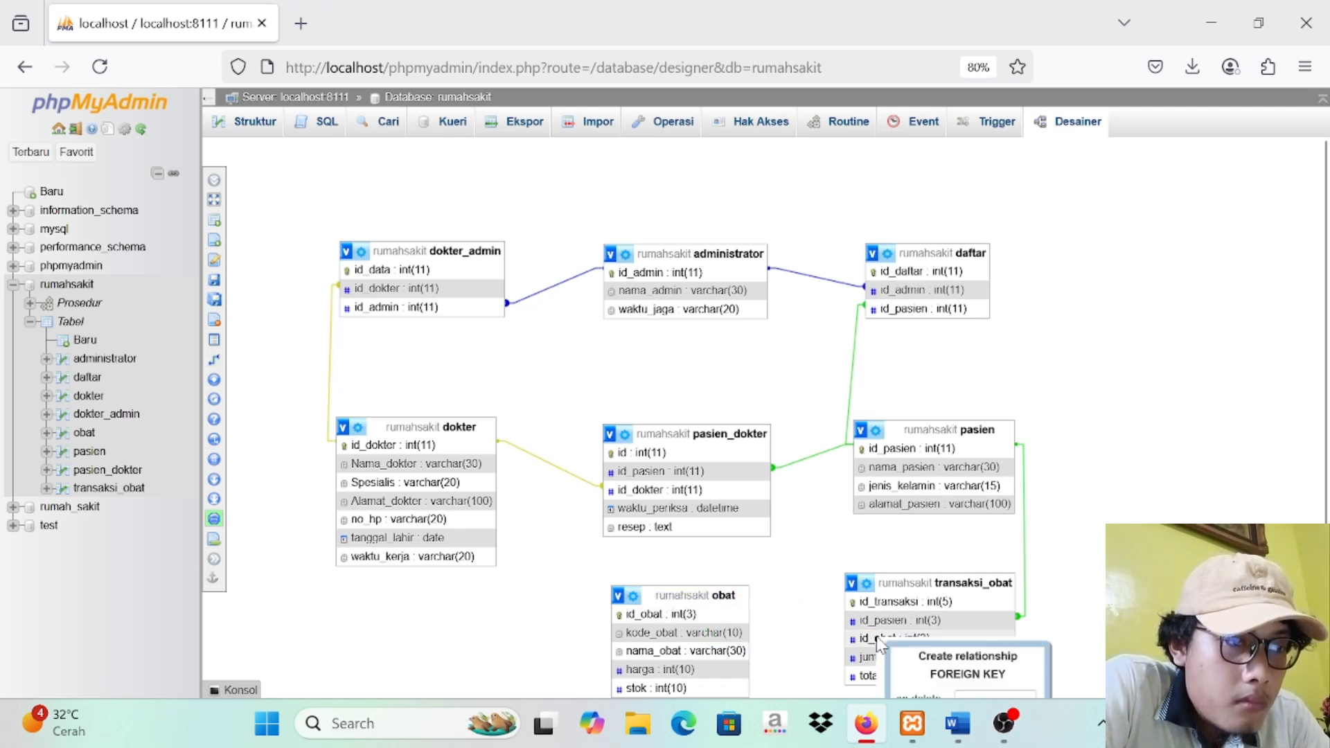
{"action": "right_click", "coordinate": [1096, 642]}
{"action": "key", "text": "Escape"}
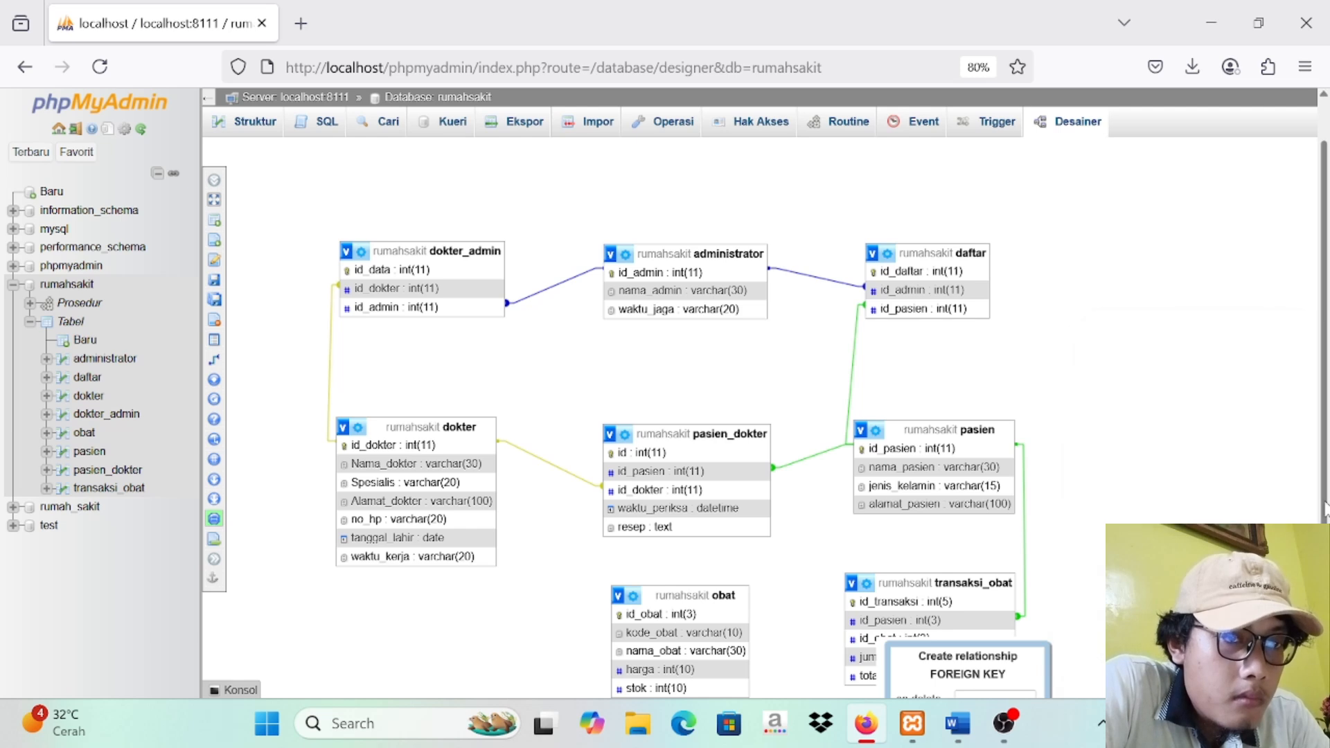
{"action": "scroll", "coordinate": [1081, 645], "scroll_direction": "down", "scroll_amount": 3}
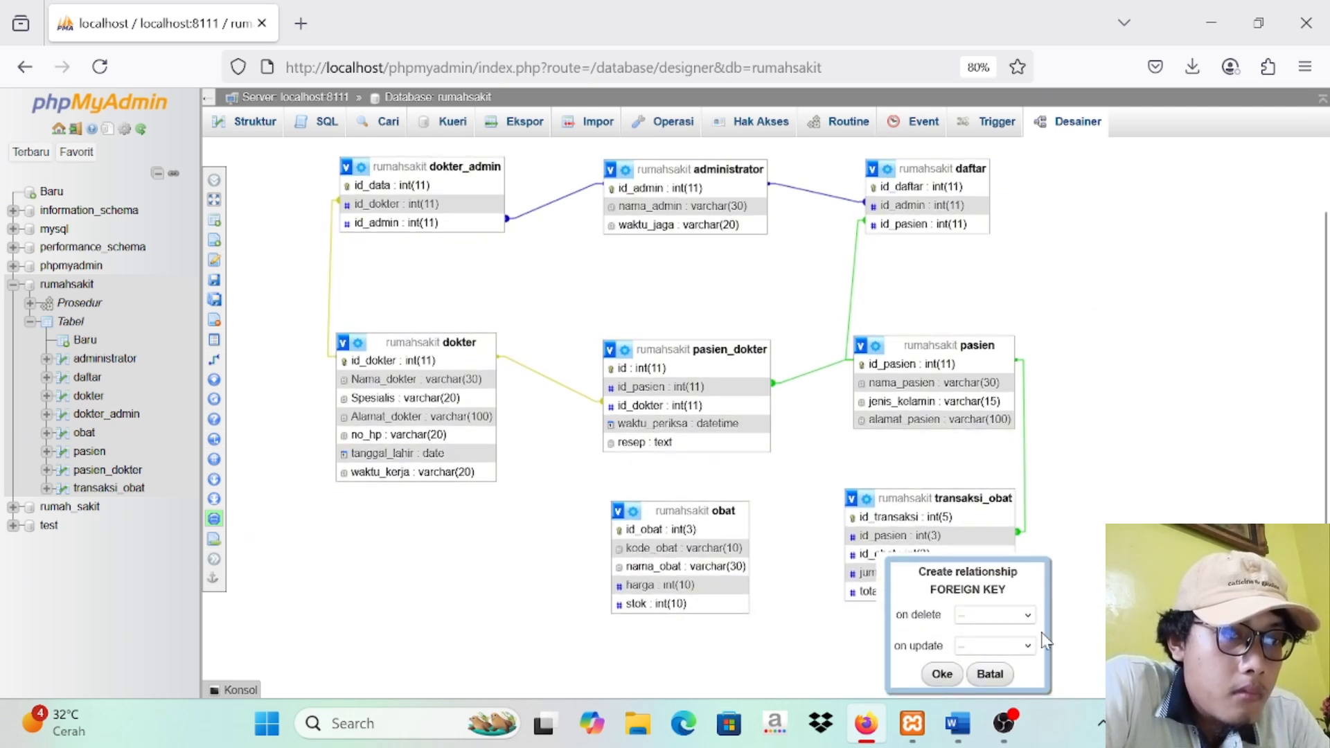
{"action": "left_click", "coordinate": [1025, 616]}
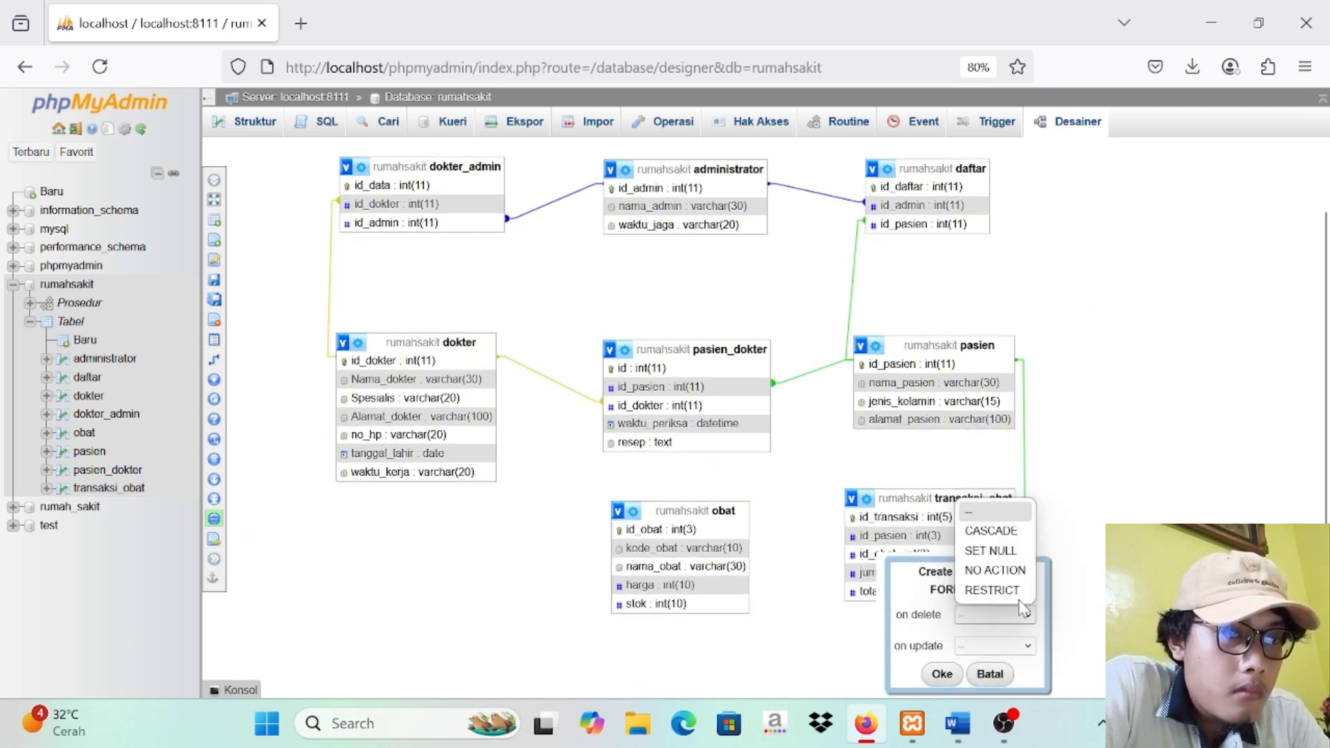
{"action": "left_click", "coordinate": [994, 537]}
{"action": "left_click", "coordinate": [1031, 651]}
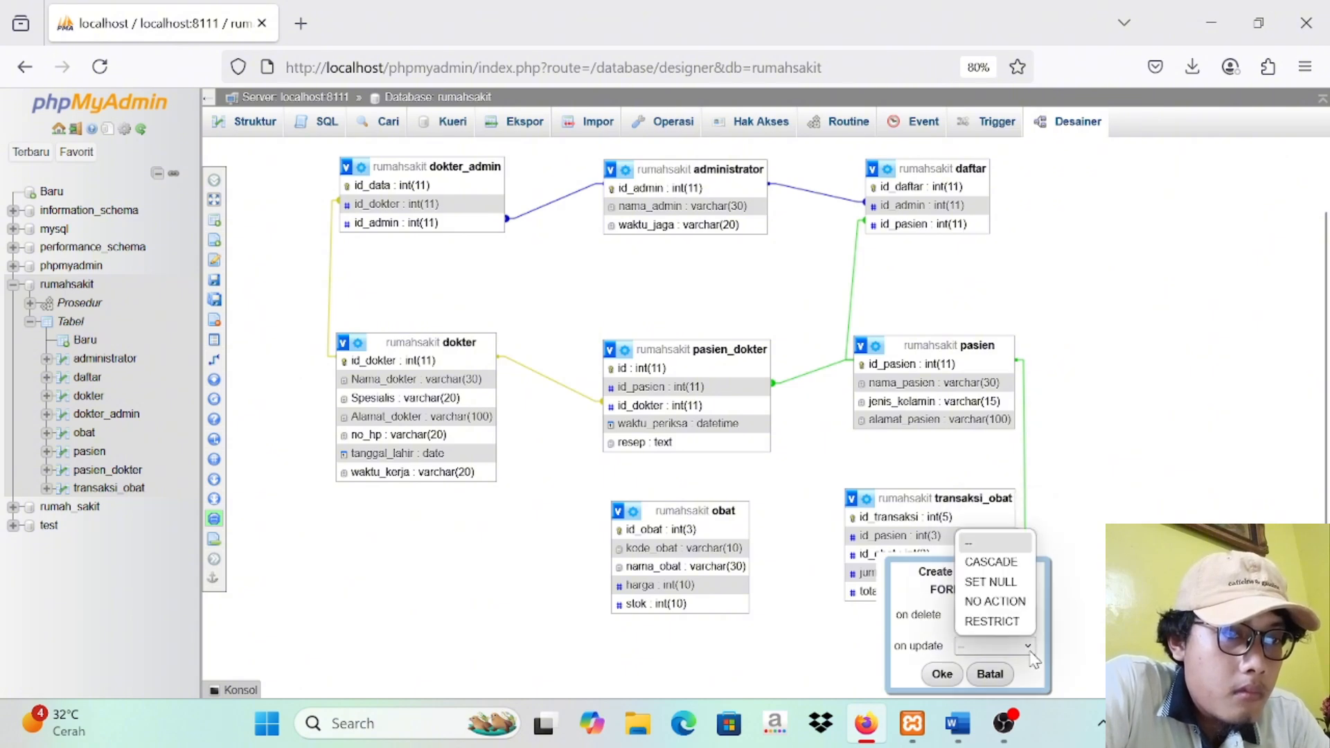
{"action": "left_click", "coordinate": [997, 562]}
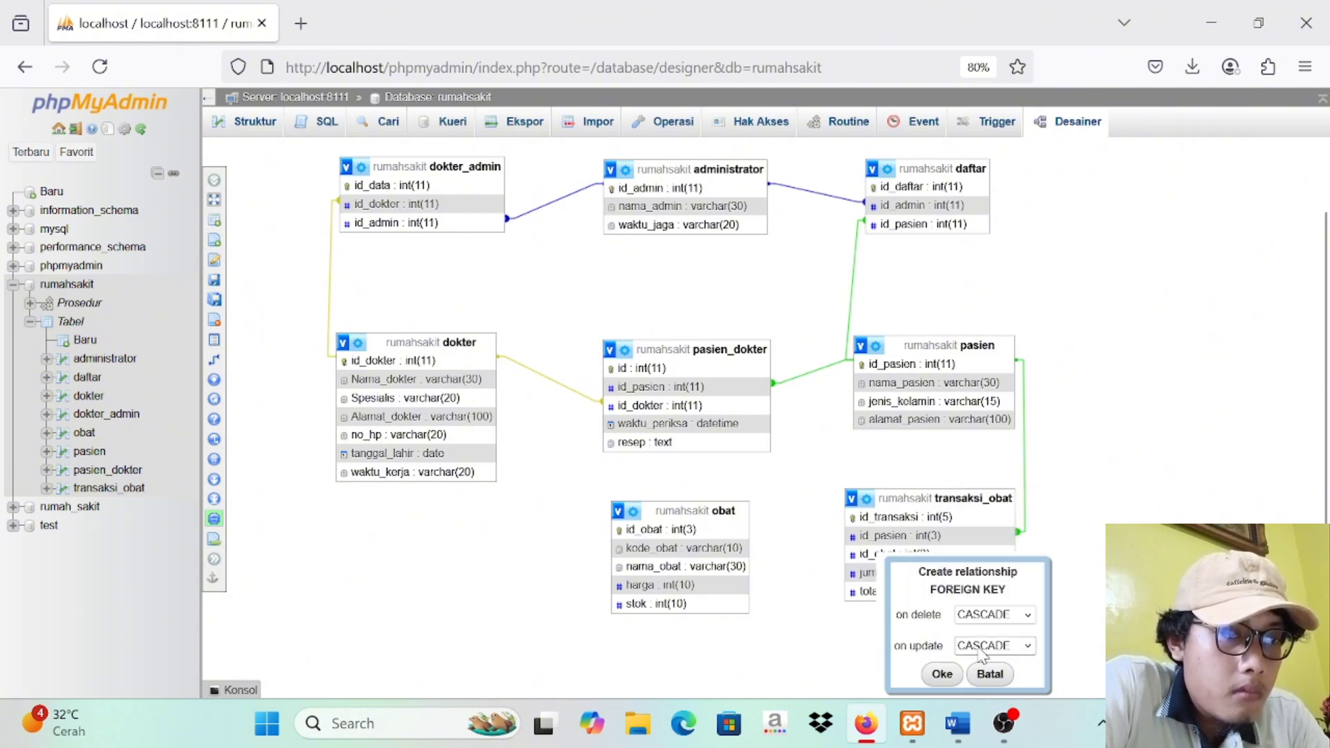
{"action": "left_click", "coordinate": [954, 677]}
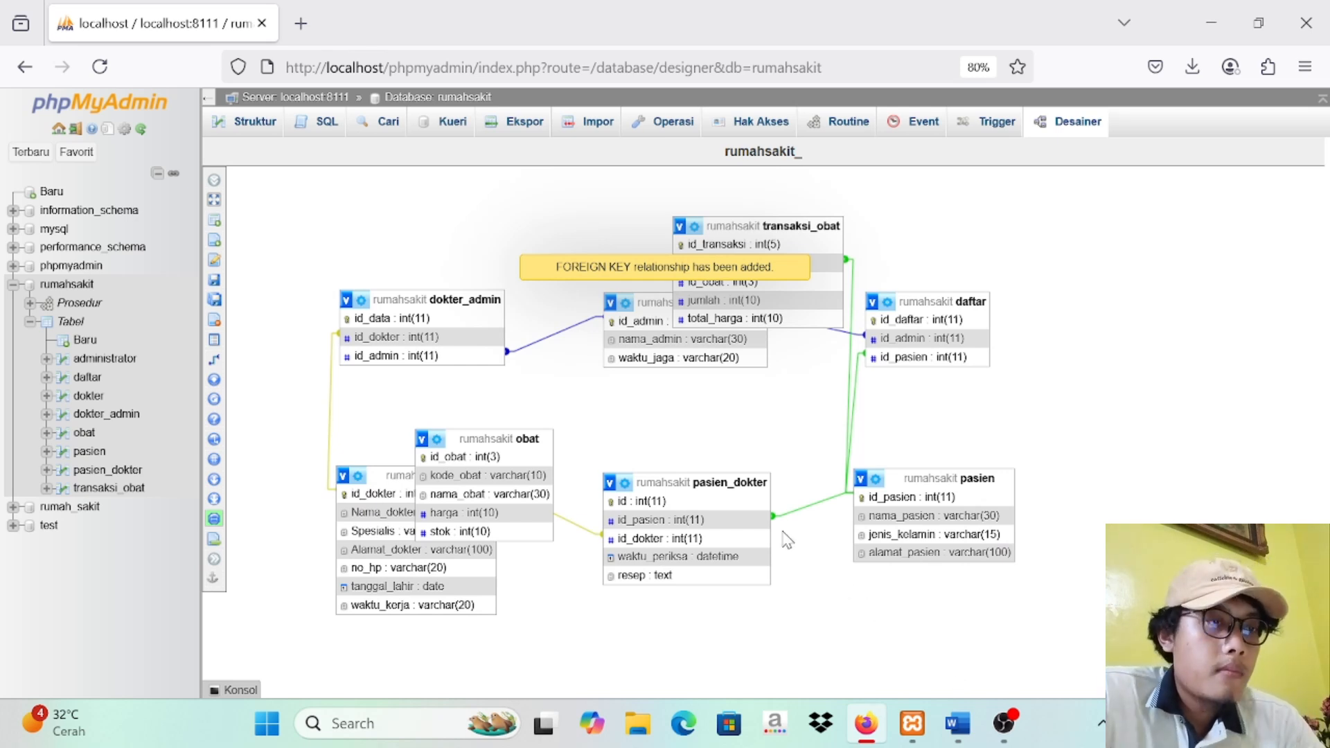
Step: Arrange the obat and transaksi_obat tables in the diagram's bottom row, below pasien_dokter and pasien
{"action": "left_click", "coordinate": [1072, 122]}
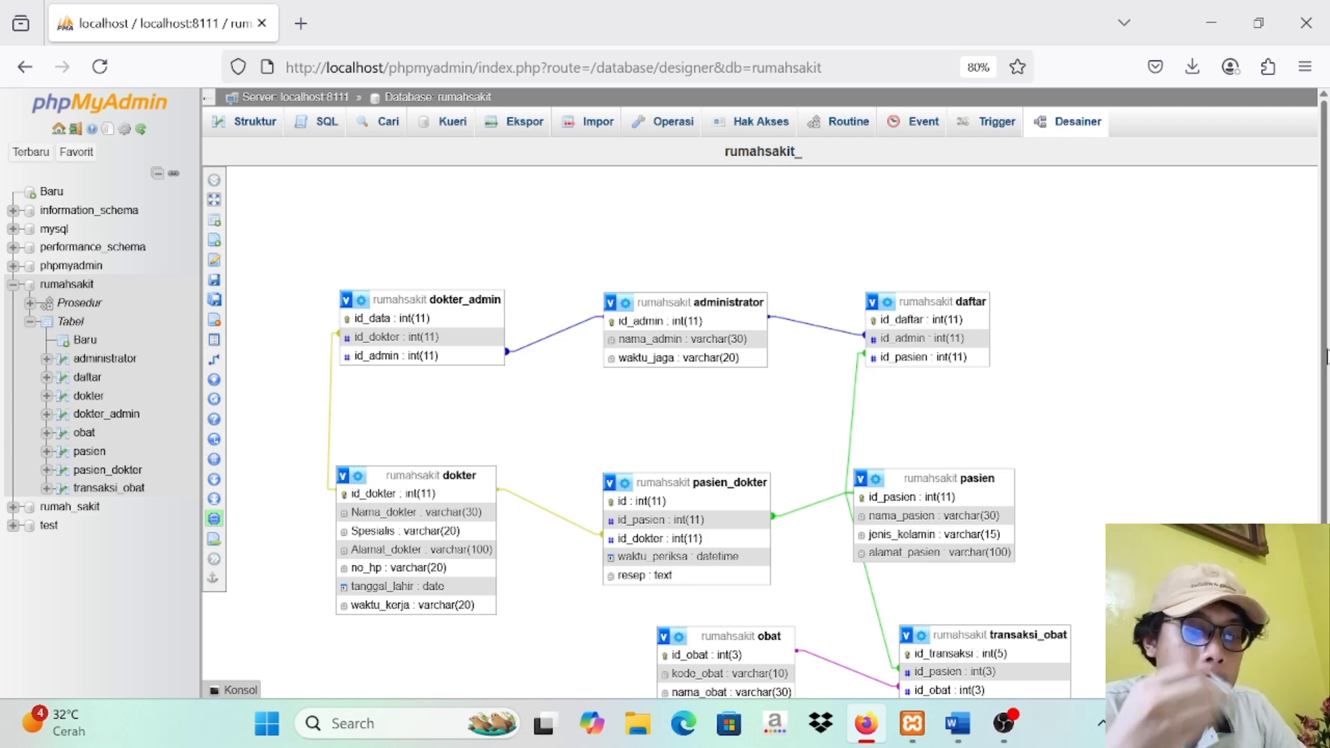
{"action": "left_click_drag", "start_coordinate": [1325, 349], "coordinate": [1326, 419]}
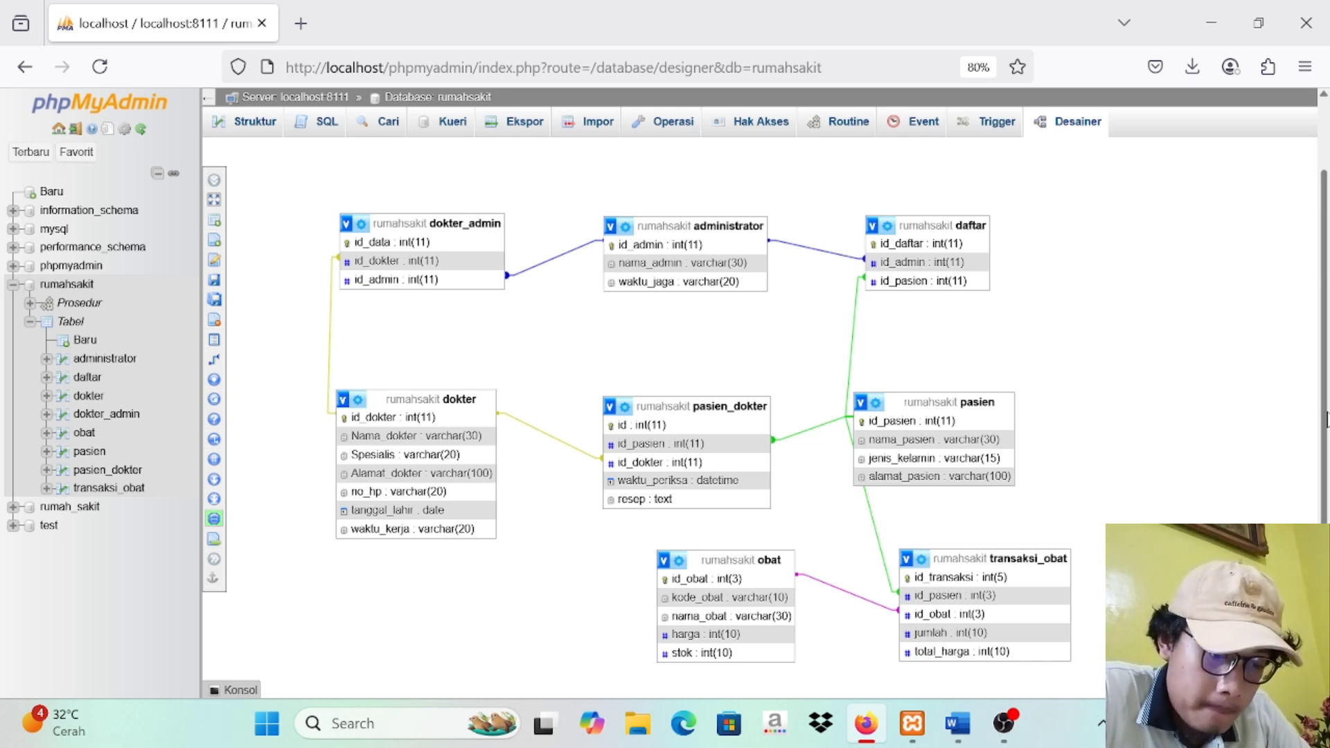
Step: Start inserting rows into the obat table, entering id_obat 1 and kode_obat A001 for the first record
{"action": "left_click", "coordinate": [83, 432]}
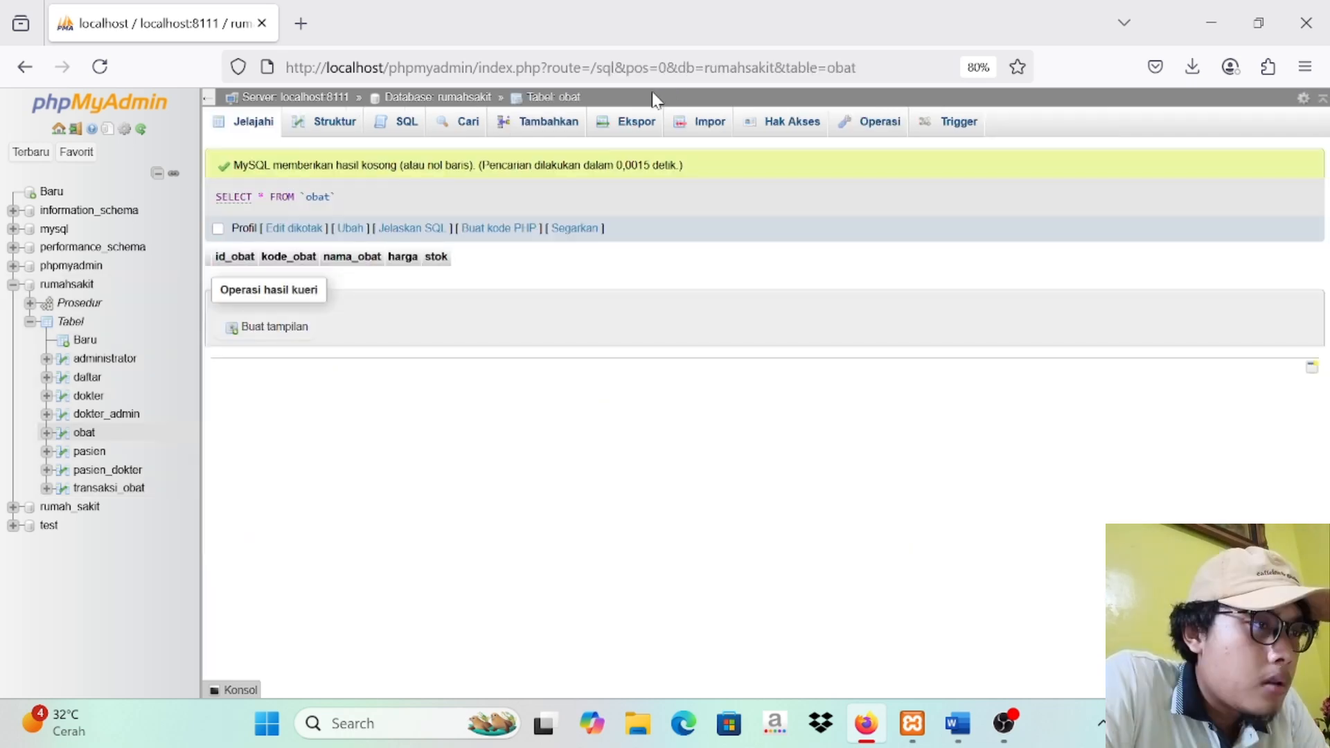
{"action": "left_click", "coordinate": [540, 126]}
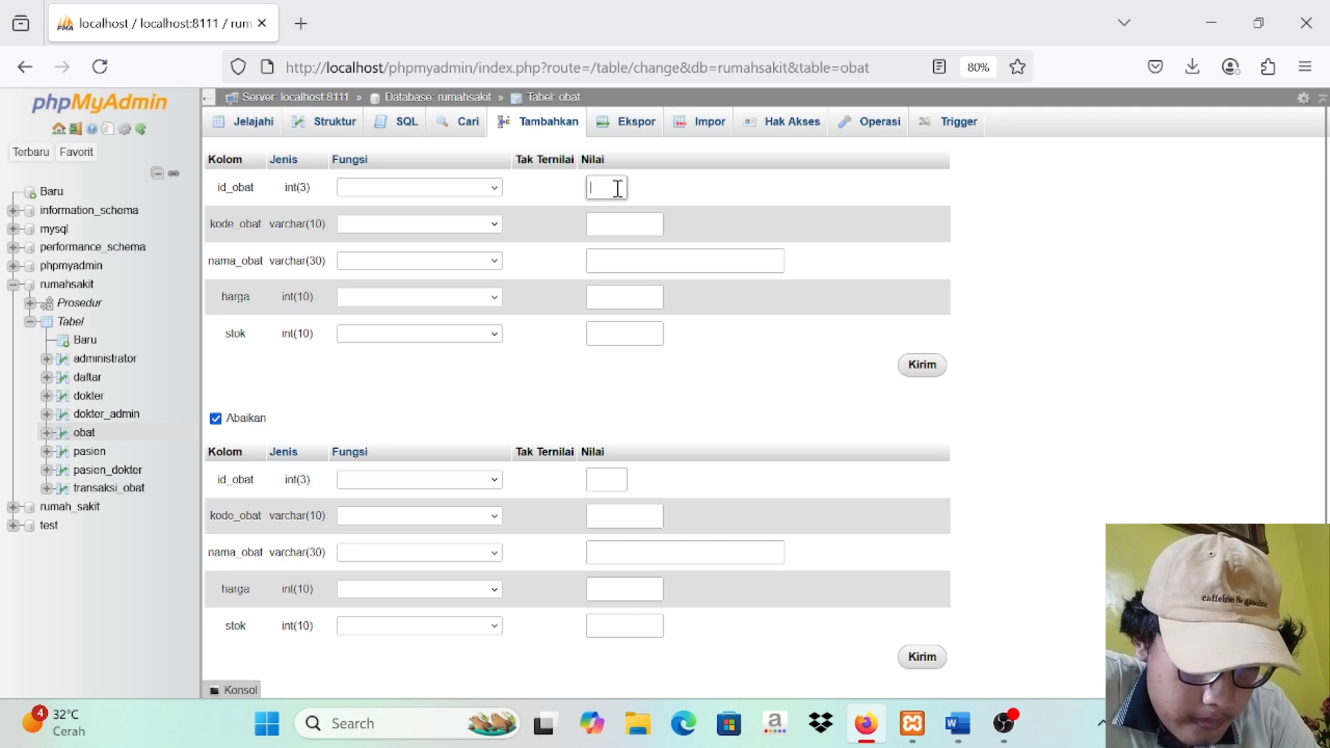
{"action": "type", "text": "1"}
{"action": "left_click", "coordinate": [622, 220]}
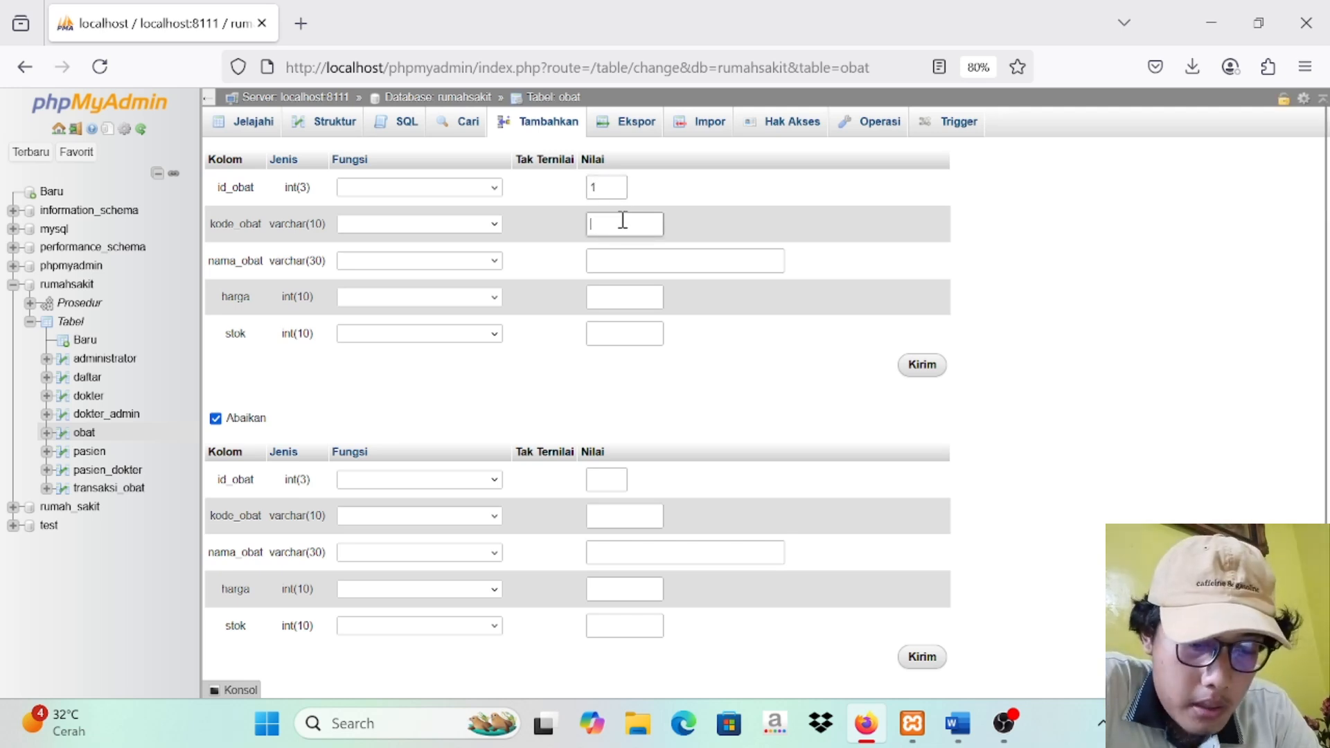
{"action": "key", "text": "Caps_Lock"}
{"action": "key", "text": "Caps_Lock"}
{"action": "type", "text": "A00"}
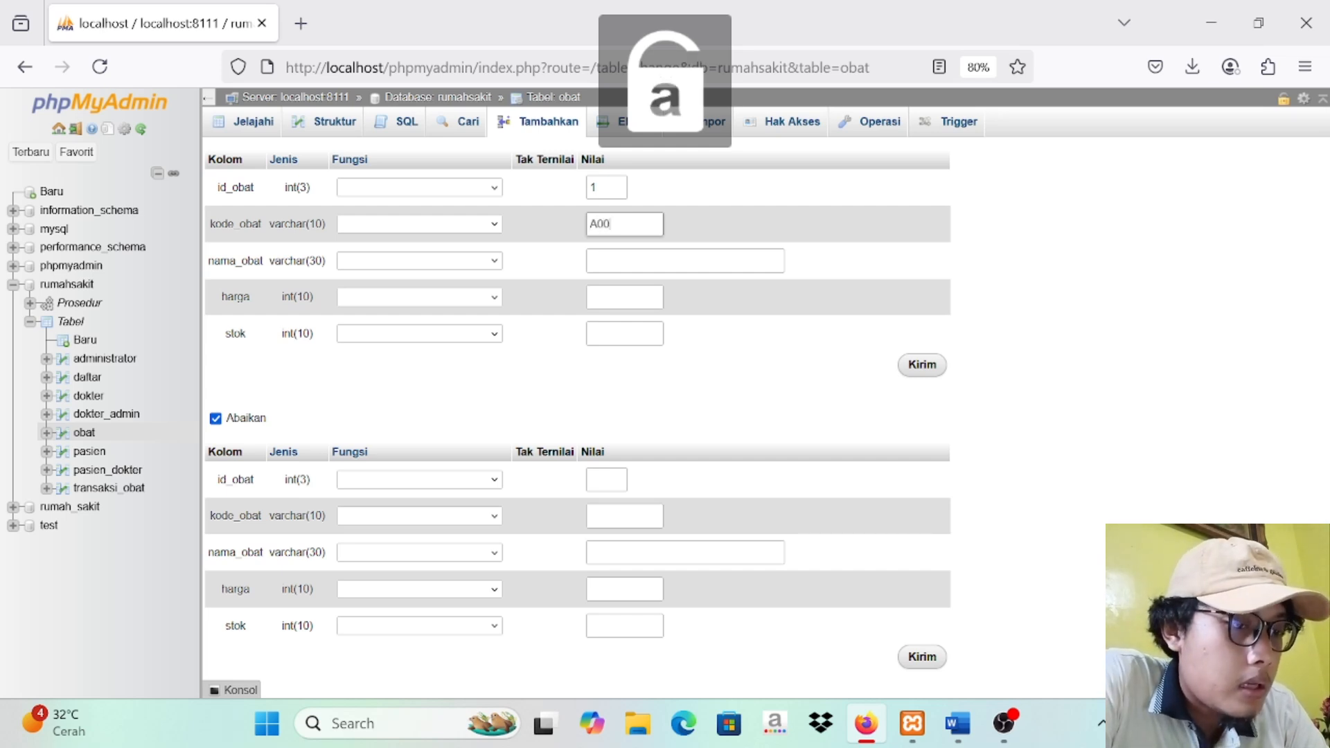
{"action": "type", "text": "2"}
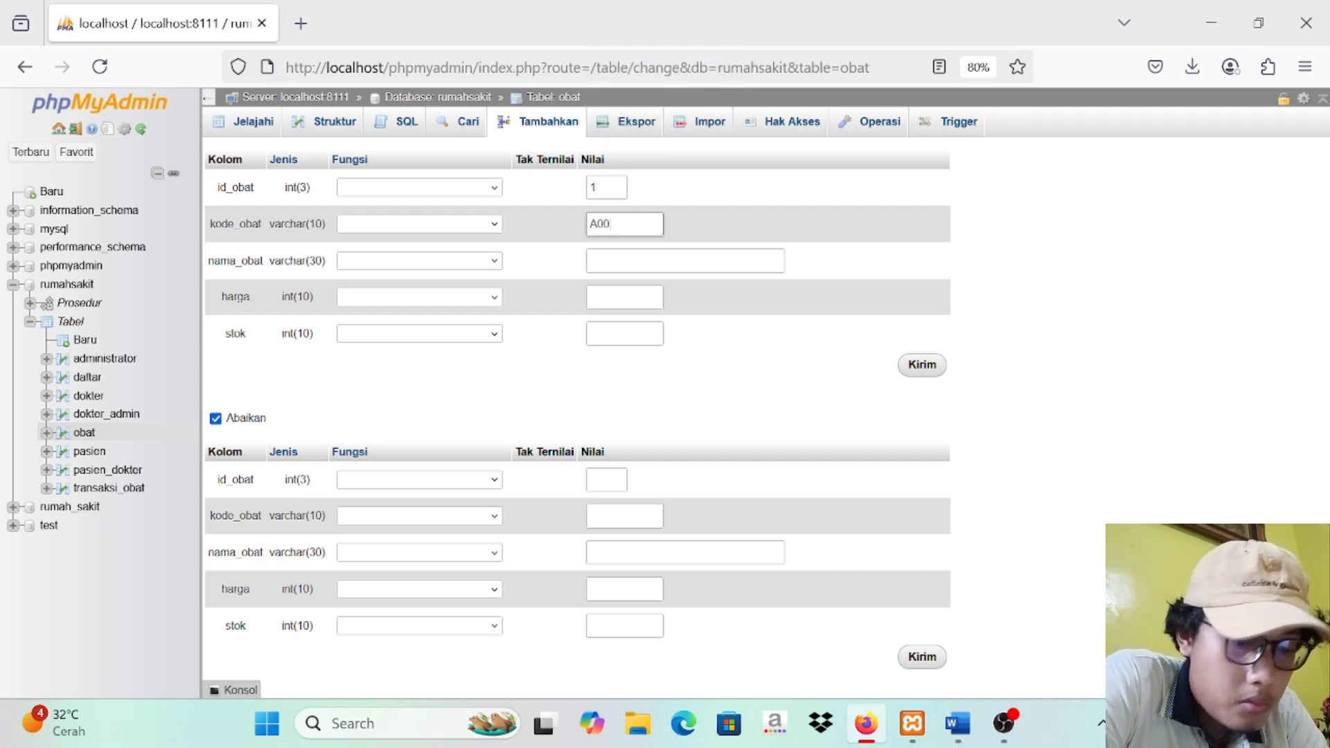
Step: Enter Paracetamol as the first obat record's nama_obat
{"action": "left_click", "coordinate": [615, 261]}
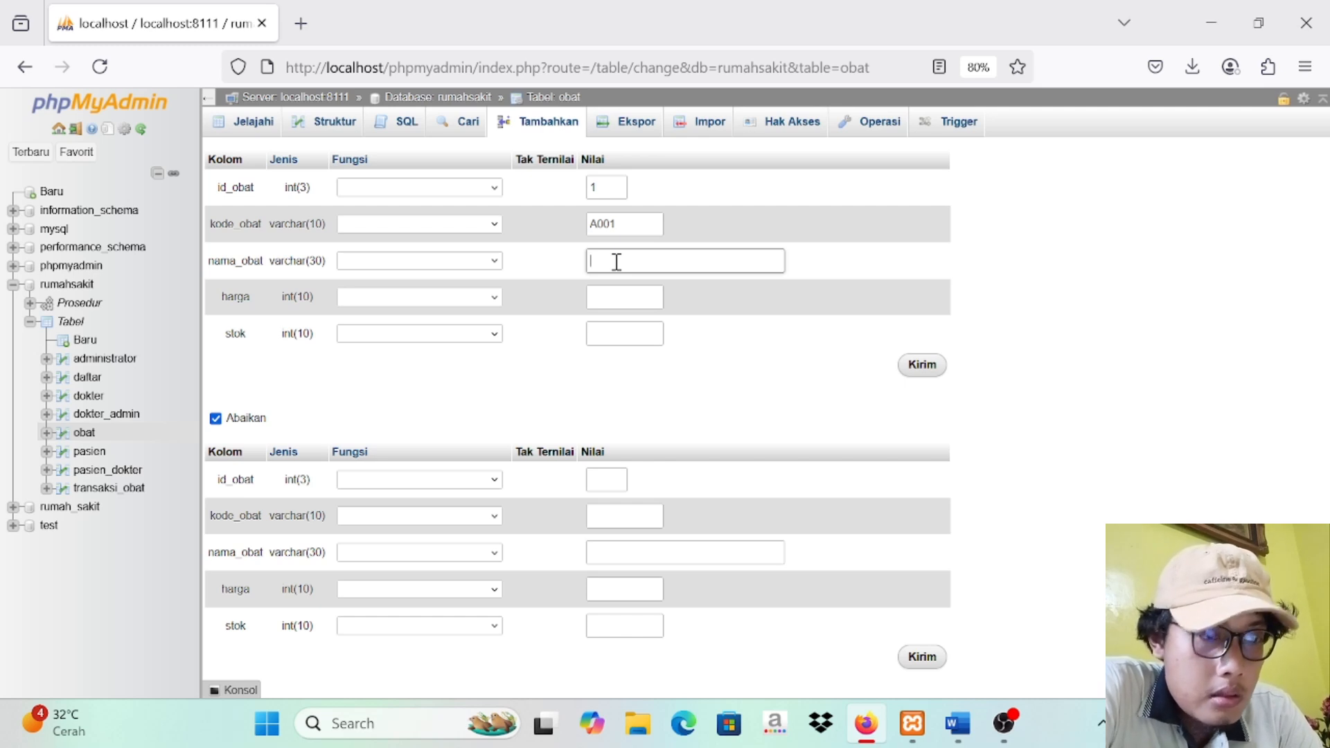
{"action": "key", "text": "Caps_Lock"}
{"action": "key", "text": "Caps_Lock"}
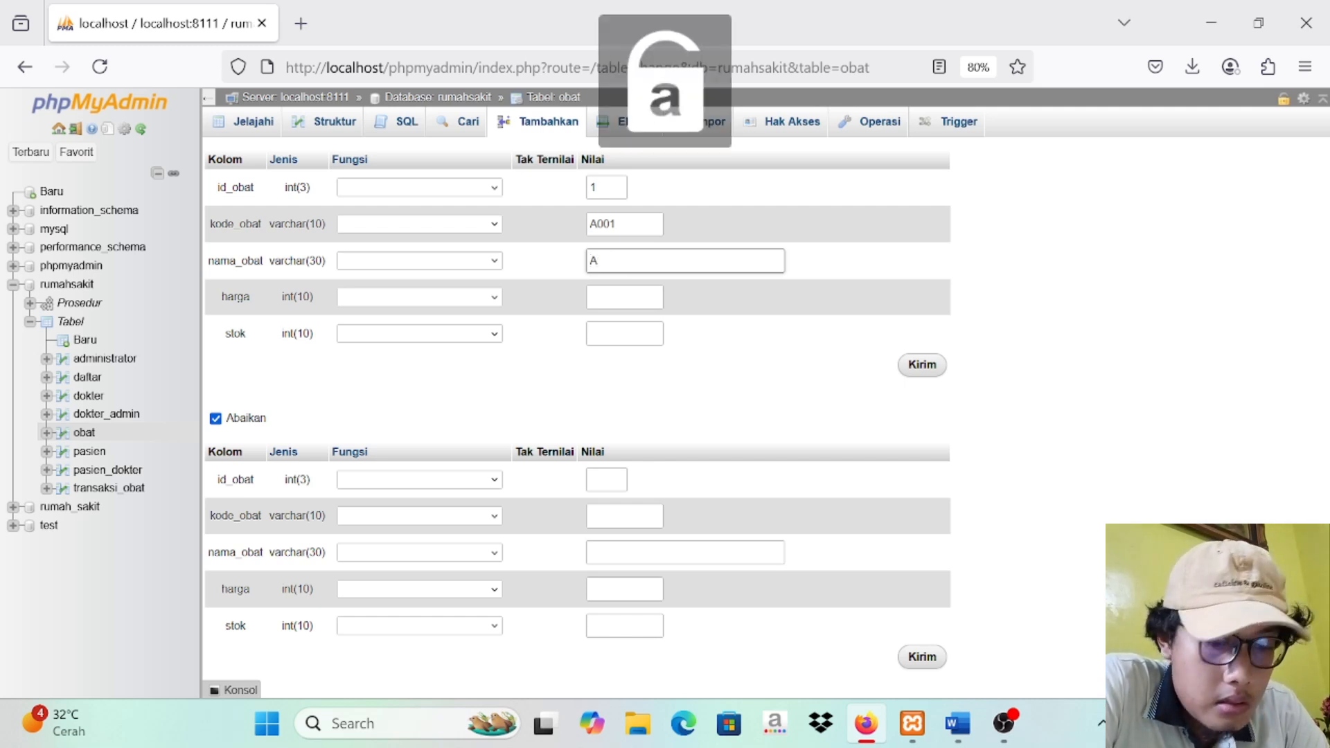
{"action": "key", "text": "Caps_Lock"}
{"action": "key", "text": "BackSpace"}
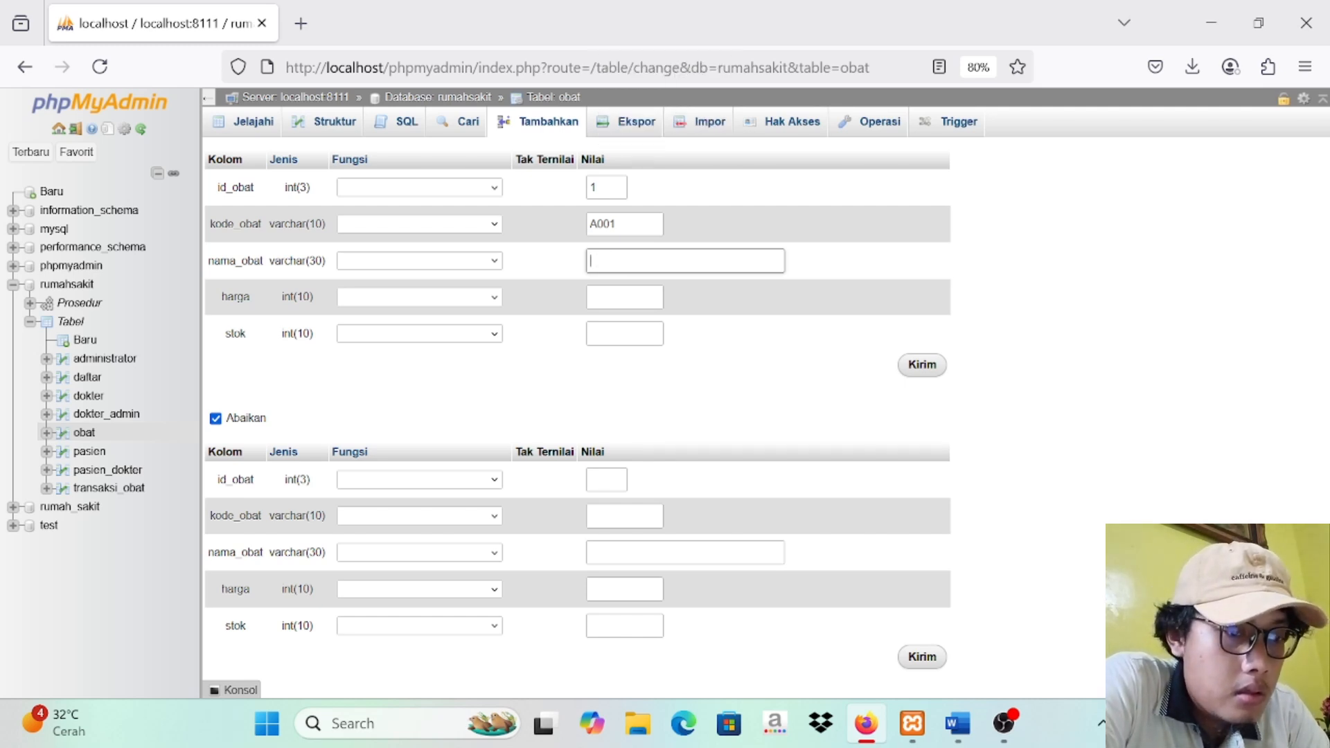
{"action": "type", "text": "P"}
{"action": "key", "text": "Caps_Lock"}
{"action": "key", "text": "Caps_Lock"}
{"action": "type", "text": "A"}
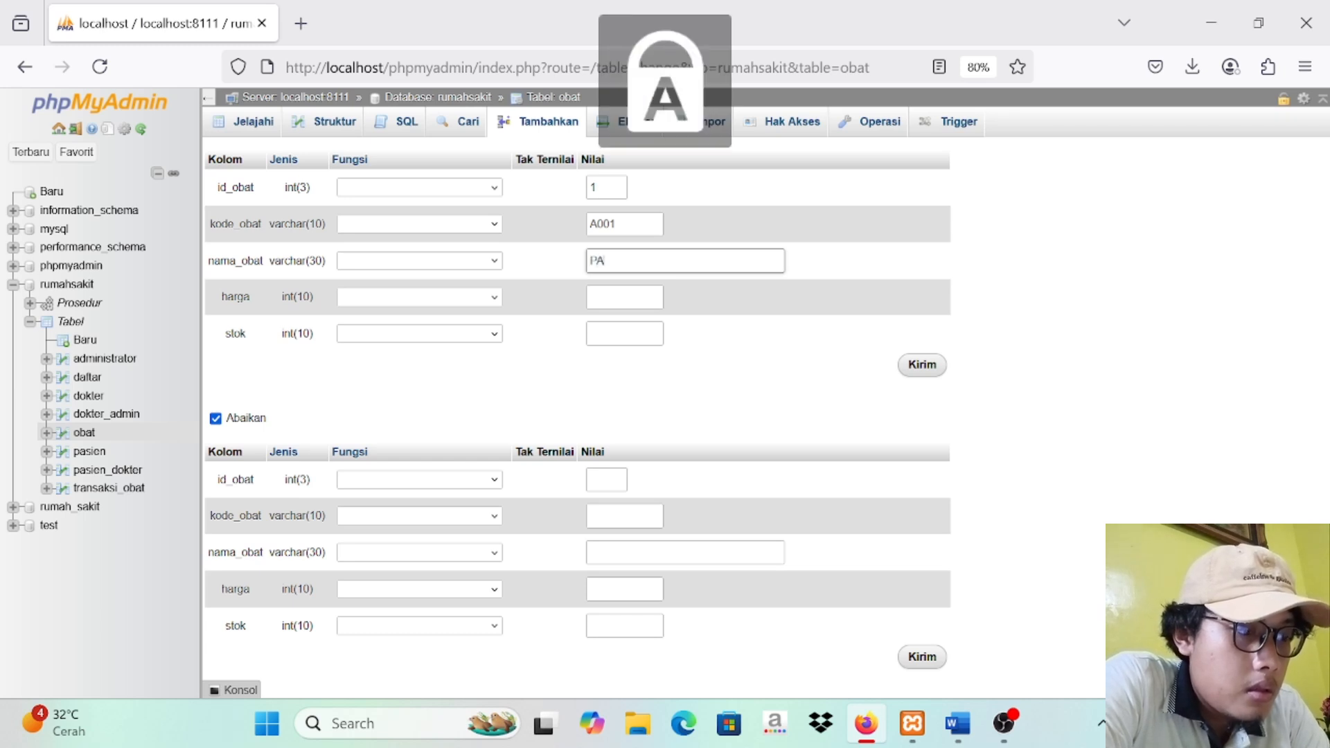
{"action": "type", "text": "R"}
{"action": "key", "text": "BackSpace"}
{"action": "key", "text": "BackSpace"}
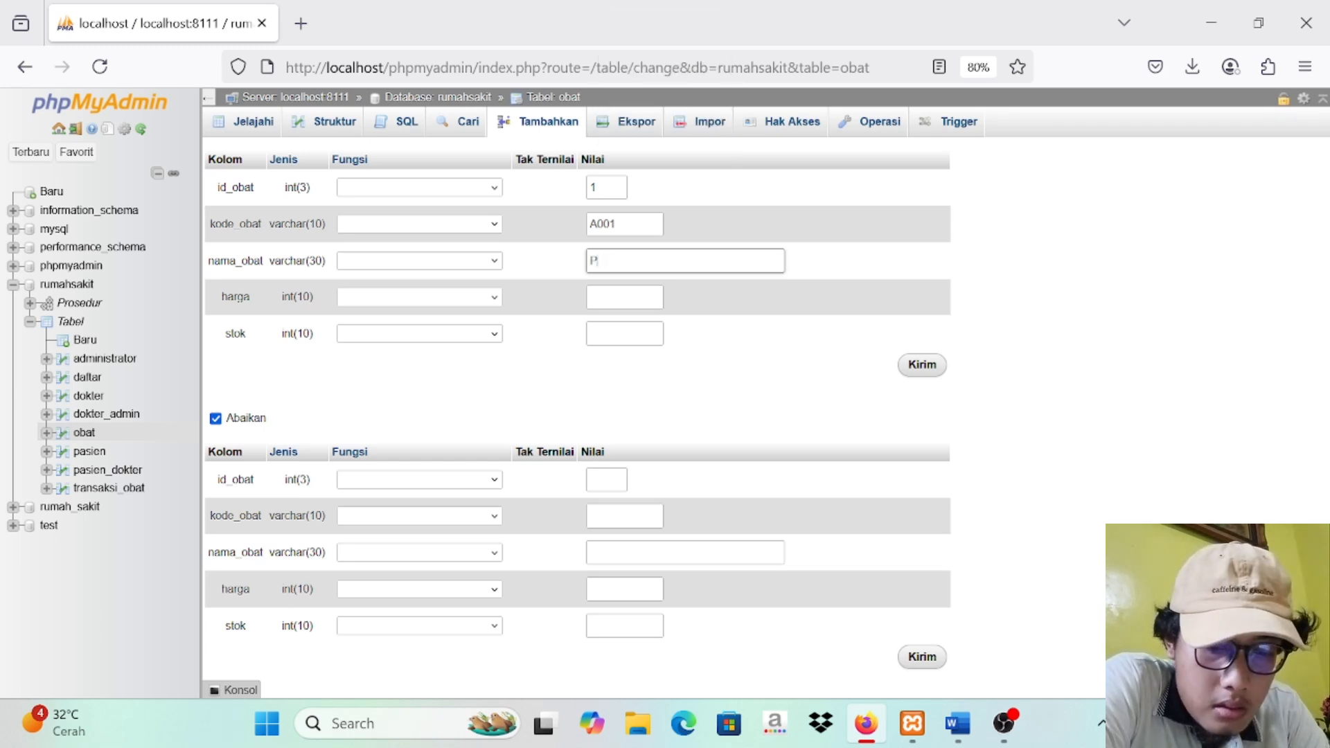
{"action": "key", "text": "Caps_Lock"}
{"action": "type", "text": "aracetamol"}
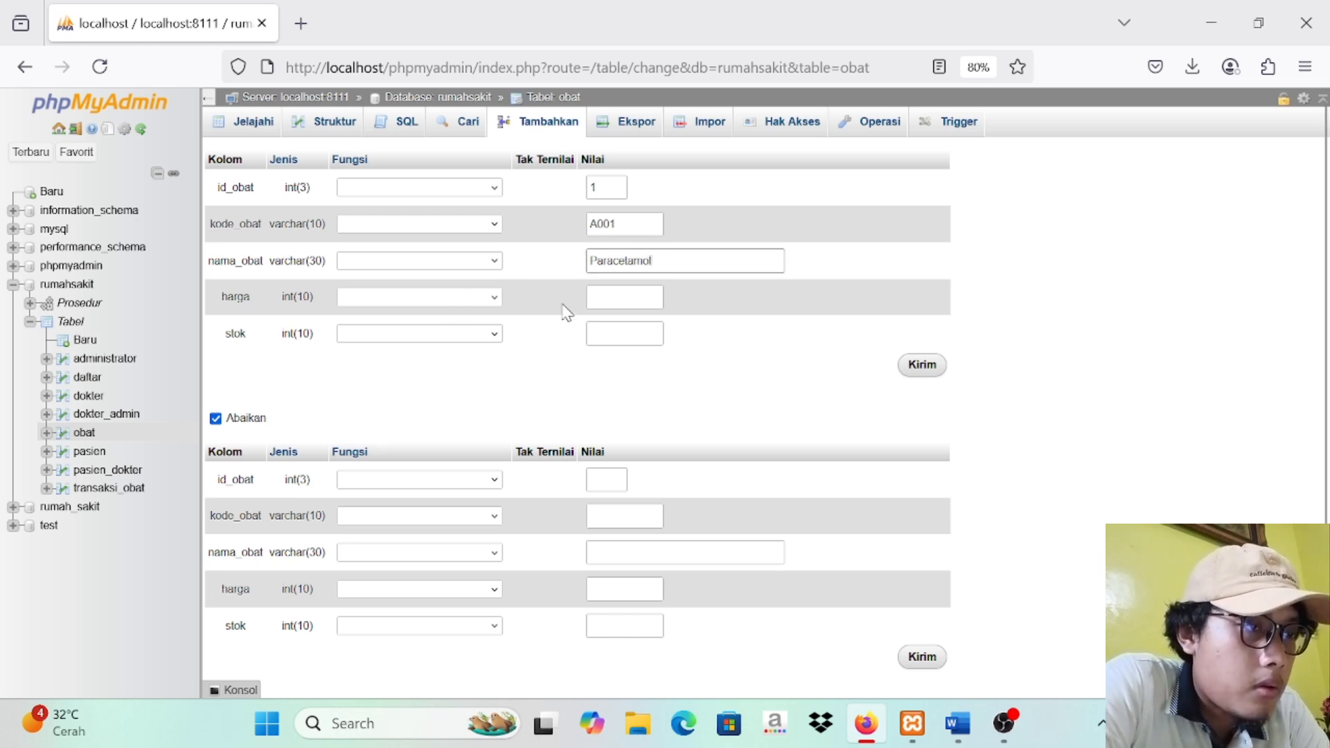
Step: Set the Paracetamol record's harga to 5000 and its stok to 10
{"action": "left_click", "coordinate": [628, 297]}
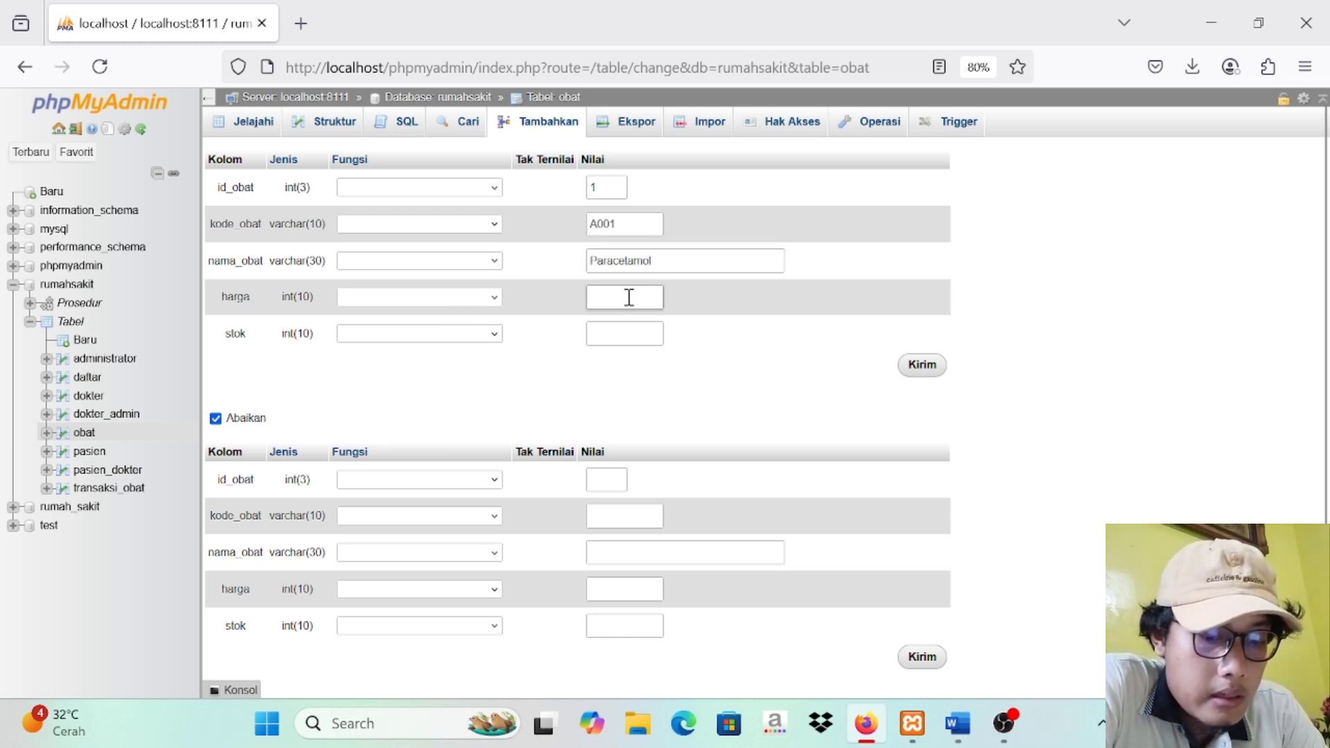
{"action": "type", "text": "5000"}
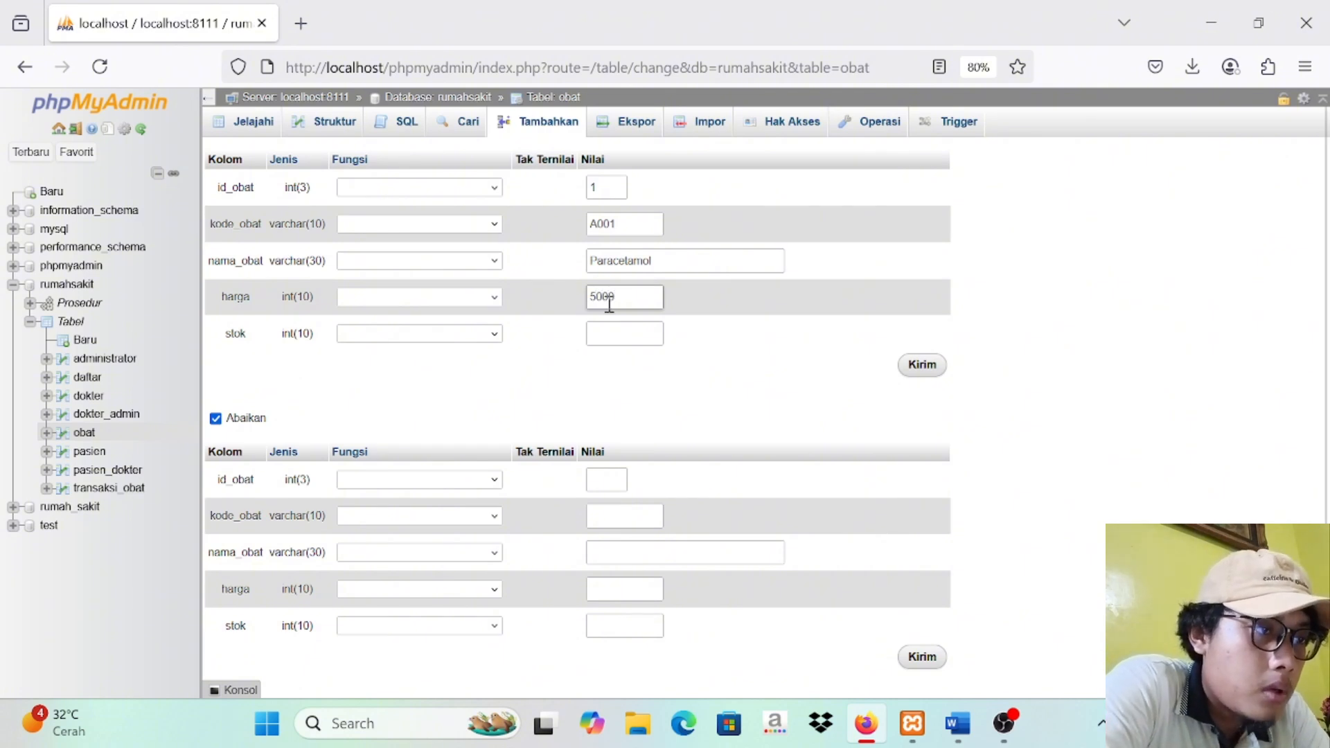
{"action": "left_click", "coordinate": [609, 335]}
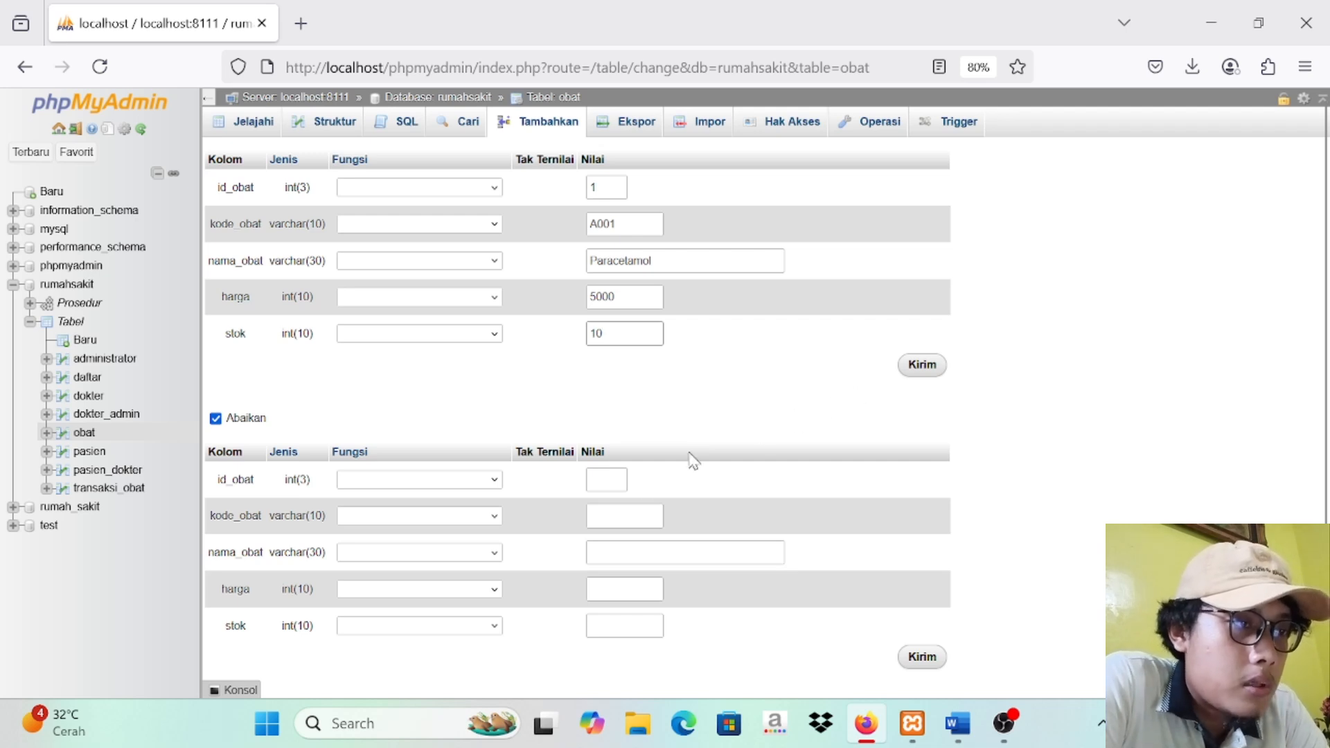
Step: Enter id_obat 2 and kode_obat A002 for the second obat record
{"action": "left_click", "coordinate": [610, 483]}
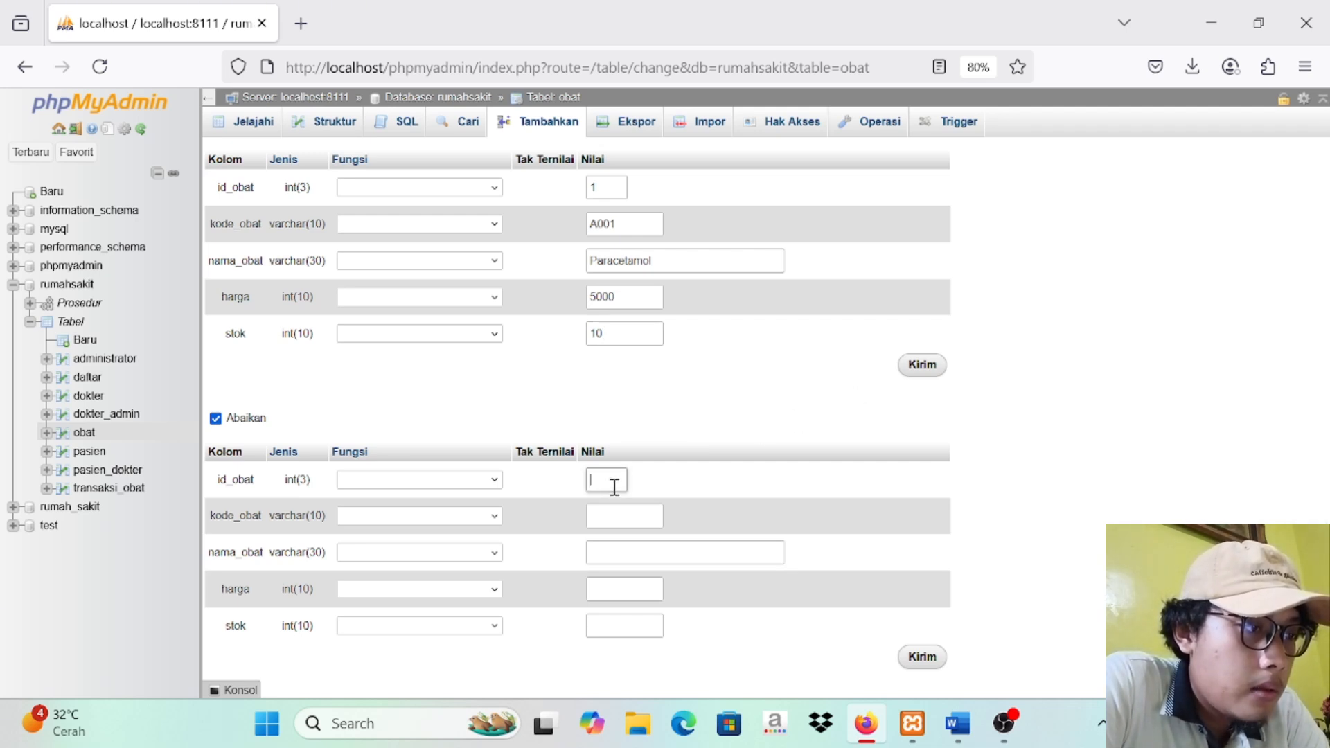
{"action": "left_click", "coordinate": [496, 481]}
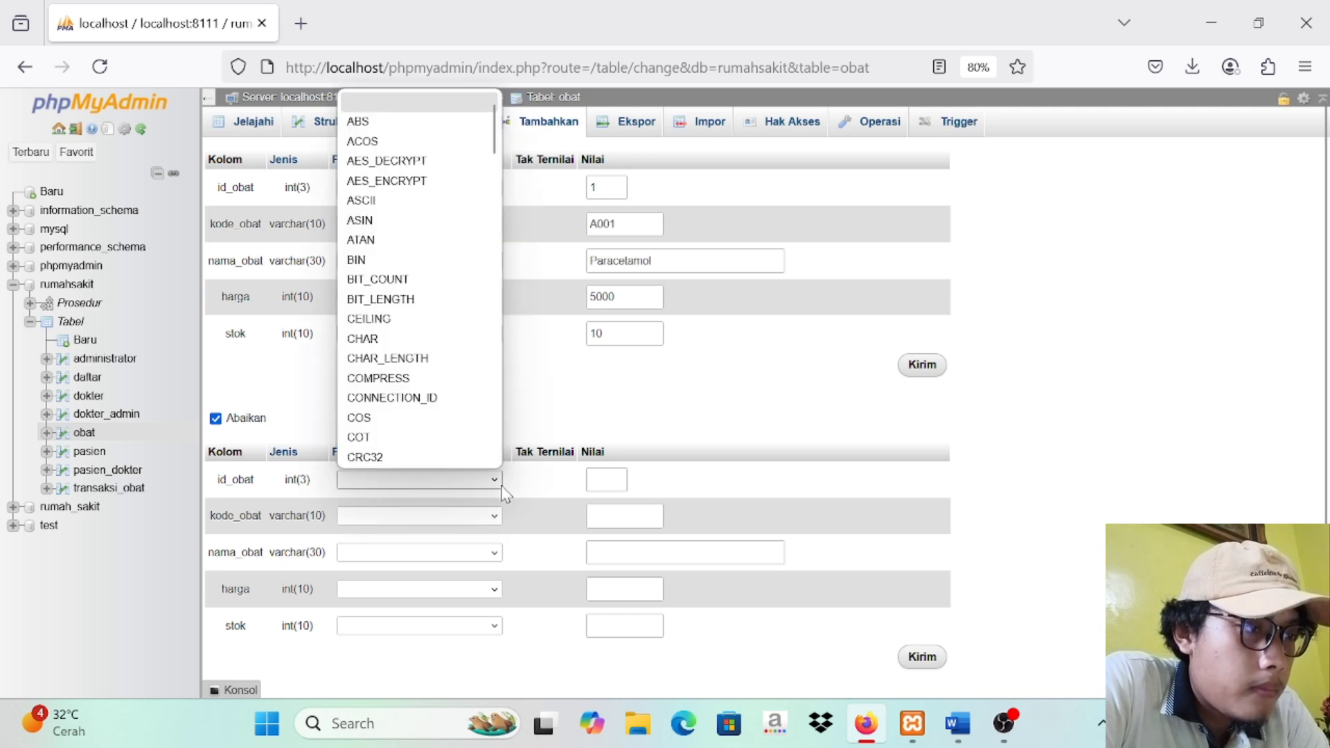
{"action": "left_click", "coordinate": [503, 494]}
{"action": "left_click", "coordinate": [615, 482]}
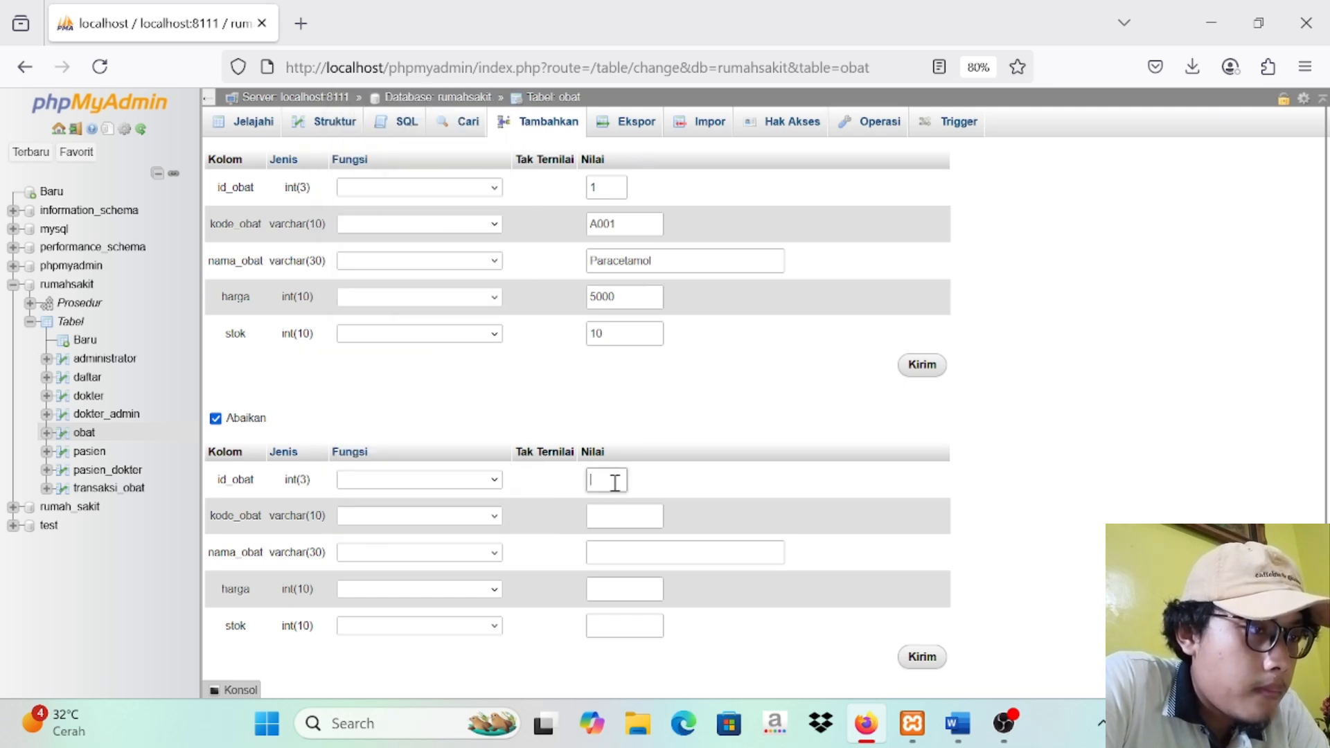
{"action": "type", "text": "2"}
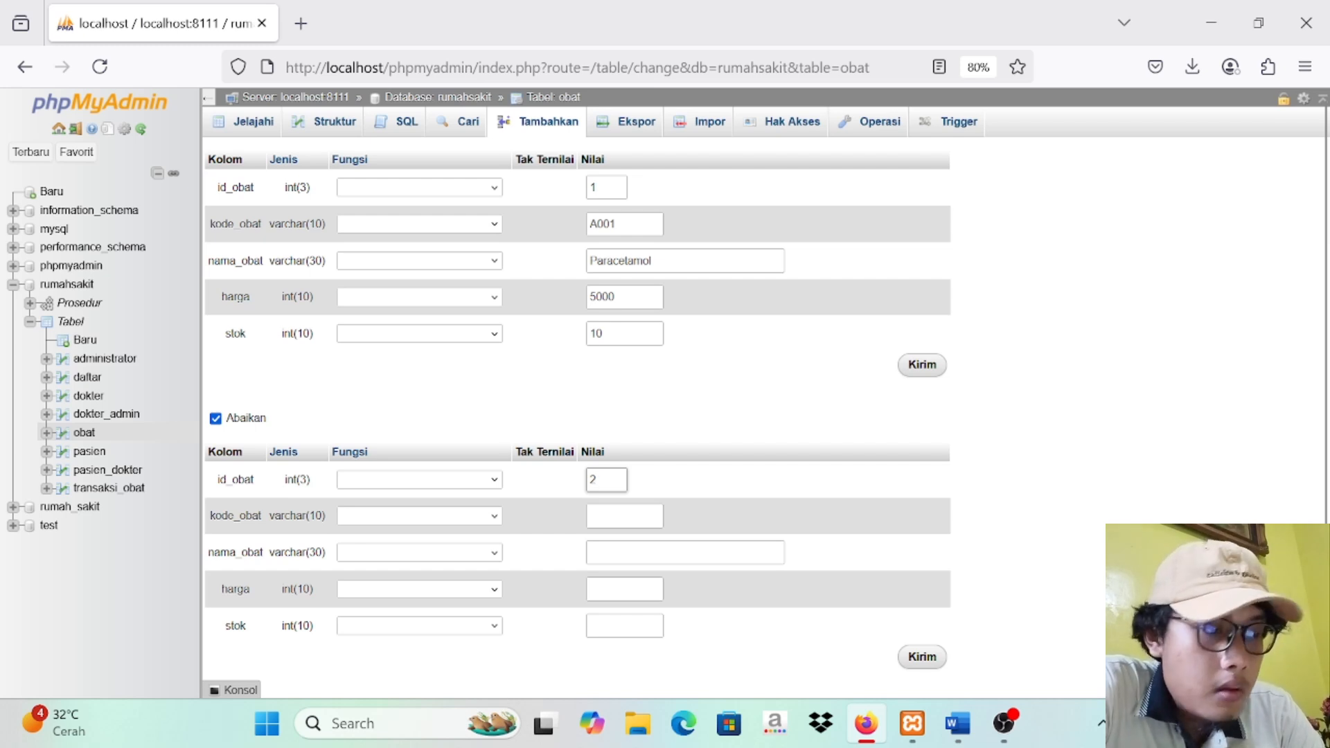
{"action": "left_click", "coordinate": [631, 516]}
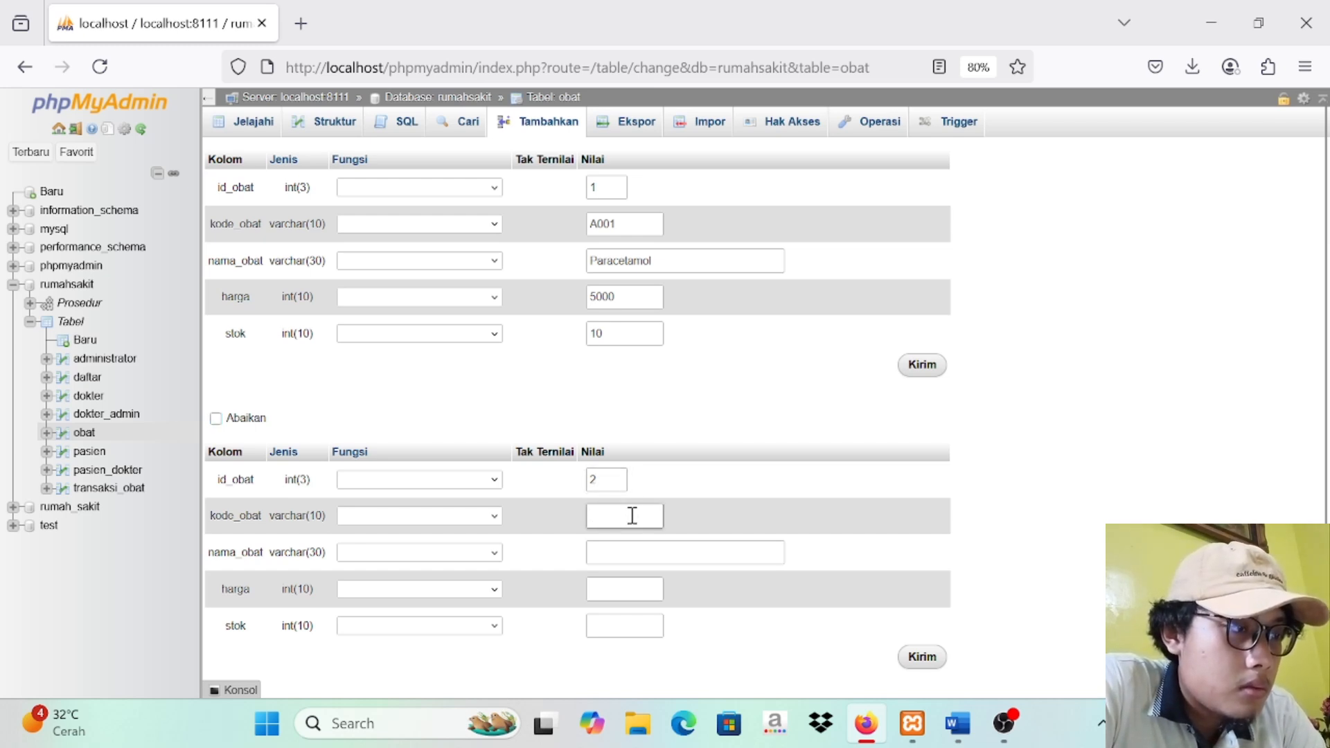
{"action": "key", "text": "Caps_Lock"}
{"action": "type", "text": "A"}
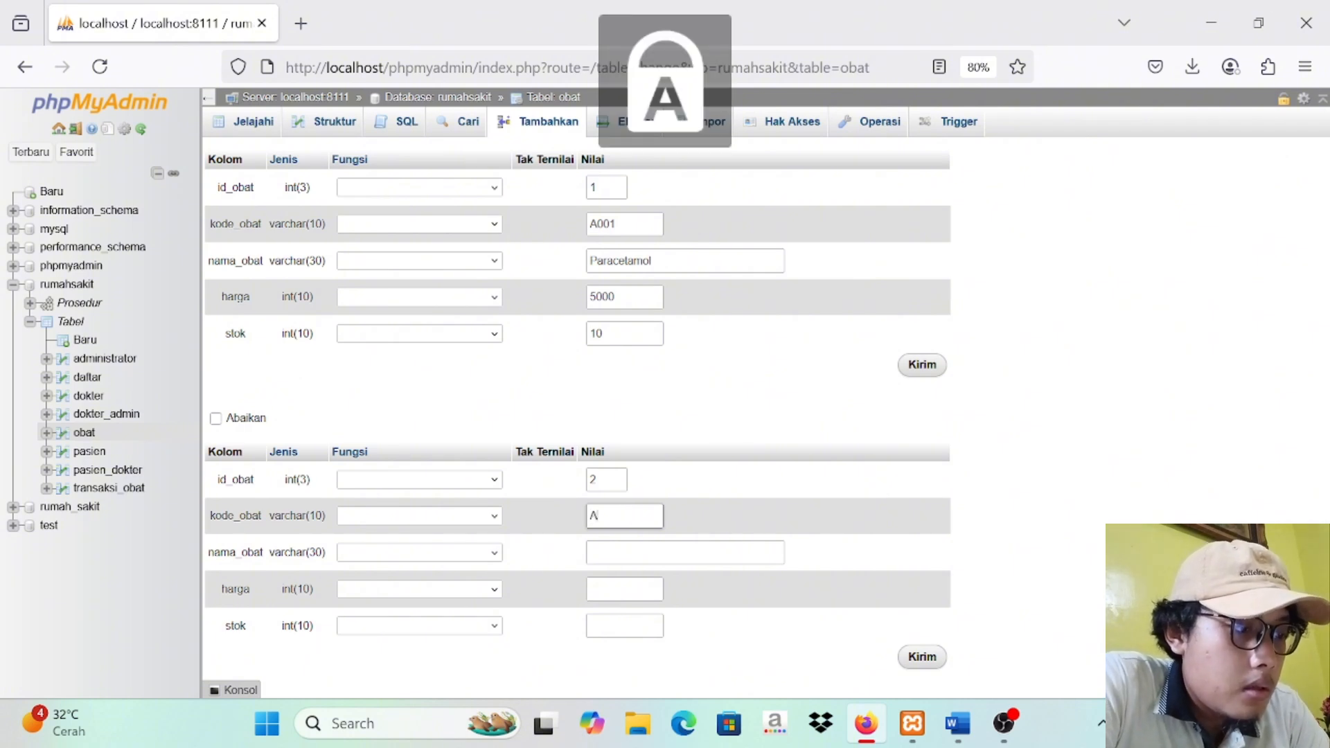
{"action": "type", "text": "002"}
Step: Enter Betadine as the second obat record's nama_obat
{"action": "left_click", "coordinate": [651, 553]}
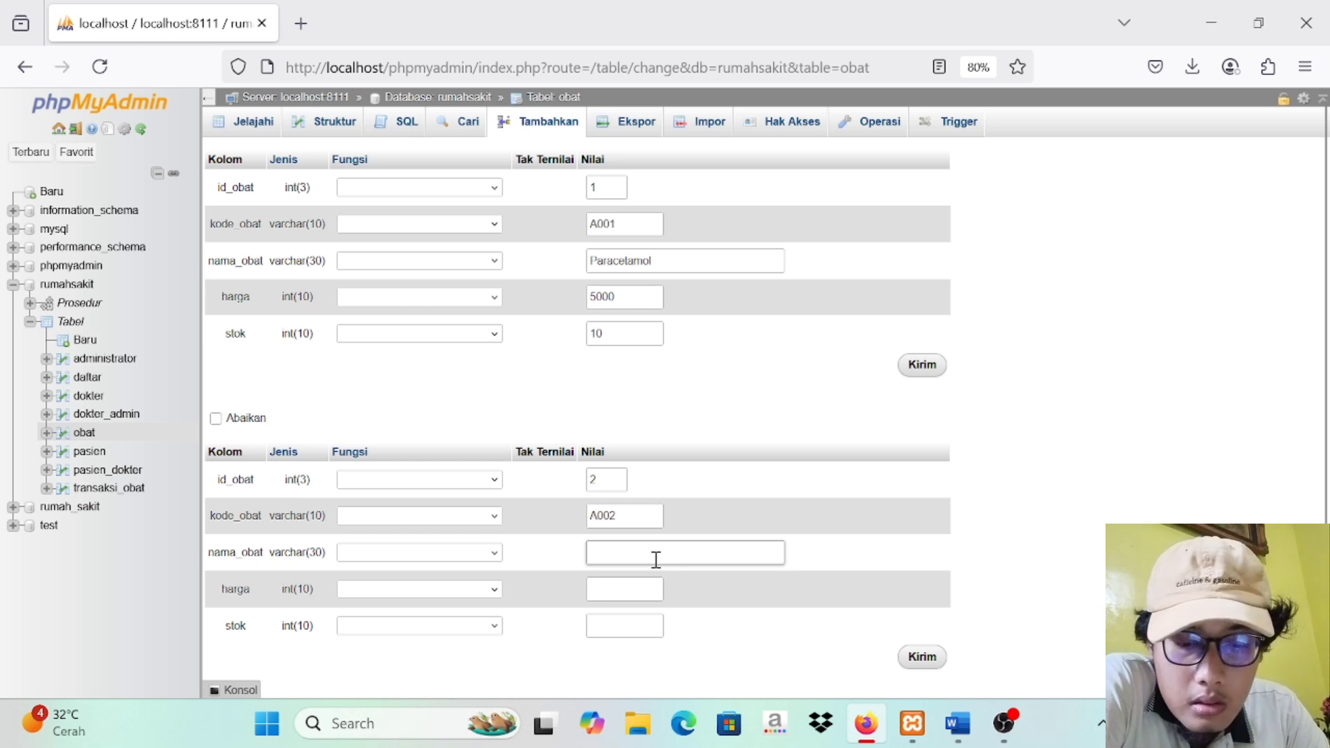
{"action": "left_click", "coordinate": [656, 559]}
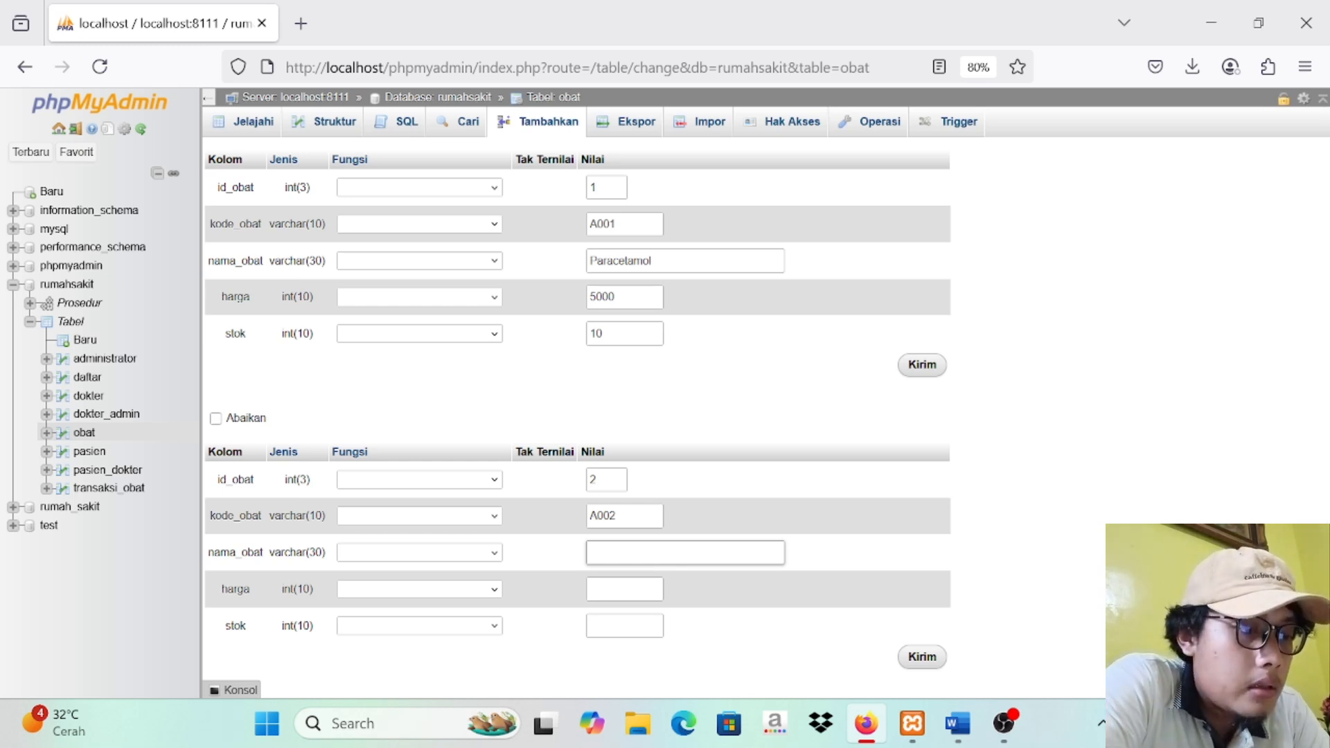
{"action": "type", "text": "B"}
{"action": "key", "text": "Caps_Lock"}
{"action": "type", "text": "et"}
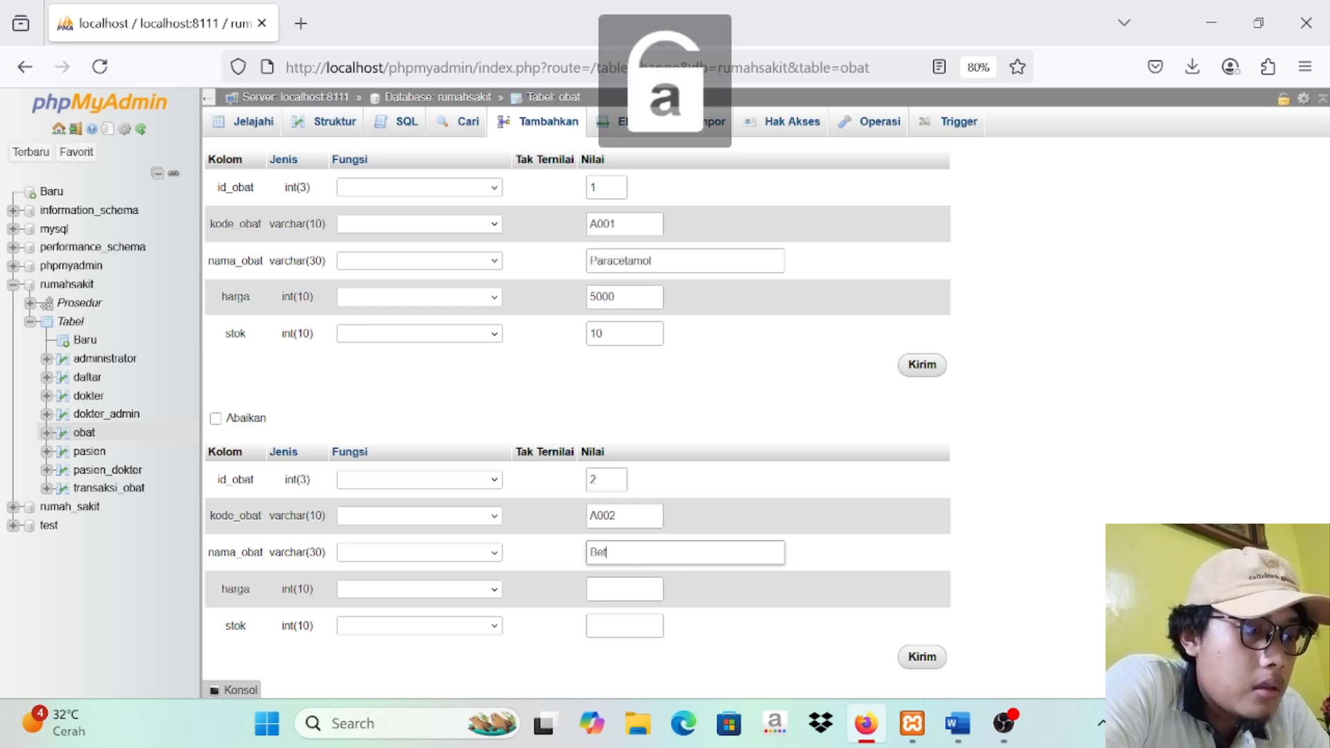
{"action": "type", "text": "adine"}
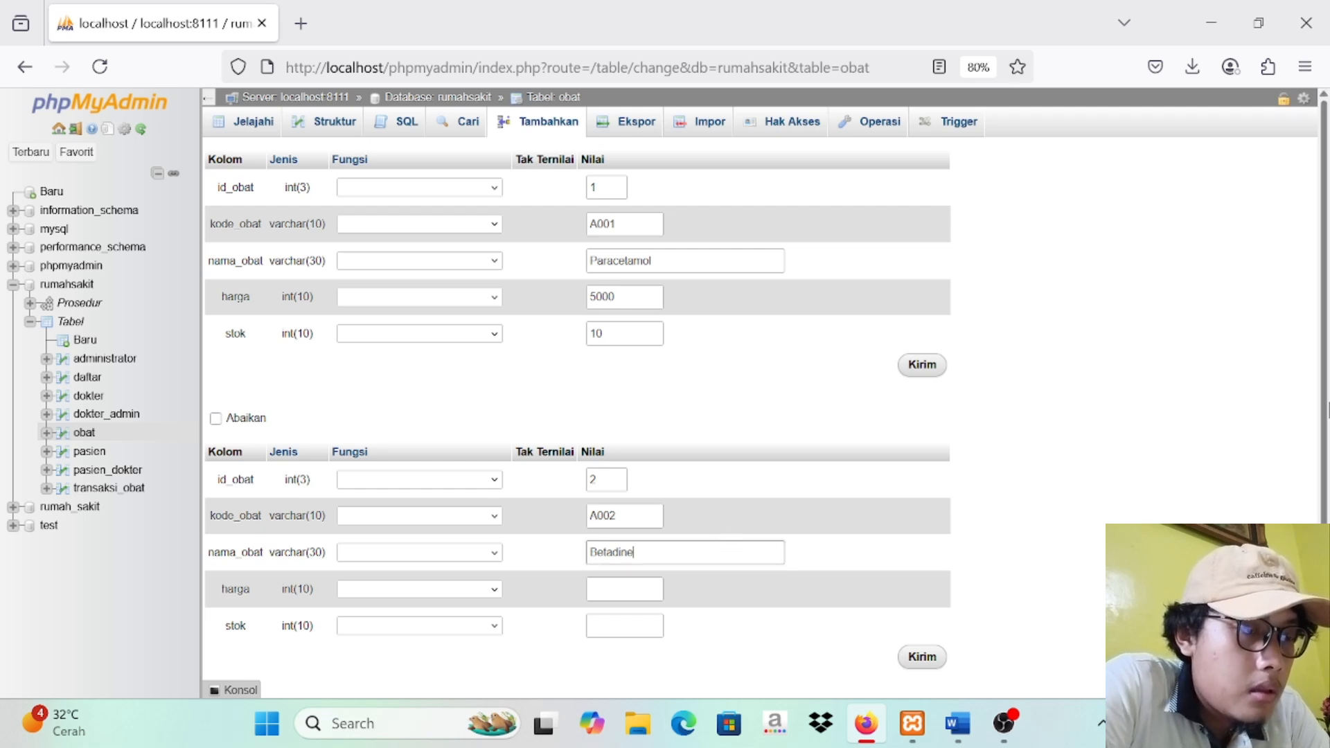
Step: Set the Betadine record's harga to 10000 and its stok to 15
{"action": "scroll", "coordinate": [766, 399], "scroll_direction": "down", "scroll_amount": 3}
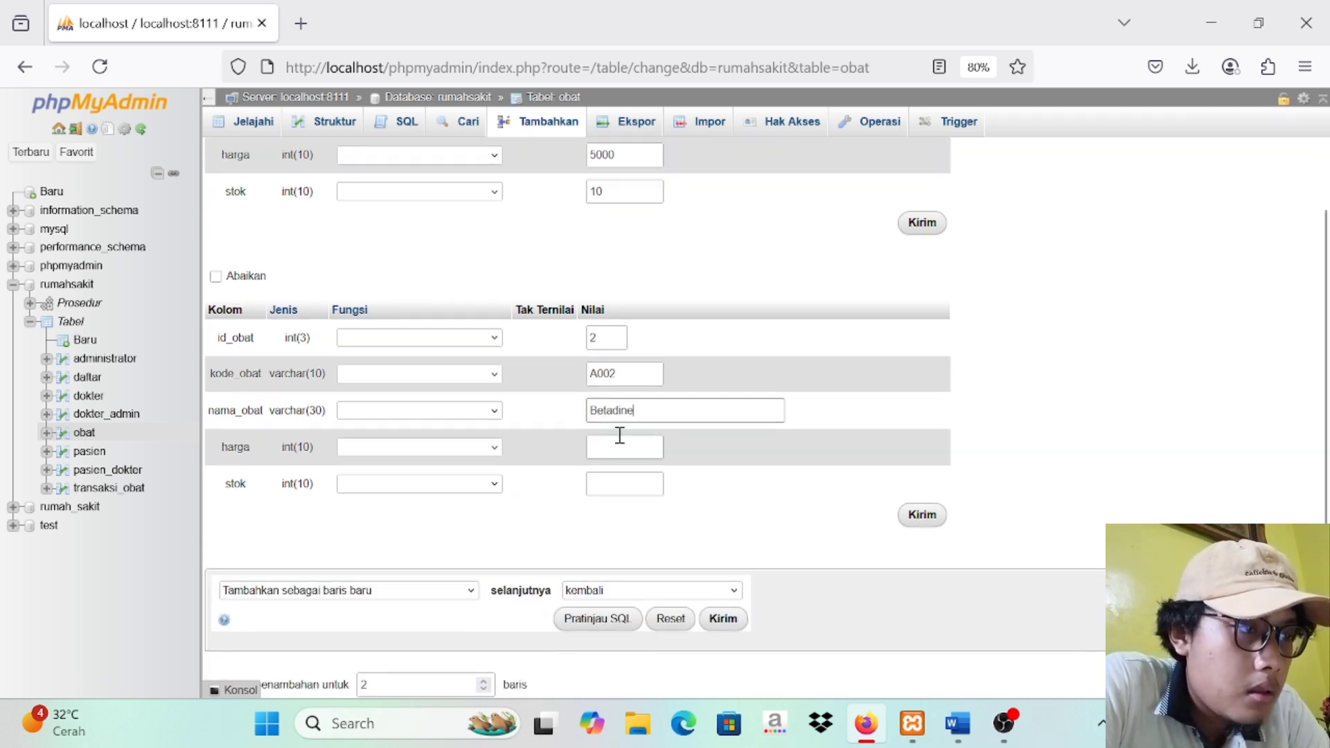
{"action": "left_click", "coordinate": [620, 452]}
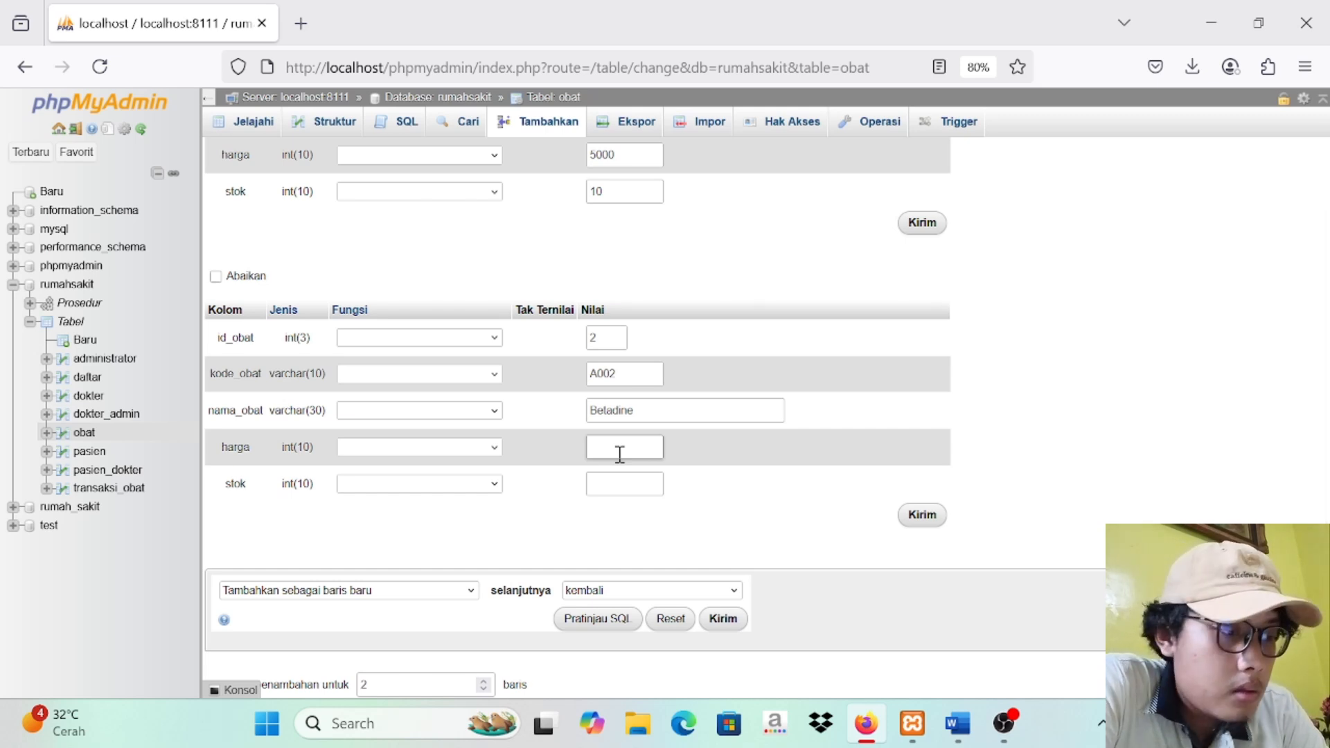
{"action": "type", "text": "10"}
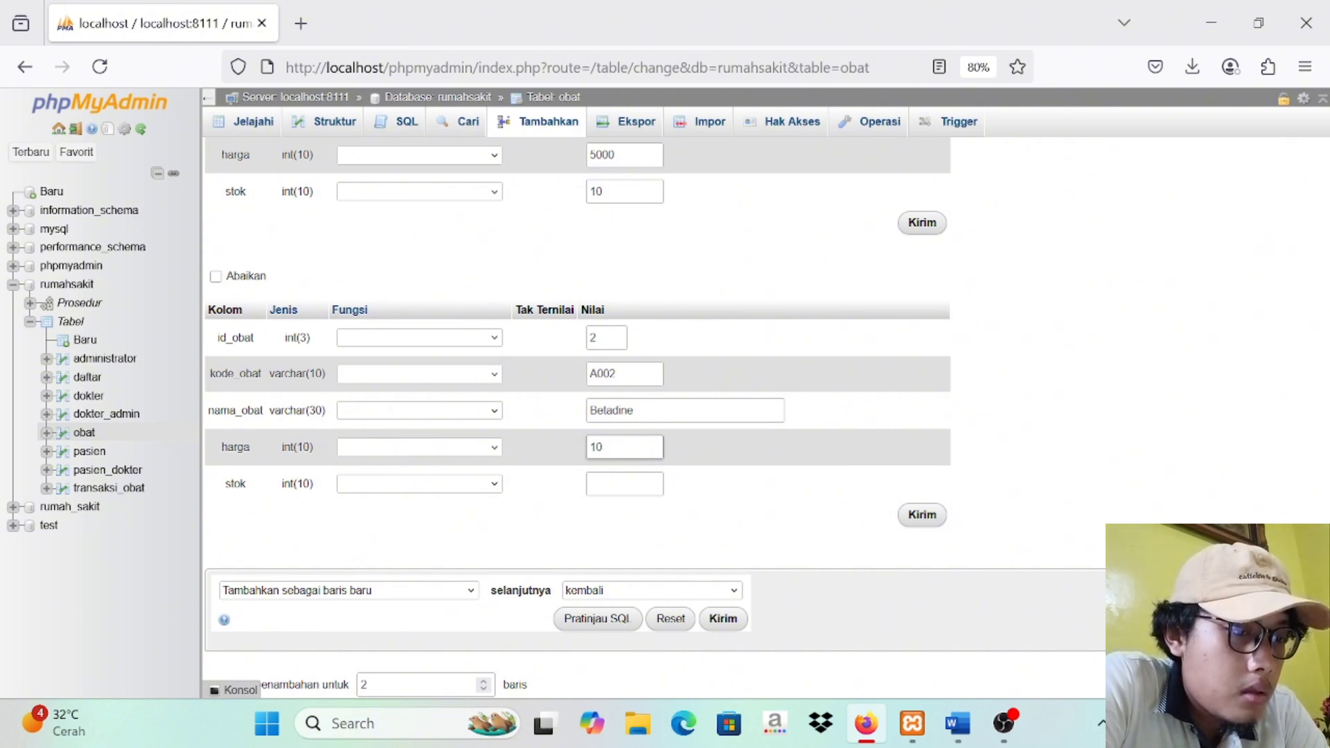
{"action": "type", "text": "000"}
{"action": "left_click", "coordinate": [615, 486]}
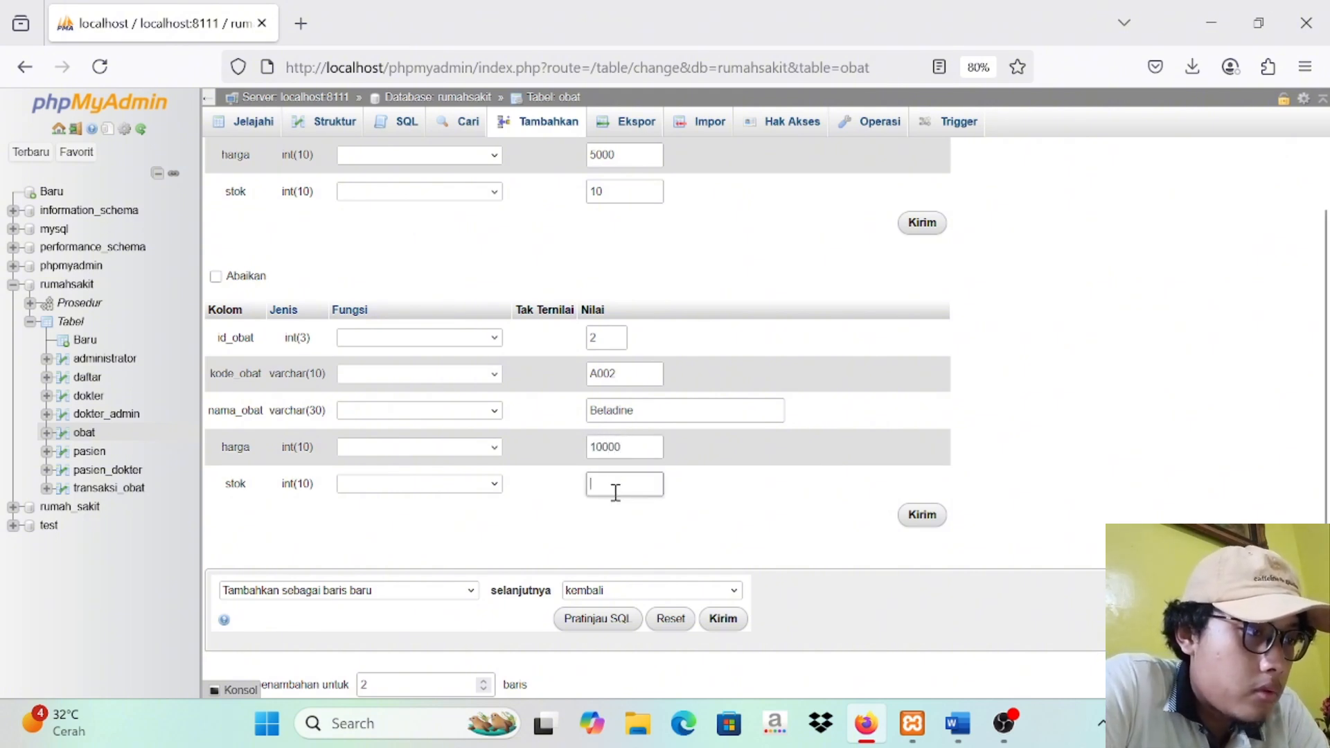
{"action": "type", "text": "15"}
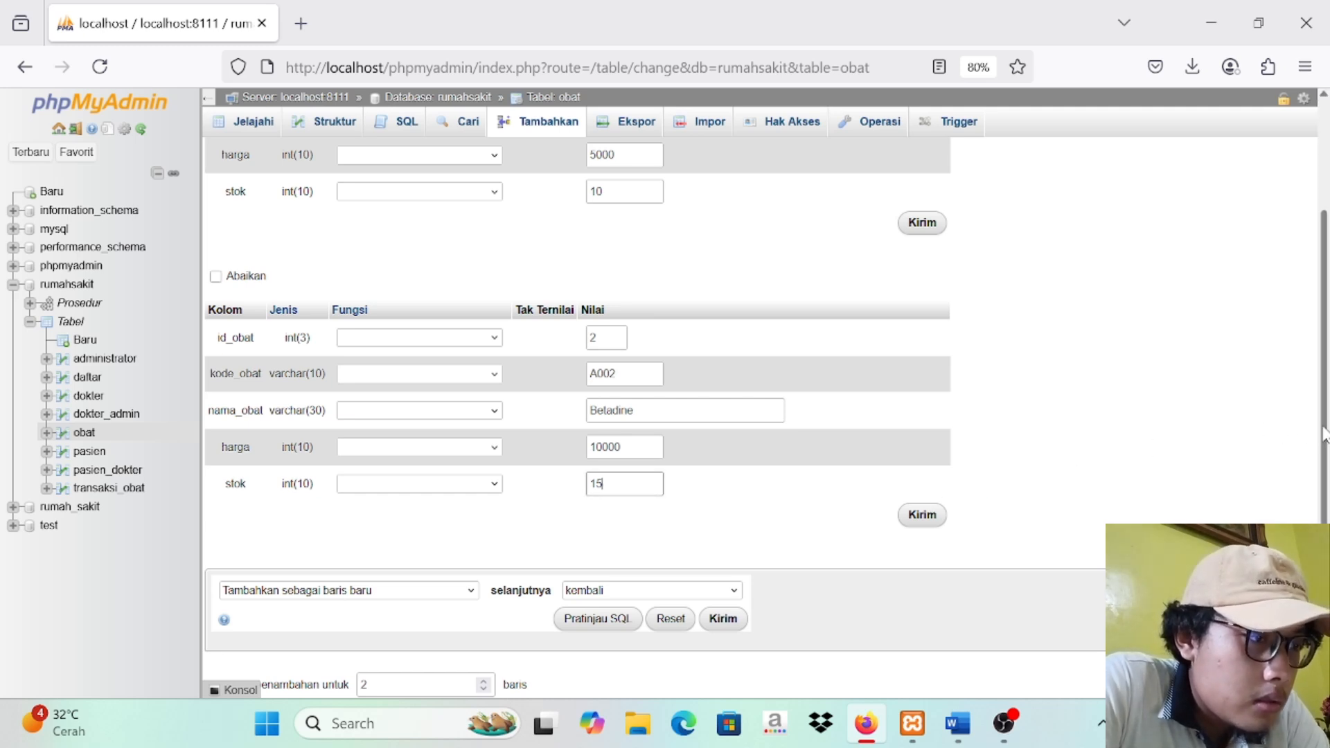
Step: Submit the Paracetamol and Betadine records and display the obat table's rows
{"action": "left_click_drag", "start_coordinate": [1324, 433], "coordinate": [1324, 360]}
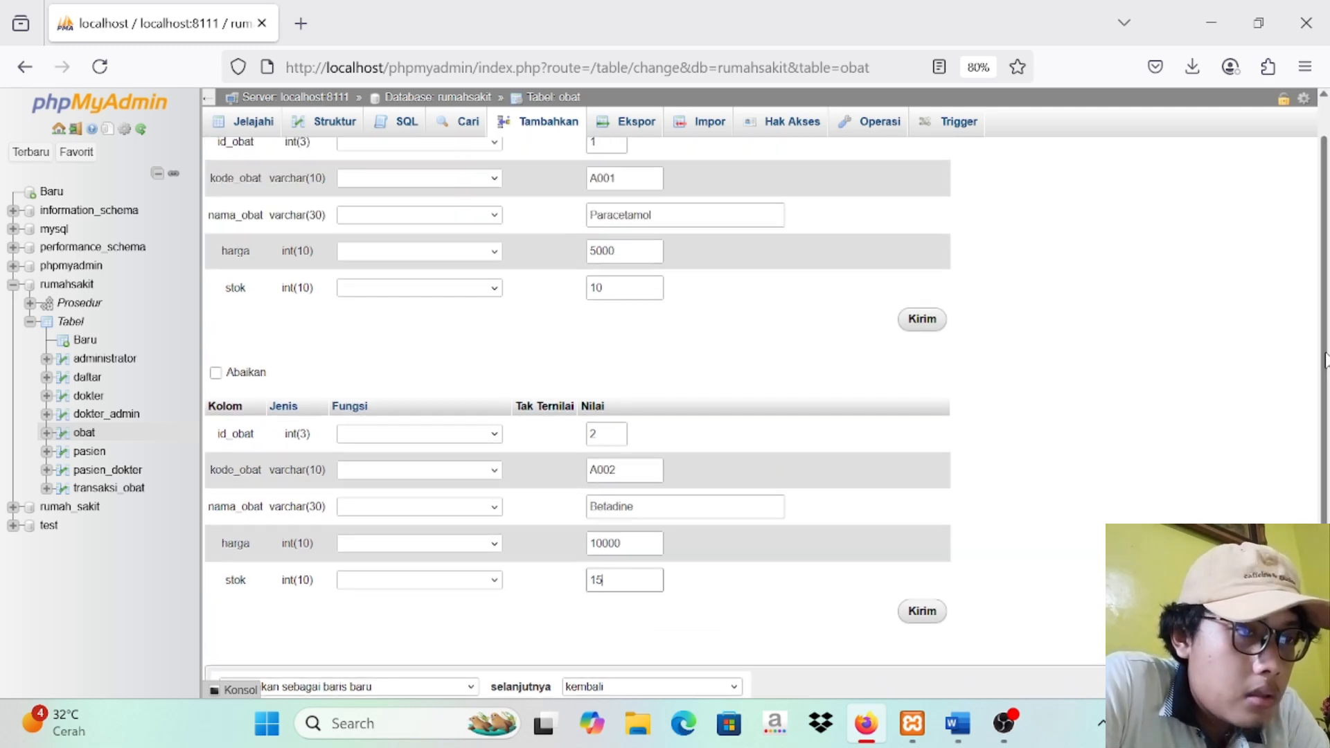
{"action": "left_click", "coordinate": [922, 320]}
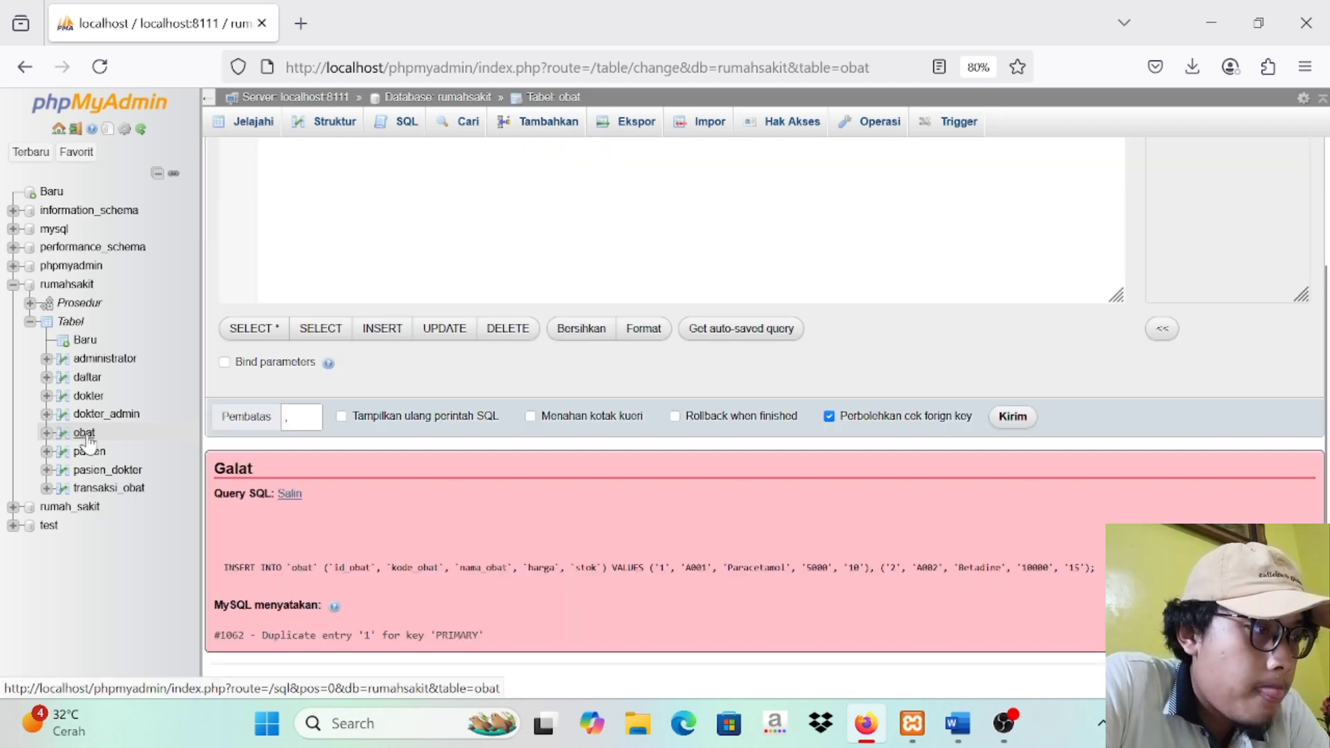
{"action": "left_click", "coordinate": [85, 436]}
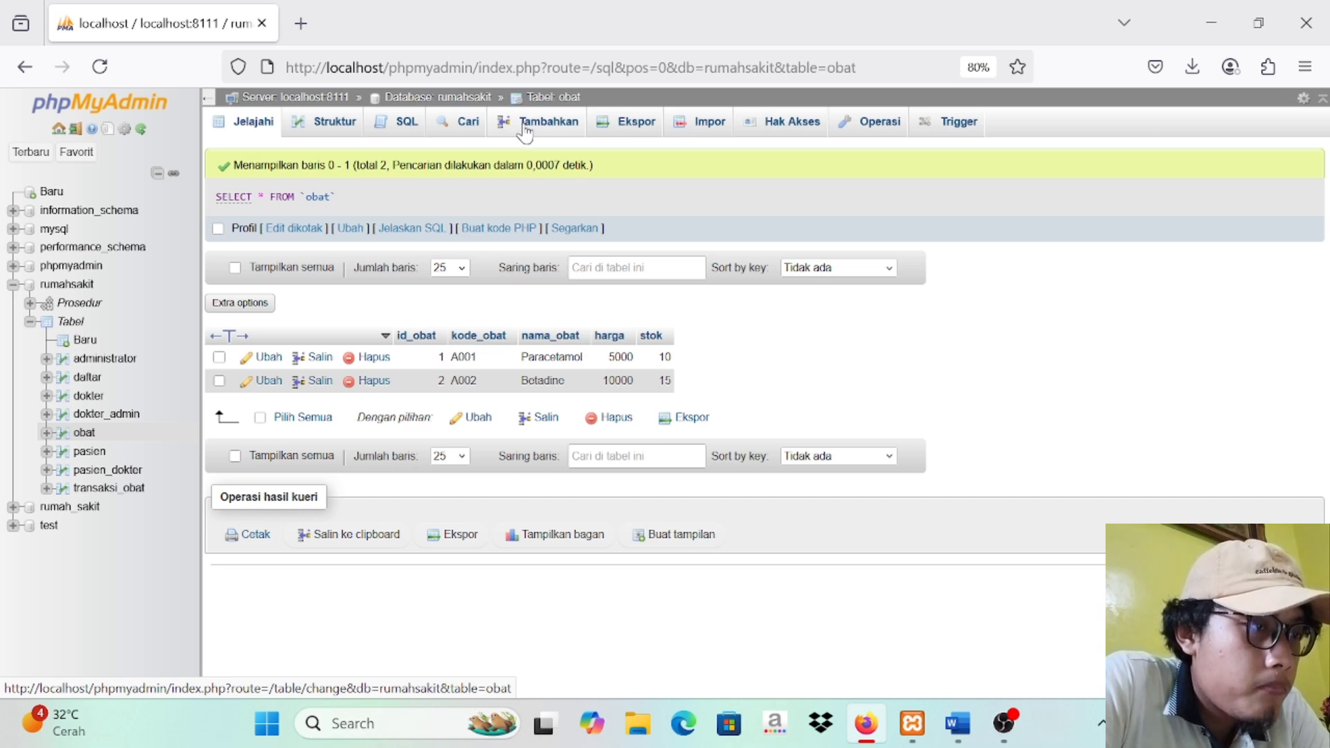
Step: Start another insert into the obat table, entering id_obat 3 and kode_obat A003
{"action": "left_click", "coordinate": [525, 132]}
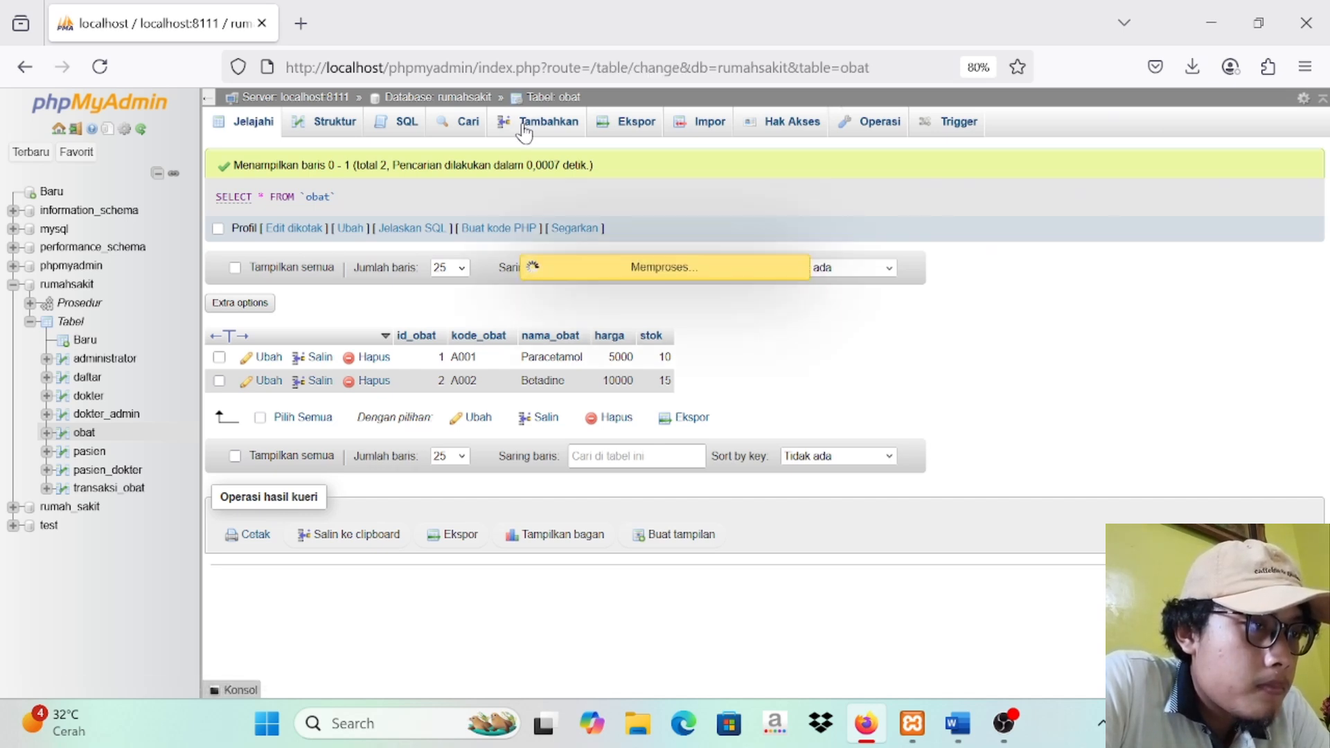
{"action": "left_click", "coordinate": [613, 186]}
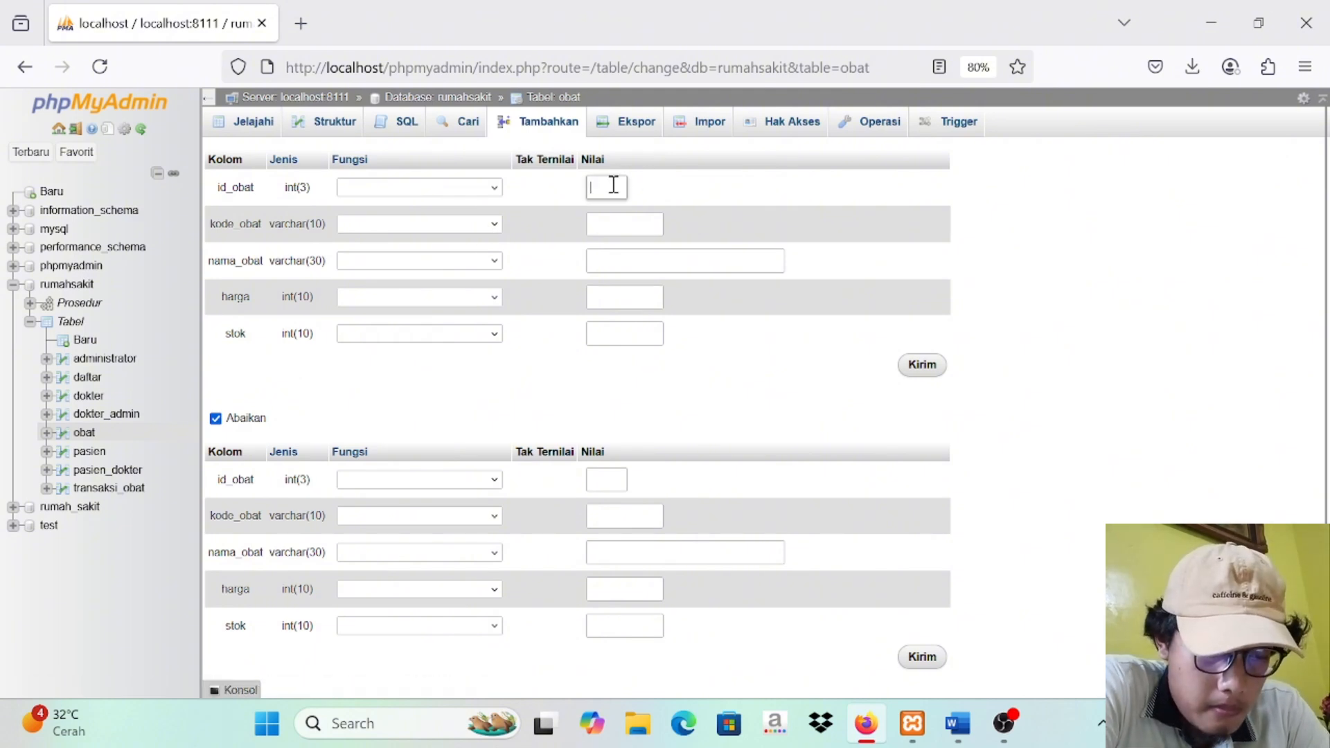
{"action": "type", "text": "3"}
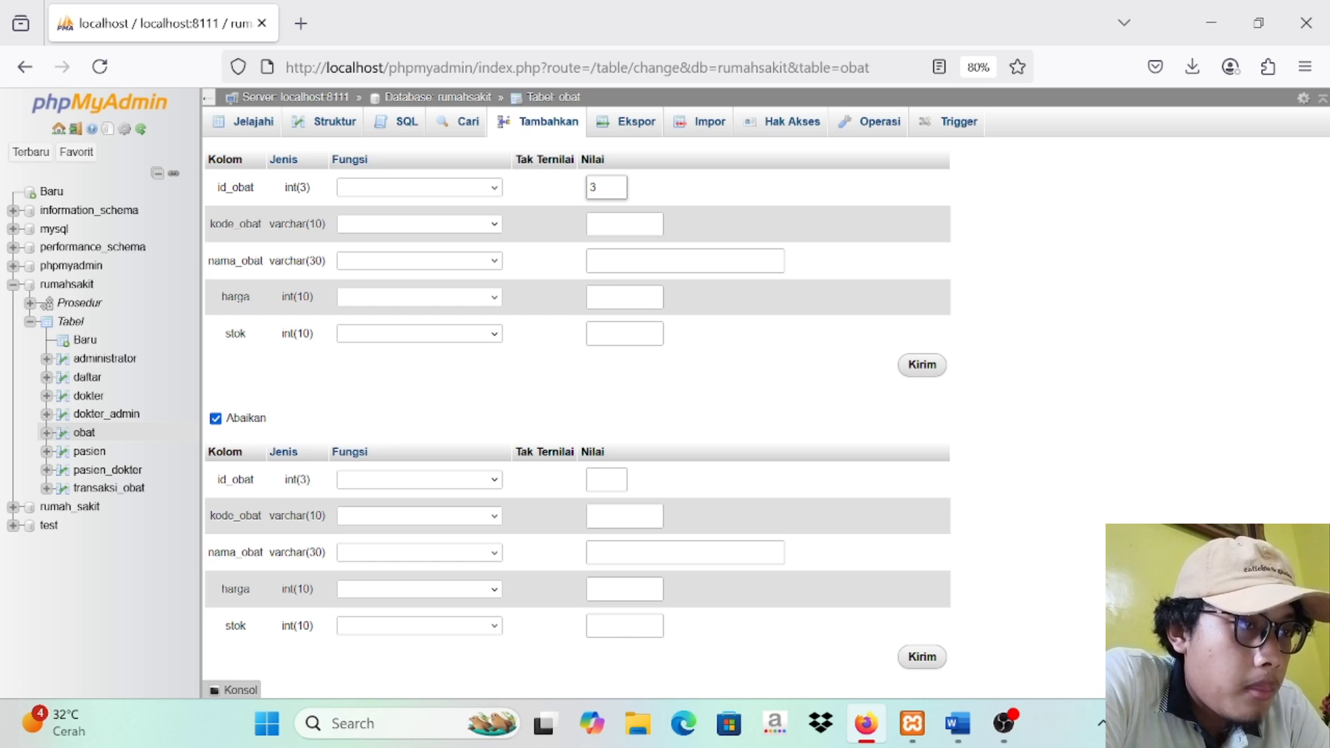
{"action": "left_click", "coordinate": [625, 224]}
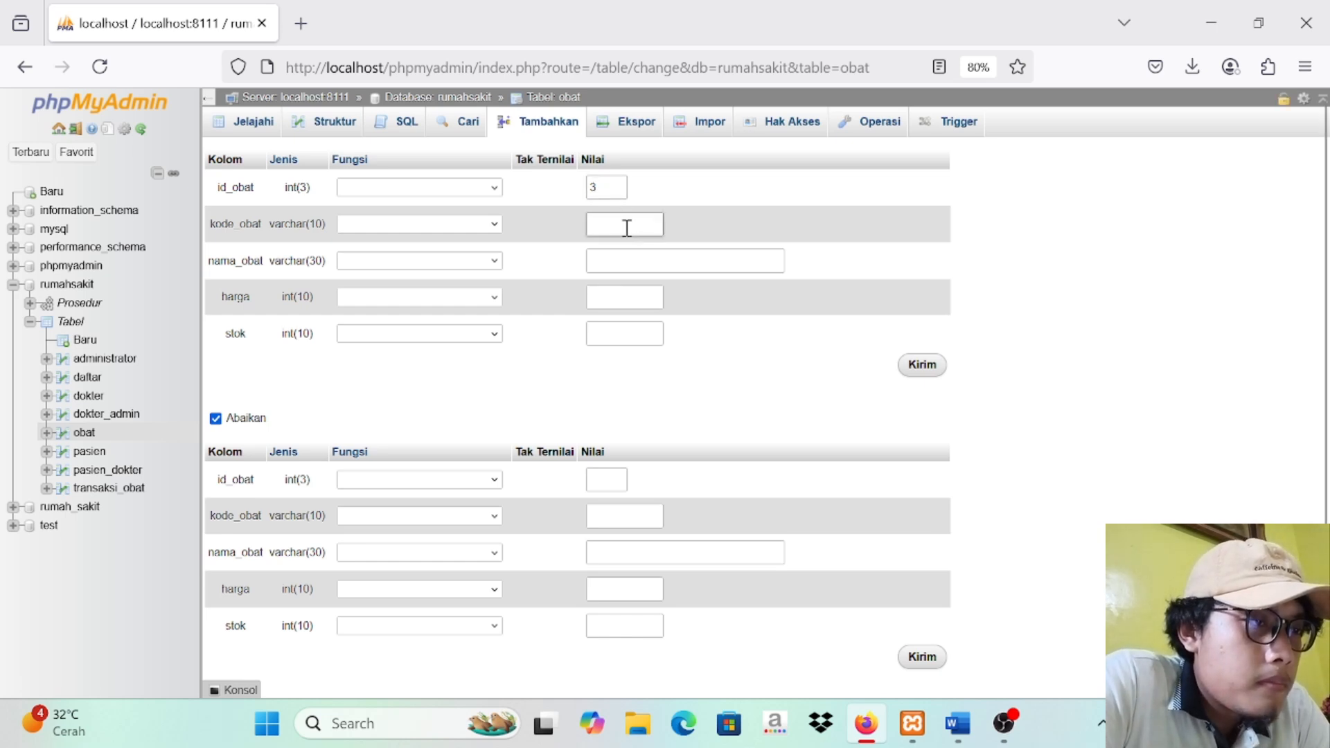
{"action": "type", "text": "A003"}
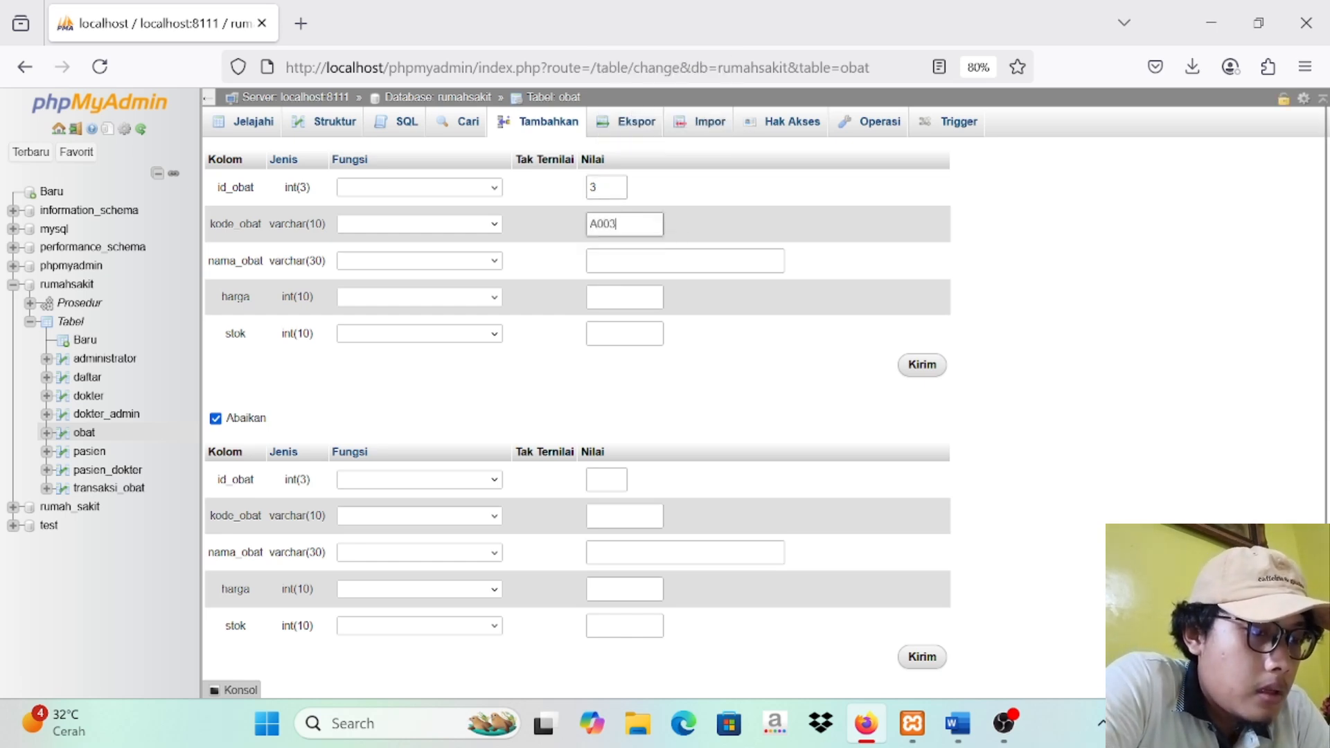
Step: Enter Amoxilin as the third obat record's nama_obat
{"action": "left_click", "coordinate": [647, 266]}
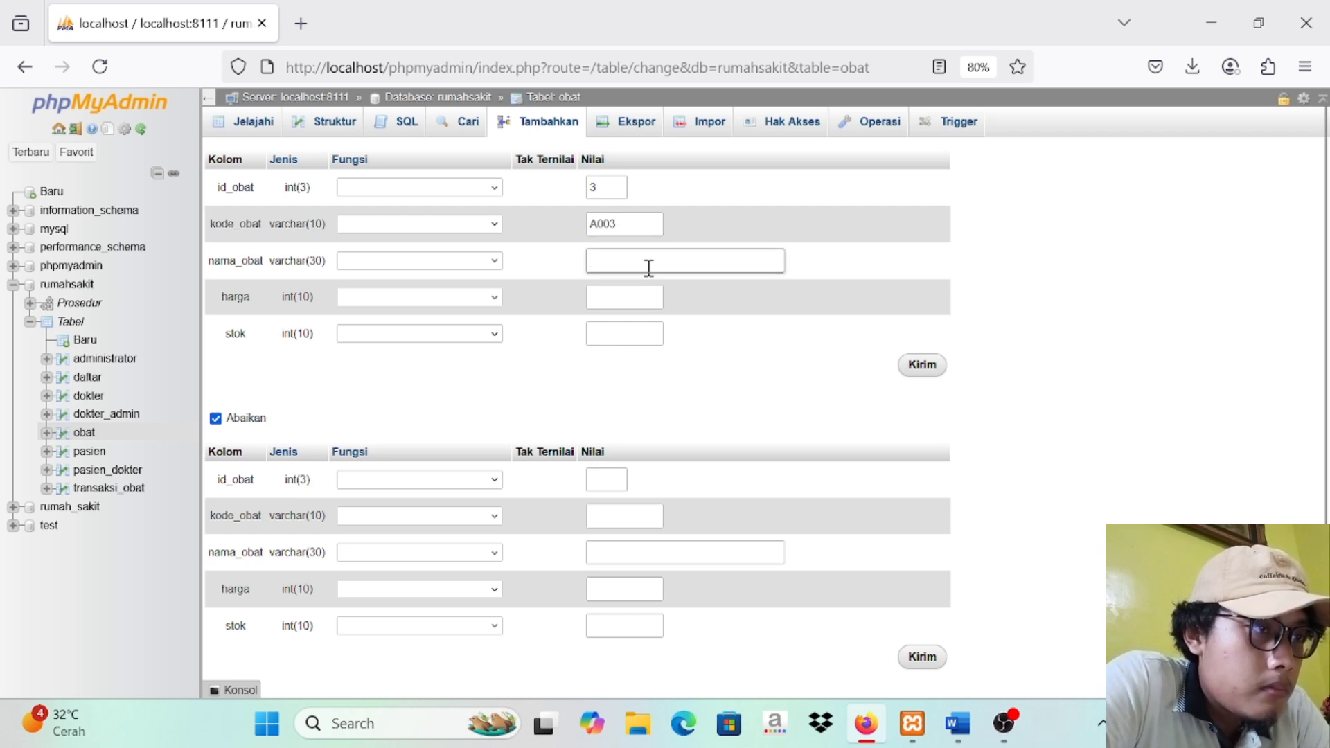
{"action": "type", "text": "AM"}
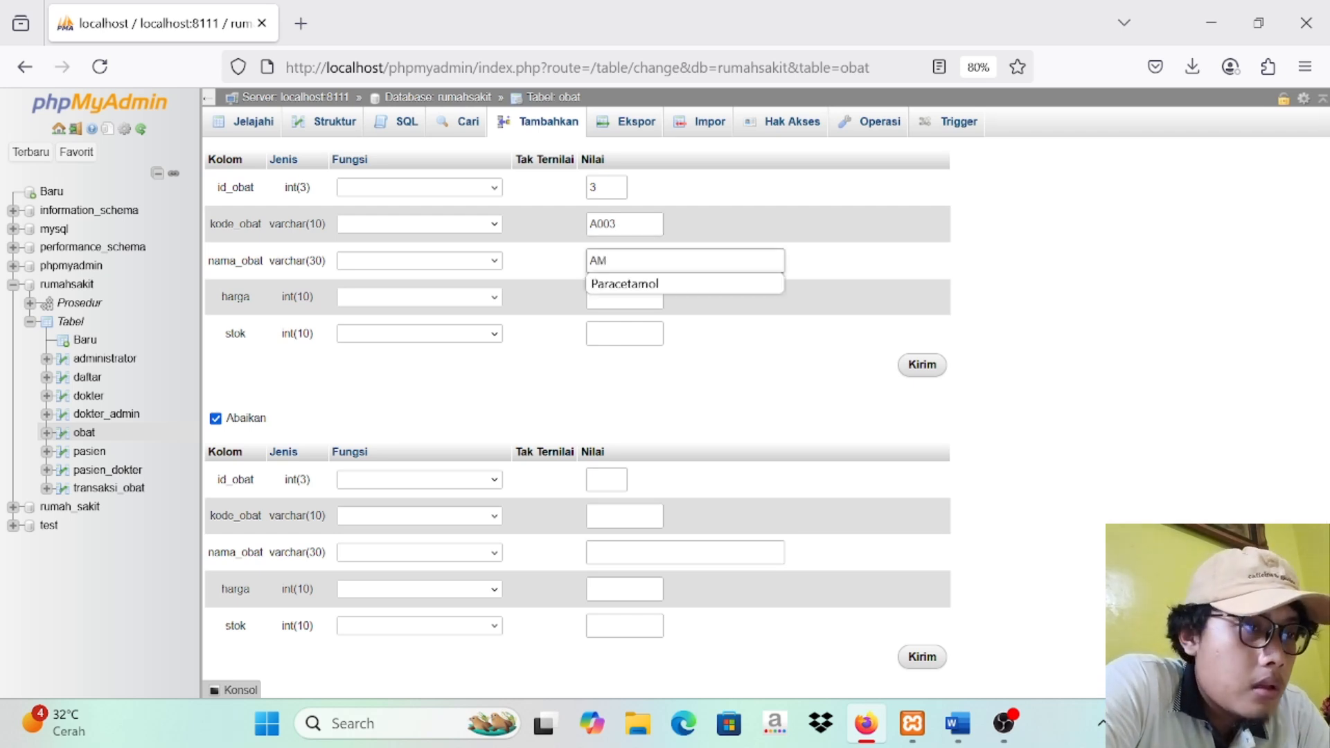
{"action": "key", "text": "Caps_Lock"}
{"action": "key", "text": "BackSpace"}
{"action": "type", "text": "mo"}
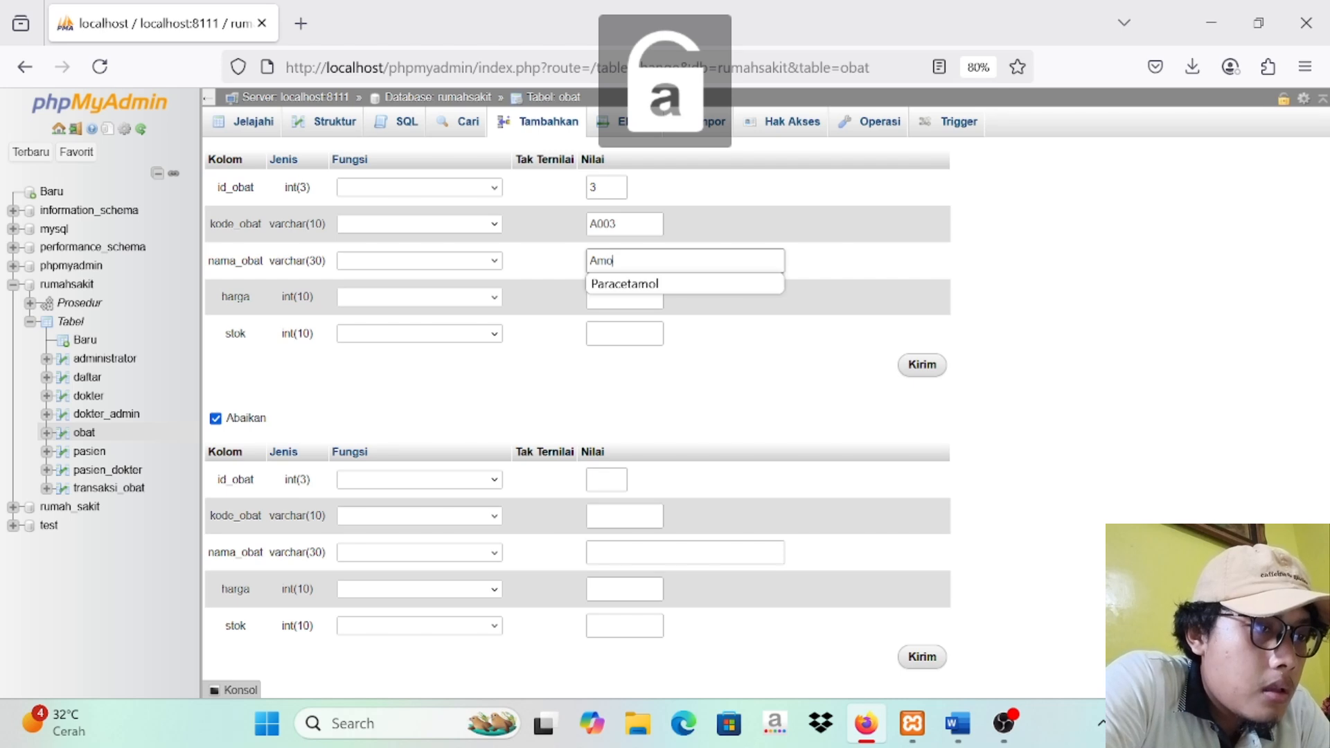
{"action": "type", "text": "xilic"}
{"action": "key", "text": "BackSpace"}
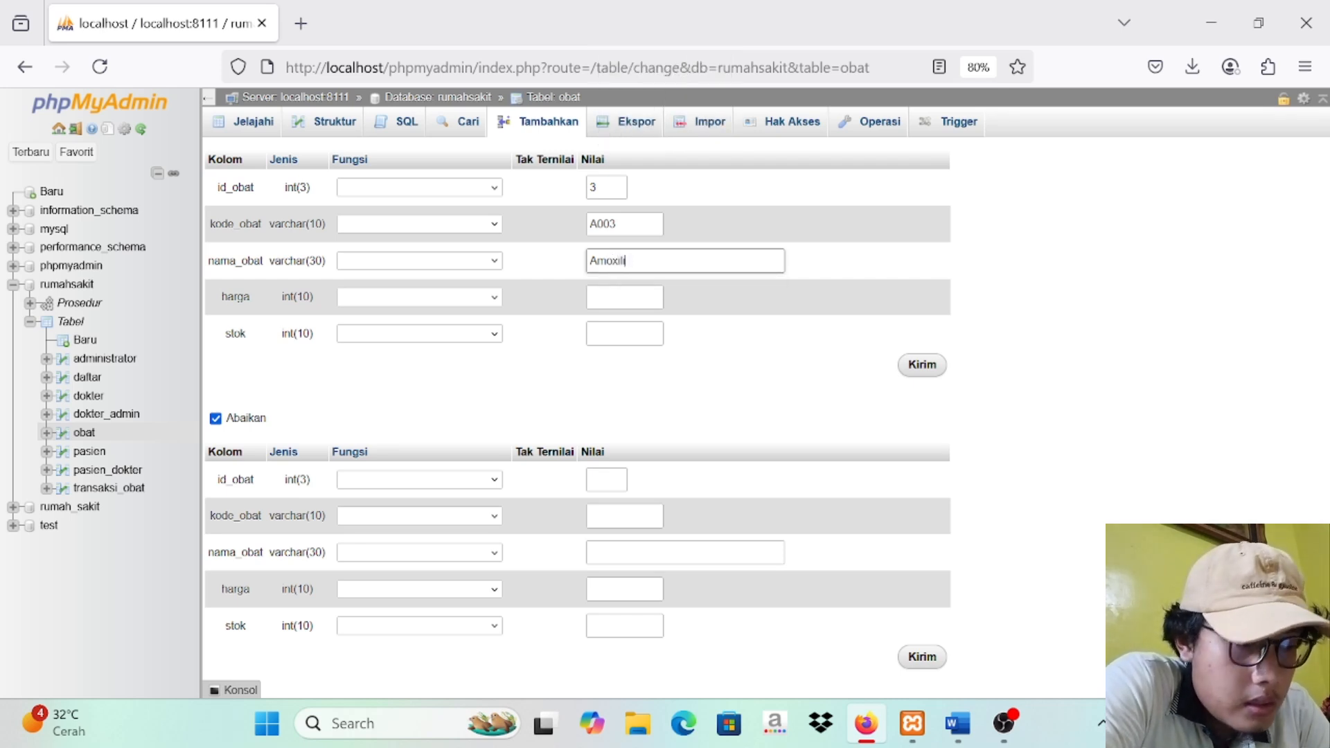
Step: Set the Amoxilin record's harga to 7000 and stok to 12, submit it, and display the obat table's rows
{"action": "left_click", "coordinate": [603, 299]}
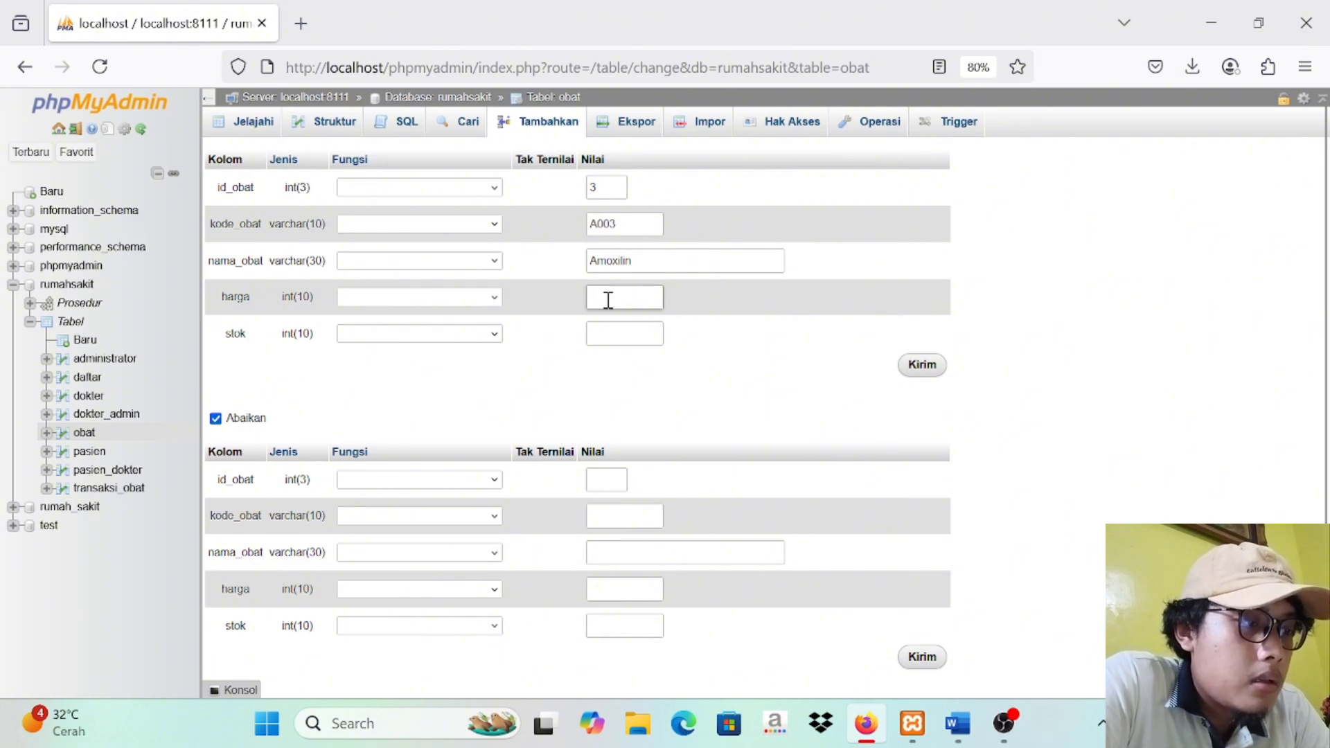
{"action": "type", "text": "7000"}
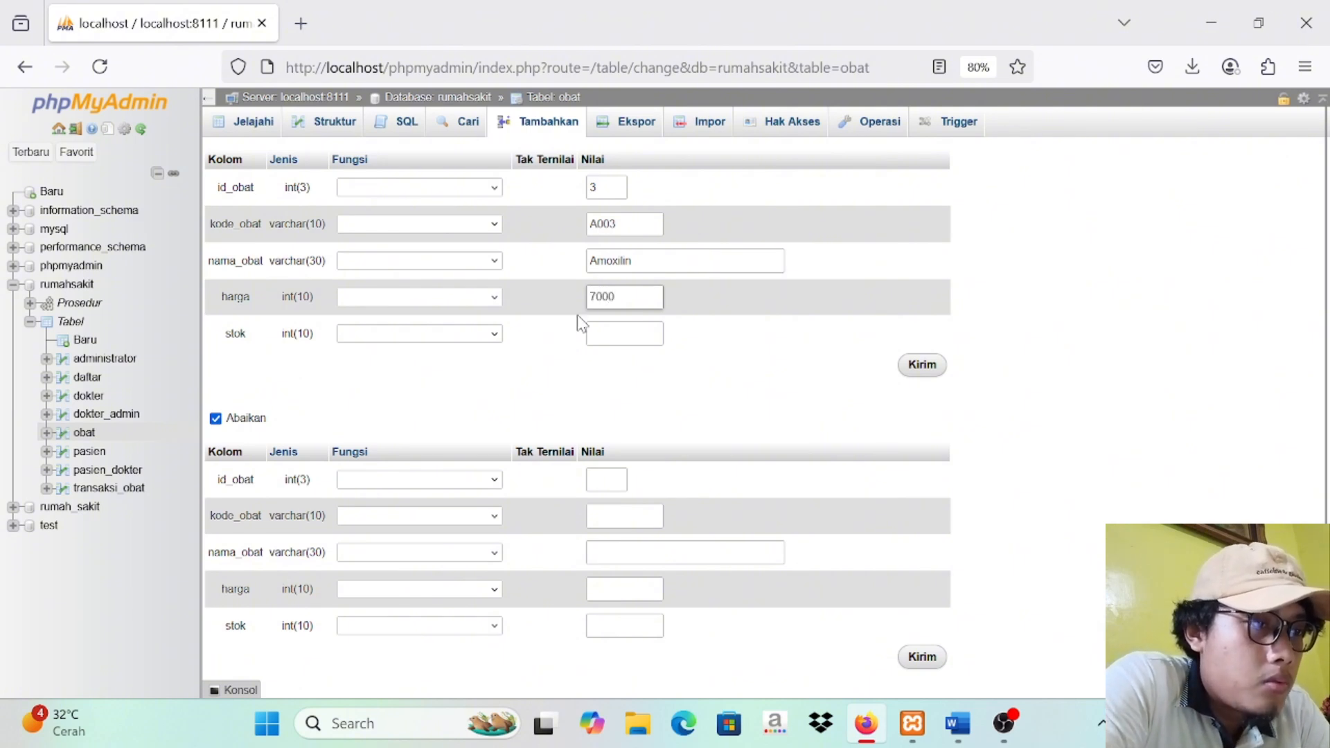
{"action": "left_click", "coordinate": [594, 332]}
{"action": "type", "text": "12"}
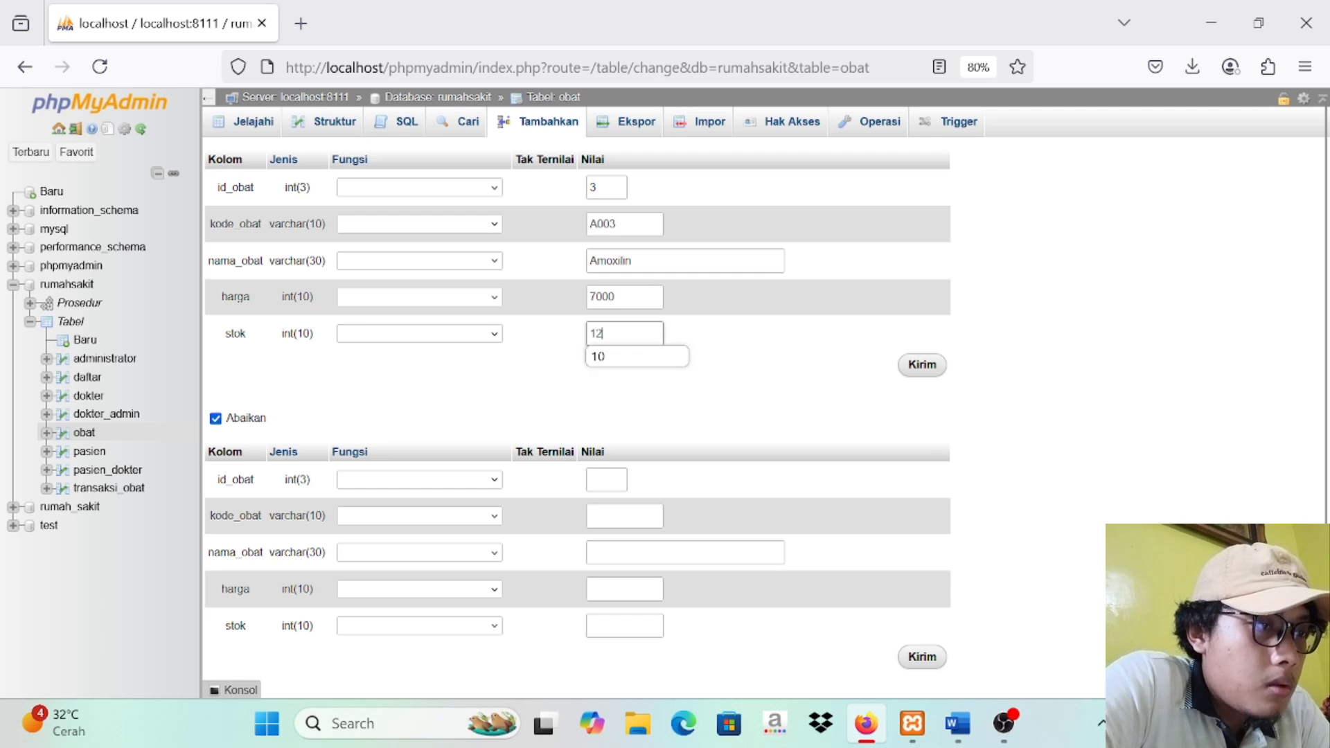
{"action": "left_click", "coordinate": [904, 378]}
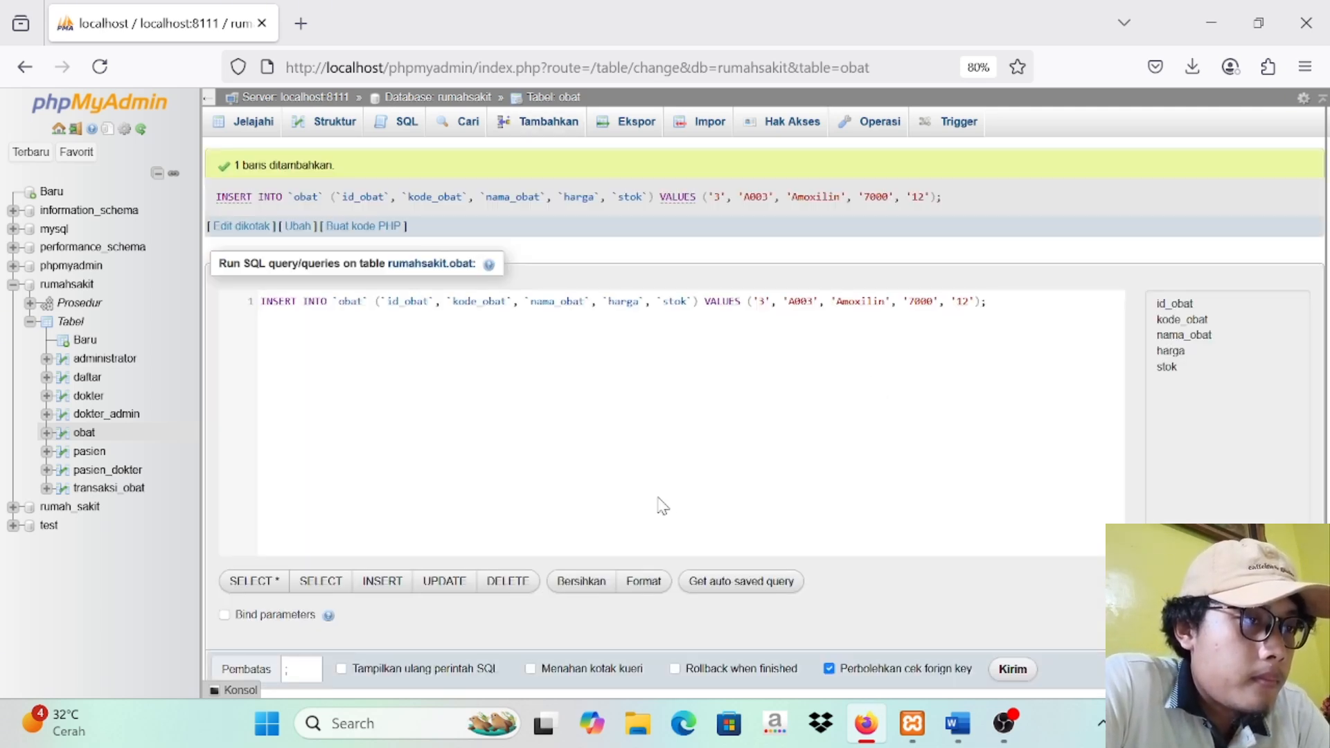
{"action": "left_click", "coordinate": [84, 433]}
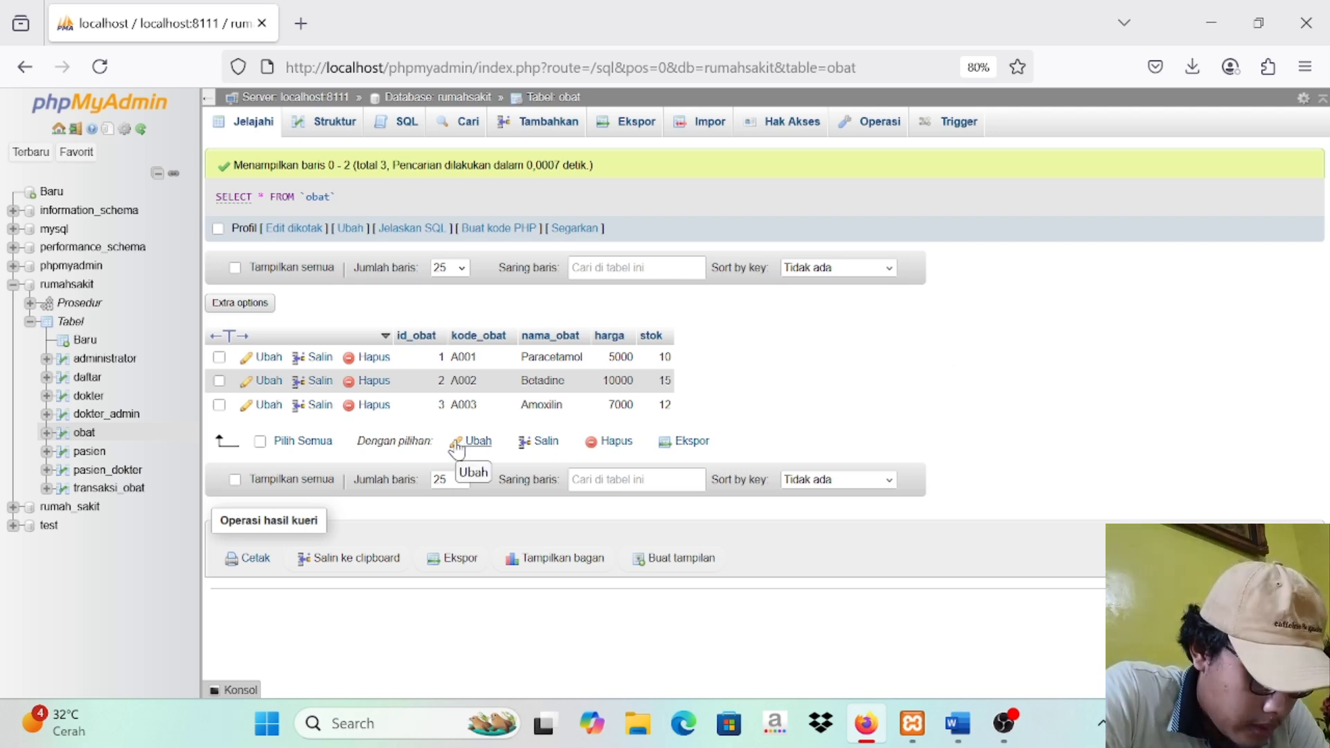
Step: Create an AFTER INSERT trigger tg_jual on transaksi_obat: UPDATE obat SET stok = stok - NEW.jumlah WHERE id_obat = NEW.id_obat;
{"action": "left_click", "coordinate": [110, 488]}
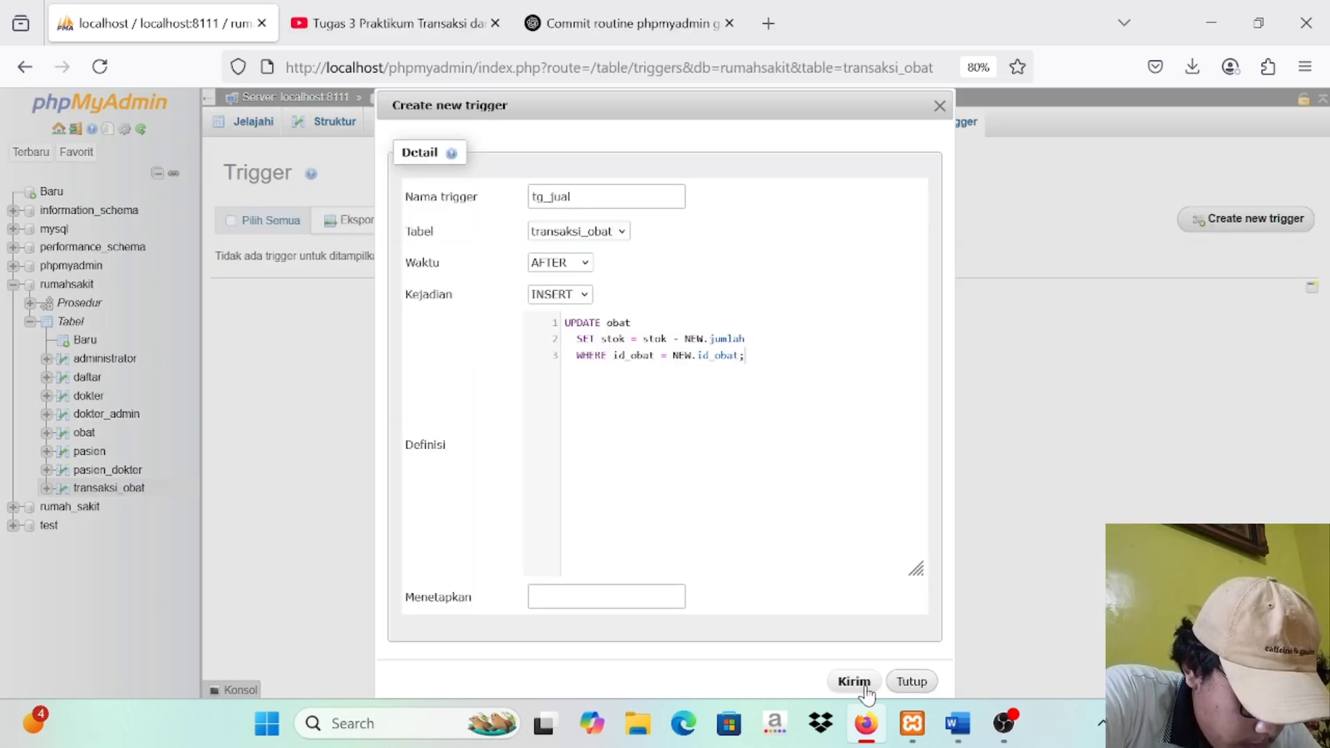
{"action": "left_click", "coordinate": [865, 684]}
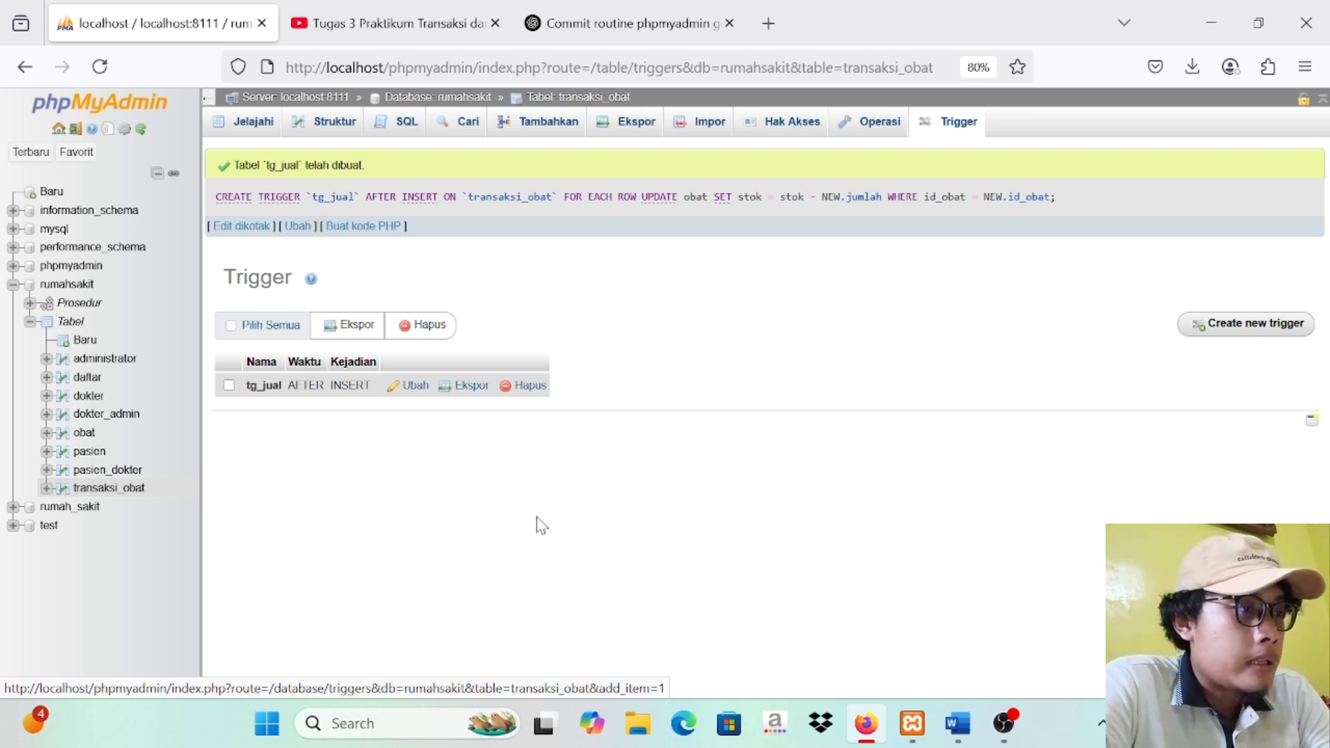
{"action": "left_click", "coordinate": [108, 488]}
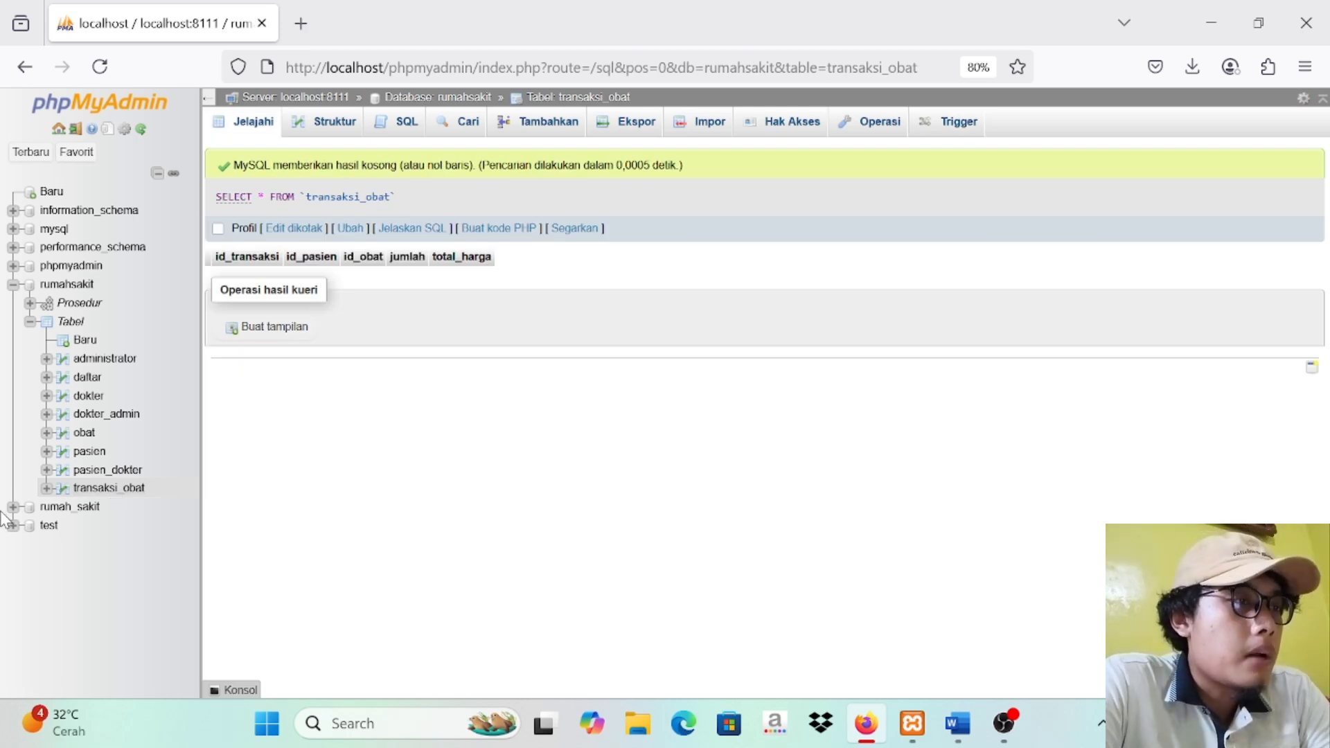
{"action": "left_click", "coordinate": [956, 122]}
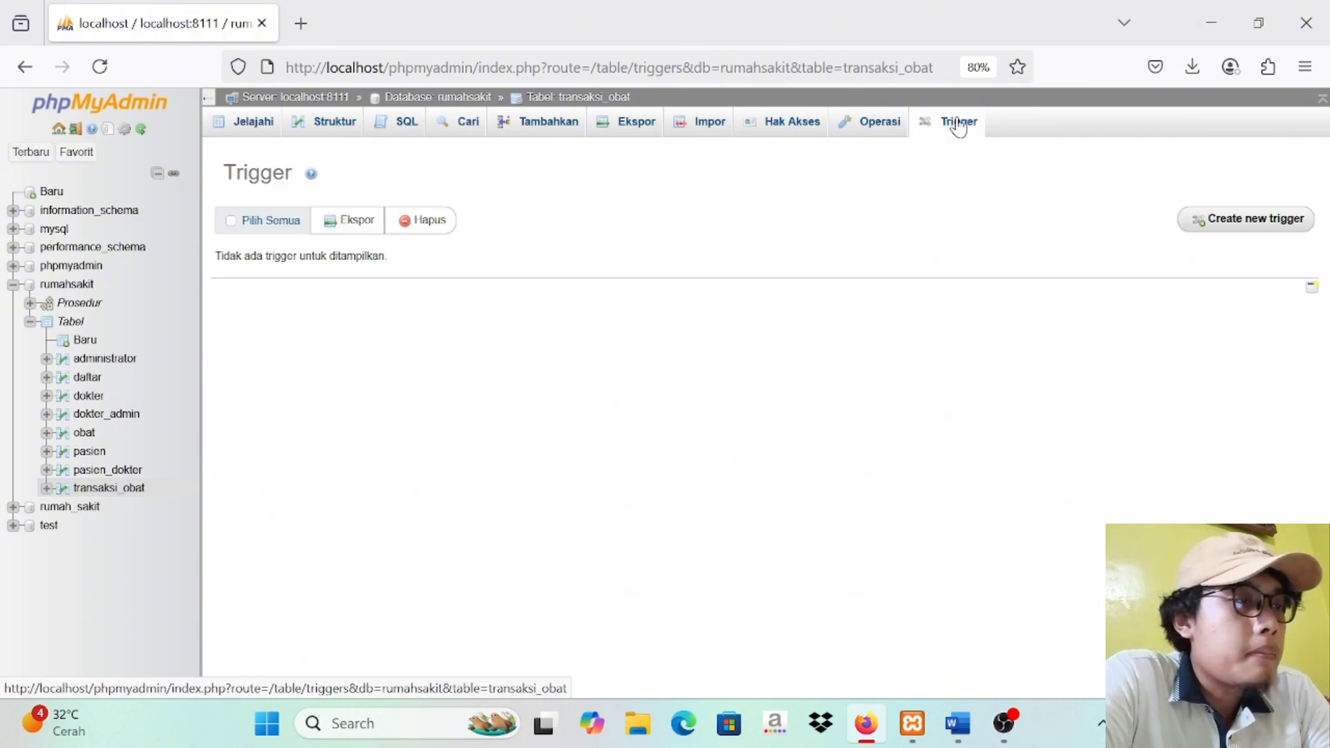
{"action": "left_click", "coordinate": [1220, 227]}
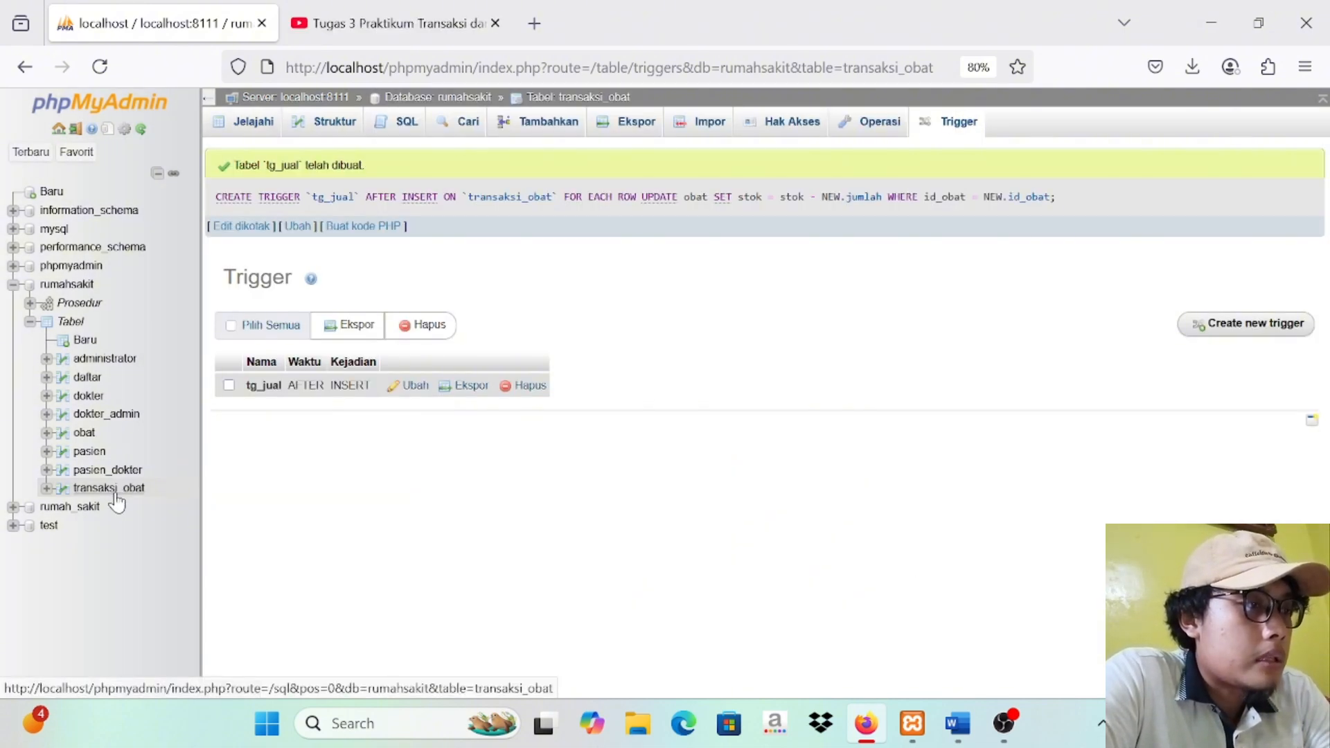
{"action": "left_click", "coordinate": [114, 493]}
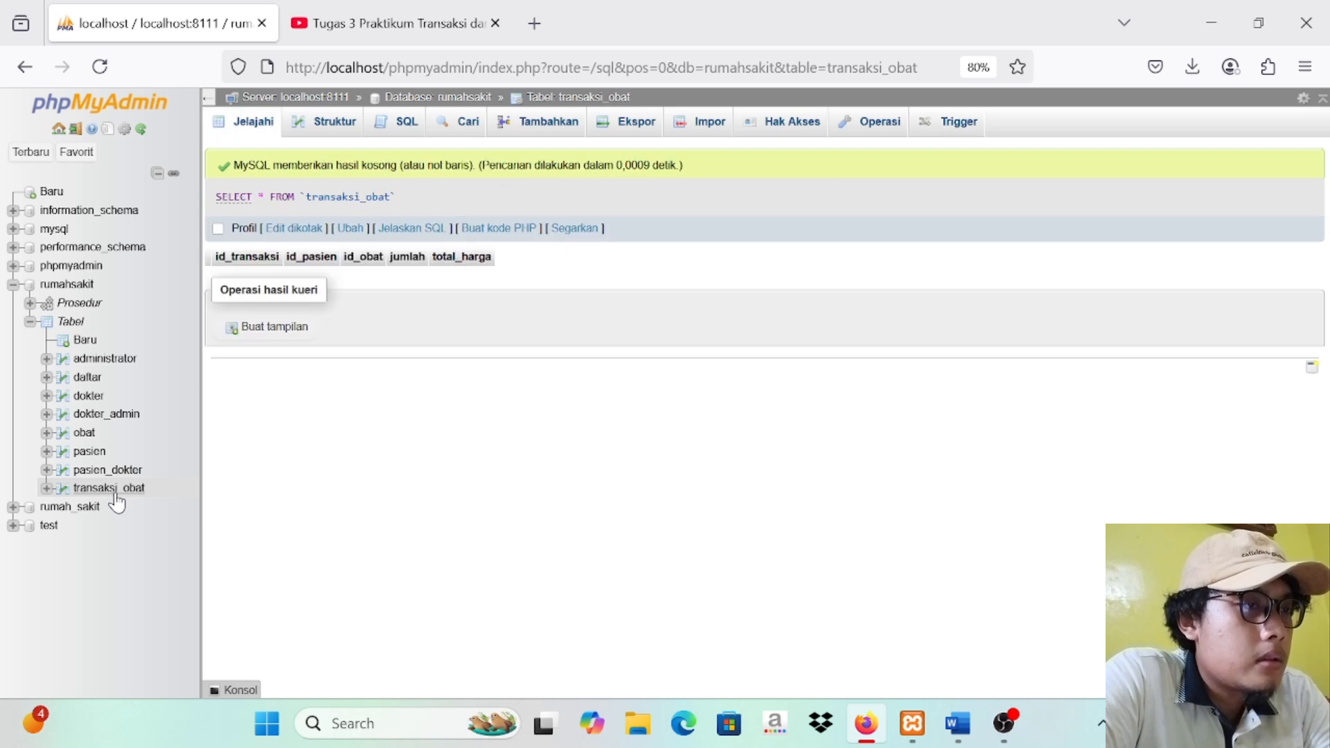
Step: Check the obat table's rows and start a new transaksi_obat record with id_transaksi 2
{"action": "left_click", "coordinate": [85, 433]}
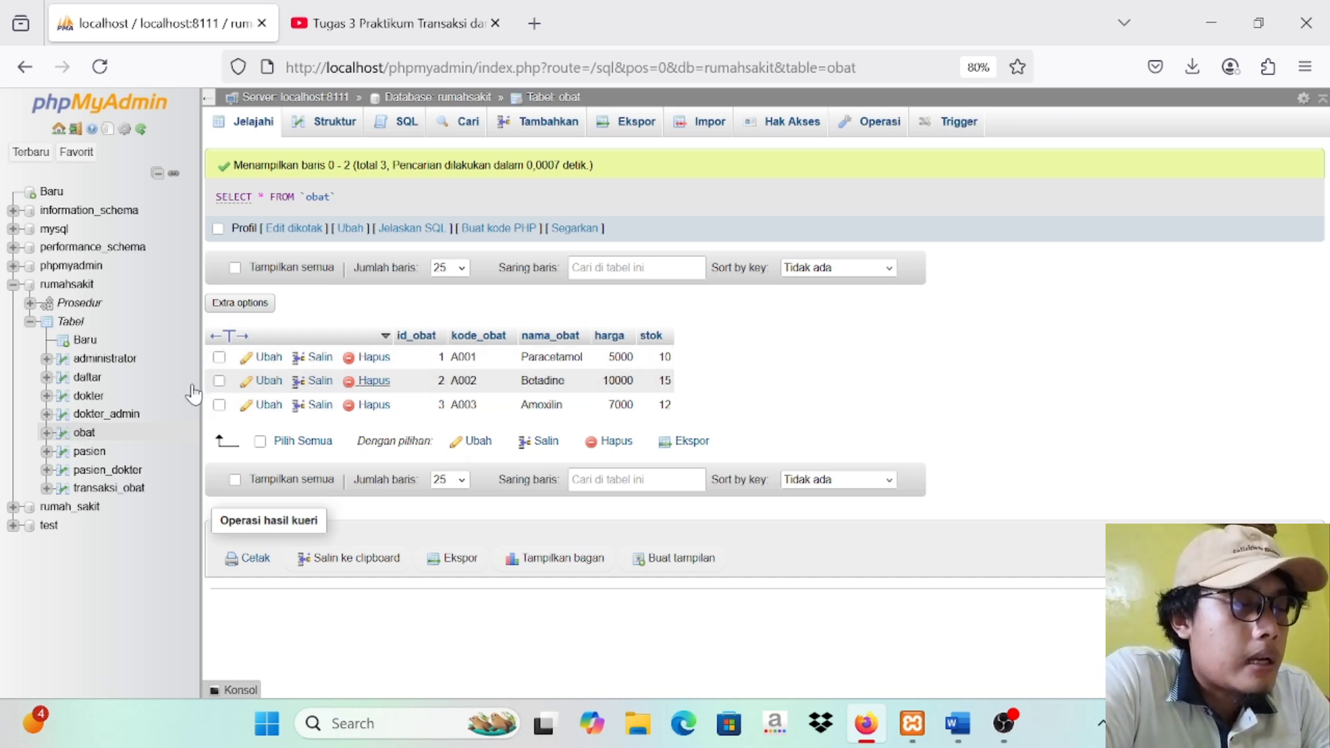
{"action": "left_click", "coordinate": [113, 490]}
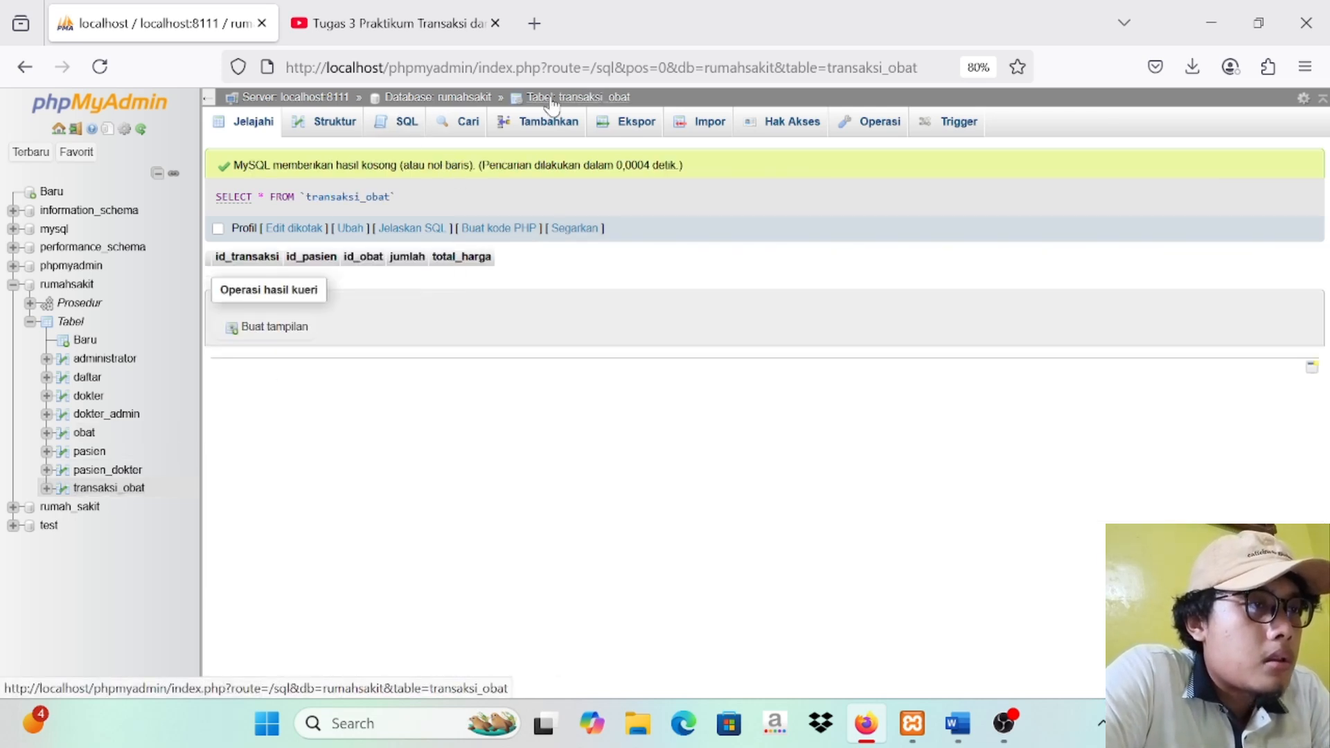
{"action": "left_click", "coordinate": [562, 123]}
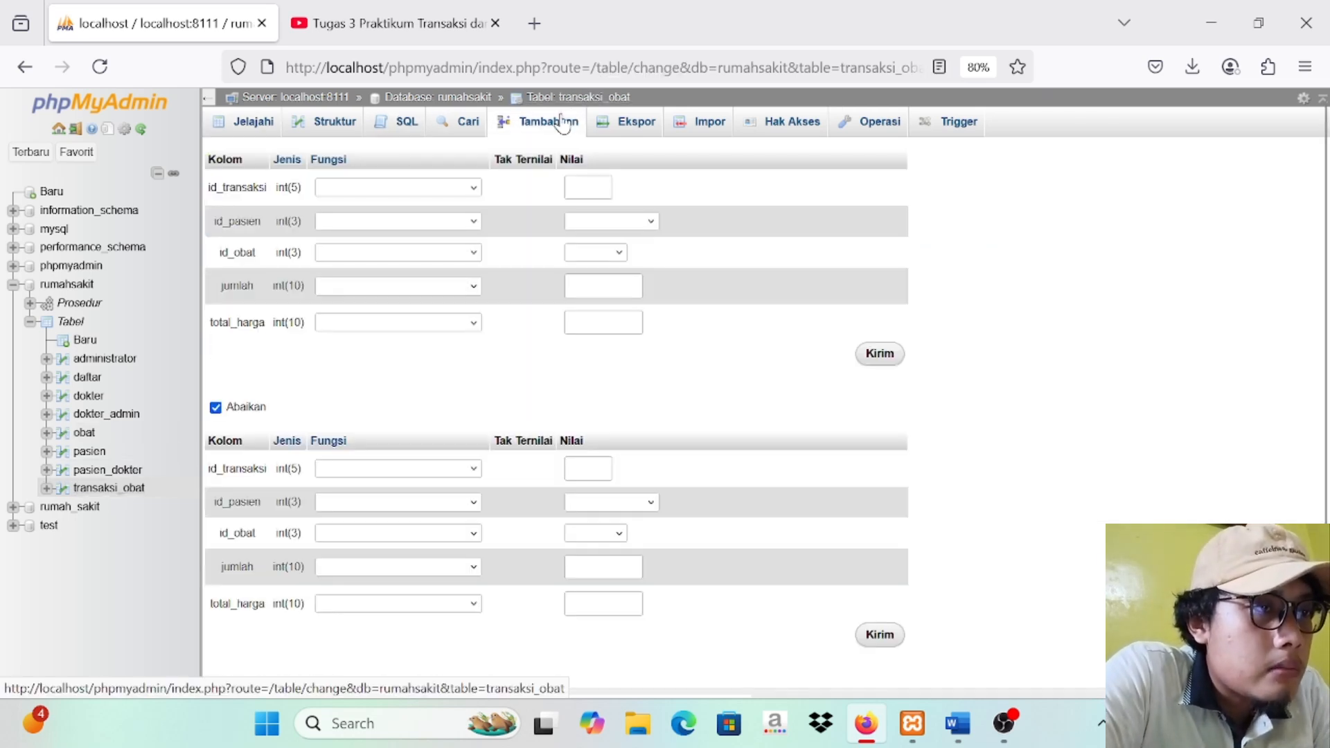
{"action": "left_click", "coordinate": [602, 196]}
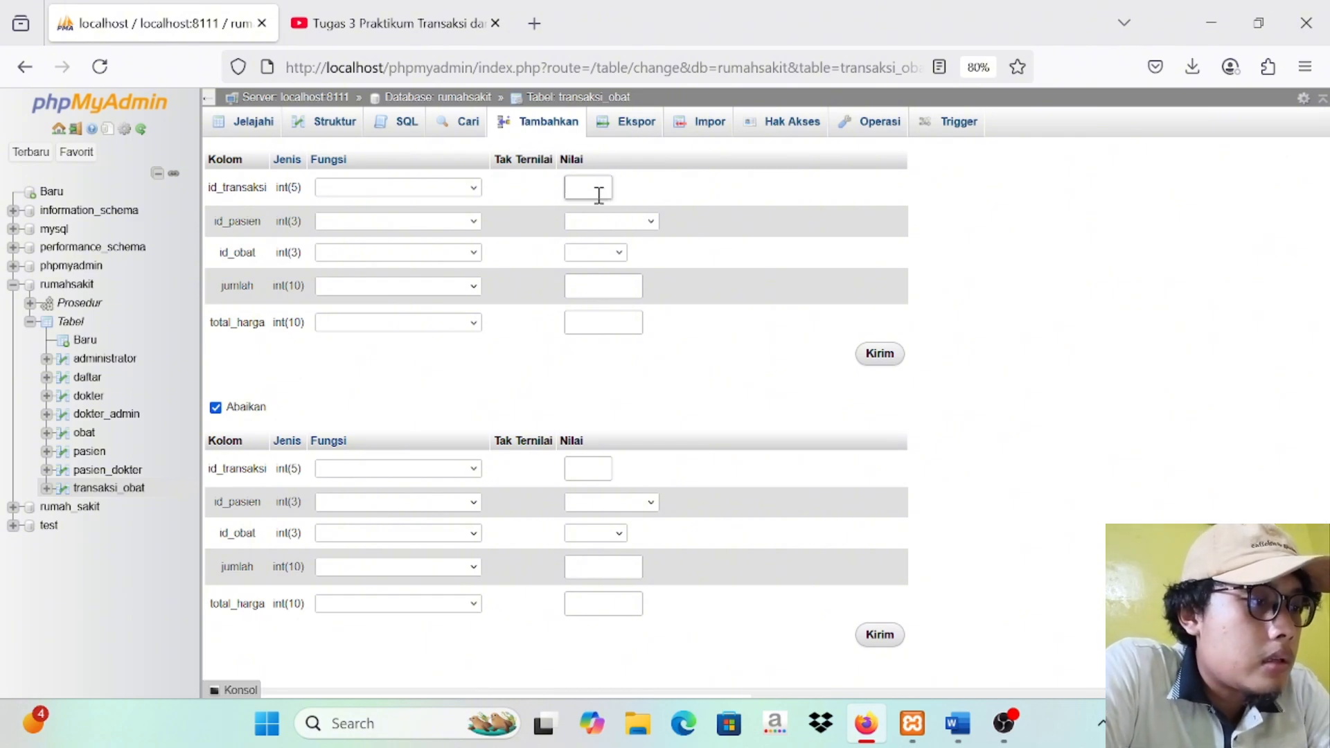
{"action": "type", "text": "2"}
Step: Assign the patient with id_pasien 5 and the medicine A002 - 2 to the new transaksi_obat record
{"action": "left_click", "coordinate": [651, 223]}
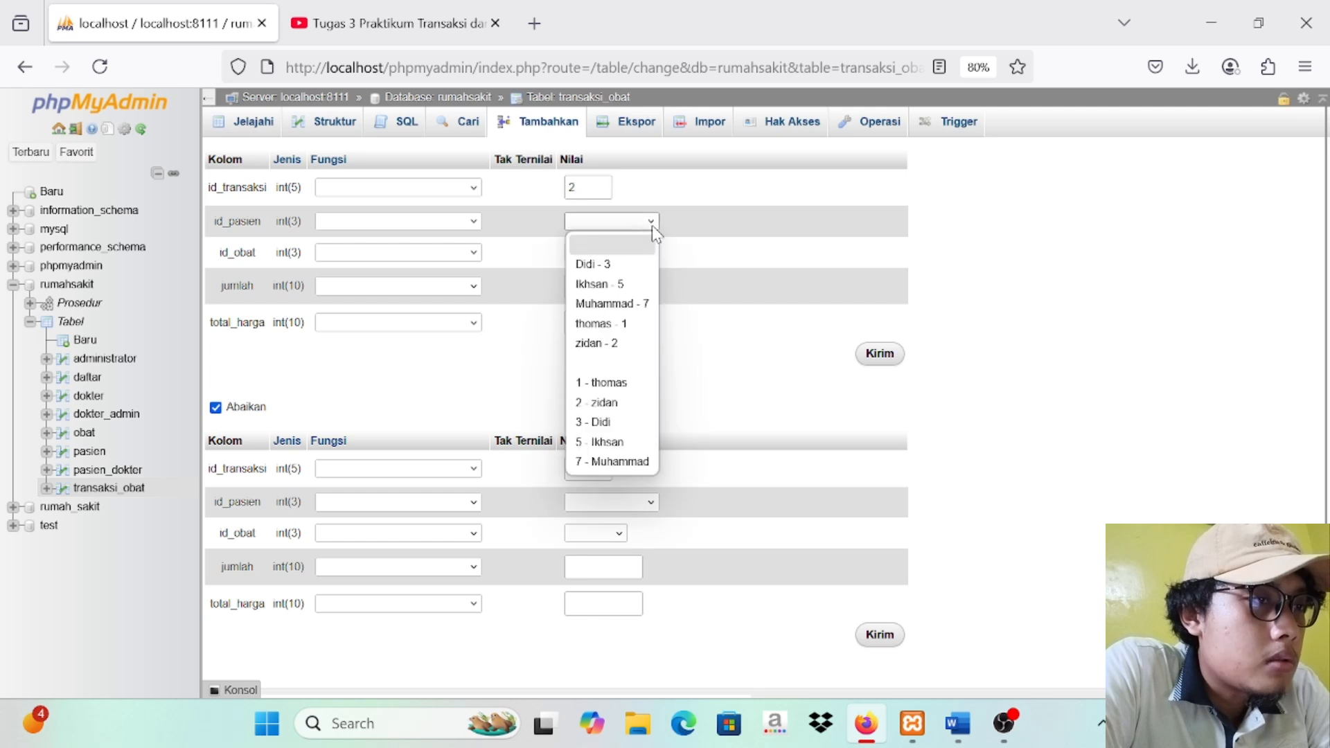
{"action": "left_click", "coordinate": [622, 285]}
{"action": "left_click", "coordinate": [618, 255]}
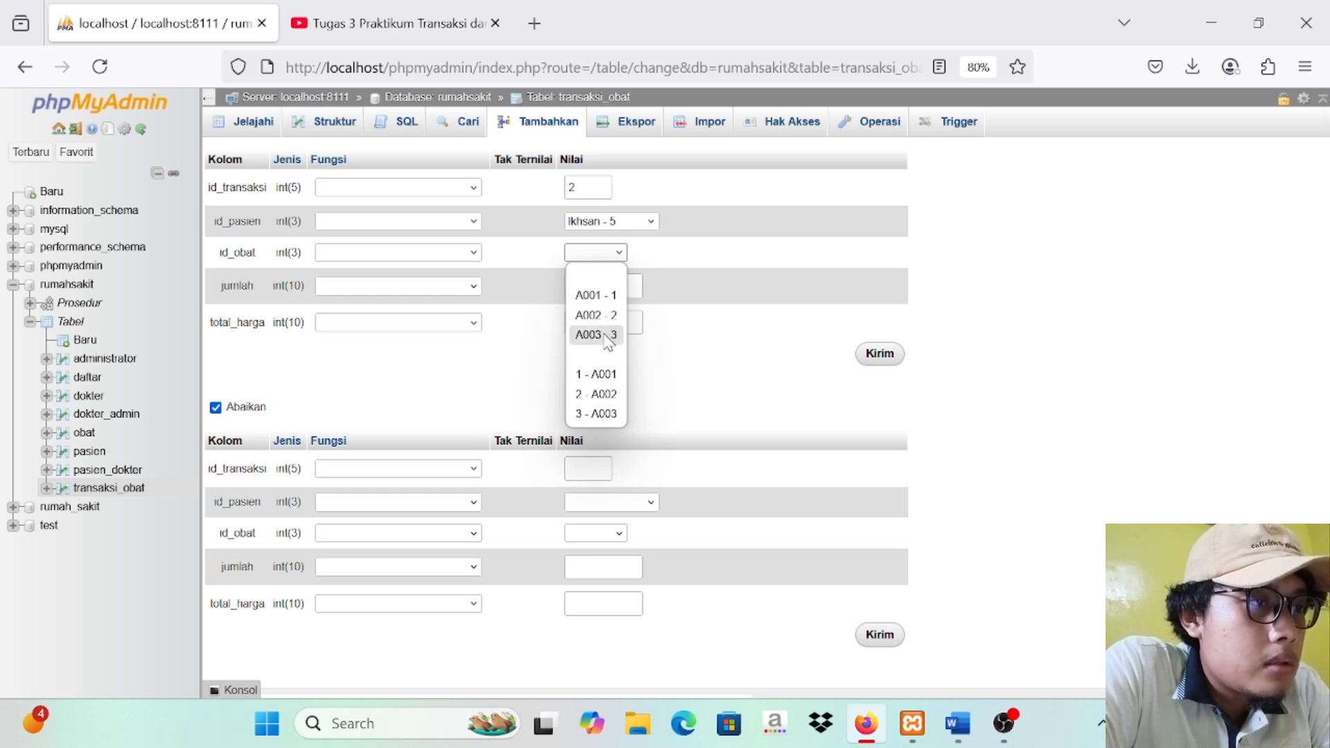
{"action": "left_click", "coordinate": [597, 315]}
Step: Set the transaction's jumlah to 2 and total_harga to 20000, submit it, and display the obat table's rows to check the stock
{"action": "left_click", "coordinate": [614, 291]}
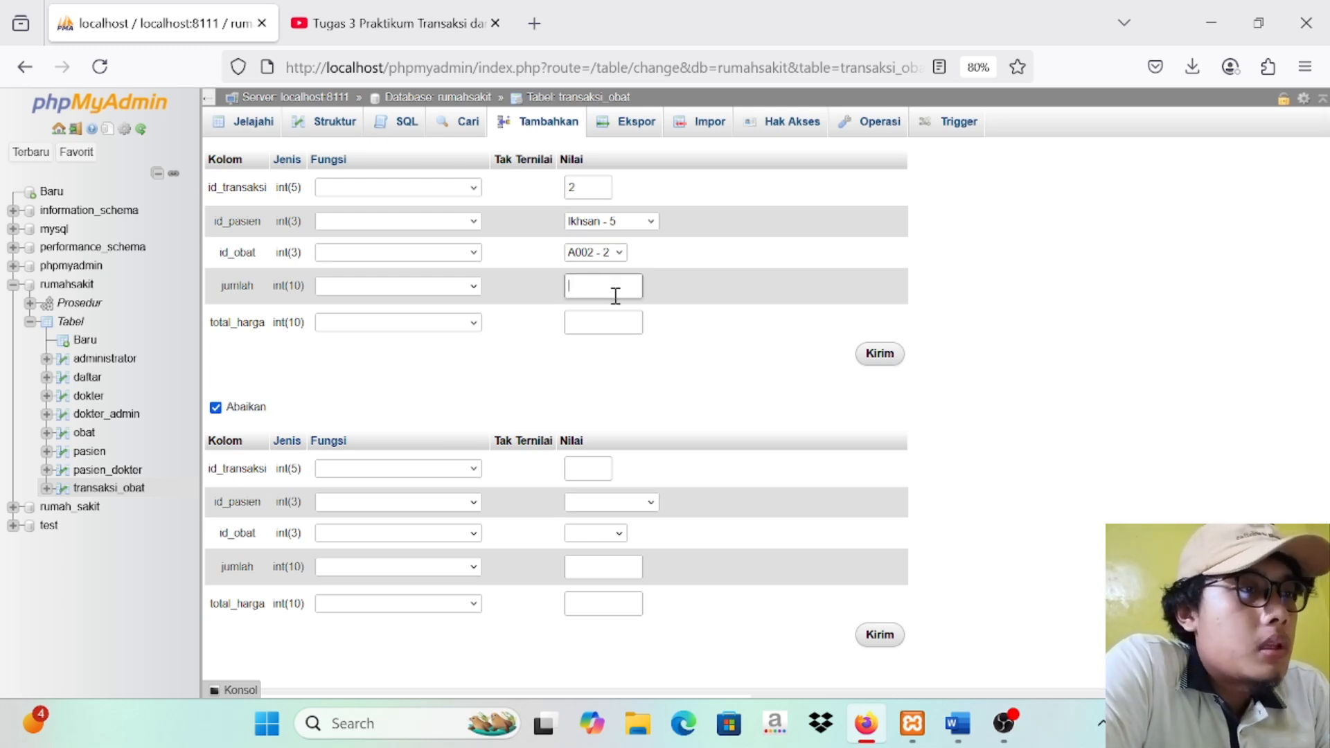
{"action": "type", "text": "2"}
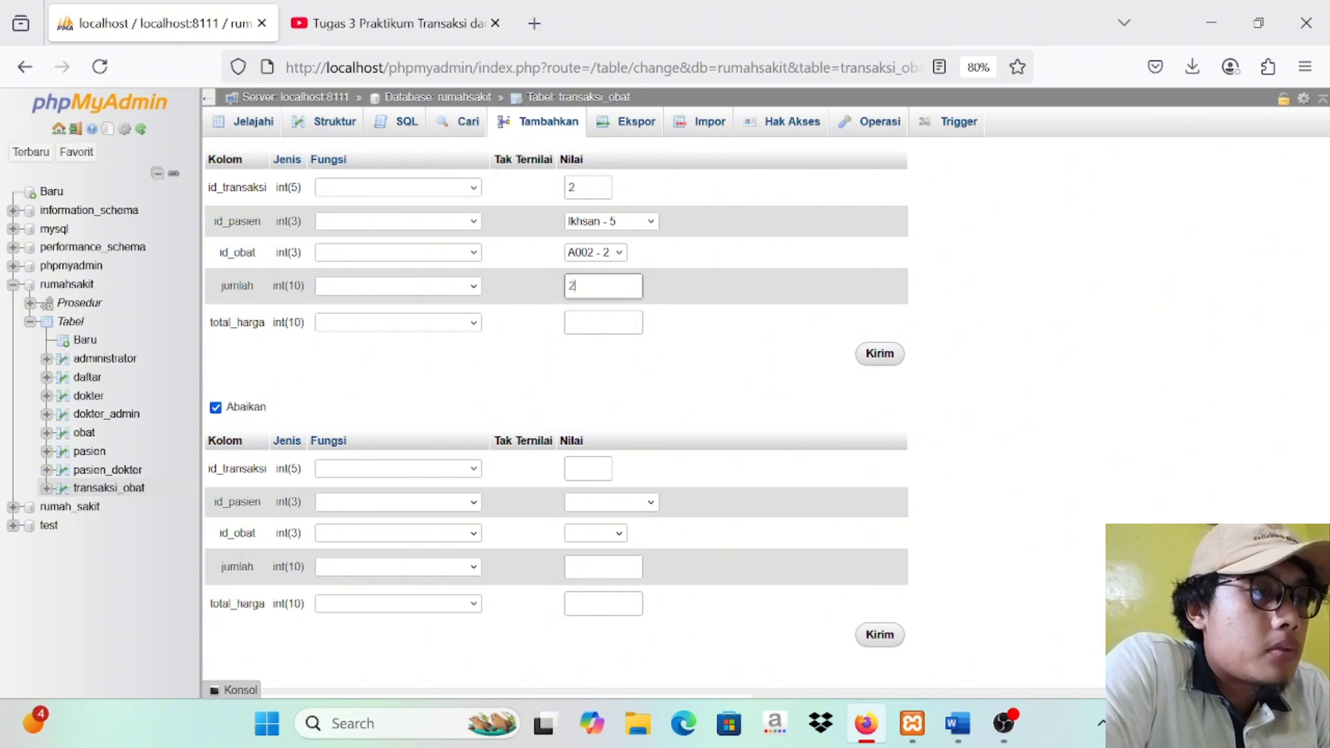
{"action": "left_click", "coordinate": [618, 325]}
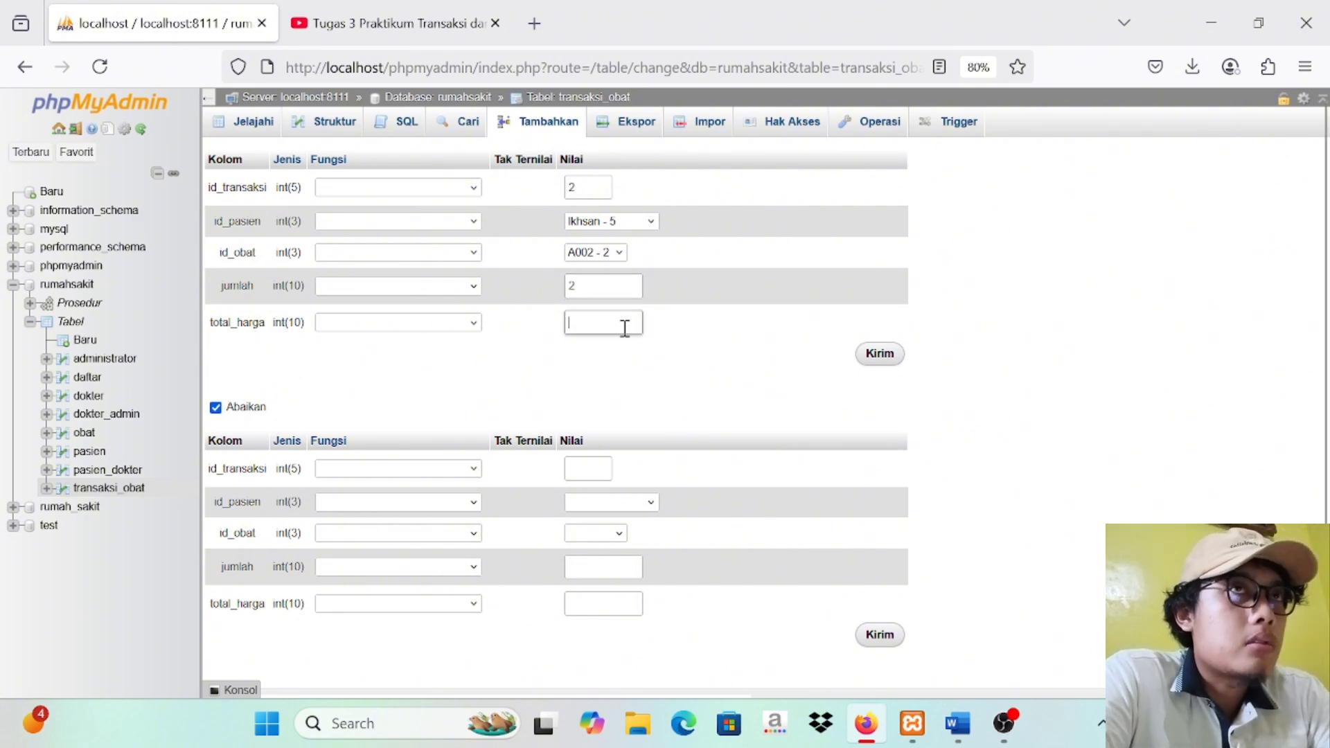
{"action": "type", "text": "2"}
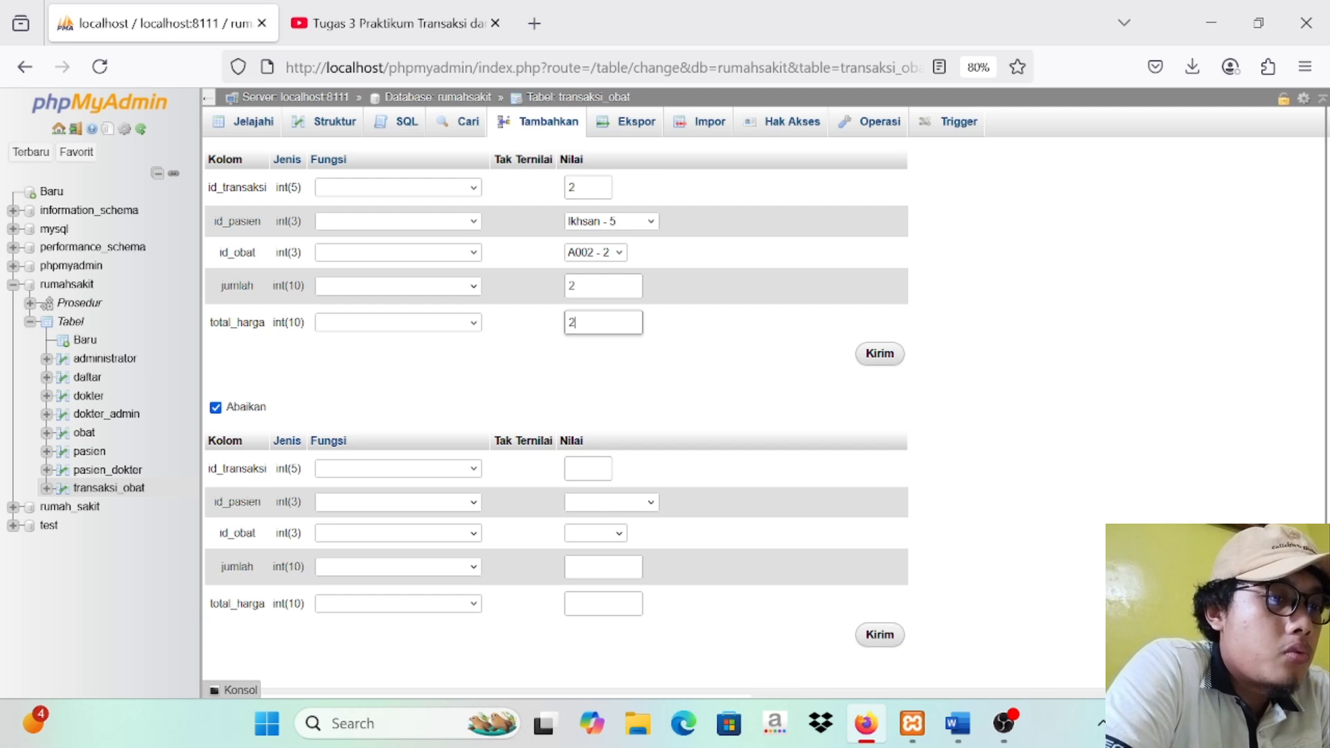
{"action": "type", "text": "0000"}
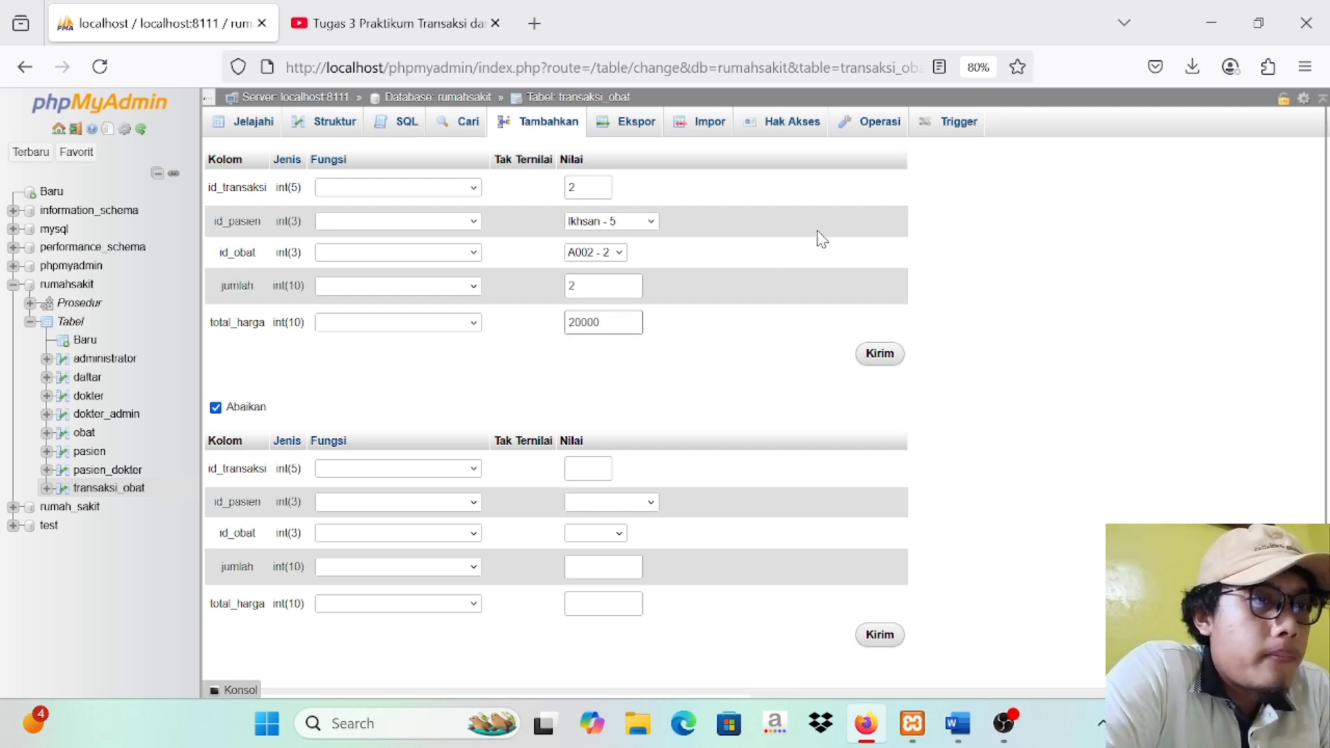
{"action": "left_click", "coordinate": [880, 361]}
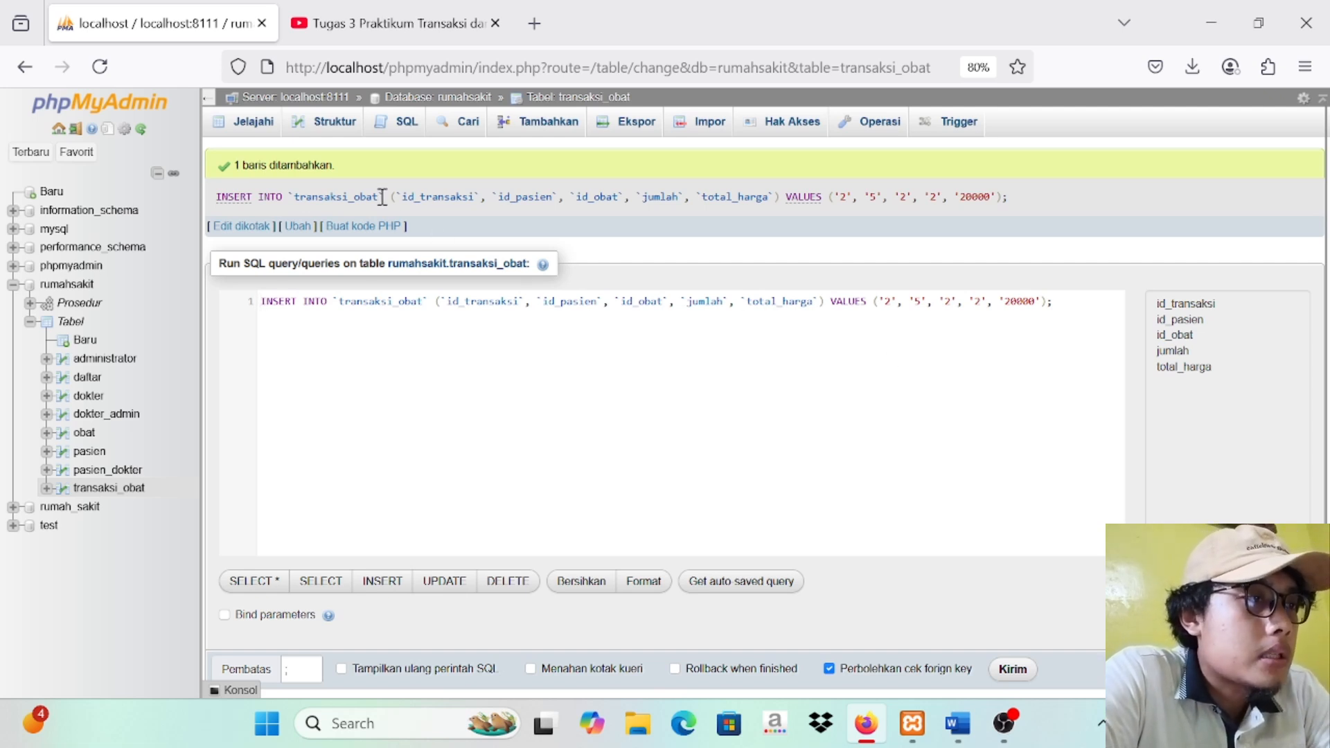
{"action": "left_click", "coordinate": [83, 434]}
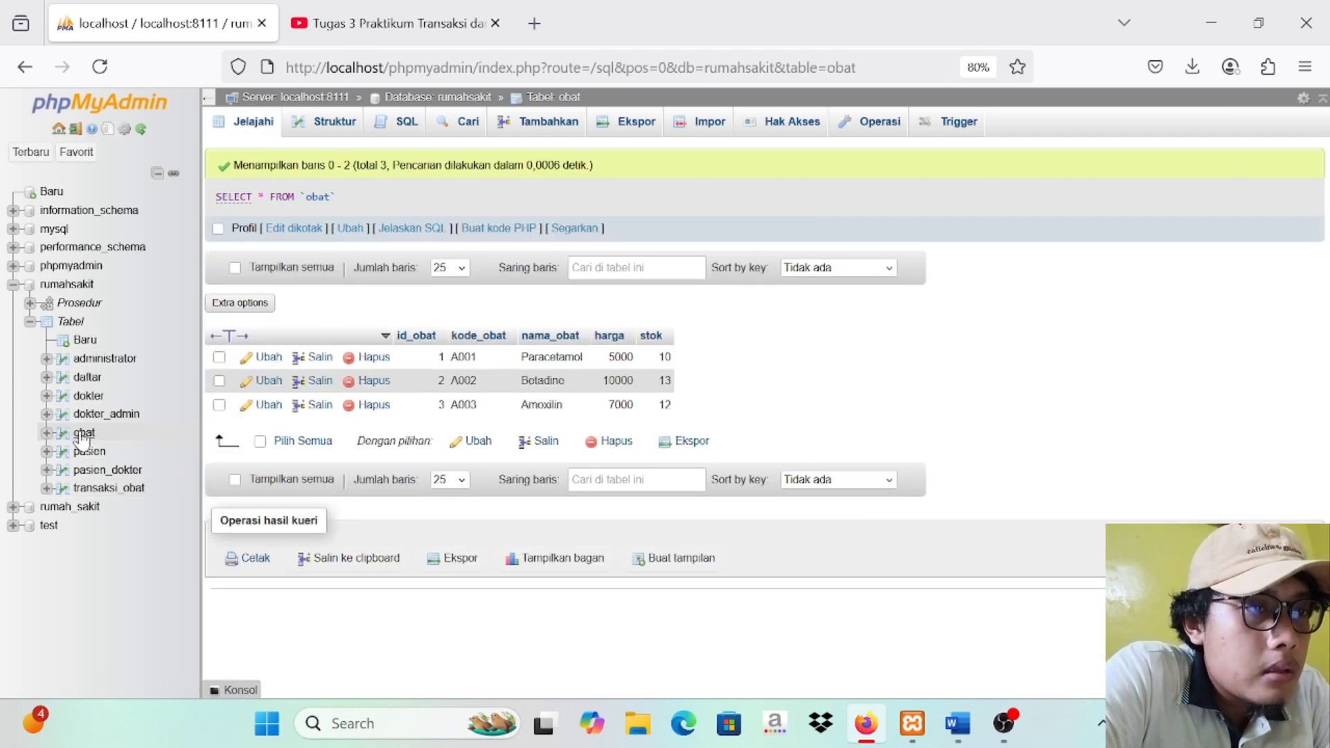